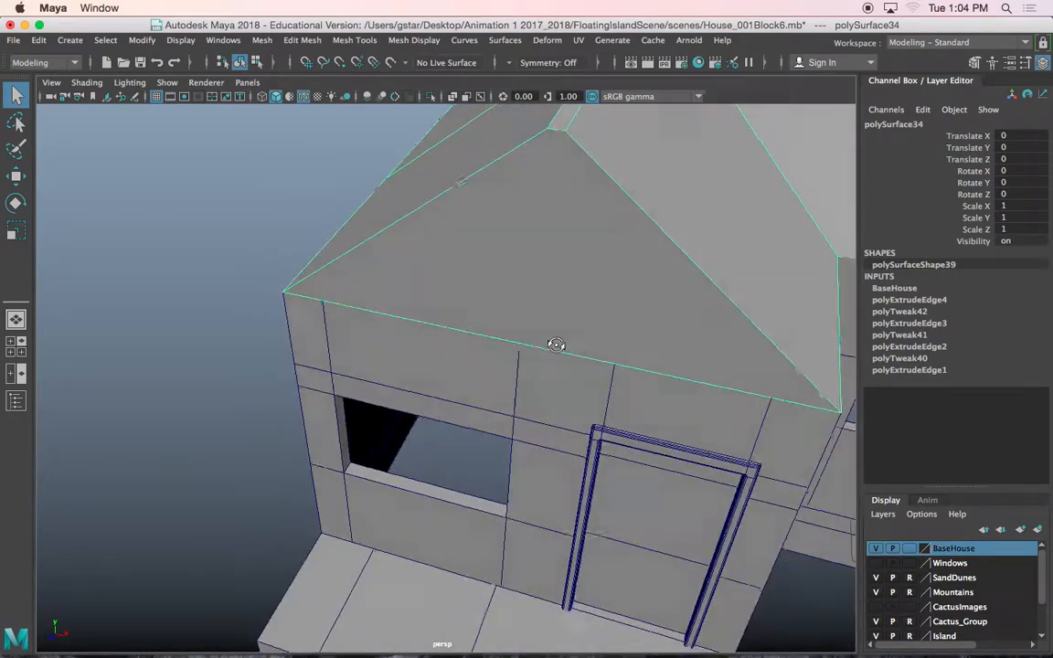
# Extrude the roof's front gable face inward with an offset of 0.4.
pyautogui.keyDown('alt'); pyautogui.moveTo(560, 323); pyautogui.dragTo(399, 370); pyautogui.keyUp('alt')
pyautogui.scroll(5, 422, 318)
pyautogui.moveTo(405, 266); pyautogui.dragTo(404, 288, button='right')
pyautogui.click(397, 250)
pyautogui.scroll(-4, 416, 321)
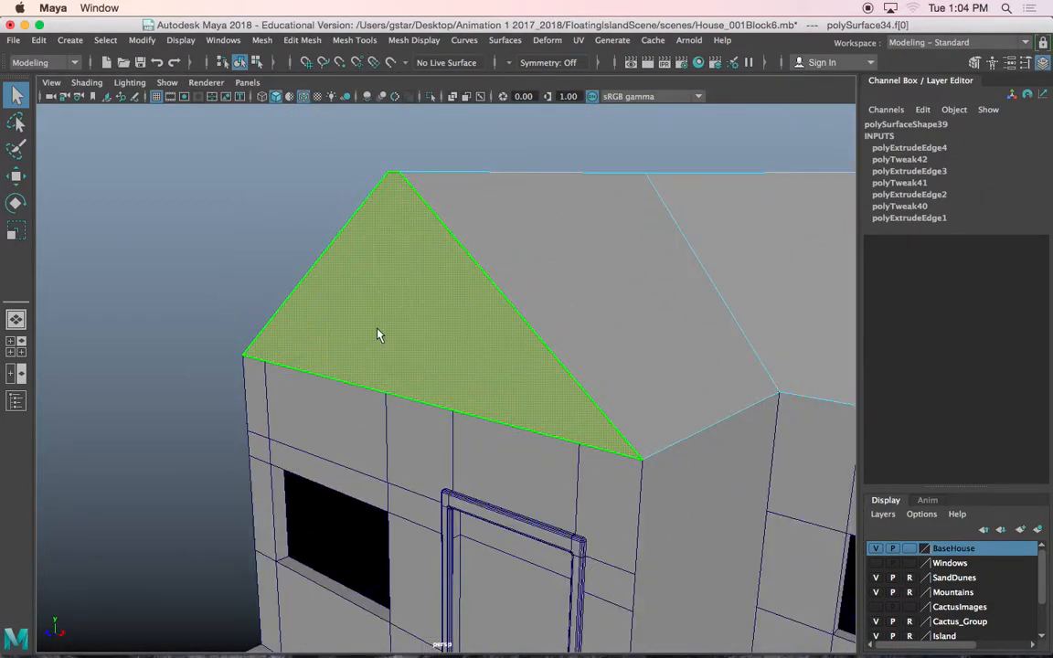
pyautogui.keyDown('alt'); pyautogui.moveTo(343, 348); pyautogui.dragTo(370, 343); pyautogui.keyUp('alt')
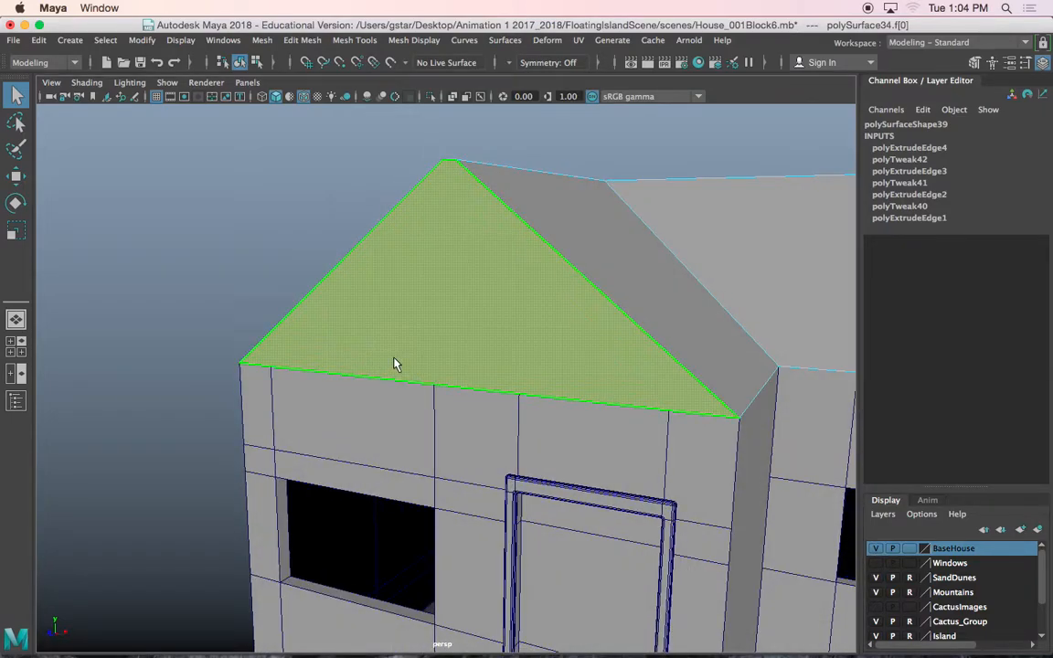
pyautogui.hotkey('ctrl', 'e')
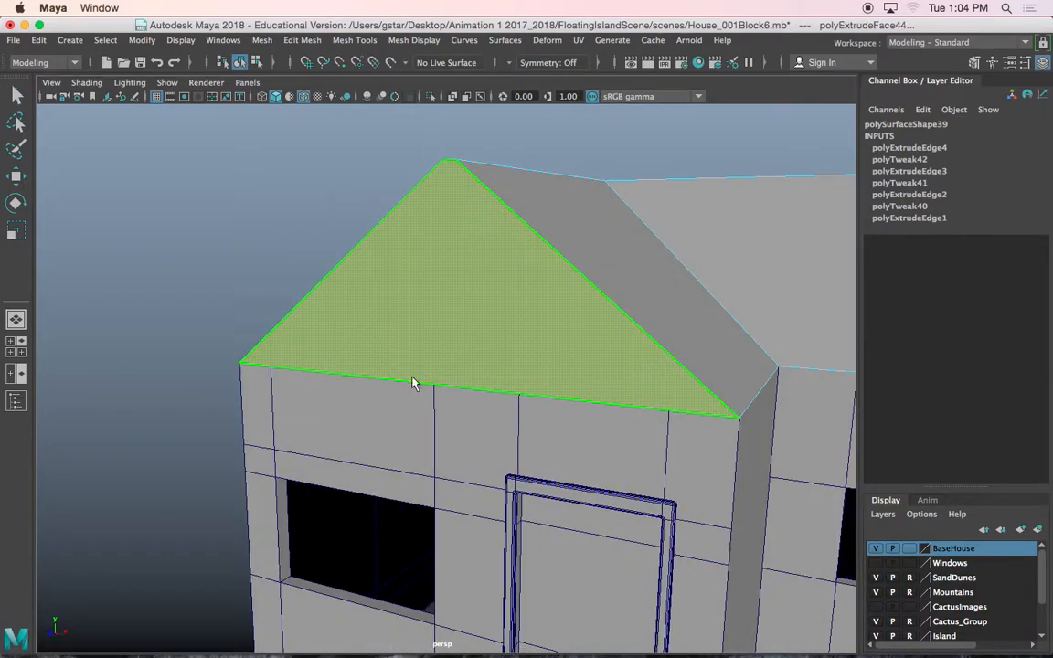
pyautogui.scroll(3, 526, 258)
pyautogui.keyDown('alt'); pyautogui.moveTo(566, 192); pyautogui.dragTo(585, 376); pyautogui.keyUp('alt')
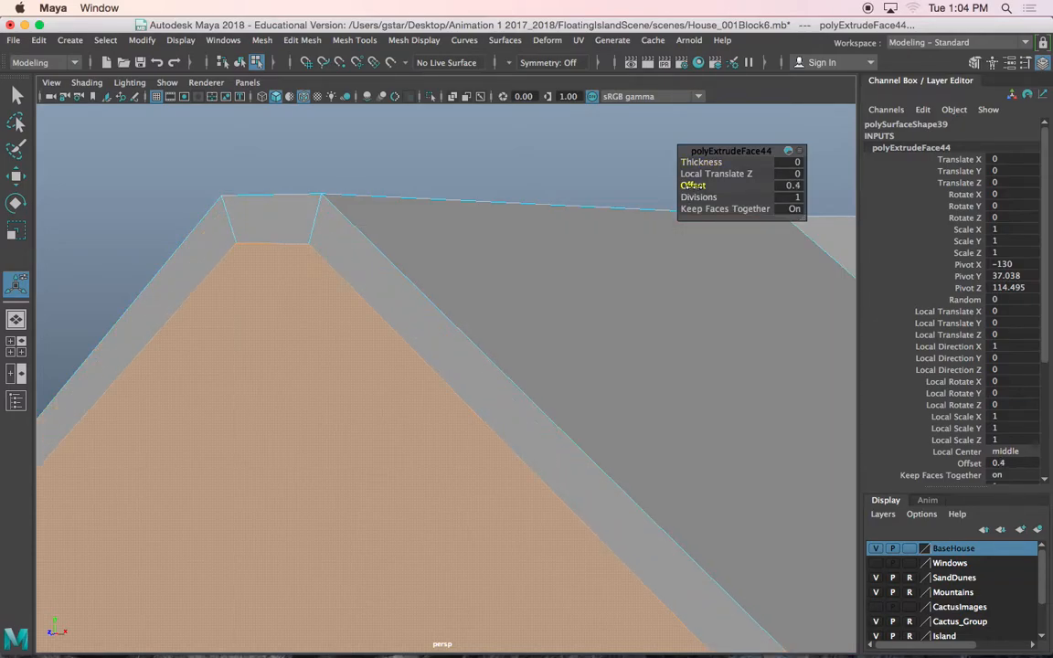
# Delete the narrow border strip along the bottom of the front gable.
pyautogui.scroll(-5, 356, 248)
pyautogui.keyDown('alt'); pyautogui.moveTo(322, 479); pyautogui.dragTo(341, 396, button='middle'); pyautogui.keyUp('alt')
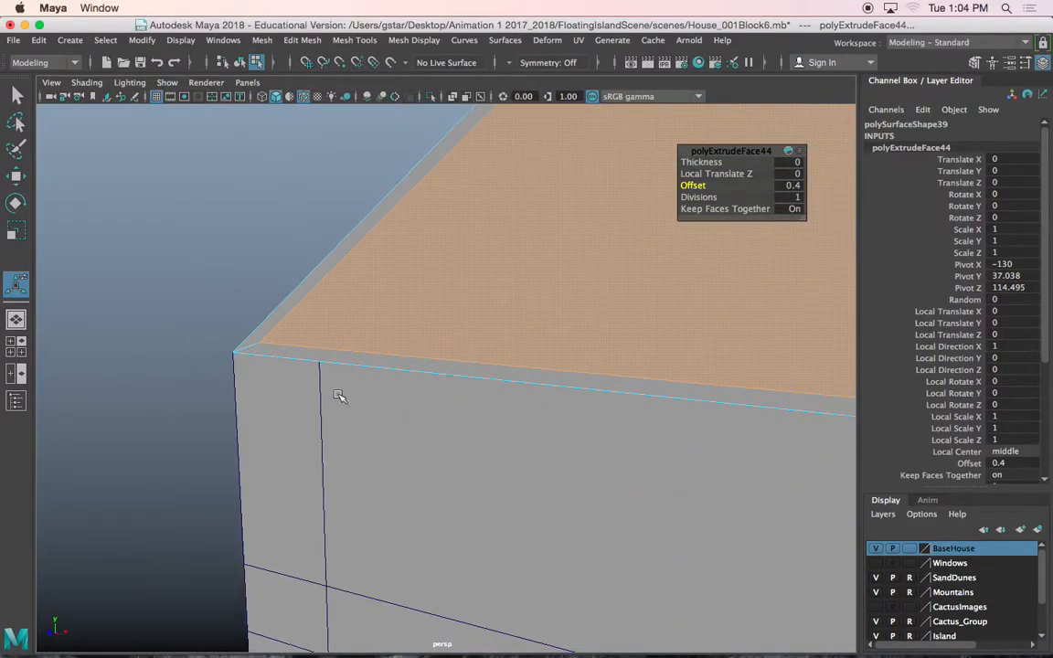
pyautogui.scroll(-3, 395, 378)
pyautogui.keyDown('alt'); pyautogui.moveTo(493, 387); pyautogui.dragTo(323, 378, button='middle'); pyautogui.keyUp('alt')
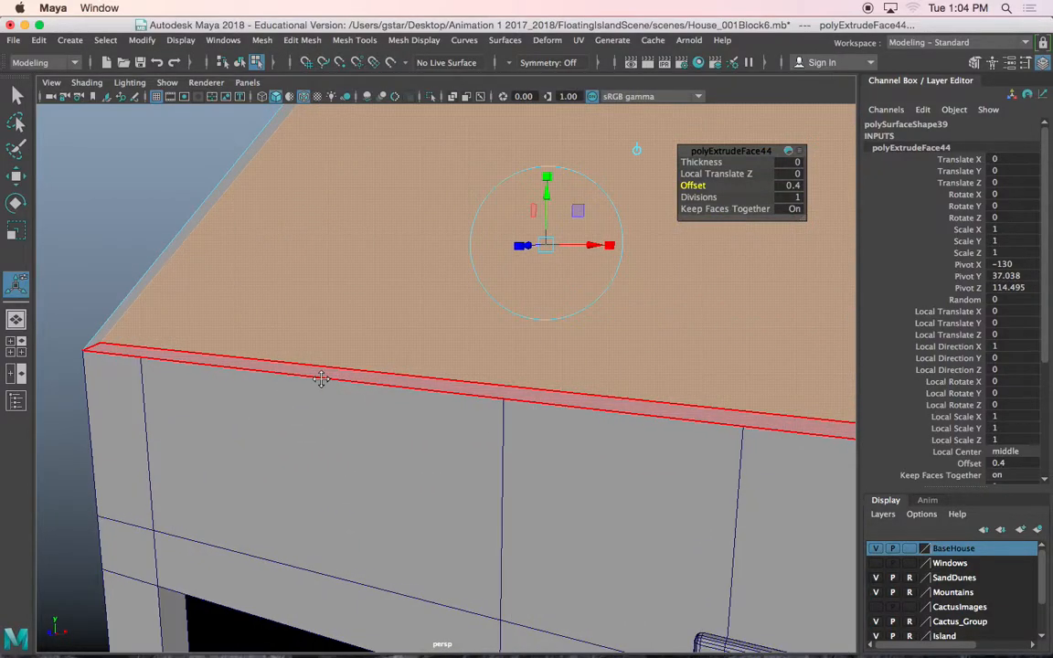
pyautogui.click(335, 379)
pyautogui.keyDown('alt'); pyautogui.moveTo(469, 445); pyautogui.dragTo(425, 446, button='middle'); pyautogui.keyUp('alt')
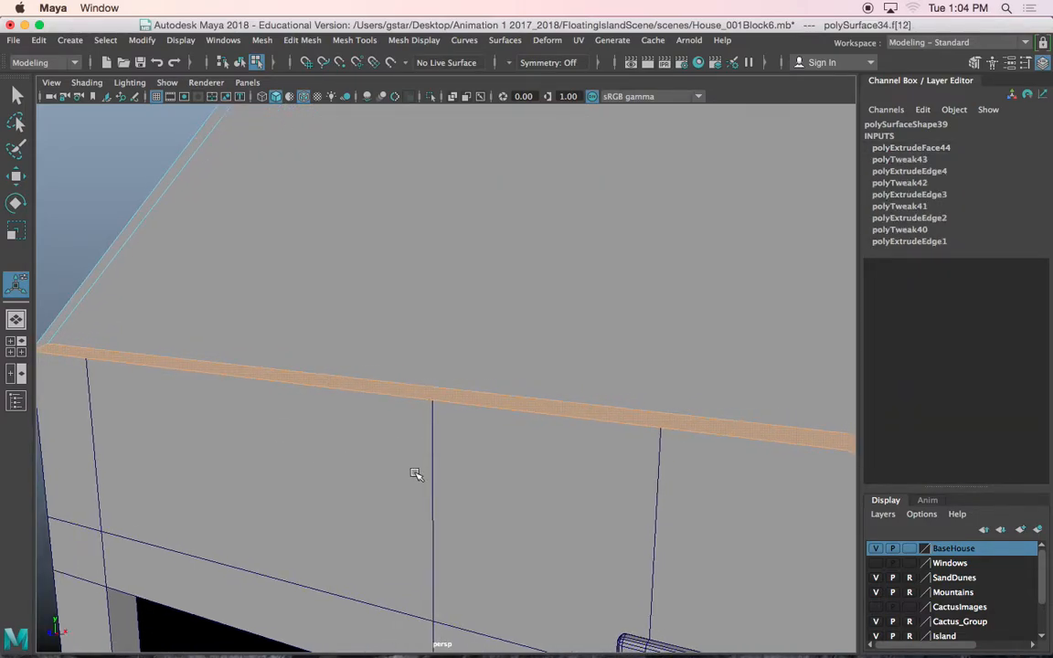
pyautogui.scroll(-5, 416, 474)
pyautogui.keyDown('alt'); pyautogui.moveTo(411, 470); pyautogui.dragTo(365, 460); pyautogui.keyUp('alt')
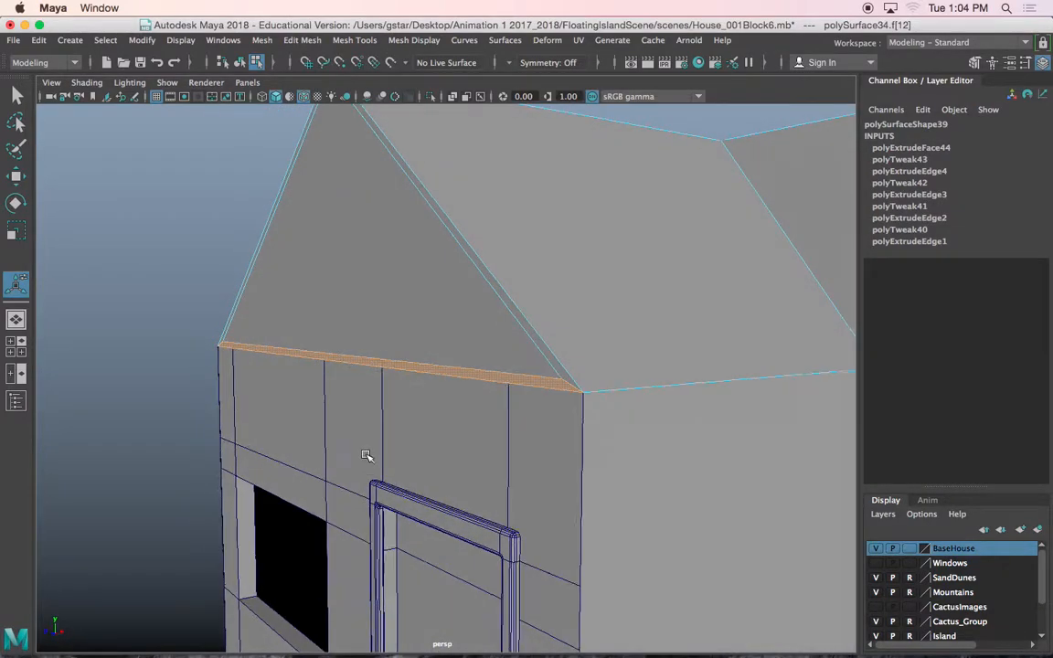
pyautogui.scroll(2, 365, 460)
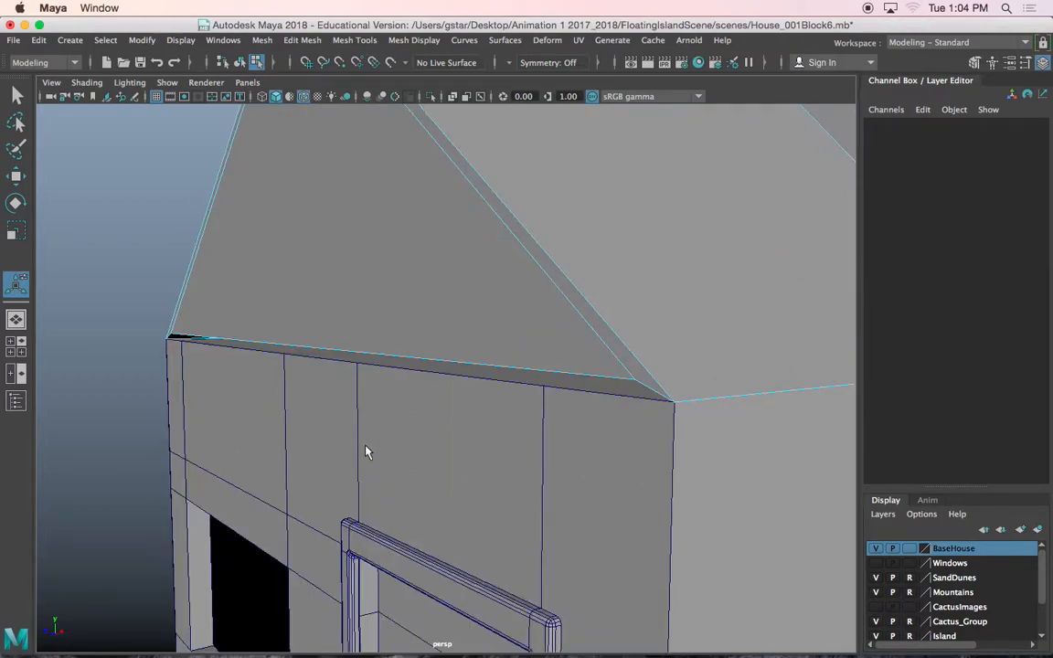
# Snap the inner gable face's bottom edge down to the top of the front wall.
pyautogui.moveTo(365, 341)
pyautogui.keyDown('alt'); pyautogui.mouseDown()
pyautogui.moveTo(348, 338)
pyautogui.moveTo(361, 342)
pyautogui.mouseUp(); pyautogui.keyUp('alt')
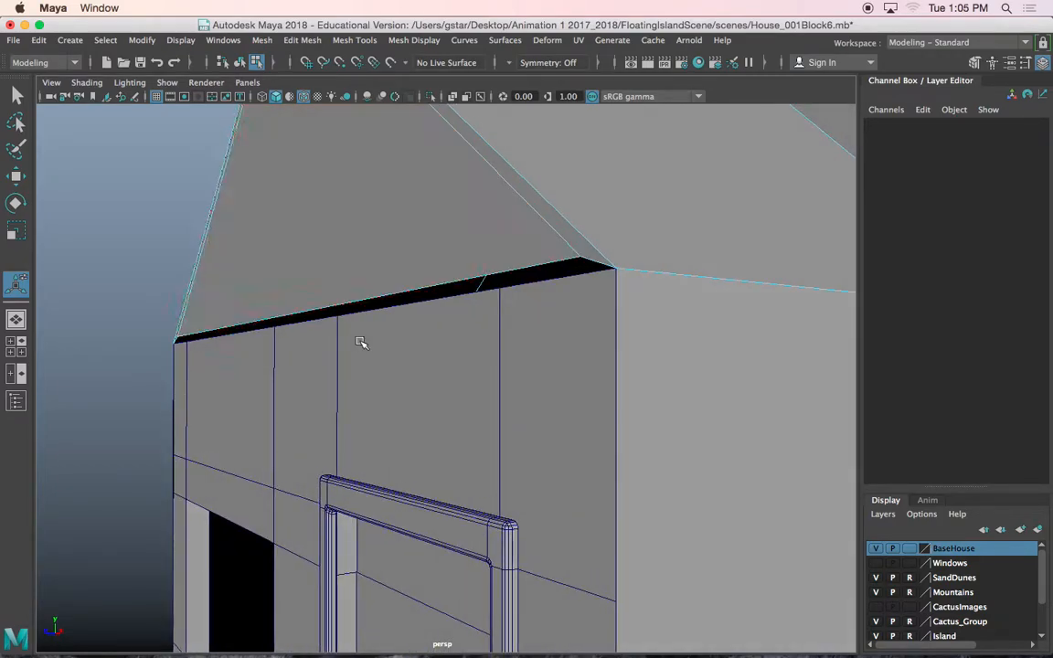
pyautogui.moveTo(371, 289); pyautogui.dragTo(369, 219, button='right')
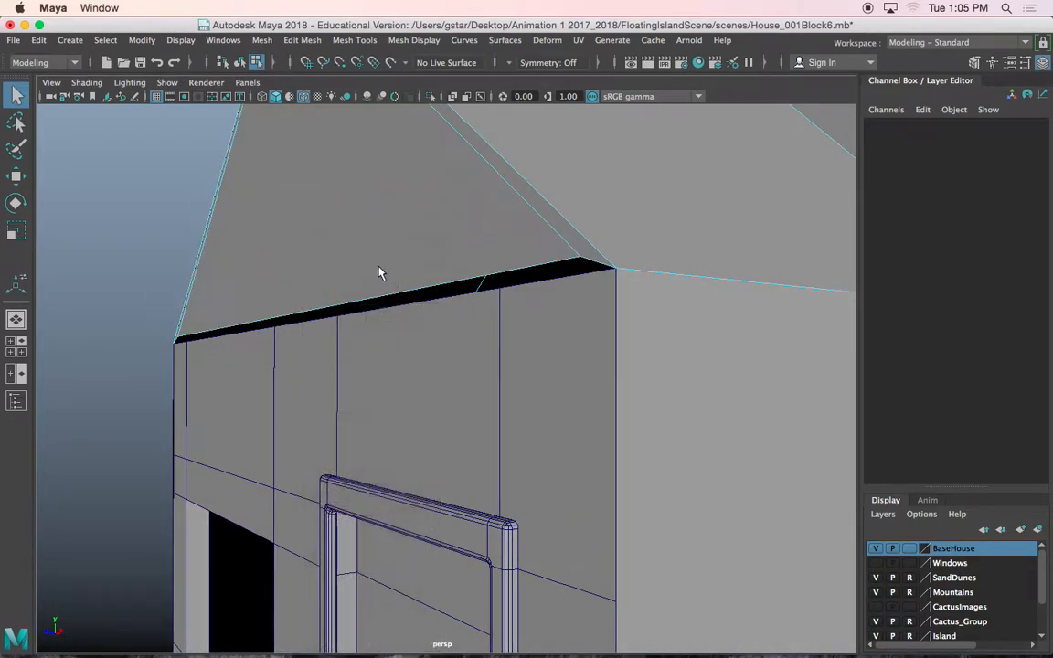
pyautogui.click(393, 292)
pyautogui.press('w')
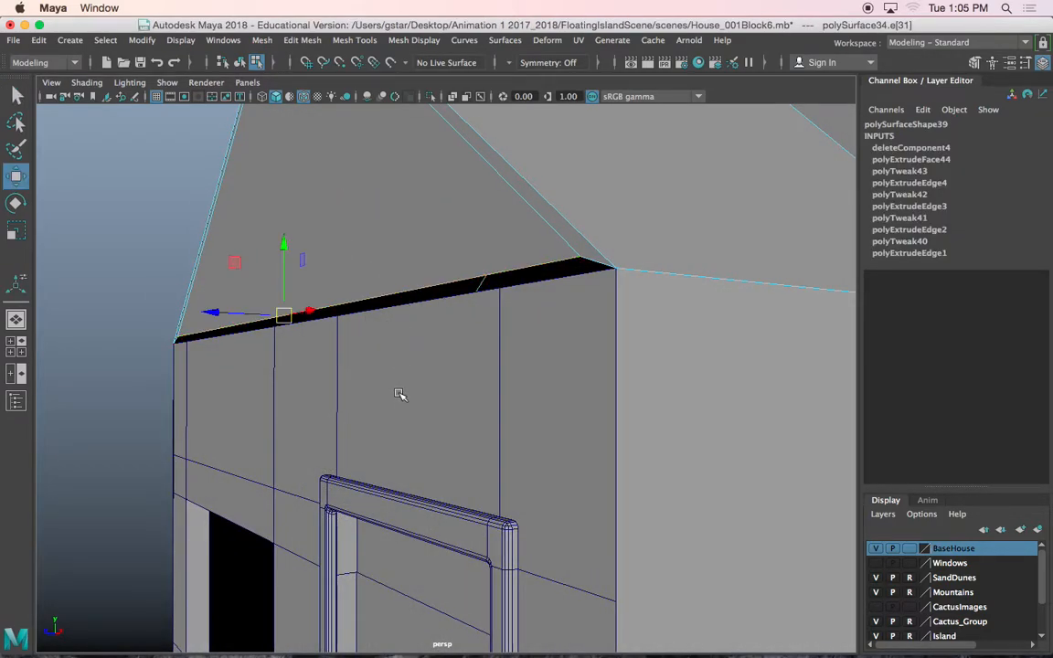
pyautogui.keyDown('alt'); pyautogui.moveTo(332, 326); pyautogui.dragTo(311, 330); pyautogui.keyUp('alt')
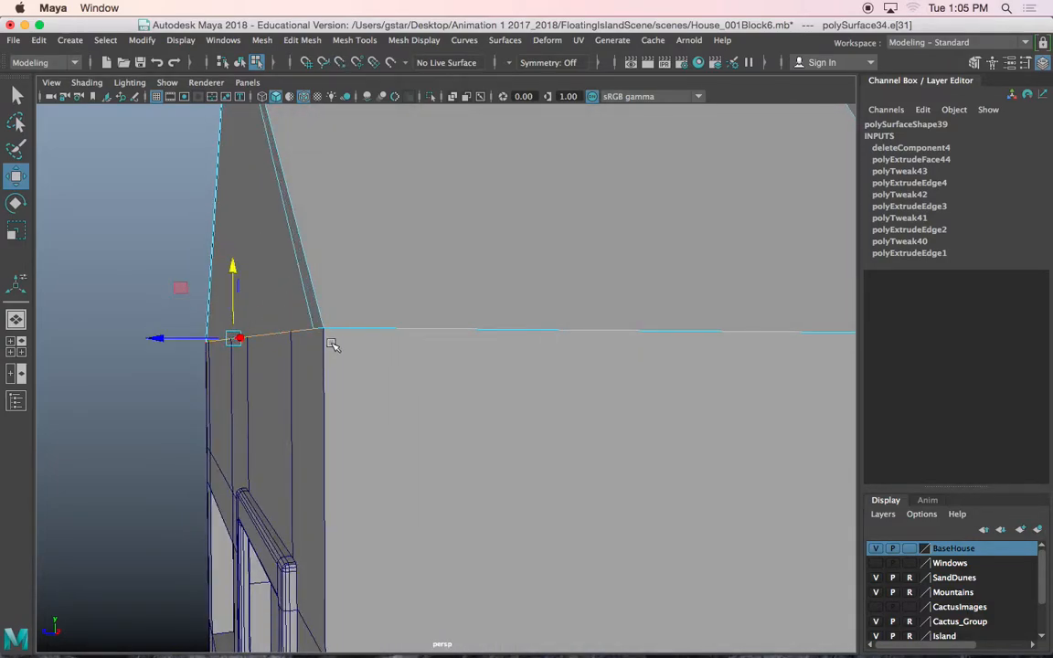
# Extrude the gable's two sloping border strips and the small peak strip outward by about 10.93 as a front overhang.
pyautogui.keyDown('alt'); pyautogui.moveTo(331, 342); pyautogui.dragTo(416, 375); pyautogui.keyUp('alt')
pyautogui.scroll(-4, 420, 338)
pyautogui.moveTo(448, 239); pyautogui.dragTo(453, 279, button='right')
pyautogui.click(447, 275)
pyautogui.scroll(5, 436, 229)
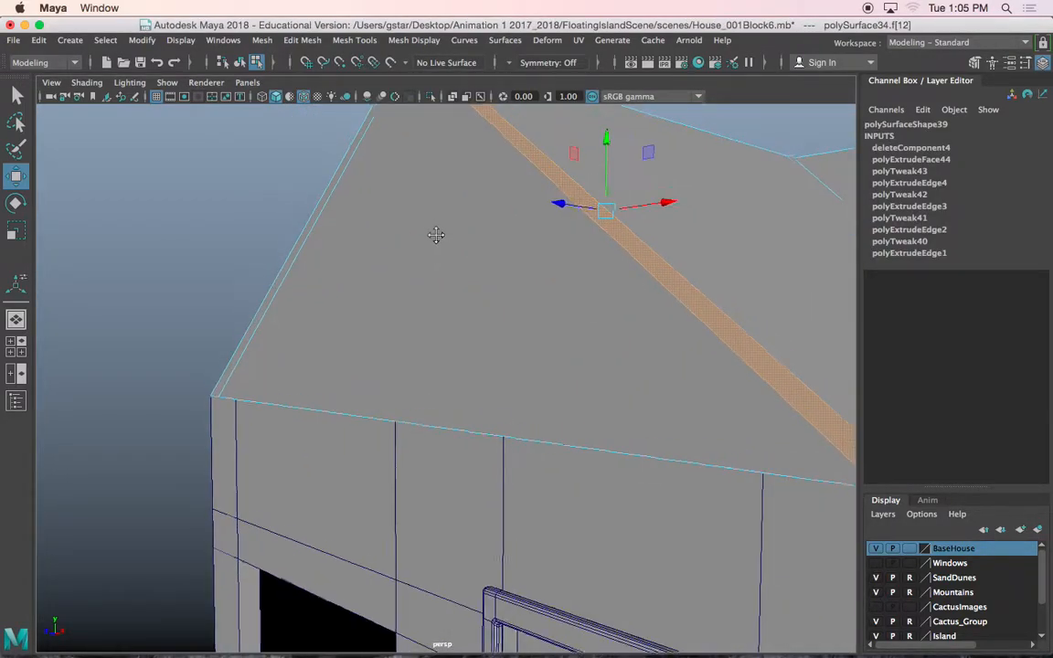
pyautogui.scroll(-4, 436, 228)
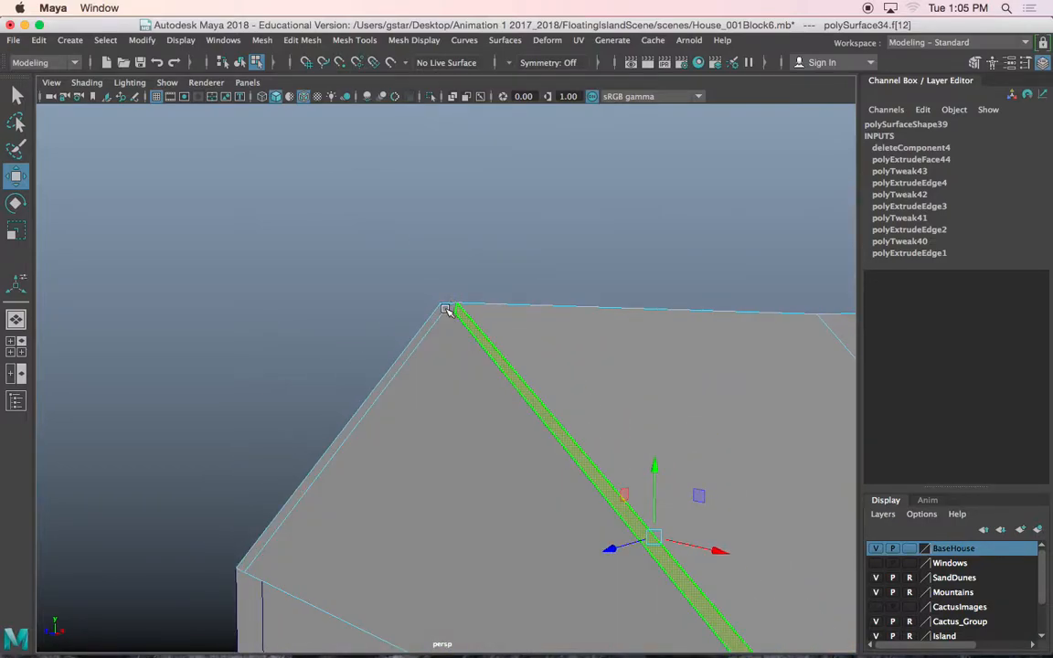
pyautogui.keyDown('alt'); pyautogui.moveTo(446, 311); pyautogui.dragTo(461, 280); pyautogui.keyUp('alt')
pyautogui.keyDown('shift'); pyautogui.click(426, 263); pyautogui.keyUp('shift')
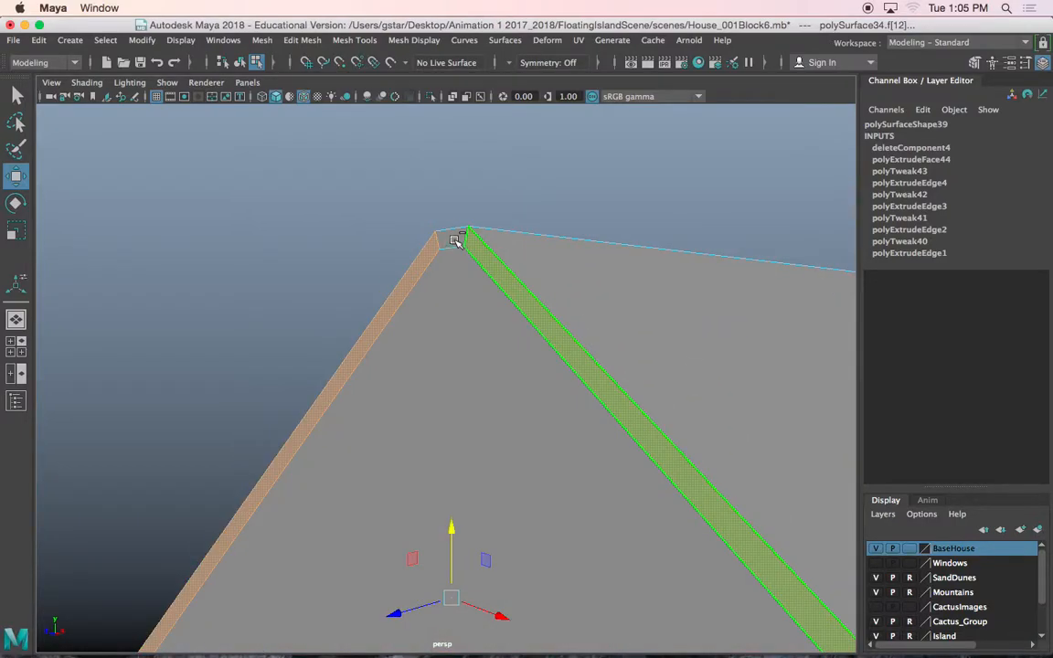
pyautogui.keyDown('shift'); pyautogui.click(451, 238); pyautogui.keyUp('shift')
pyautogui.keyDown('shift'); pyautogui.doubleClick(451, 240); pyautogui.keyUp('shift')
pyautogui.keyDown('alt'); pyautogui.moveTo(459, 332); pyautogui.dragTo(435, 303); pyautogui.keyUp('alt')
pyautogui.moveTo(453, 393); pyautogui.dragTo(455, 394)
pyautogui.keyDown('alt'); pyautogui.moveTo(486, 531); pyautogui.dragTo(642, 304); pyautogui.keyUp('alt')
pyautogui.hotkey('ctrl', 'e')
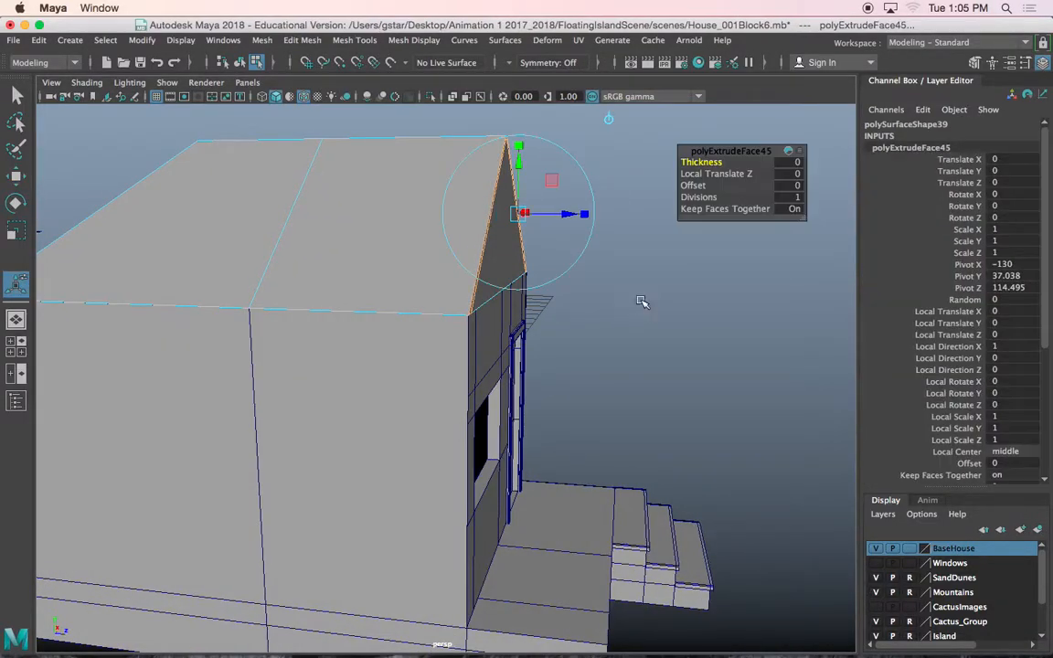
pyautogui.moveTo(565, 214); pyautogui.dragTo(363, 270)
# Align the overhang's front faces in the side view with the porch's front edge above the steps, using point snapping.
pyautogui.press('space')
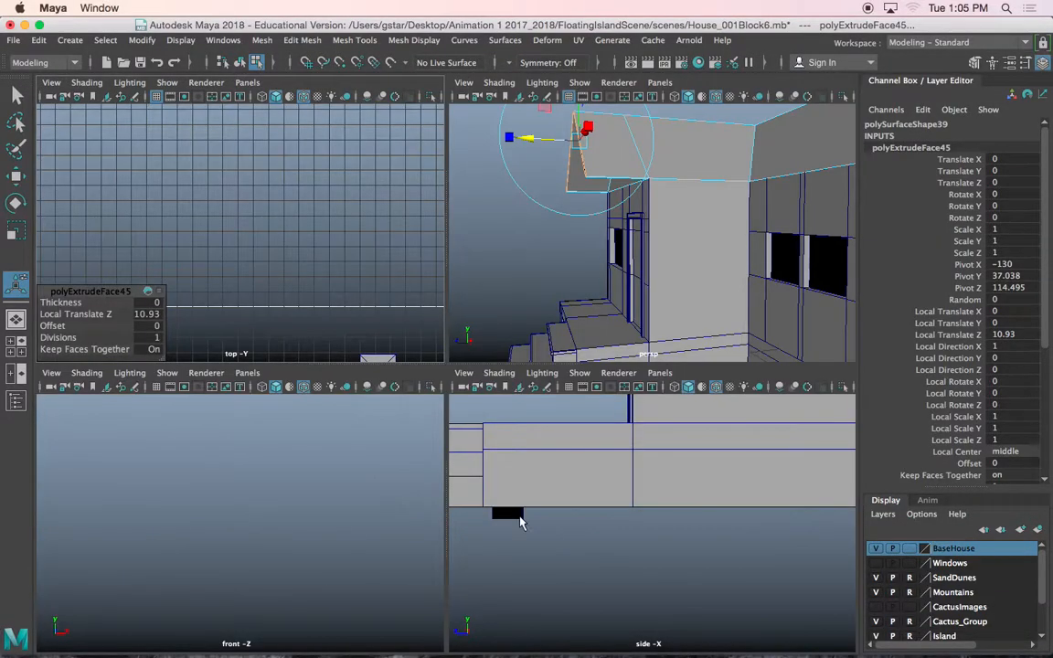
pyautogui.press('space')
pyautogui.keyDown('alt'); pyautogui.moveTo(392, 353); pyautogui.dragTo(340, 315, button='right'); pyautogui.keyUp('alt')
pyautogui.keyDown('alt'); pyautogui.moveTo(287, 265); pyautogui.dragTo(347, 504, button='middle'); pyautogui.keyUp('alt')
pyautogui.keyDown('alt'); pyautogui.moveTo(349, 554); pyautogui.dragTo(420, 307, button='middle'); pyautogui.keyUp('alt')
pyautogui.scroll(4, 423, 322)
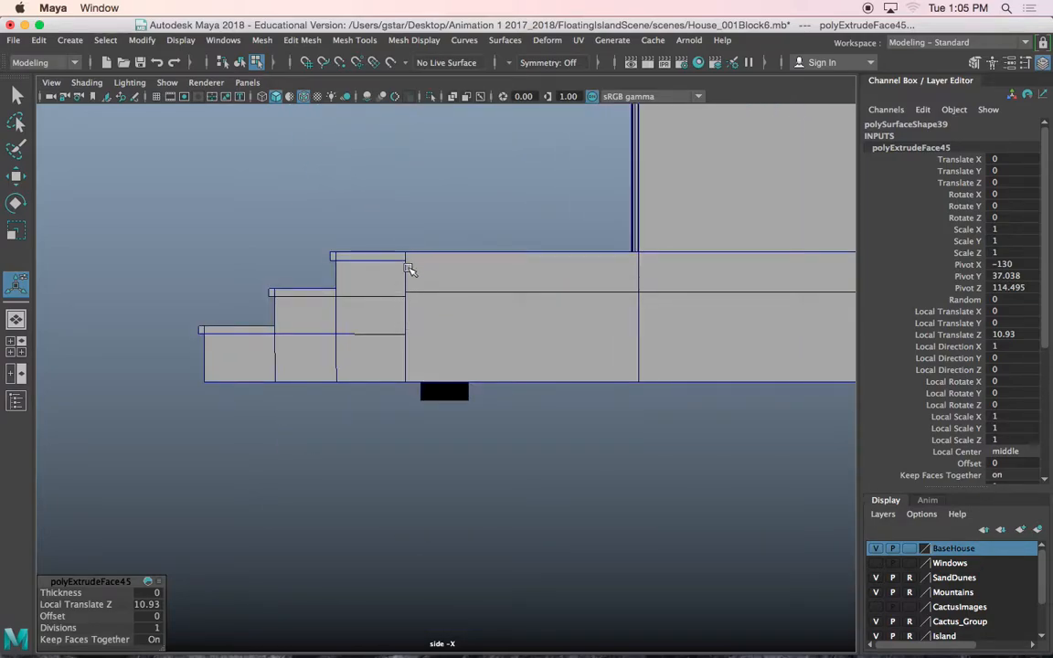
pyautogui.keyDown('alt'); pyautogui.moveTo(407, 307); pyautogui.dragTo(421, 185, button='right'); pyautogui.keyUp('alt')
pyautogui.keyDown('alt'); pyautogui.moveTo(420, 186); pyautogui.dragTo(380, 468, button='middle'); pyautogui.keyUp('alt')
pyautogui.scroll(-1, 379, 465)
pyautogui.press('w')
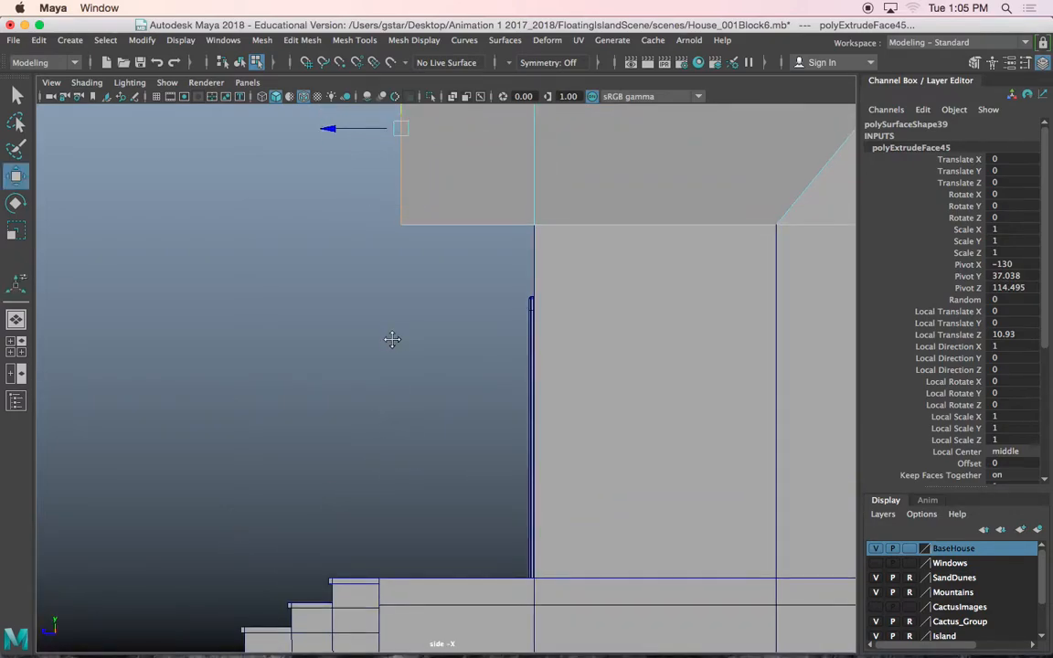
pyautogui.keyDown('alt'); pyautogui.moveTo(394, 342); pyautogui.dragTo(394, 337, button='middle'); pyautogui.keyUp('alt')
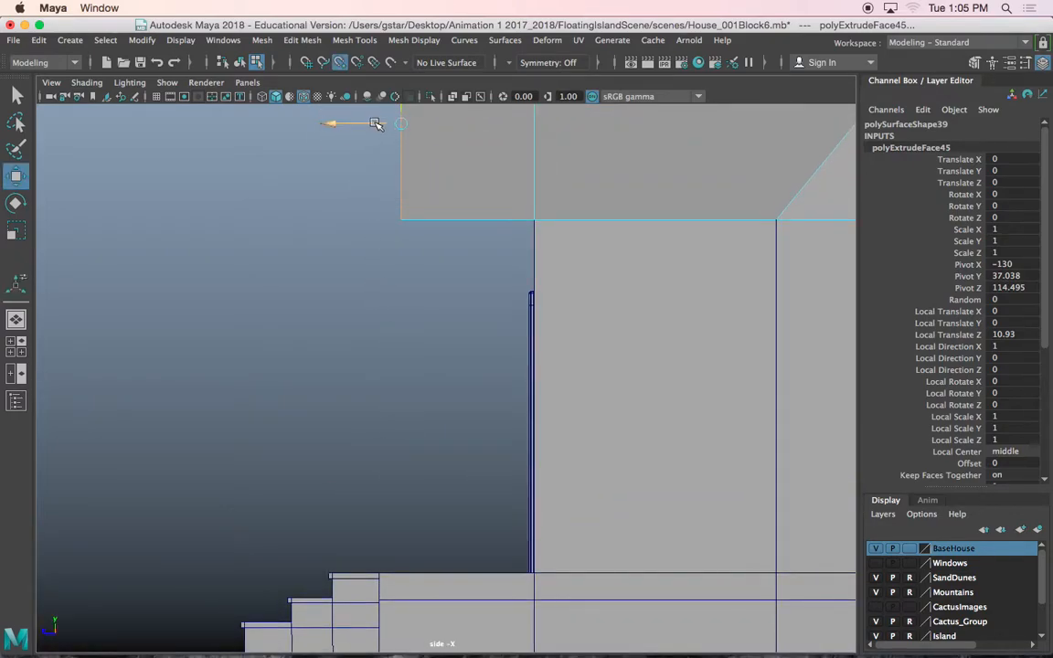
pyautogui.moveTo(375, 123); pyautogui.dragTo(372, 123)
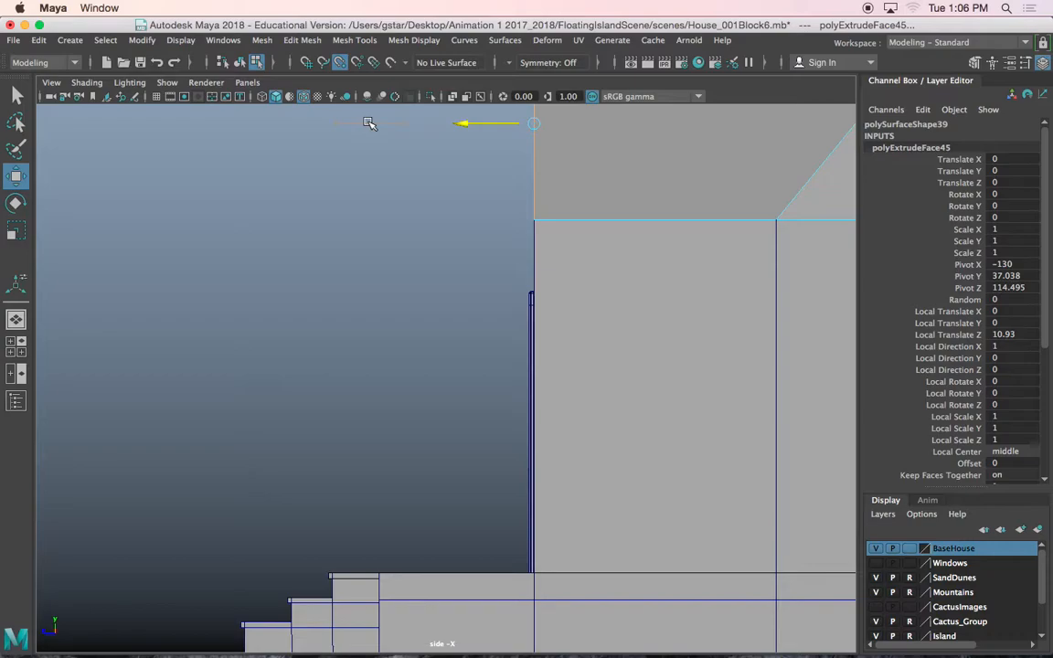
pyautogui.moveTo(366, 124); pyautogui.dragTo(366, 141)
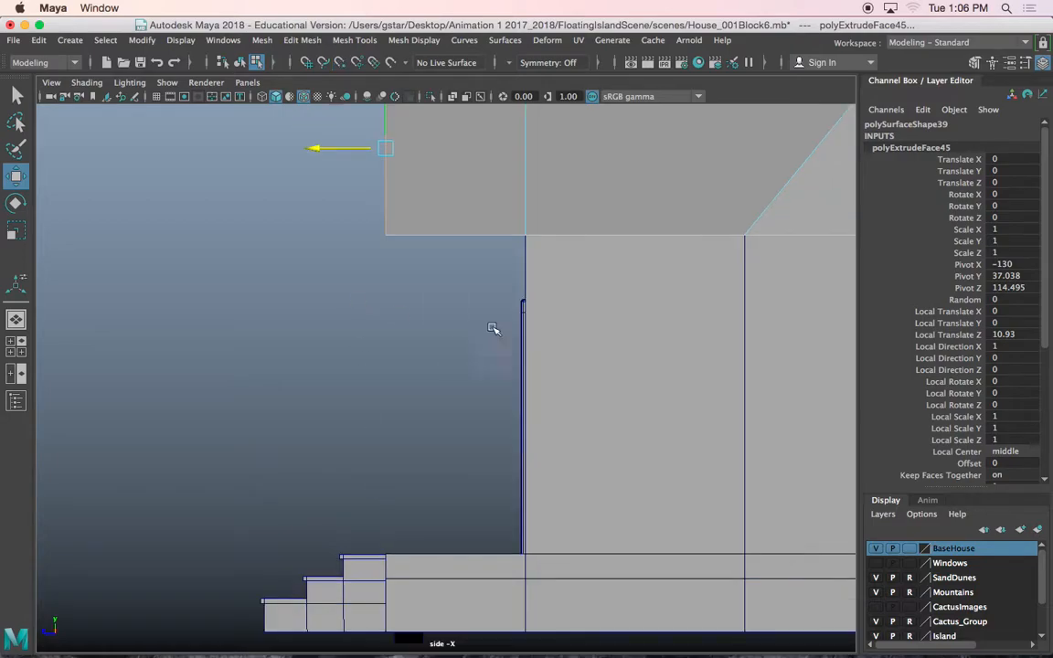
# Select lower edges of the overhang in the perspective view and examine its underside from several sides.
pyautogui.press('space')
pyautogui.press('space')
pyautogui.moveTo(490, 309)
pyautogui.keyDown('alt'); pyautogui.mouseDown()
pyautogui.moveTo(555, 292)
pyautogui.moveTo(503, 359)
pyautogui.moveTo(489, 305)
pyautogui.mouseUp(); pyautogui.keyUp('alt')
pyautogui.moveTo(542, 226); pyautogui.dragTo(538, 183, button='right')
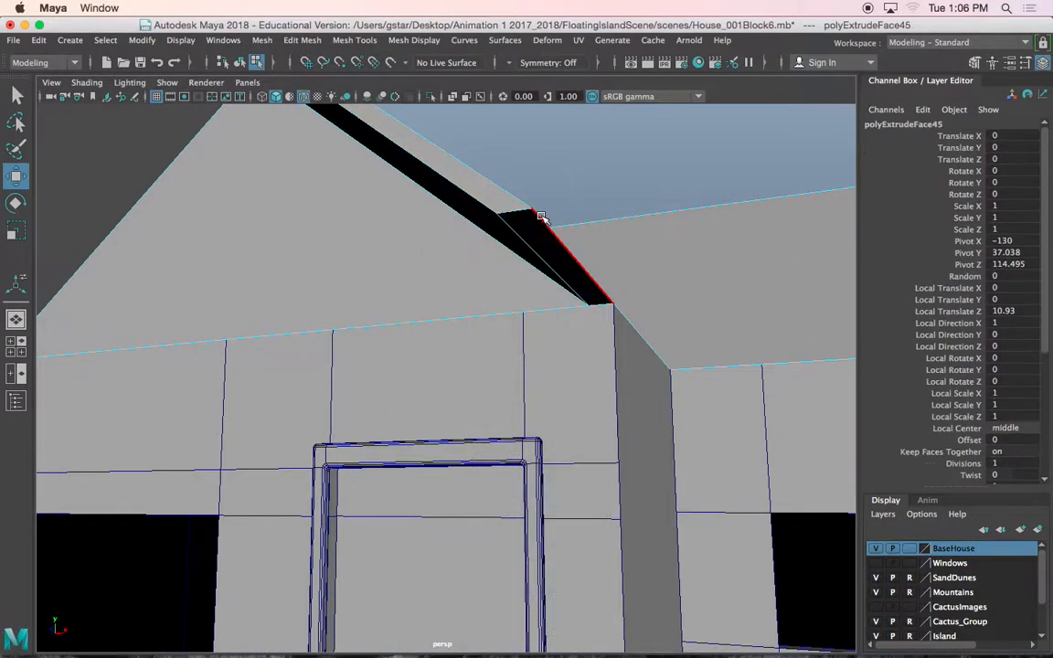
pyautogui.moveTo(541, 217)
pyautogui.keyDown('alt'); pyautogui.mouseDown()
pyautogui.moveTo(503, 261)
pyautogui.moveTo(482, 265)
pyautogui.moveTo(526, 233)
pyautogui.mouseUp(); pyautogui.keyUp('alt')
pyautogui.click(556, 191)
pyautogui.doubleClick(617, 174)
pyautogui.keyDown('alt'); pyautogui.moveTo(617, 174); pyautogui.dragTo(364, 379); pyautogui.keyUp('alt')
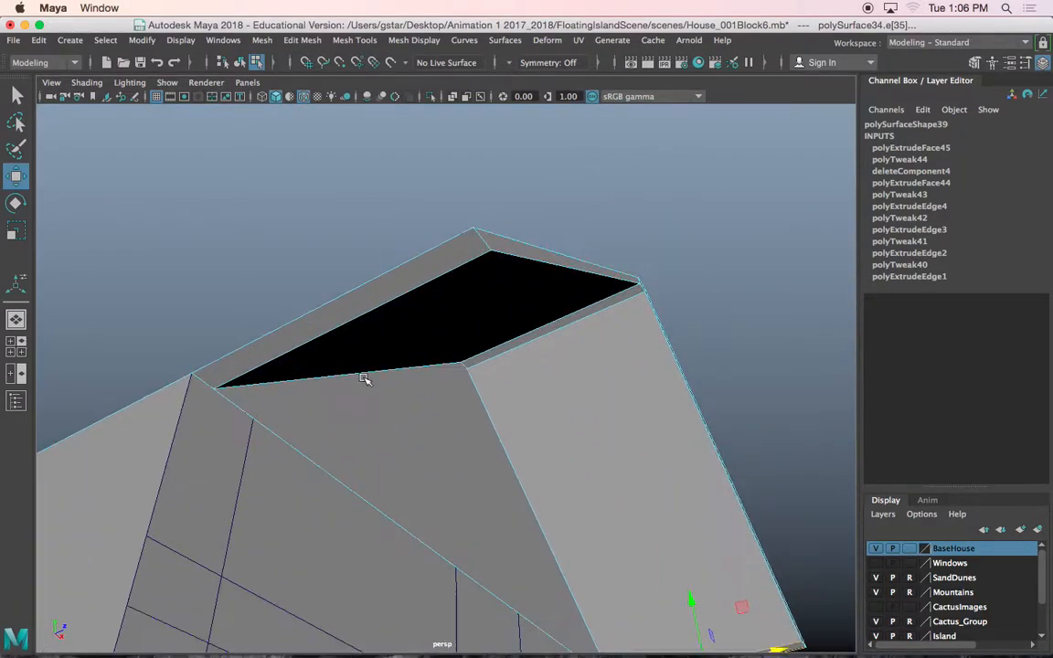
pyautogui.keyDown('alt'); pyautogui.moveTo(422, 266); pyautogui.dragTo(448, 378); pyautogui.keyUp('alt')
pyautogui.keyDown('alt'); pyautogui.moveTo(271, 478); pyautogui.dragTo(356, 384); pyautogui.keyUp('alt')
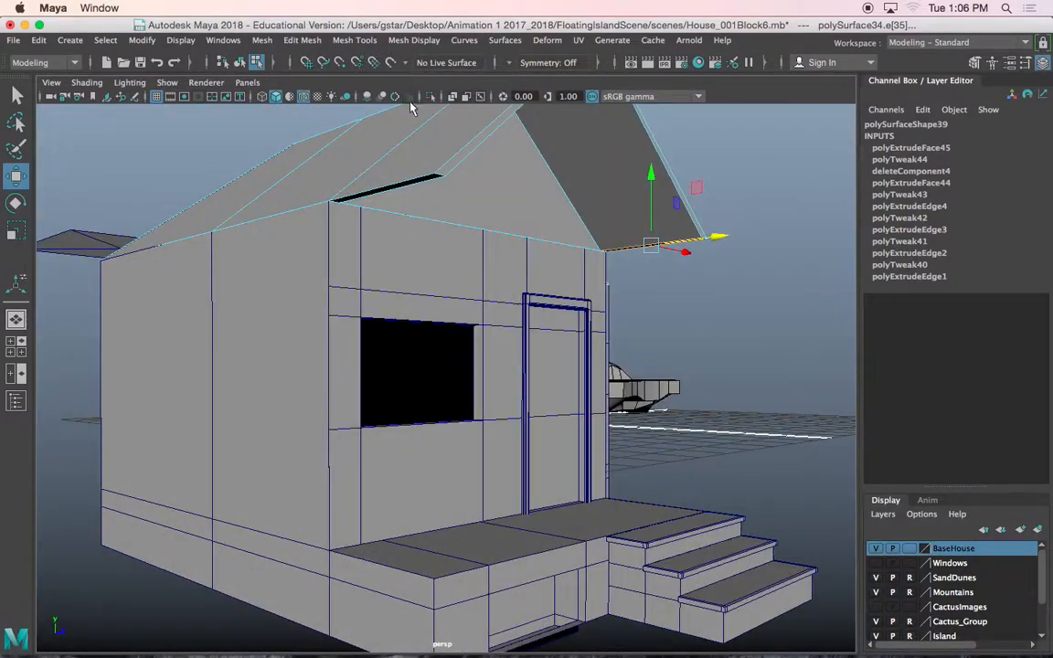
# Extrude the bottom face of the overhang's window-side eave straight down.
pyautogui.keyDown('alt'); pyautogui.moveTo(400, 179); pyautogui.dragTo(359, 164); pyautogui.keyUp('alt')
pyautogui.moveTo(359, 174); pyautogui.dragTo(347, 186, button='right')
pyautogui.keyDown('alt'); pyautogui.moveTo(413, 213); pyautogui.dragTo(496, 214); pyautogui.keyUp('alt')
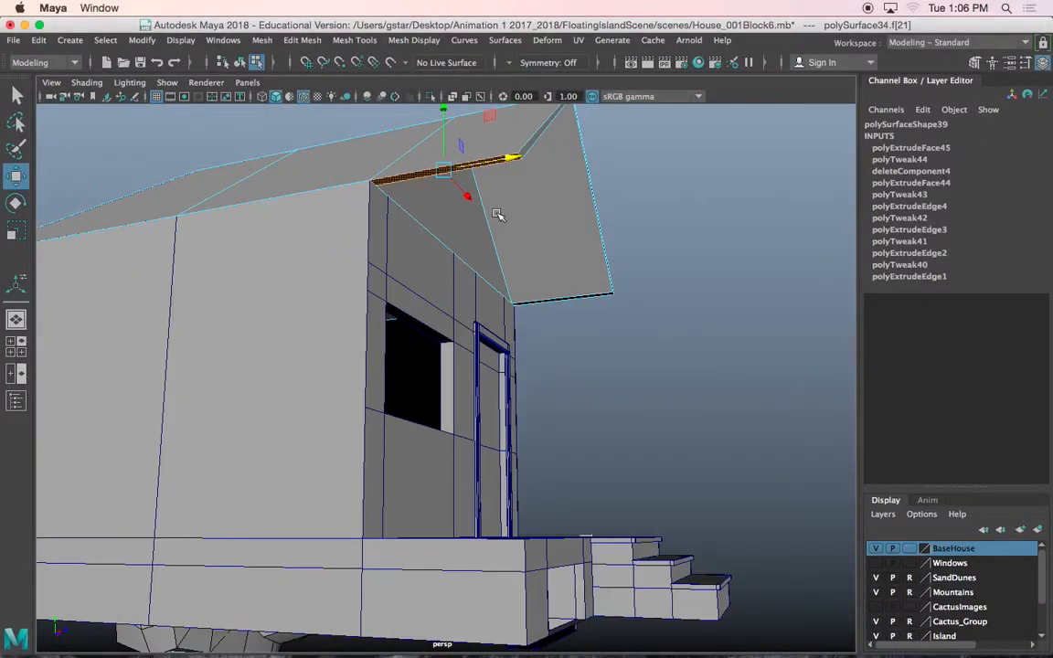
pyautogui.press('w')
pyautogui.moveTo(448, 164); pyautogui.dragTo(395, 251)
pyautogui.press('super+z')
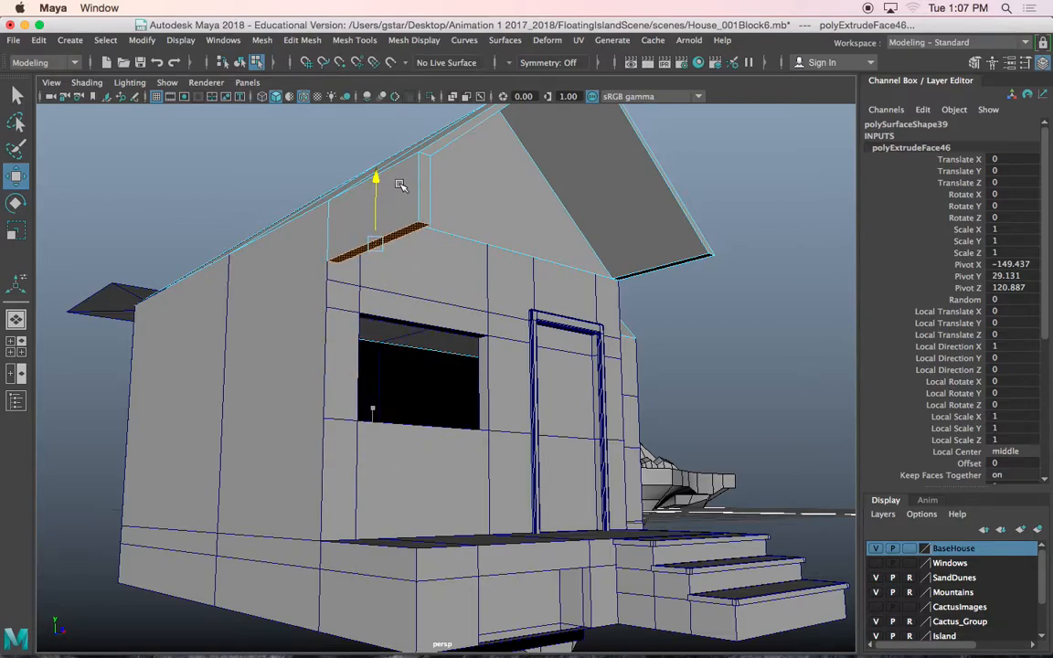
# Extrude the bottom face of the overhang's door-side eave straight down and snap it level with the window-side eave.
pyautogui.keyDown('alt'); pyautogui.moveTo(400, 194); pyautogui.dragTo(296, 238); pyautogui.keyUp('alt')
pyautogui.keyDown('alt'); pyautogui.moveTo(295, 239); pyautogui.dragTo(509, 329, button='middle'); pyautogui.keyUp('alt')
pyautogui.keyDown('alt'); pyautogui.moveTo(509, 329); pyautogui.dragTo(437, 252); pyautogui.keyUp('alt')
pyautogui.moveTo(438, 241); pyautogui.dragTo(475, 222, button='right')
pyautogui.keyDown('alt'); pyautogui.moveTo(465, 259); pyautogui.dragTo(635, 346); pyautogui.keyUp('alt')
pyautogui.moveTo(645, 240); pyautogui.dragTo(648, 289, button='right')
pyautogui.keyDown('alt'); pyautogui.moveTo(630, 385); pyautogui.dragTo(647, 344); pyautogui.keyUp('alt')
pyautogui.keyDown('alt'); pyautogui.moveTo(656, 432); pyautogui.dragTo(629, 411); pyautogui.keyUp('alt')
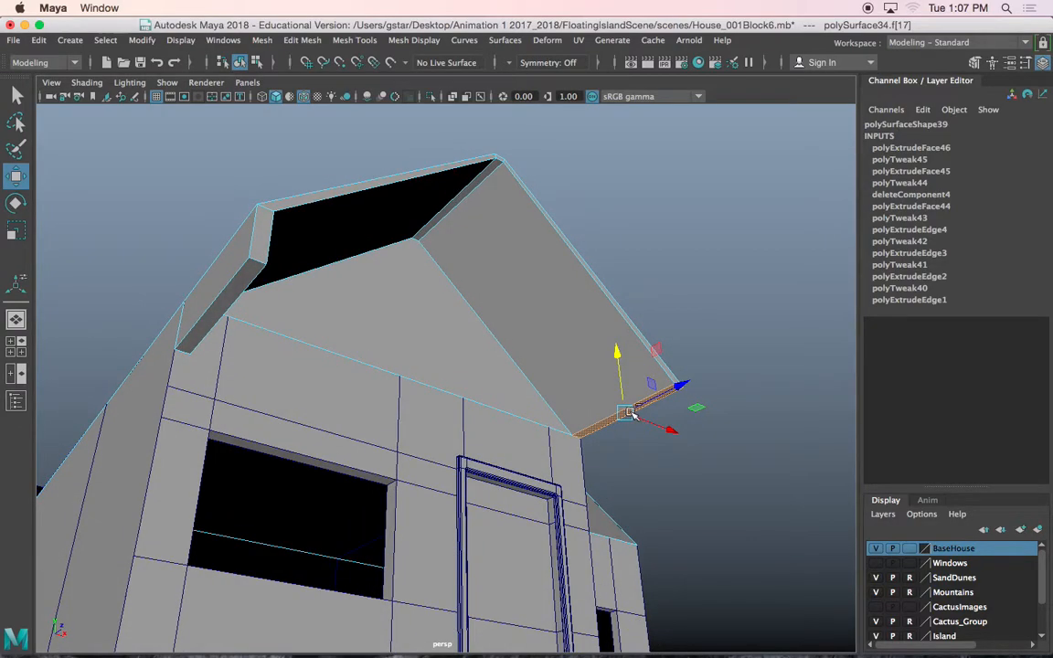
pyautogui.hotkey('ctrl', 'e')
pyautogui.press('w')
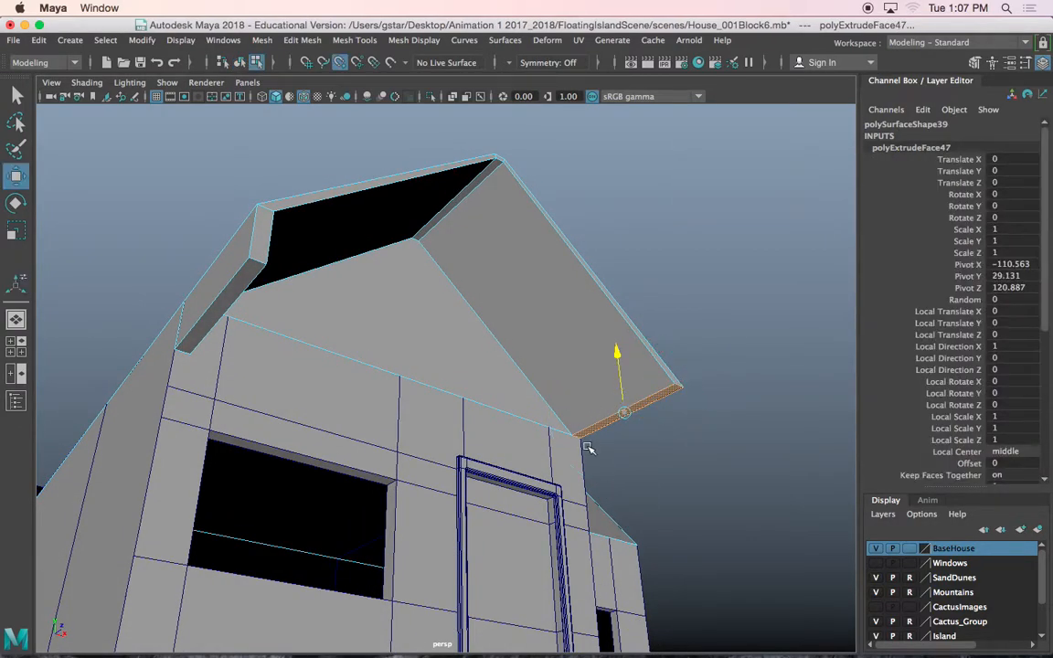
pyautogui.moveTo(353, 400); pyautogui.dragTo(304, 391, button='middle')
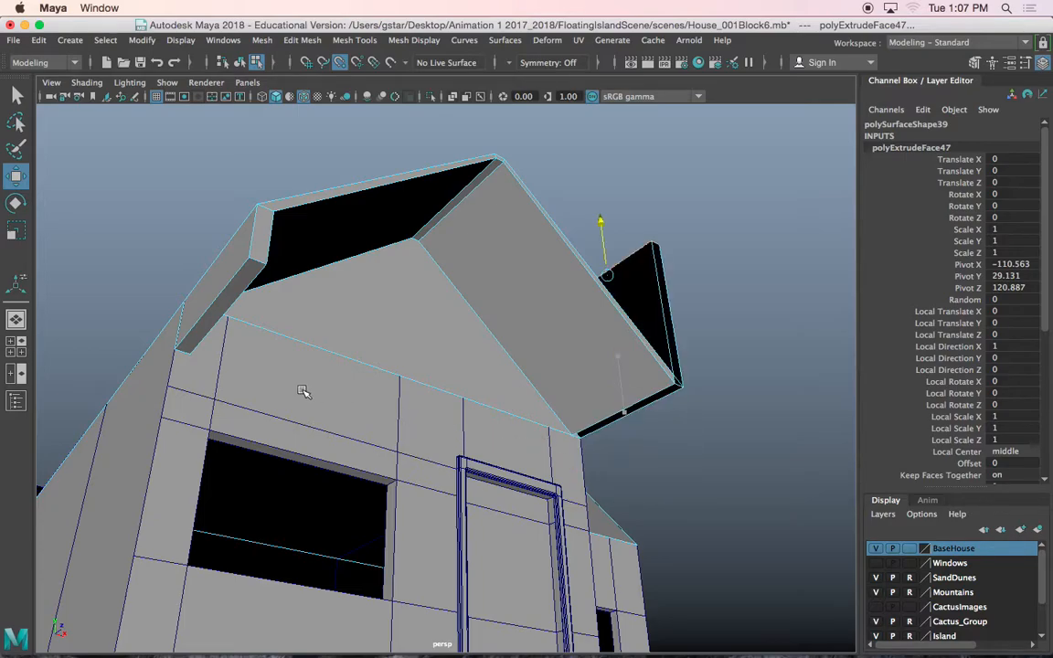
pyautogui.hotkey('ctrl', 'z')
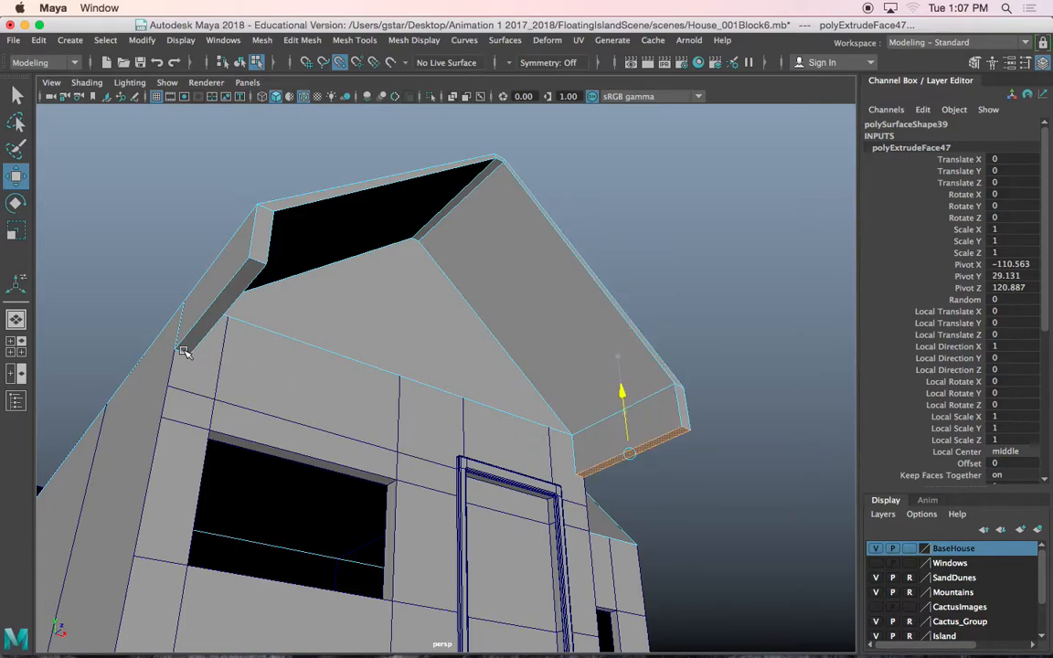
# Insert an edge loop around the overhang close to its front edge.
pyautogui.keyDown('alt'); pyautogui.moveTo(486, 439); pyautogui.dragTo(538, 440); pyautogui.keyUp('alt')
pyautogui.keyDown('alt'); pyautogui.moveTo(548, 440); pyautogui.dragTo(425, 344); pyautogui.keyUp('alt')
pyautogui.moveTo(461, 313); pyautogui.dragTo(534, 219, button='right')
pyautogui.keyDown('alt'); pyautogui.moveTo(534, 218); pyautogui.dragTo(358, 389); pyautogui.keyUp('alt')
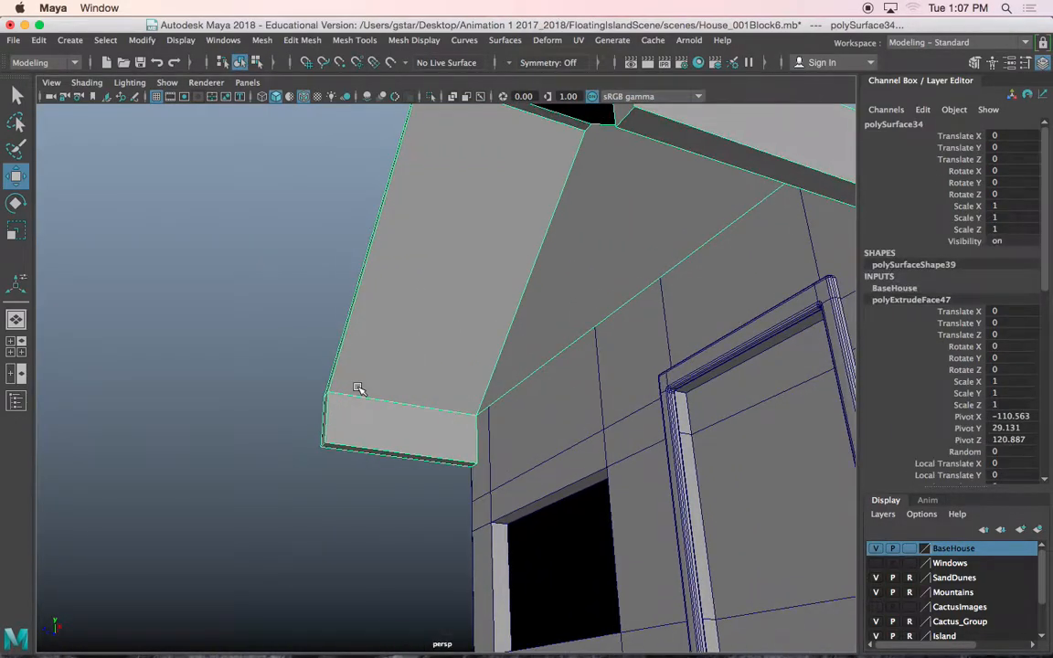
pyautogui.click(376, 42)
pyautogui.click(384, 151)
pyautogui.moveTo(311, 407); pyautogui.dragTo(329, 441)
pyautogui.scroll(-4, 329, 469)
pyautogui.press('w')
# Bridge the inner faces of the two eaves' front strips to form a crossbeam across the overhang.
pyautogui.moveTo(334, 434); pyautogui.dragTo(335, 289, button='right')
pyautogui.click(336, 433)
pyautogui.keyDown('alt'); pyautogui.moveTo(334, 439); pyautogui.dragTo(612, 437); pyautogui.keyUp('alt')
pyautogui.click(618, 437)
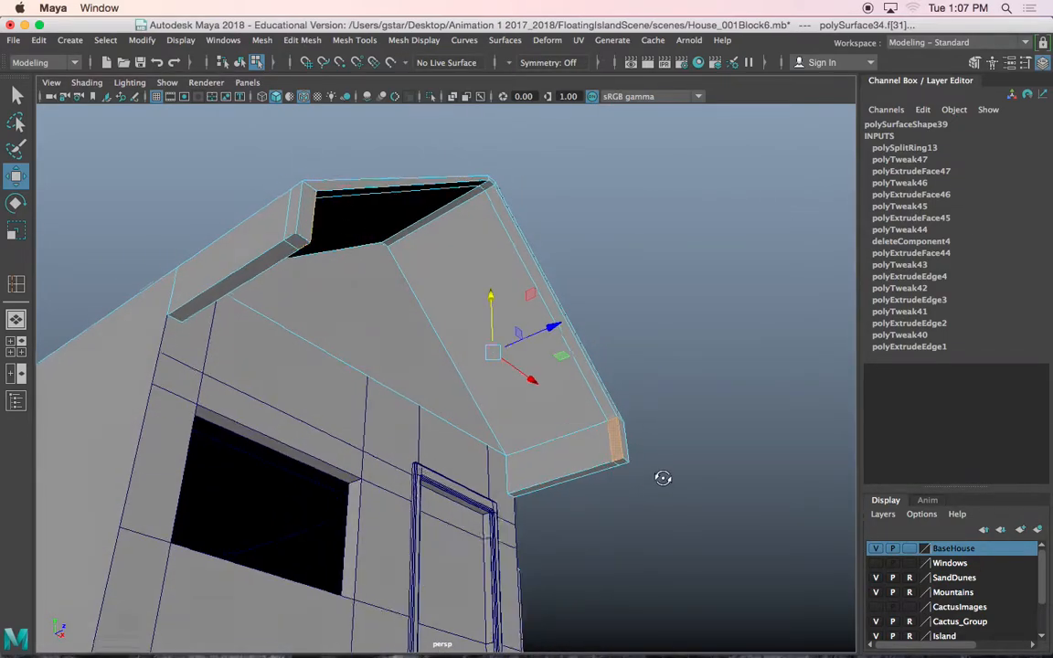
pyautogui.scroll(5, 664, 484)
pyautogui.keyDown('alt'); pyautogui.moveTo(666, 494); pyautogui.dragTo(618, 439); pyautogui.keyUp('alt')
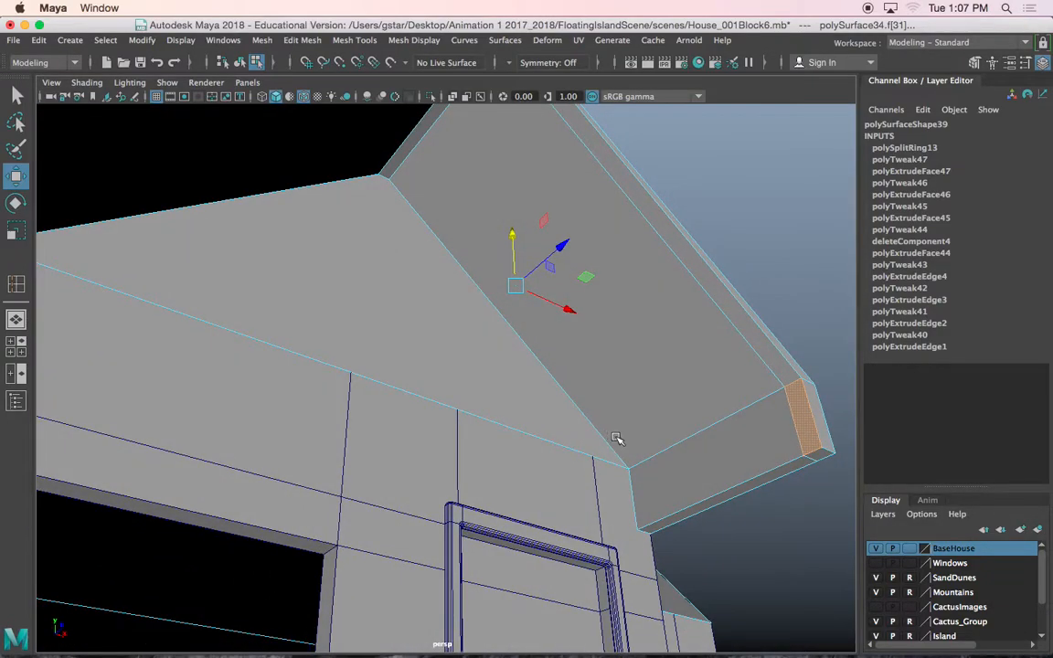
pyautogui.click(297, 40)
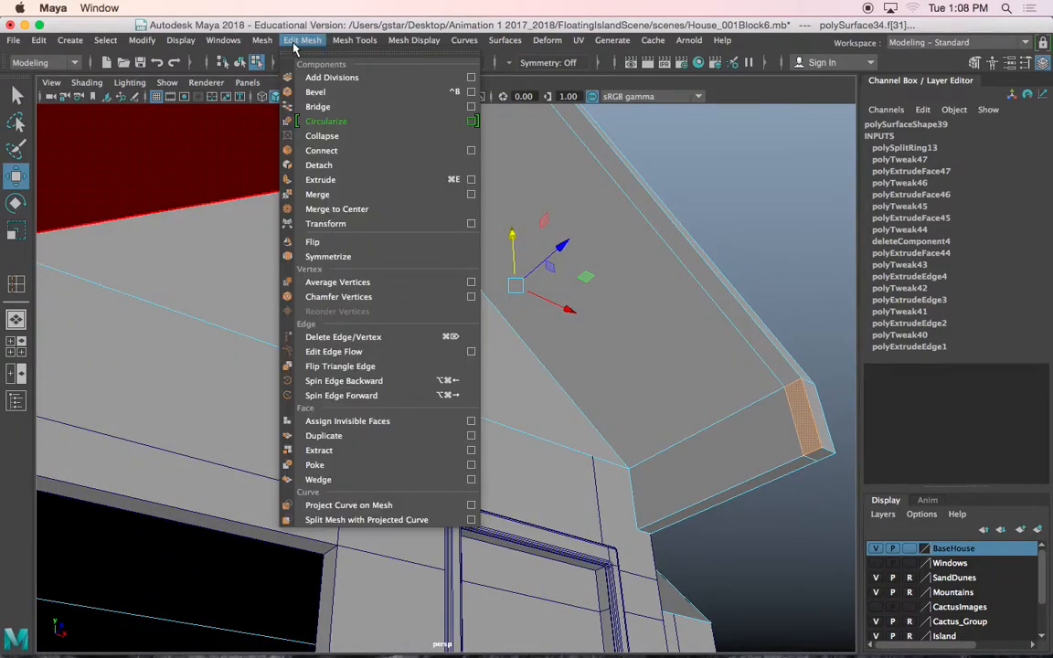
pyautogui.click(325, 108)
# Raise the bottom vertices of the crossbeam and eaves vertically to make them thinner.
pyautogui.keyDown('alt'); pyautogui.moveTo(429, 347); pyautogui.dragTo(425, 302); pyautogui.keyUp('alt')
pyautogui.moveTo(429, 285); pyautogui.dragTo(365, 242, button='right')
pyautogui.keyDown('alt'); pyautogui.moveTo(318, 296); pyautogui.dragTo(350, 300); pyautogui.keyUp('alt')
pyautogui.moveTo(509, 363); pyautogui.dragTo(370, 357)
pyautogui.press('w')
pyautogui.keyDown('alt'); pyautogui.moveTo(459, 324); pyautogui.dragTo(453, 249); pyautogui.keyUp('alt')
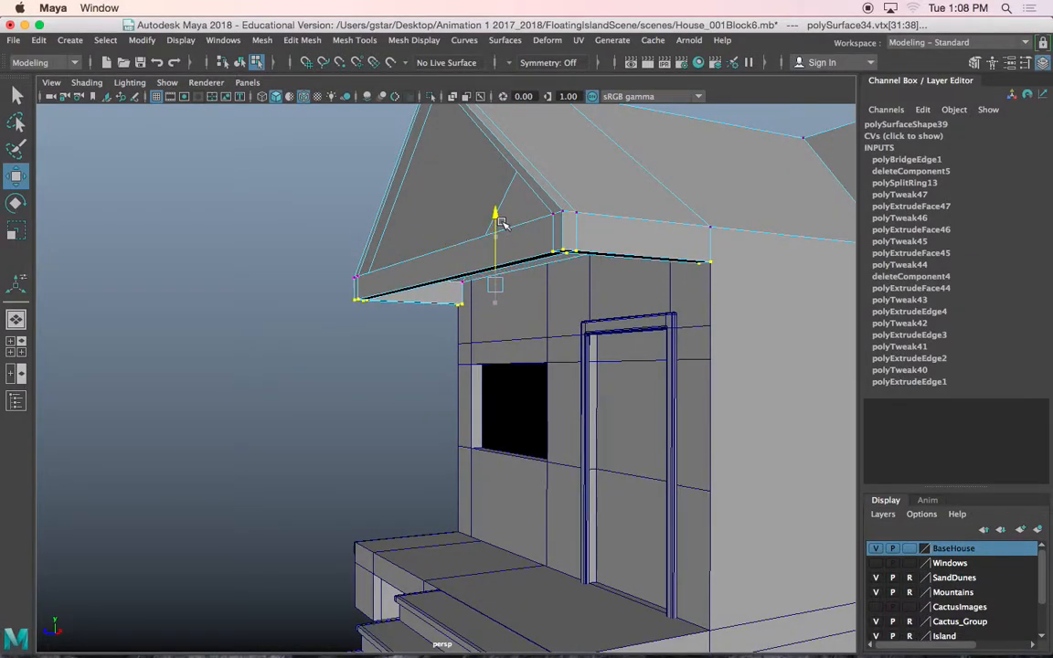
# Duplicate the underside faces of the window-side eave and the crossbeam.
pyautogui.scroll(-5, 499, 335)
pyautogui.keyDown('alt'); pyautogui.moveTo(494, 341); pyautogui.dragTo(571, 391); pyautogui.keyUp('alt')
pyautogui.scroll(5, 477, 419)
pyautogui.keyDown('alt'); pyautogui.moveTo(477, 418); pyautogui.dragTo(375, 240); pyautogui.keyUp('alt')
pyautogui.moveTo(350, 207); pyautogui.dragTo(347, 241, button='right')
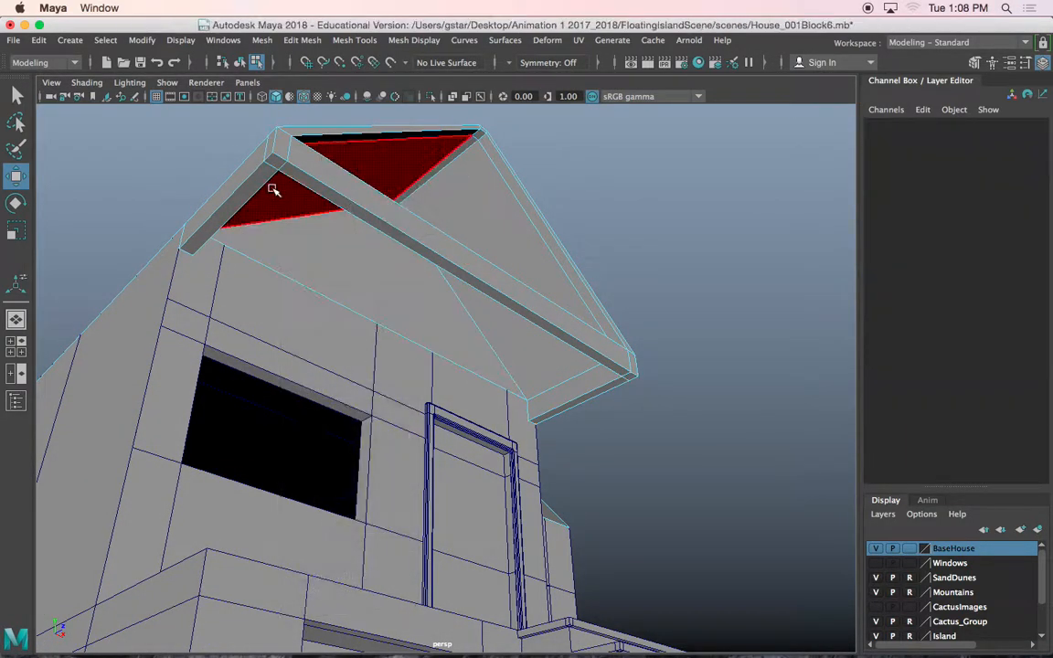
pyautogui.click(260, 180)
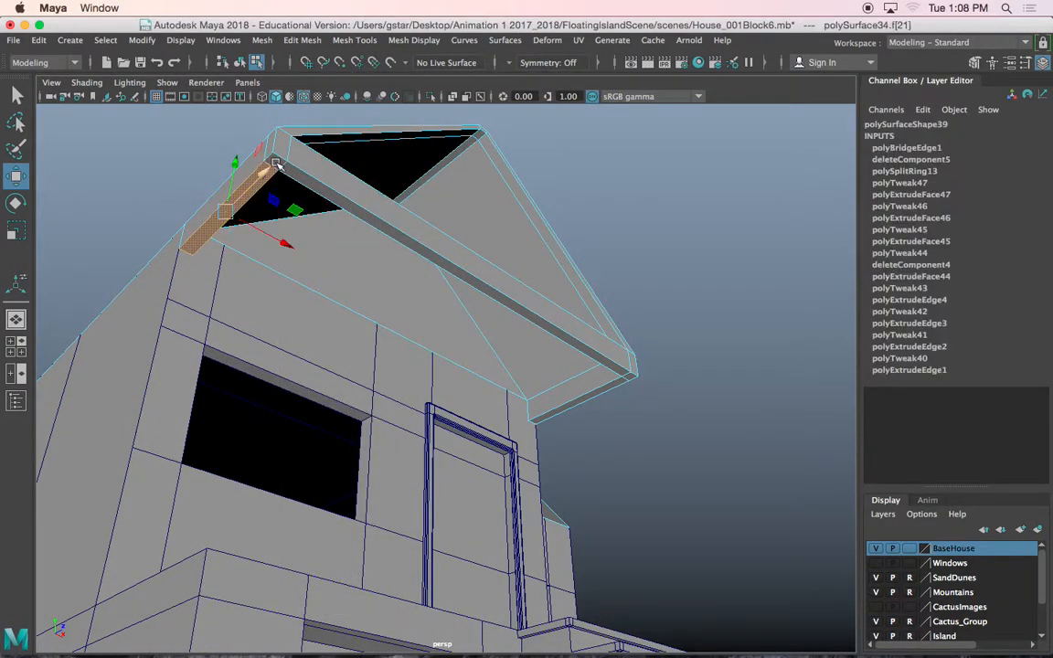
pyautogui.keyDown('shift'); pyautogui.click(280, 158); pyautogui.keyUp('shift')
pyautogui.keyDown('alt'); pyautogui.moveTo(311, 182); pyautogui.dragTo(412, 229); pyautogui.keyUp('alt')
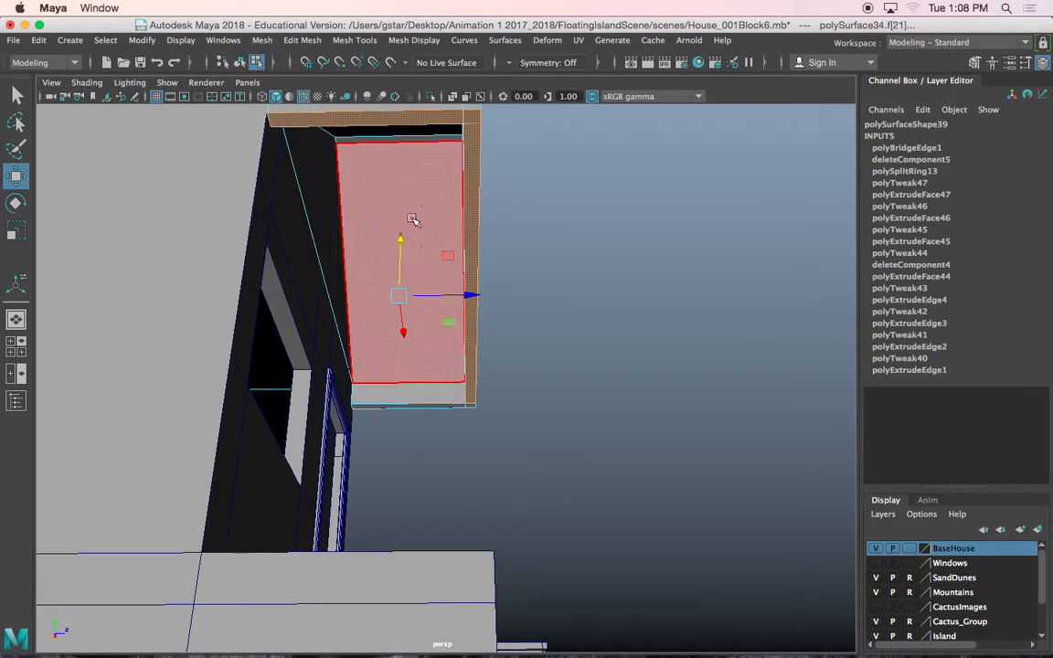
pyautogui.keyDown('alt'); pyautogui.moveTo(412, 229); pyautogui.dragTo(404, 284, button='middle'); pyautogui.keyUp('alt')
pyautogui.scroll(3, 404, 284)
pyautogui.scroll(-2, 313, 209)
pyautogui.keyDown('alt'); pyautogui.moveTo(314, 209); pyautogui.dragTo(335, 563); pyautogui.keyUp('alt')
pyautogui.keyDown('alt'); pyautogui.moveTo(465, 486); pyautogui.dragTo(425, 306); pyautogui.keyUp('alt')
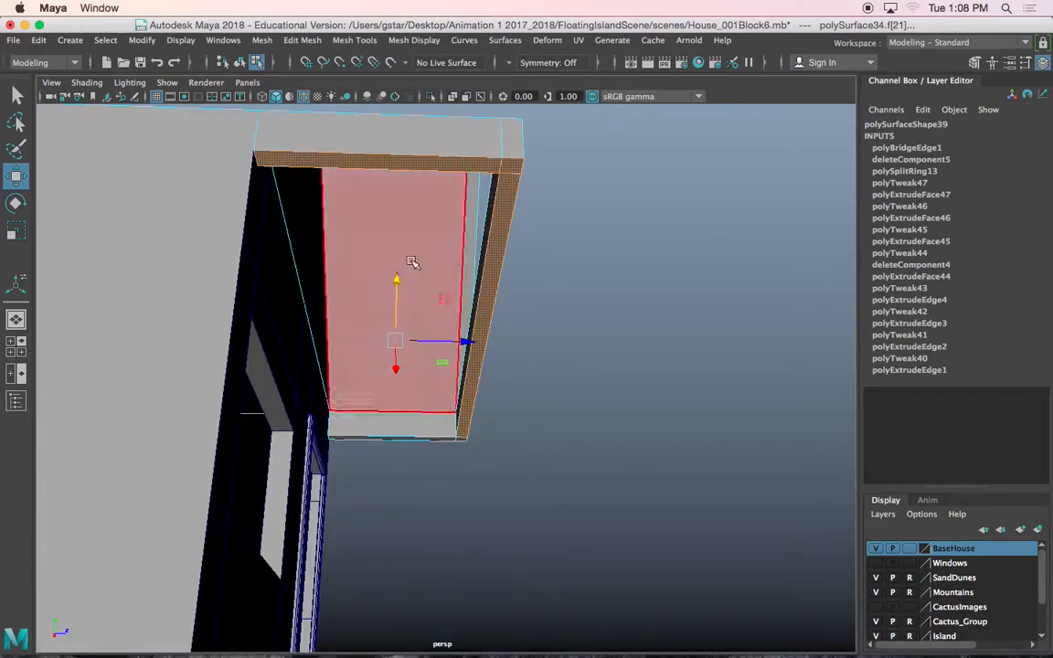
pyautogui.moveTo(605, 379)
pyautogui.keyDown('alt'); pyautogui.mouseDown()
pyautogui.moveTo(587, 376)
pyautogui.moveTo(670, 388)
pyautogui.moveTo(617, 382)
pyautogui.mouseUp(); pyautogui.keyUp('alt')
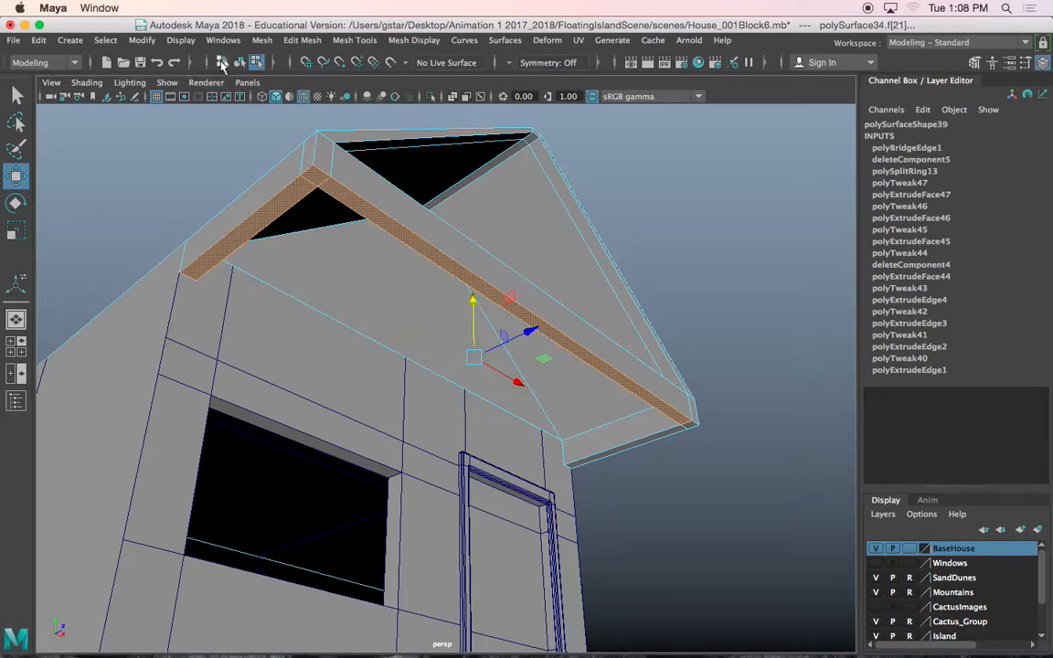
pyautogui.click(262, 42)
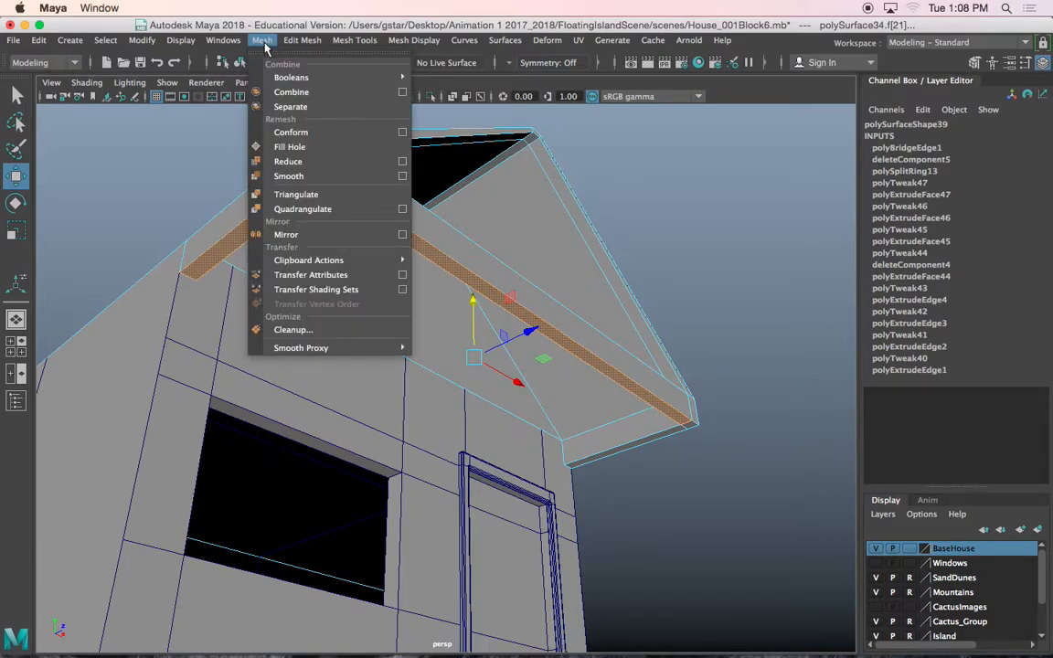
pyautogui.moveTo(303, 48)
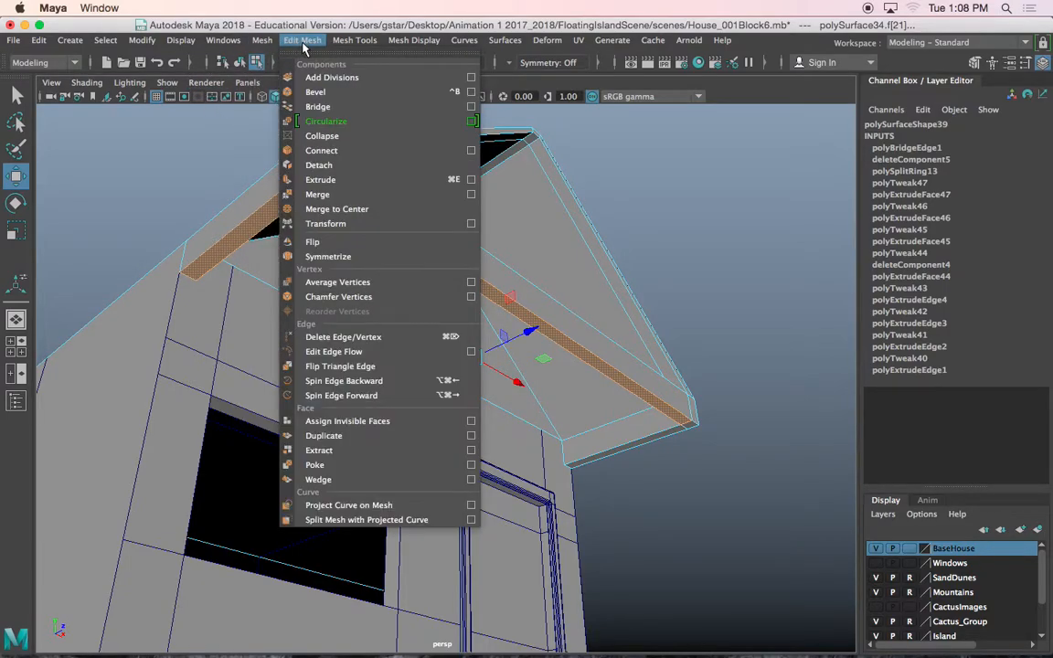
pyautogui.click(326, 437)
# Lower the duplicated L-shaped strip to about the front window's height and center its pivot.
pyautogui.keyDown('alt'); pyautogui.moveTo(387, 266); pyautogui.dragTo(236, 374); pyautogui.keyUp('alt')
pyautogui.moveTo(202, 335); pyautogui.dragTo(189, 438)
pyautogui.keyDown('alt'); pyautogui.moveTo(424, 407); pyautogui.dragTo(430, 372); pyautogui.keyUp('alt')
pyautogui.moveTo(394, 339); pyautogui.dragTo(448, 222, button='right')
pyautogui.click(379, 314)
pyautogui.keyDown('alt'); pyautogui.moveTo(378, 316); pyautogui.dragTo(388, 425); pyautogui.keyUp('alt')
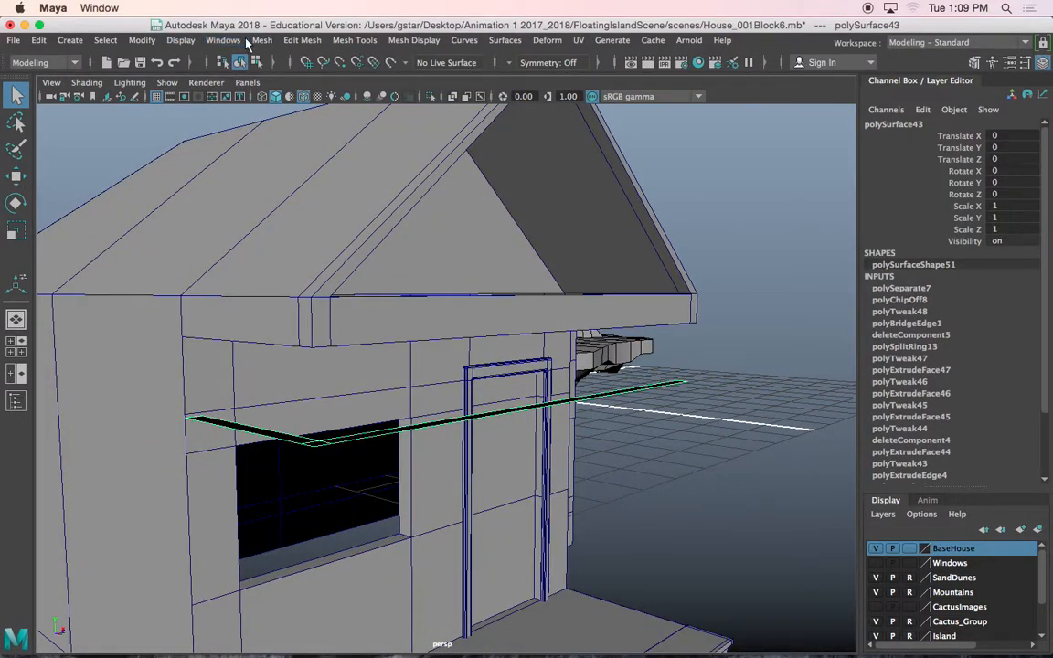
pyautogui.click(141, 40)
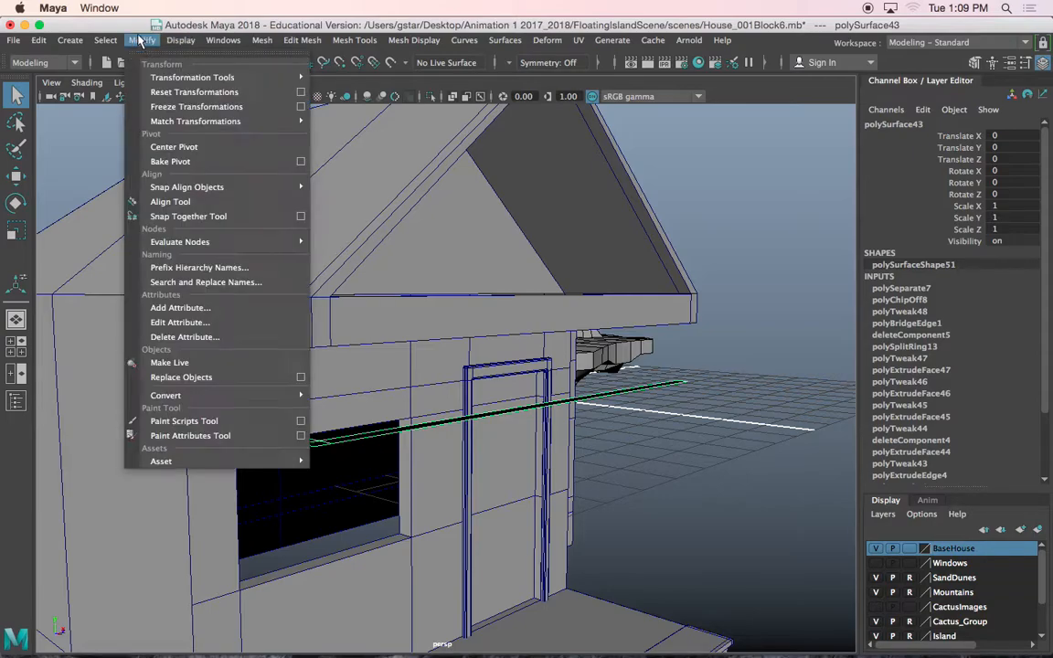
pyautogui.click(167, 147)
# Move the strip's pivot to its outer corner vertex and snap the strip down onto the porch floor's edge.
pyautogui.keyDown('alt'); pyautogui.moveTo(400, 381); pyautogui.dragTo(399, 391); pyautogui.keyUp('alt')
pyautogui.keyDown('alt'); pyautogui.moveTo(459, 483); pyautogui.dragTo(546, 373); pyautogui.keyUp('alt')
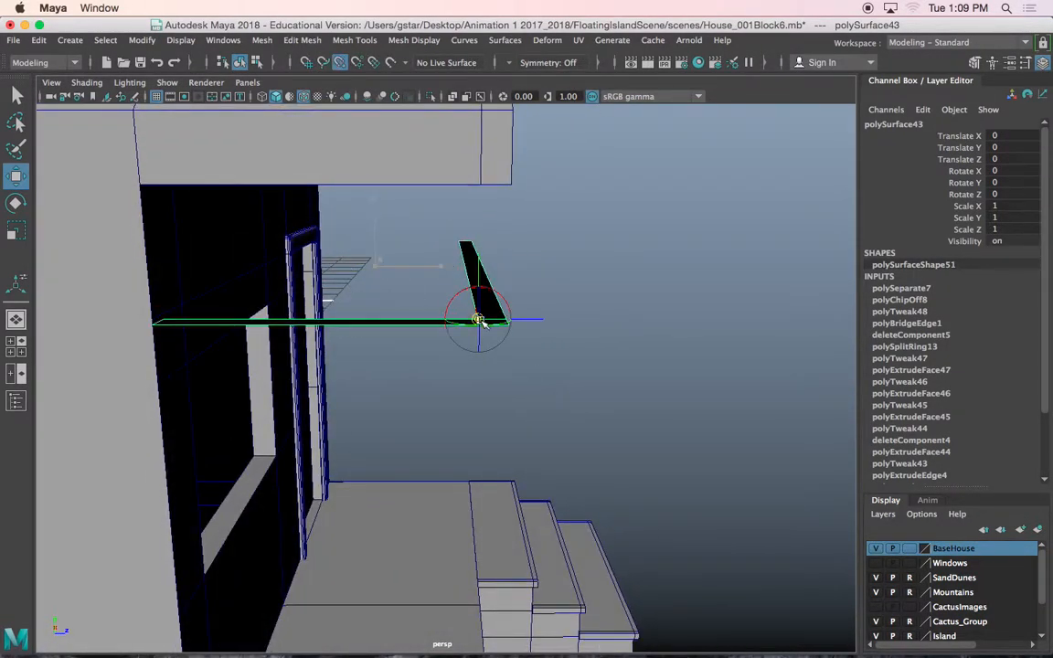
pyautogui.moveTo(509, 359)
pyautogui.keyDown('alt'); pyautogui.mouseDown()
pyautogui.moveTo(503, 343)
pyautogui.moveTo(519, 329)
pyautogui.moveTo(516, 398)
pyautogui.moveTo(512, 333)
pyautogui.moveTo(501, 317)
pyautogui.moveTo(500, 342)
pyautogui.mouseUp(); pyautogui.keyUp('alt')
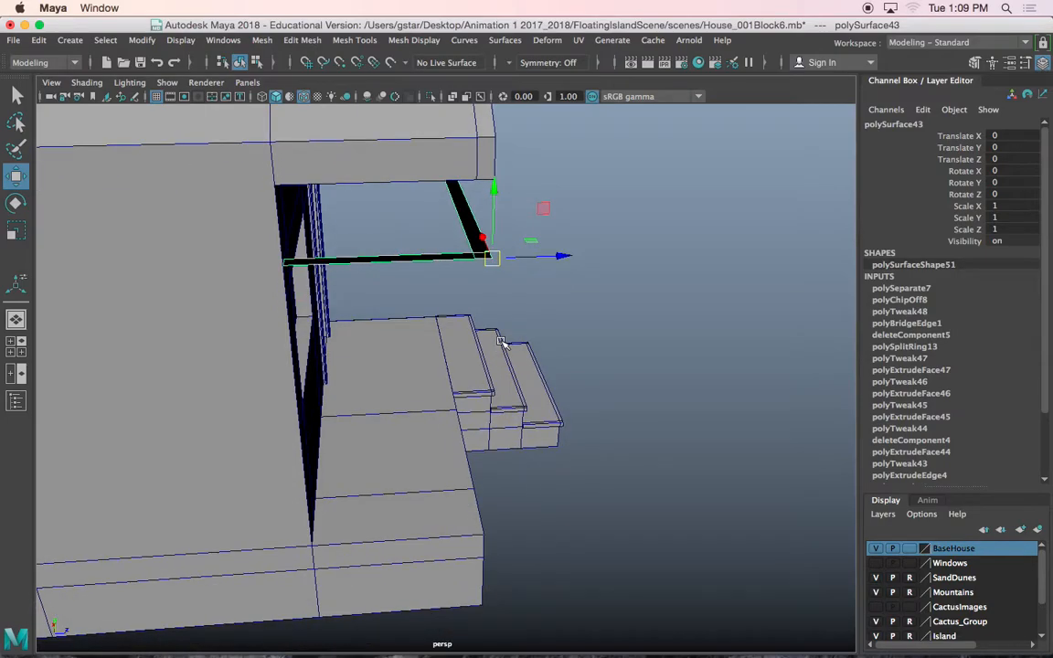
pyautogui.keyDown('alt'); pyautogui.moveTo(473, 469); pyautogui.dragTo(357, 400); pyautogui.keyUp('alt')
# Extrude the strip's faces upward into a low porch wall reaching about window-sill height.
pyautogui.hotkey('ctrl', 'e')
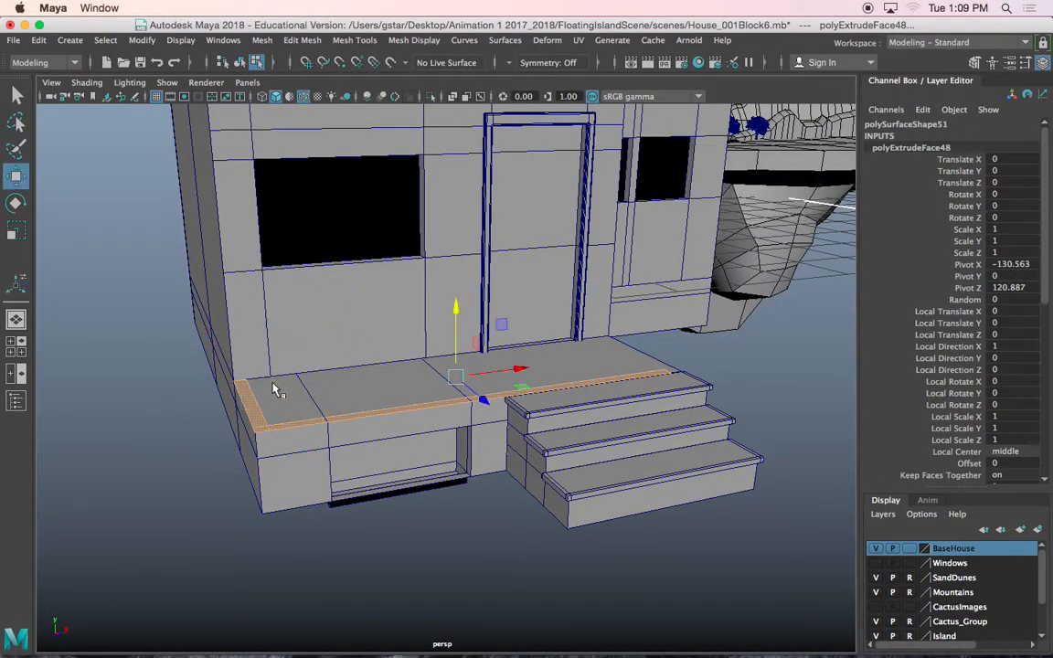
pyautogui.moveTo(458, 332); pyautogui.dragTo(411, 367)
pyautogui.moveTo(306, 240); pyautogui.dragTo(308, 302, button='right')
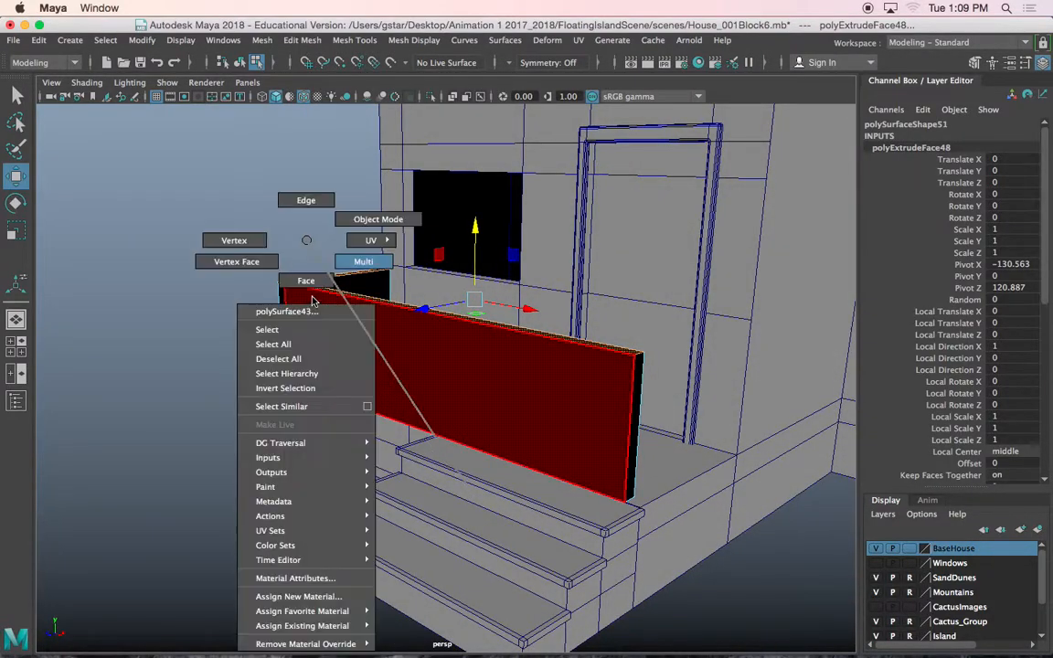
pyautogui.moveTo(361, 219); pyautogui.dragTo(363, 220, button='right')
# Reverse the normals of the L-shaped porch wall.
pyautogui.keyDown('alt'); pyautogui.moveTo(318, 323); pyautogui.dragTo(360, 315); pyautogui.keyUp('alt')
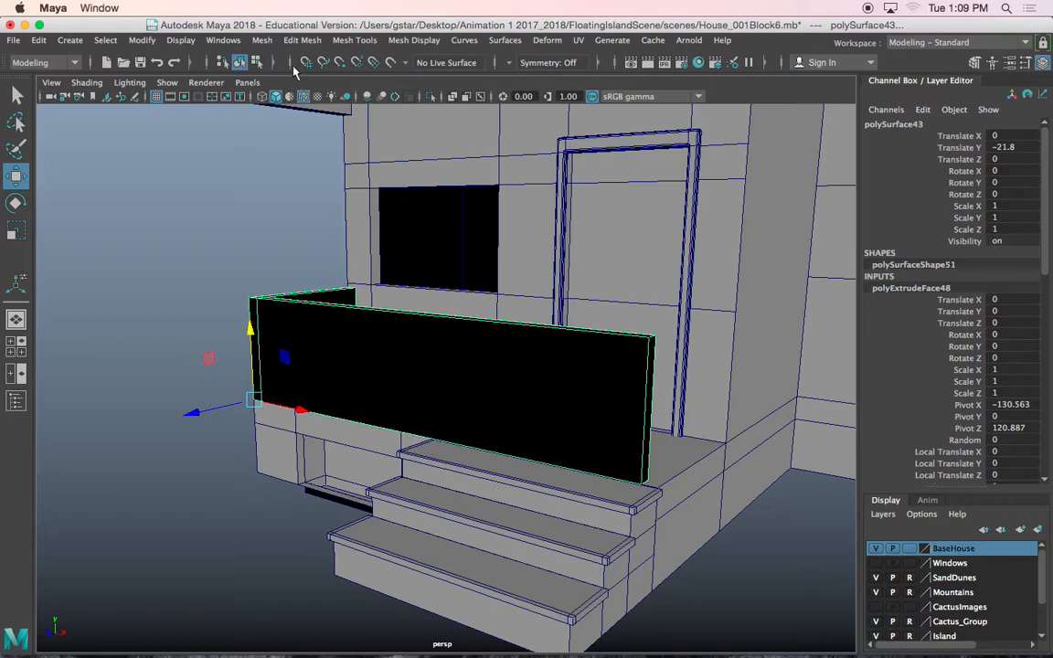
pyautogui.click(413, 40)
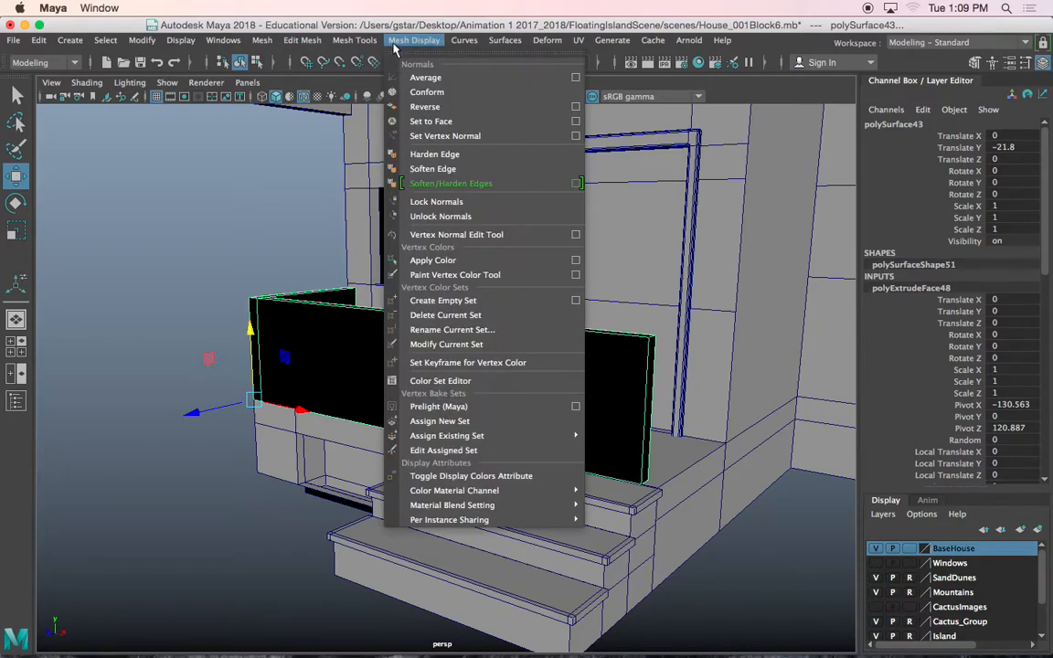
pyautogui.click(431, 106)
pyautogui.click(202, 241)
pyautogui.keyDown('alt'); pyautogui.moveTo(202, 241); pyautogui.dragTo(277, 313); pyautogui.keyUp('alt')
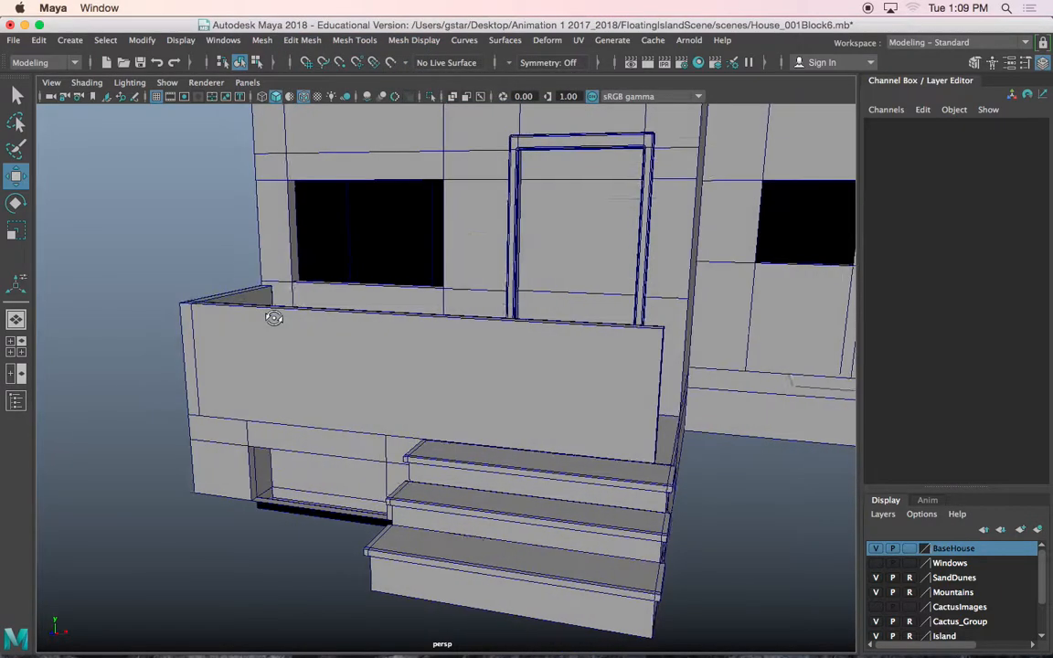
# Shorten the porch wall by moving its door-side end vertices back to the near side of the stairs.
pyautogui.click(348, 346)
pyautogui.keyDown('alt'); pyautogui.moveTo(347, 346); pyautogui.dragTo(347, 319); pyautogui.keyUp('alt')
pyautogui.moveTo(347, 319); pyautogui.dragTo(277, 241, button='right')
pyautogui.keyDown('alt'); pyautogui.moveTo(559, 353); pyautogui.dragTo(579, 375); pyautogui.keyUp('alt')
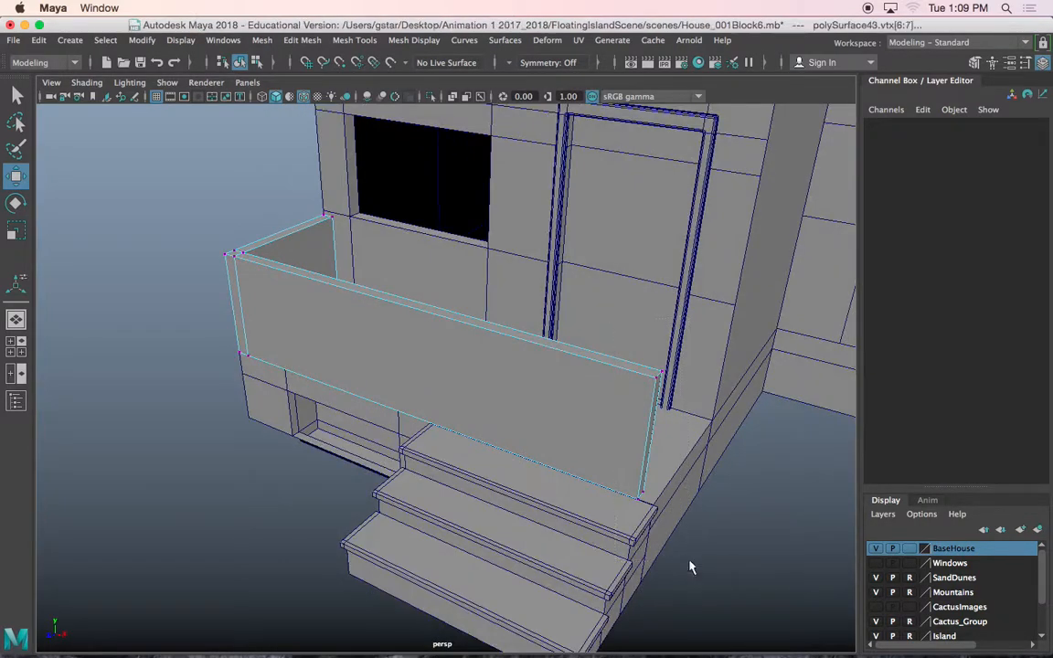
pyautogui.moveTo(607, 336); pyautogui.dragTo(690, 563)
pyautogui.moveTo(694, 451); pyautogui.dragTo(493, 398)
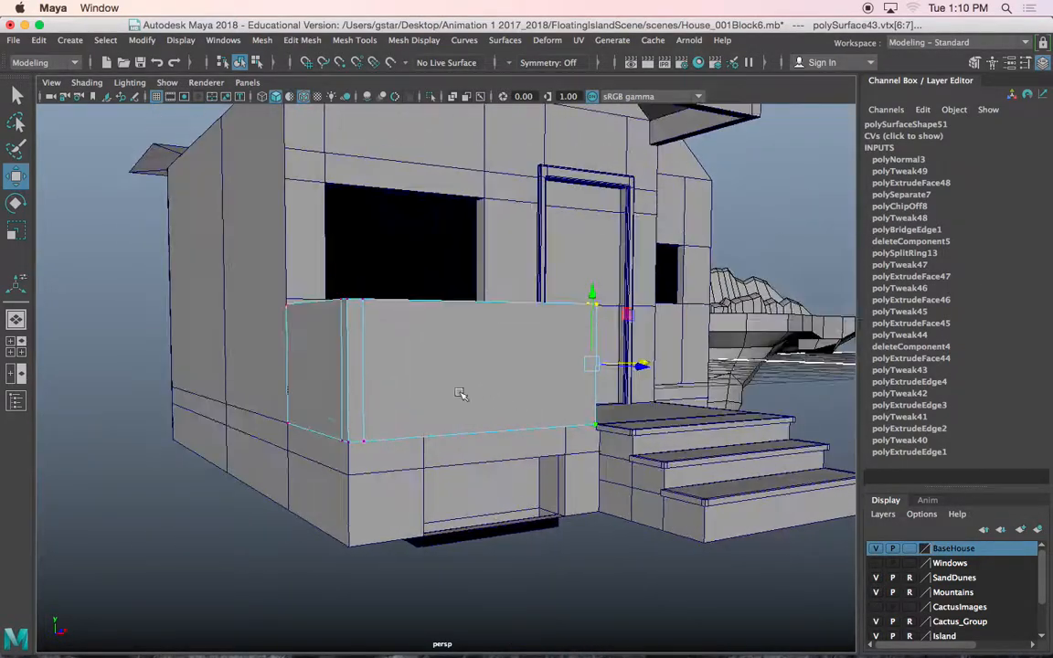
# Raise the porch wall's bottom vertices close to its top, leaving a thin L-shaped handrail.
pyautogui.moveTo(621, 372); pyautogui.dragTo(622, 370)
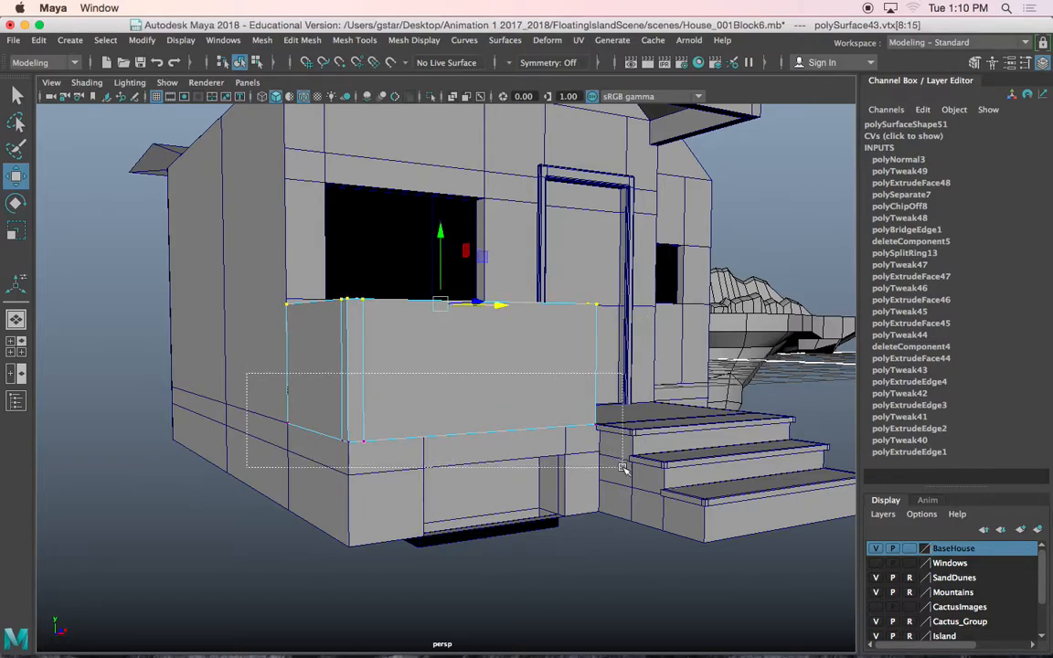
pyautogui.moveTo(620, 466); pyautogui.dragTo(621, 467)
pyautogui.moveTo(439, 347); pyautogui.dragTo(444, 280)
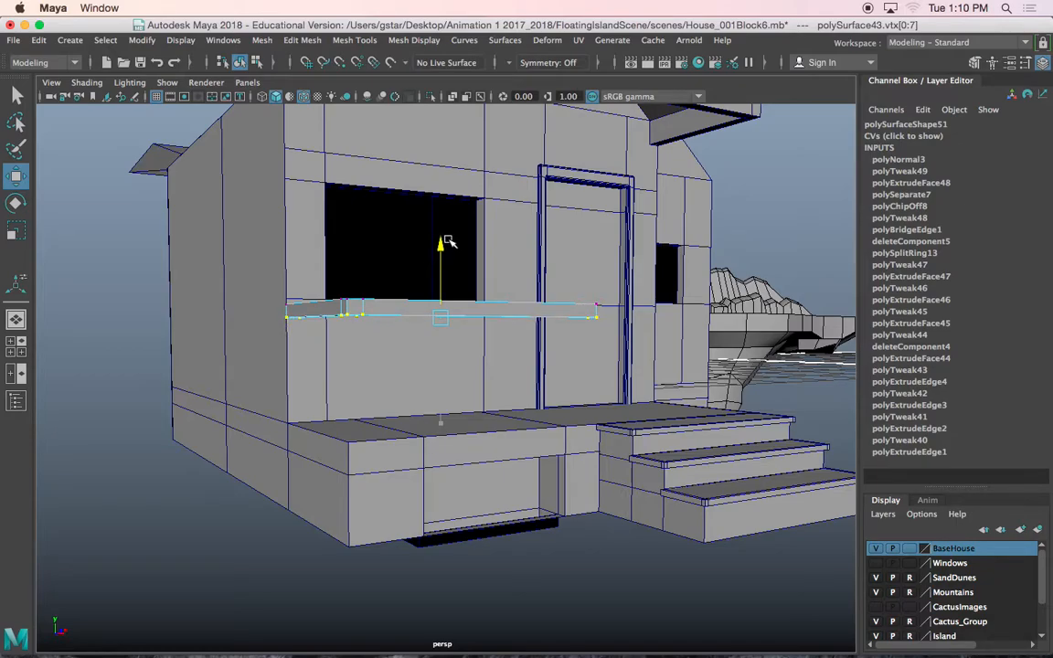
pyautogui.moveTo(403, 306); pyautogui.dragTo(457, 262, button='right')
pyautogui.click(364, 313)
pyautogui.click(473, 305)
pyautogui.moveTo(483, 311); pyautogui.dragTo(550, 224, button='right')
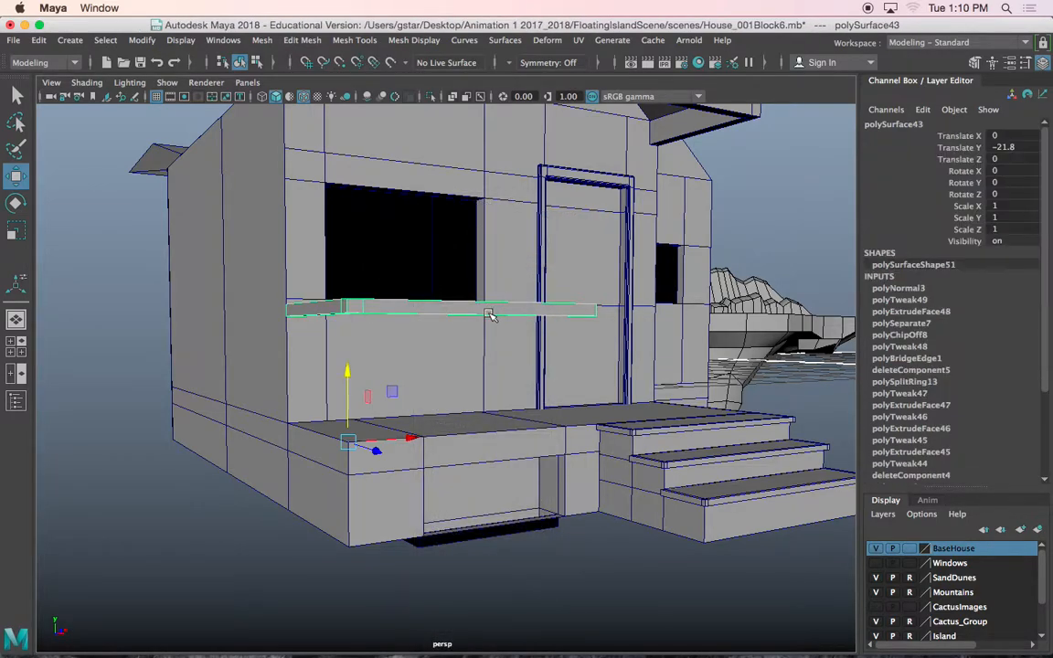
# Duplicate the handrail and lower the copy onto the porch floor's edge, at Translate Y -30.467.
pyautogui.hotkey('ctrl', 'd')
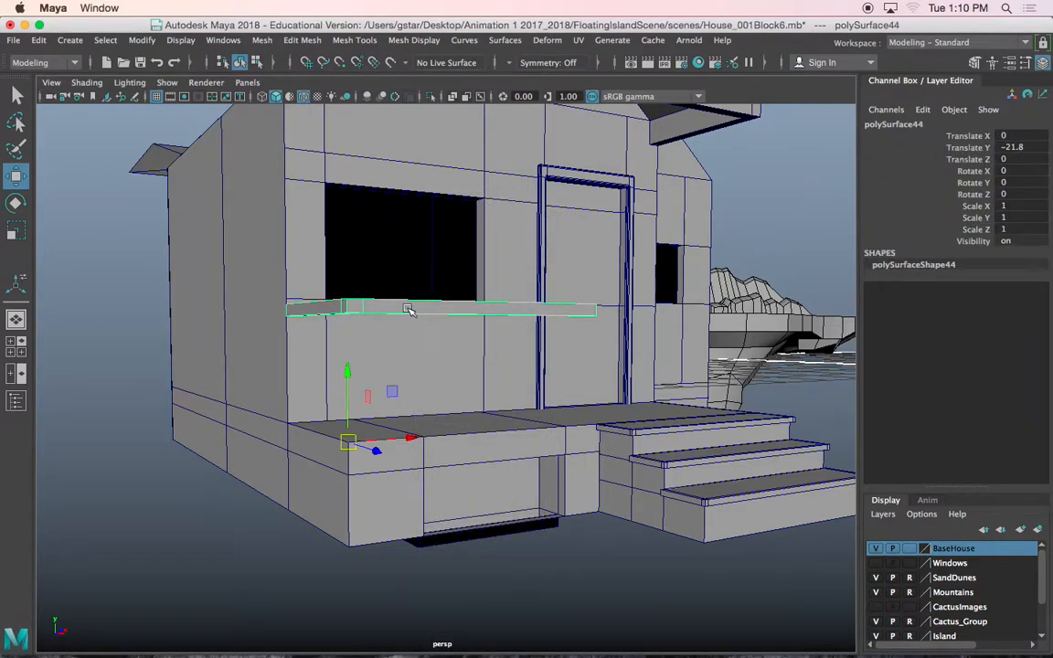
pyautogui.moveTo(346, 368); pyautogui.dragTo(240, 496)
pyautogui.click(240, 496)
pyautogui.keyDown('alt'); pyautogui.moveTo(498, 457); pyautogui.dragTo(447, 452); pyautogui.keyUp('alt')
pyautogui.click(447, 451)
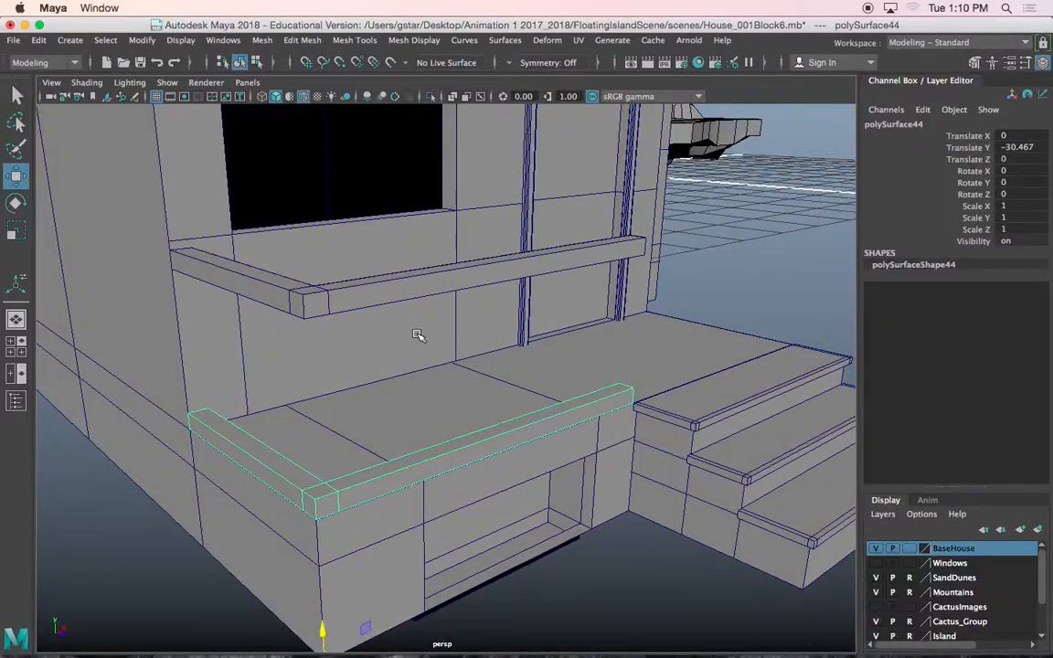
# Center the pivots of both porch rails and delete their construction history.
pyautogui.keyDown('shift'); pyautogui.click(384, 281); pyautogui.keyUp('shift')
pyautogui.keyDown('alt'); pyautogui.moveTo(370, 329); pyautogui.dragTo(408, 335); pyautogui.keyUp('alt')
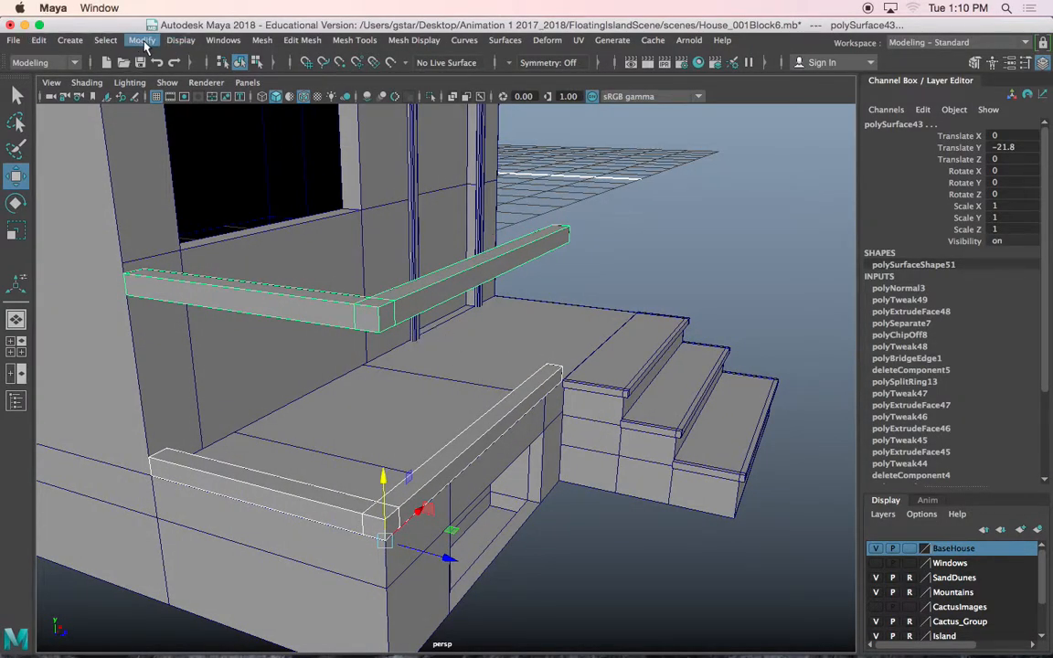
pyautogui.click(141, 41)
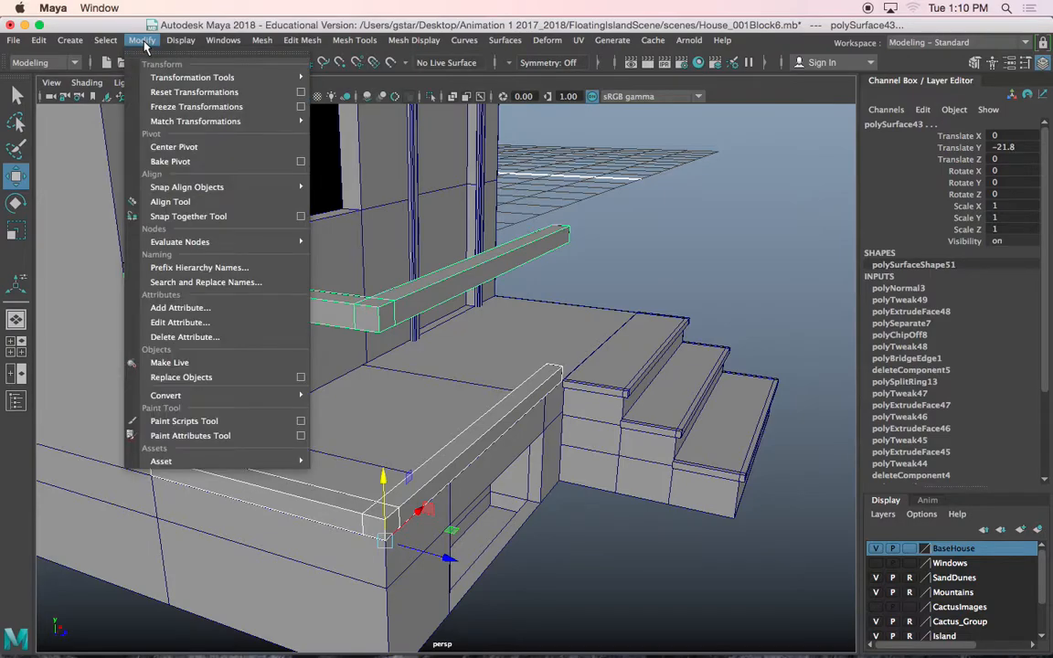
pyautogui.click(165, 146)
pyautogui.click(40, 42)
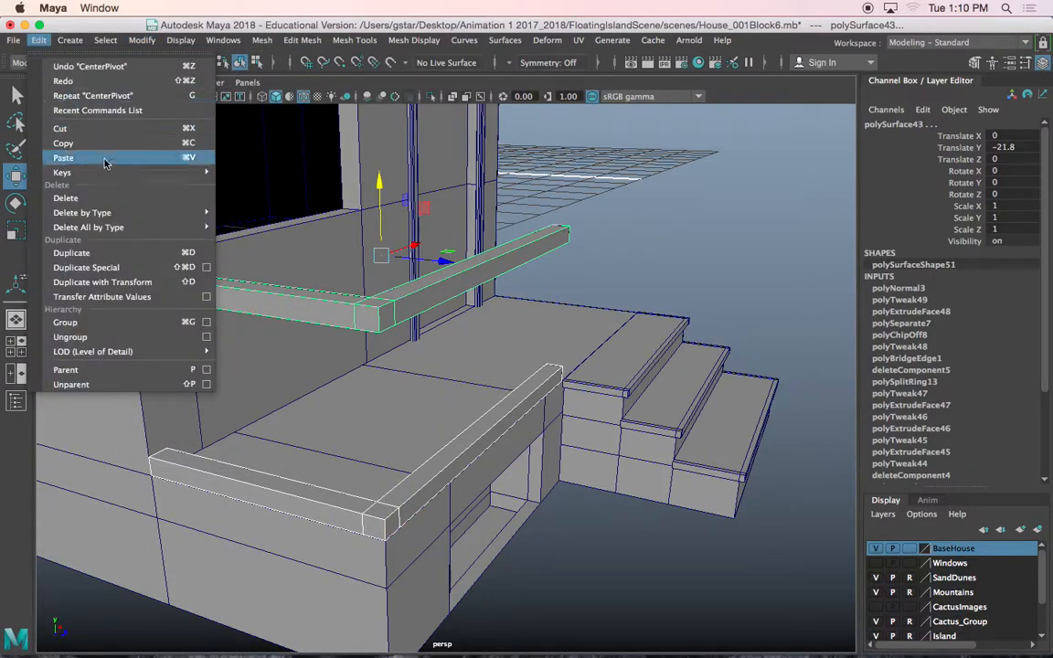
pyautogui.moveTo(147, 212)
pyautogui.click(302, 226)
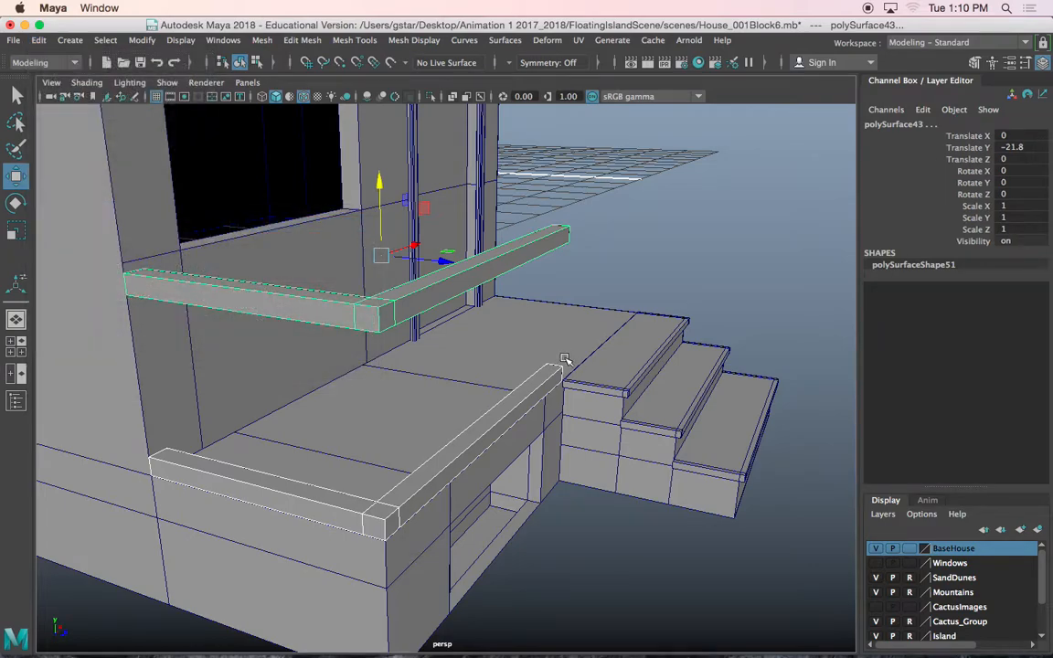
# Duplicate the upper porch handrail in place.
pyautogui.keyDown('alt'); pyautogui.moveTo(511, 266); pyautogui.dragTo(470, 377); pyautogui.keyUp('alt')
pyautogui.keyDown('alt'); pyautogui.moveTo(469, 377); pyautogui.dragTo(398, 386, button='middle'); pyautogui.keyUp('alt')
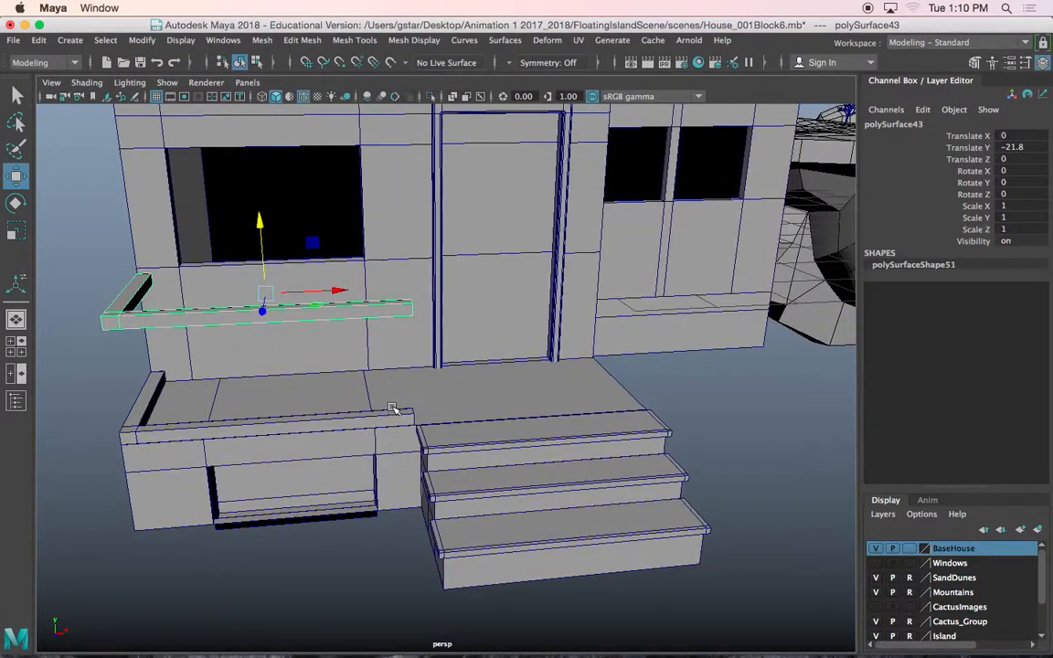
pyautogui.keyDown('shift'); pyautogui.click(393, 418); pyautogui.keyUp('shift')
pyautogui.keyDown('alt'); pyautogui.moveTo(465, 412); pyautogui.dragTo(320, 372); pyautogui.keyUp('alt')
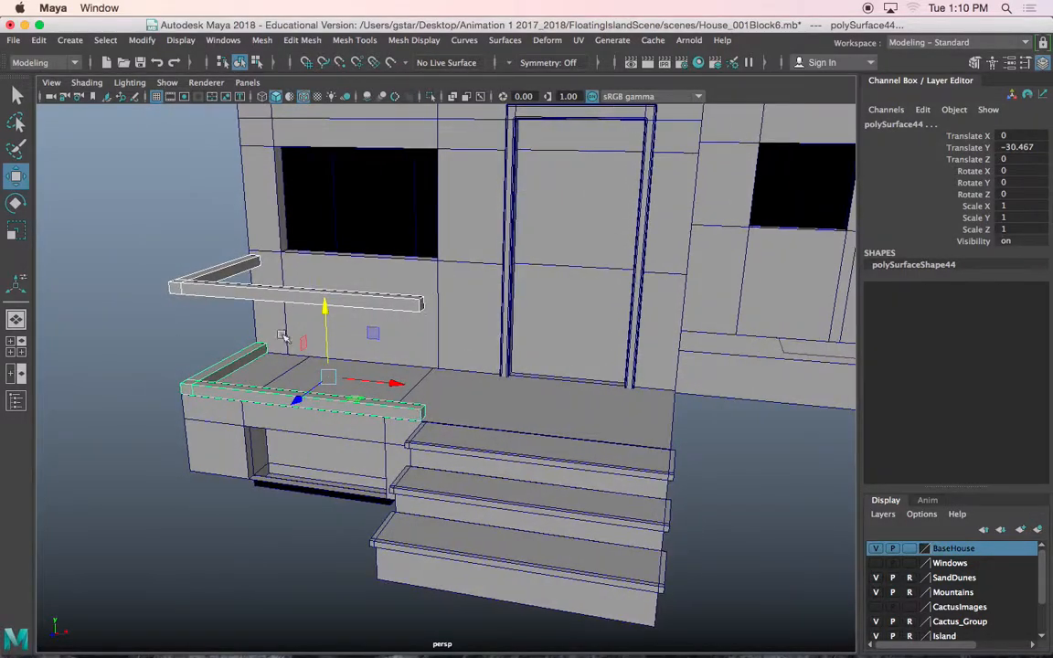
pyautogui.click(208, 276)
pyautogui.keyDown('alt'); pyautogui.moveTo(214, 256); pyautogui.dragTo(270, 310); pyautogui.keyUp('alt')
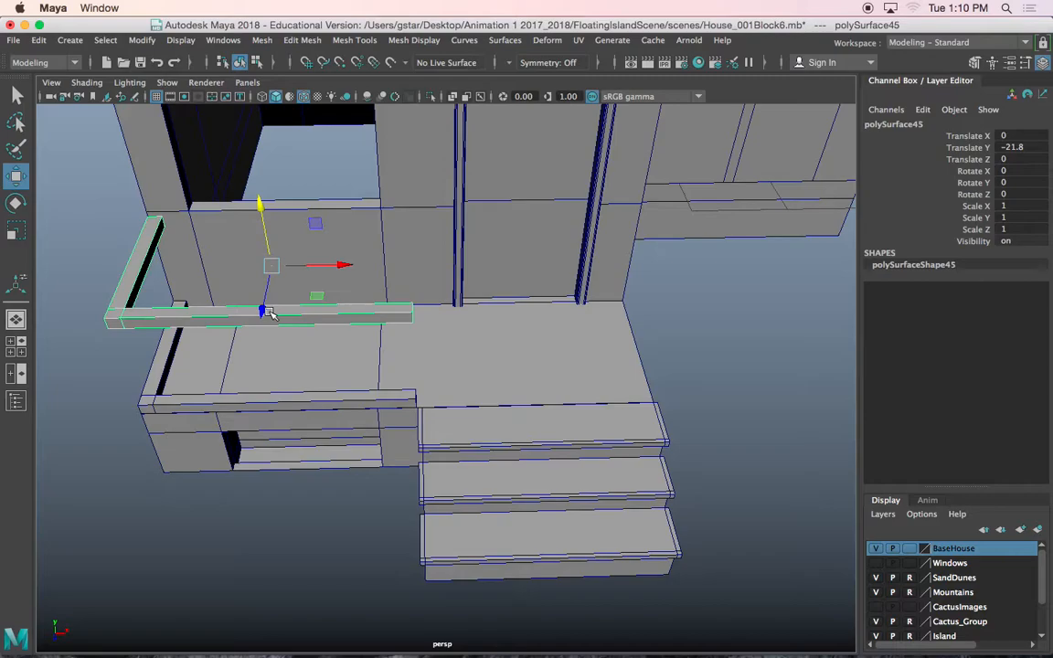
# Rotate the duplicated handrail by setting its Rotate Z to 180.
pyautogui.press('e')
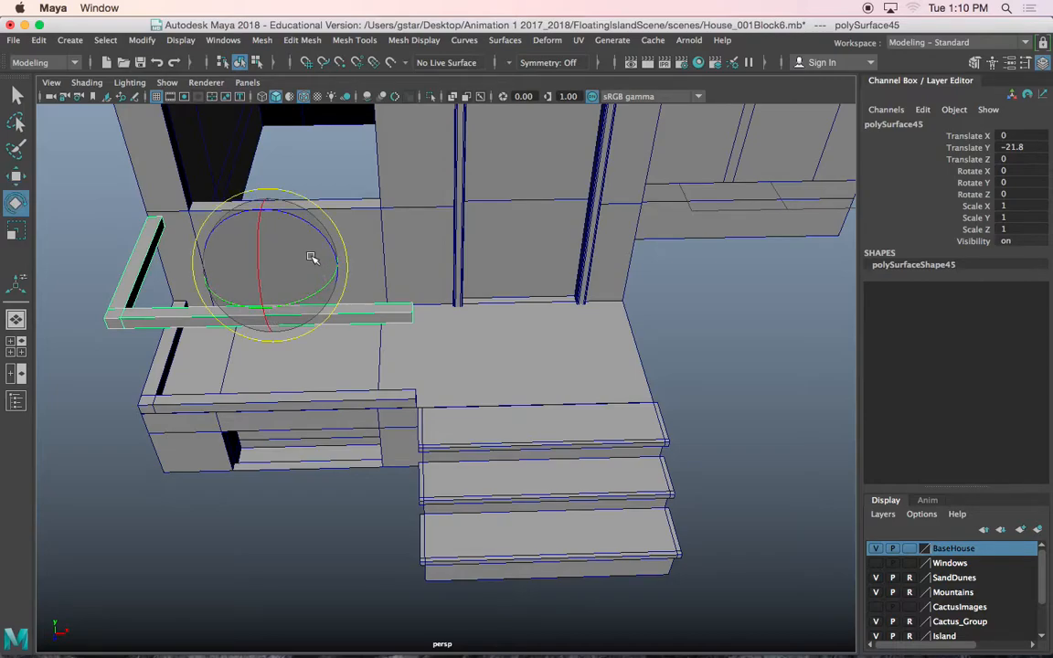
pyautogui.moveTo(287, 214); pyautogui.dragTo(365, 279)
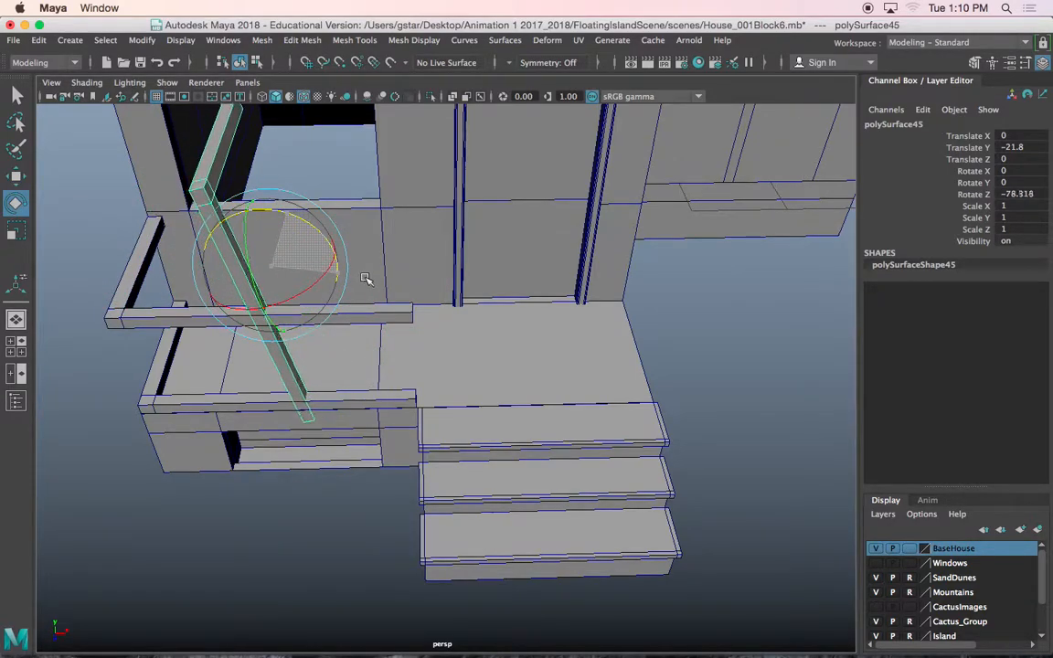
pyautogui.moveTo(286, 246); pyautogui.dragTo(428, 266)
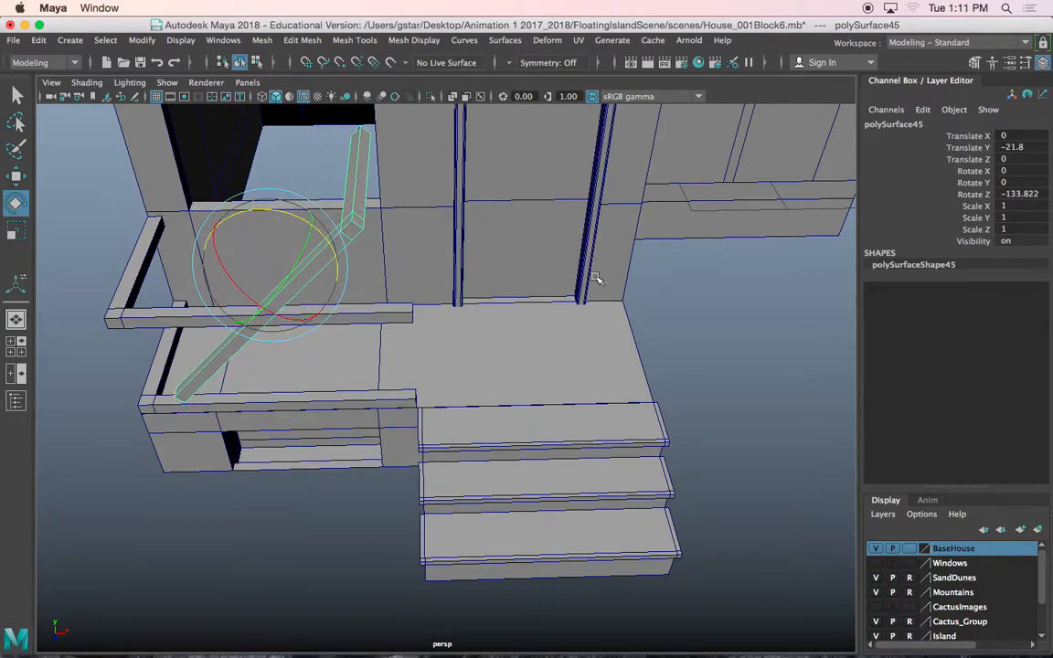
pyautogui.doubleClick(1016, 194)
pyautogui.write('180')
pyautogui.press('Return')
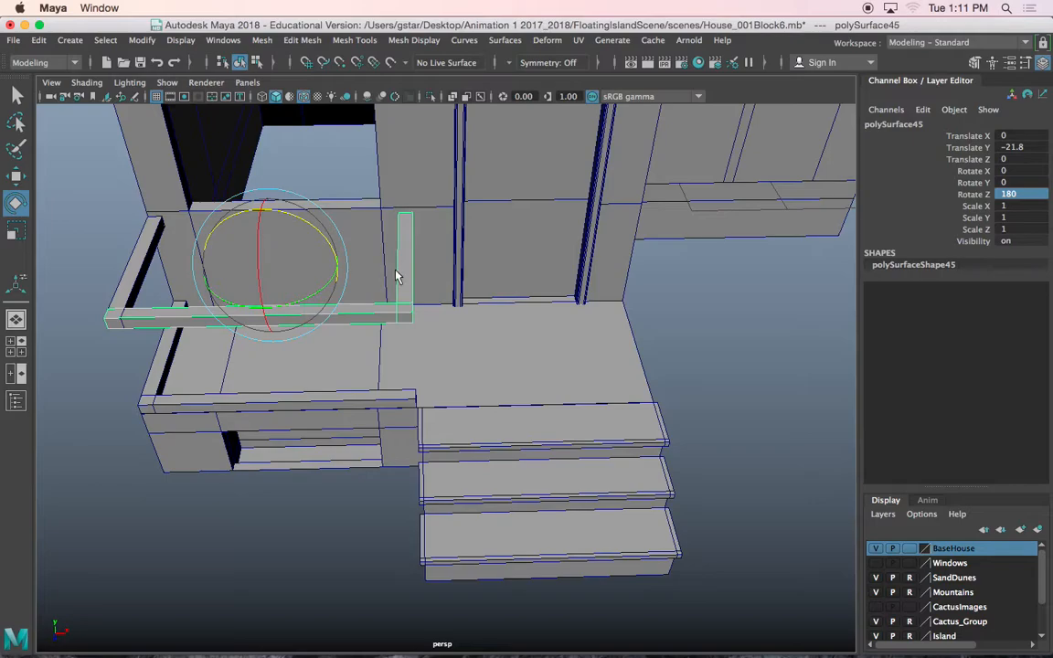
# Move the rotated handrail along X to the door side of the porch and snap its pivot onto its wall-end corner.
pyautogui.press('w')
pyautogui.moveTo(311, 270); pyautogui.dragTo(435, 305)
pyautogui.keyDown('alt'); pyautogui.moveTo(630, 352); pyautogui.dragTo(454, 364, button='middle'); pyautogui.keyUp('alt')
pyautogui.scroll(5, 402, 294)
pyautogui.press('d')
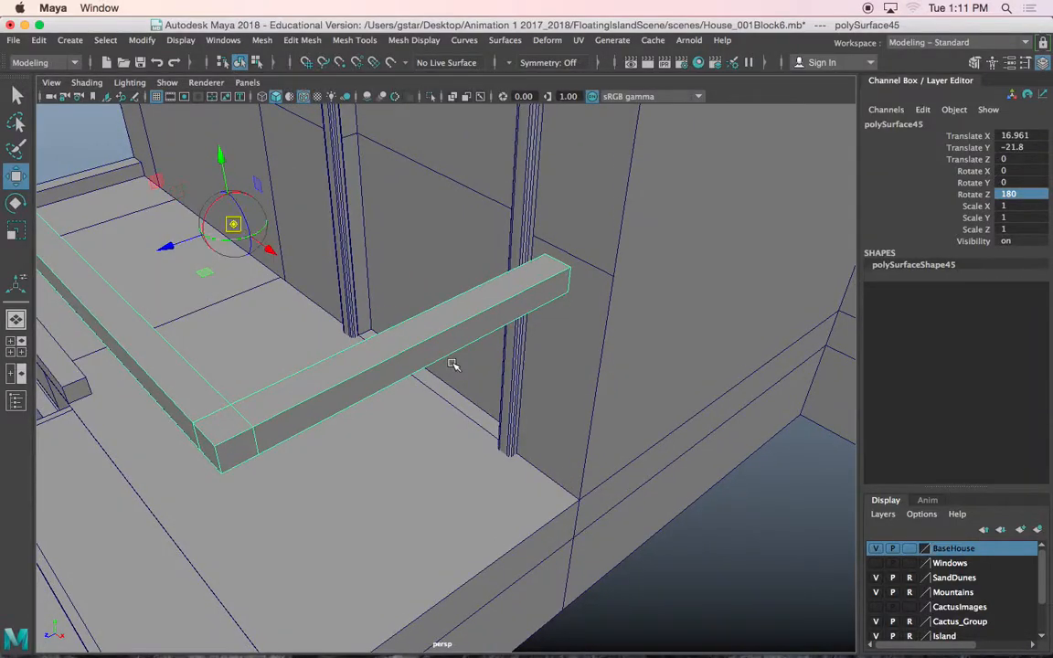
pyautogui.press('v')
pyautogui.moveTo(231, 228); pyautogui.dragTo(578, 274)
# Snap the rotated handrail to the house's corner edge, at Translate X 18.669.
pyautogui.scroll(5, 589, 271)
pyautogui.keyDown('alt'); pyautogui.moveTo(590, 270); pyautogui.dragTo(514, 312, button='middle'); pyautogui.keyUp('alt')
pyautogui.keyDown('alt'); pyautogui.moveTo(514, 312); pyautogui.dragTo(576, 305); pyautogui.keyUp('alt')
pyautogui.press('v')
pyautogui.scroll(-5, 576, 305)
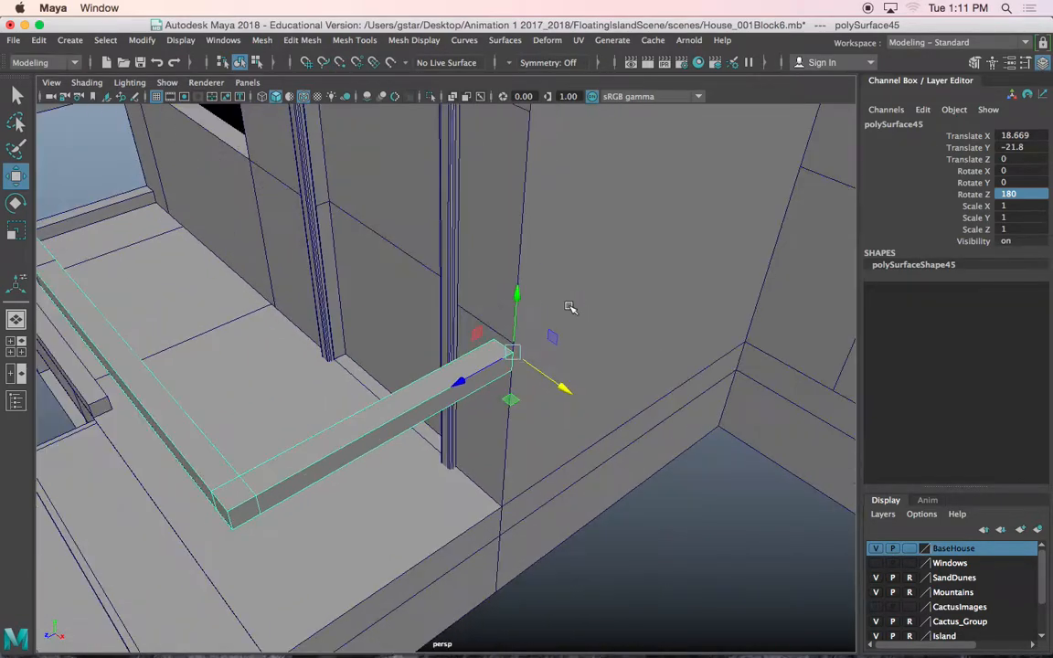
# Shorten the door-side handrail by moving its free end vertices along X past the stairs, leaving a short front return.
pyautogui.scroll(-8, 576, 305)
pyautogui.keyDown('alt'); pyautogui.moveTo(517, 345); pyautogui.dragTo(603, 300, button='middle'); pyautogui.keyUp('alt')
pyautogui.keyDown('alt'); pyautogui.moveTo(507, 349); pyautogui.dragTo(555, 324); pyautogui.keyUp('alt')
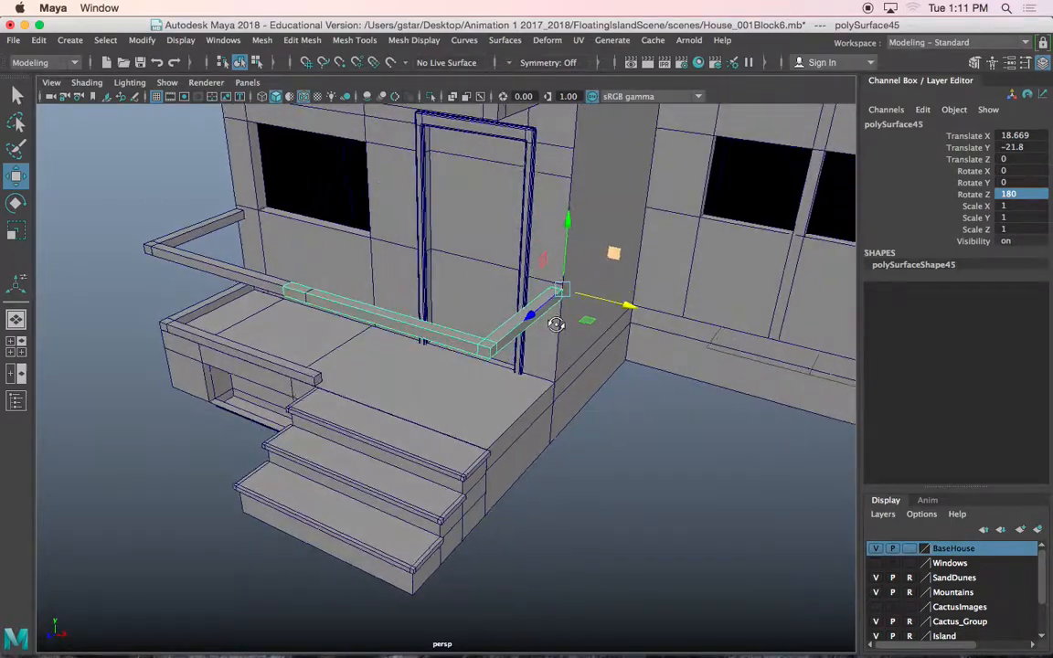
pyautogui.scroll(6, 556, 324)
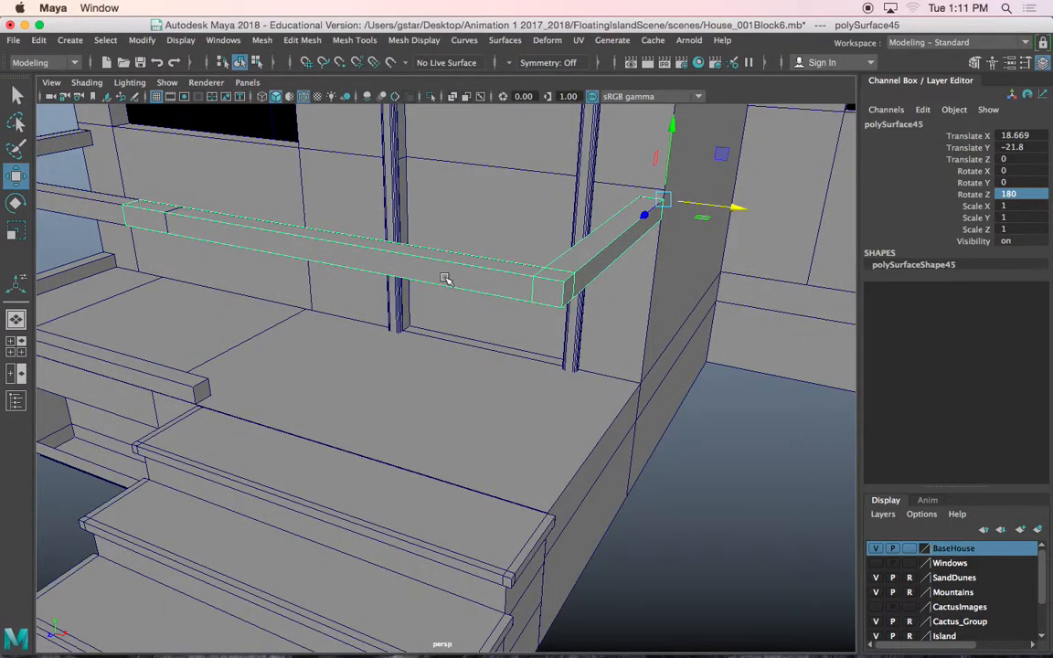
pyautogui.moveTo(437, 277); pyautogui.dragTo(333, 236, button='right')
pyautogui.moveTo(115, 187); pyautogui.dragTo(579, 314)
pyautogui.moveTo(604, 266)
pyautogui.mouseDown()
pyautogui.moveTo(594, 257)
pyautogui.moveTo(610, 258)
pyautogui.mouseUp()
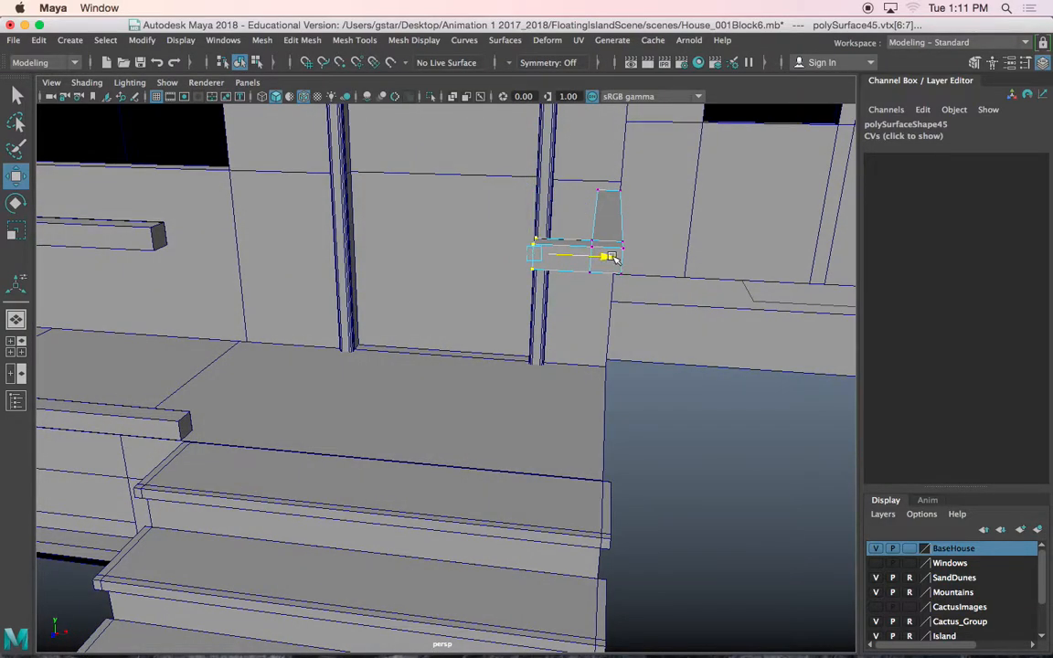
# Duplicate the door-side handrail and lower the copy to Translate Y -27.954.
pyautogui.moveTo(611, 214); pyautogui.dragTo(686, 195, button='right')
pyautogui.keyDown('alt'); pyautogui.moveTo(624, 250); pyautogui.dragTo(576, 247); pyautogui.keyUp('alt')
pyautogui.press('super+d')
pyautogui.moveTo(679, 167); pyautogui.dragTo(651, 300)
pyautogui.keyDown('alt'); pyautogui.moveTo(651, 300); pyautogui.dragTo(453, 294, button='middle'); pyautogui.keyUp('alt')
pyautogui.scroll(6, 454, 295)
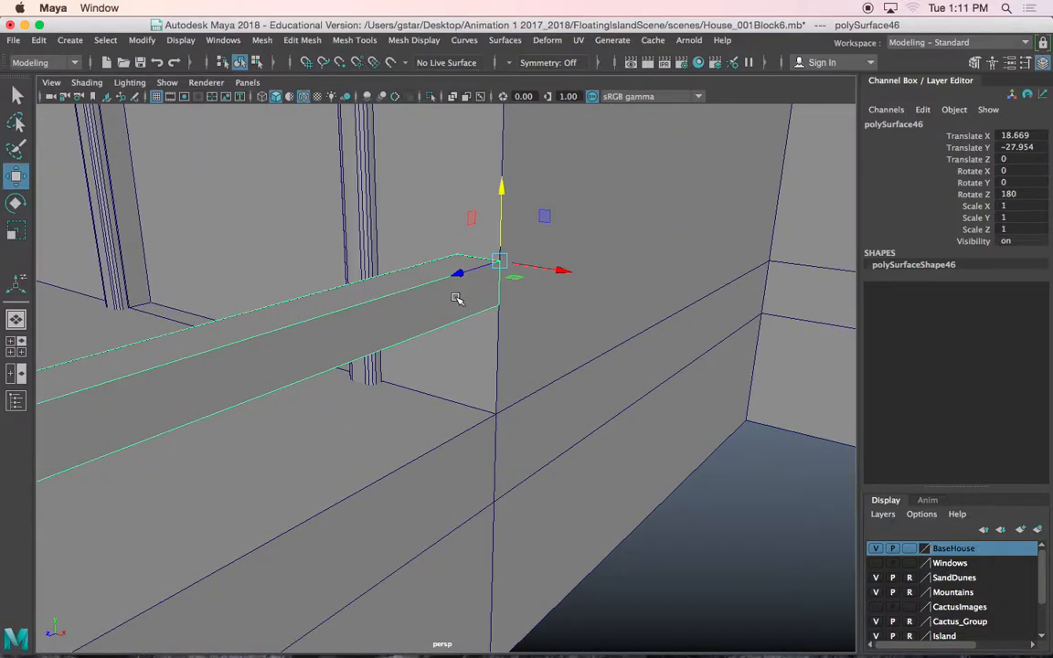
# Snap the lowered rail's pivot to its bottom corner and drop the rail onto the porch floor, at Translate Y -30.48.
pyautogui.scroll(2, 456, 298)
pyautogui.press('d')
pyautogui.press('v')
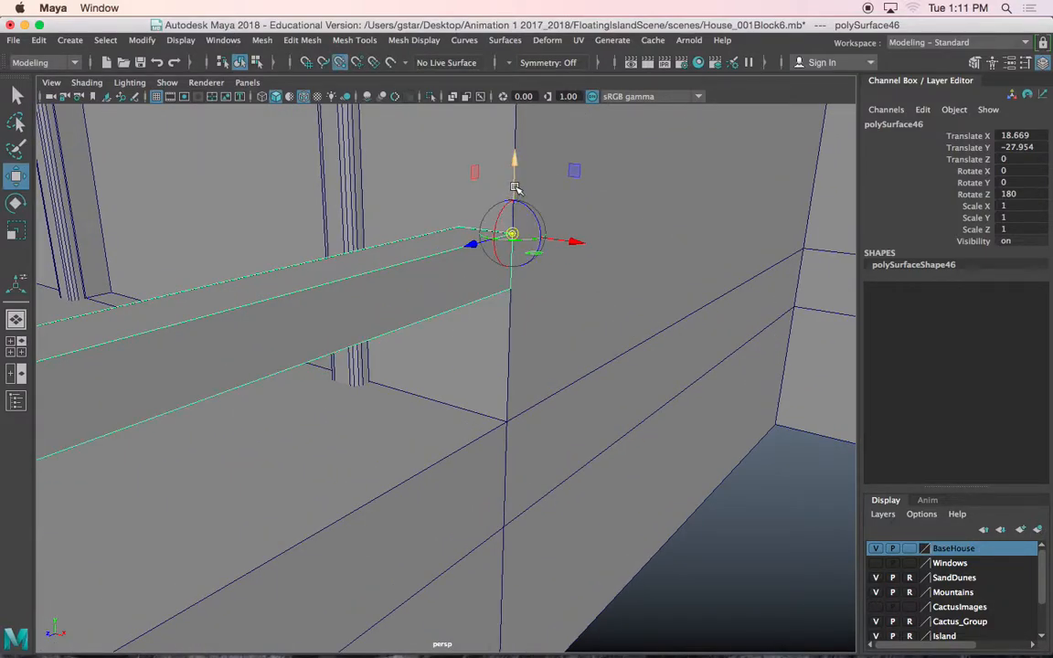
pyautogui.moveTo(515, 187); pyautogui.dragTo(513, 278)
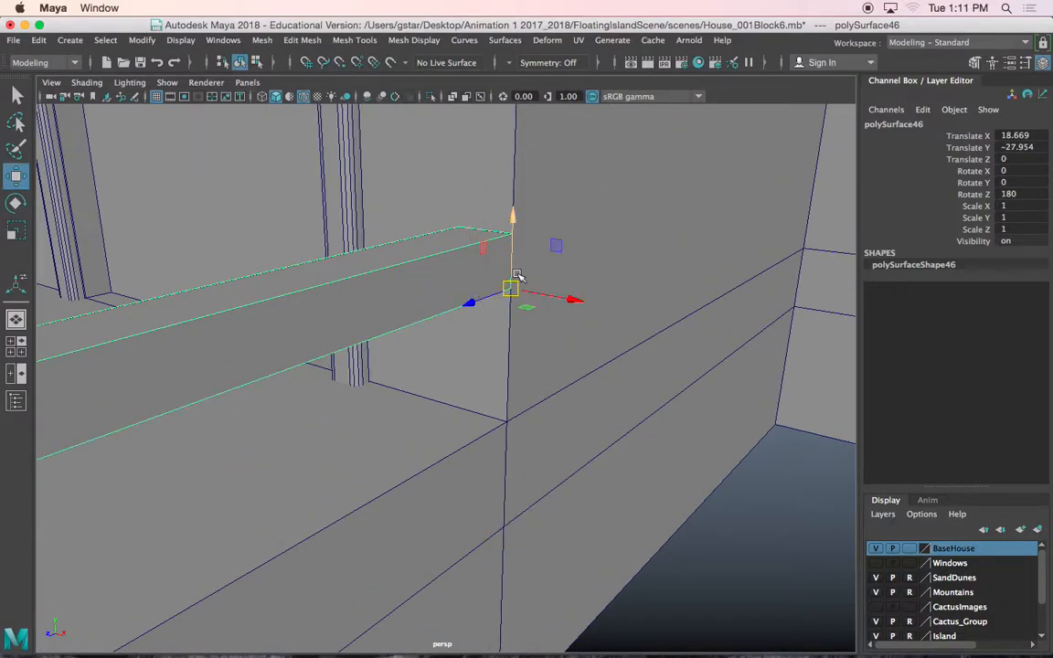
pyautogui.press('d')
pyautogui.press('v')
pyautogui.moveTo(514, 269); pyautogui.dragTo(508, 378)
# Combine the upper and lower rails on the door side of the porch into one mesh.
pyautogui.scroll(-10, 499, 382)
pyautogui.keyDown('alt'); pyautogui.moveTo(306, 413); pyautogui.dragTo(406, 416); pyautogui.keyUp('alt')
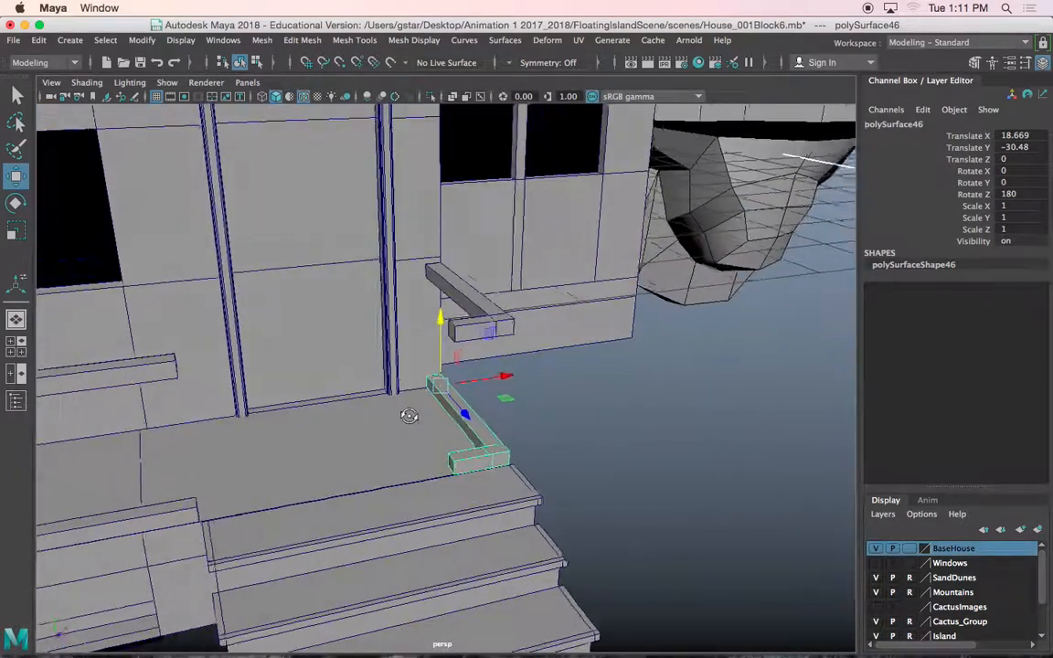
pyautogui.scroll(-5, 416, 418)
pyautogui.keyDown('alt'); pyautogui.moveTo(416, 419); pyautogui.dragTo(429, 390, button='middle'); pyautogui.keyUp('alt')
pyautogui.keyDown('alt'); pyautogui.moveTo(446, 384); pyautogui.dragTo(411, 392); pyautogui.keyUp('alt')
pyautogui.scroll(4, 411, 392)
pyautogui.scroll(2, 410, 392)
pyautogui.keyDown('alt'); pyautogui.moveTo(411, 392); pyautogui.dragTo(517, 391, button='middle'); pyautogui.keyUp('alt')
pyautogui.keyDown('alt'); pyautogui.moveTo(516, 391); pyautogui.dragTo(500, 320); pyautogui.keyUp('alt')
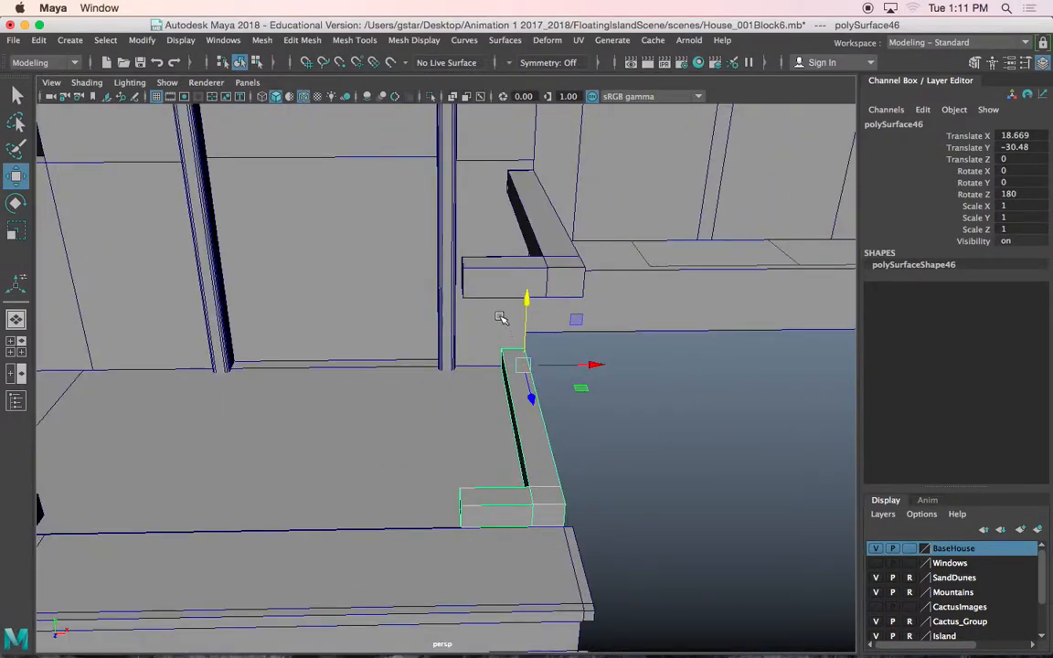
pyautogui.click(493, 285)
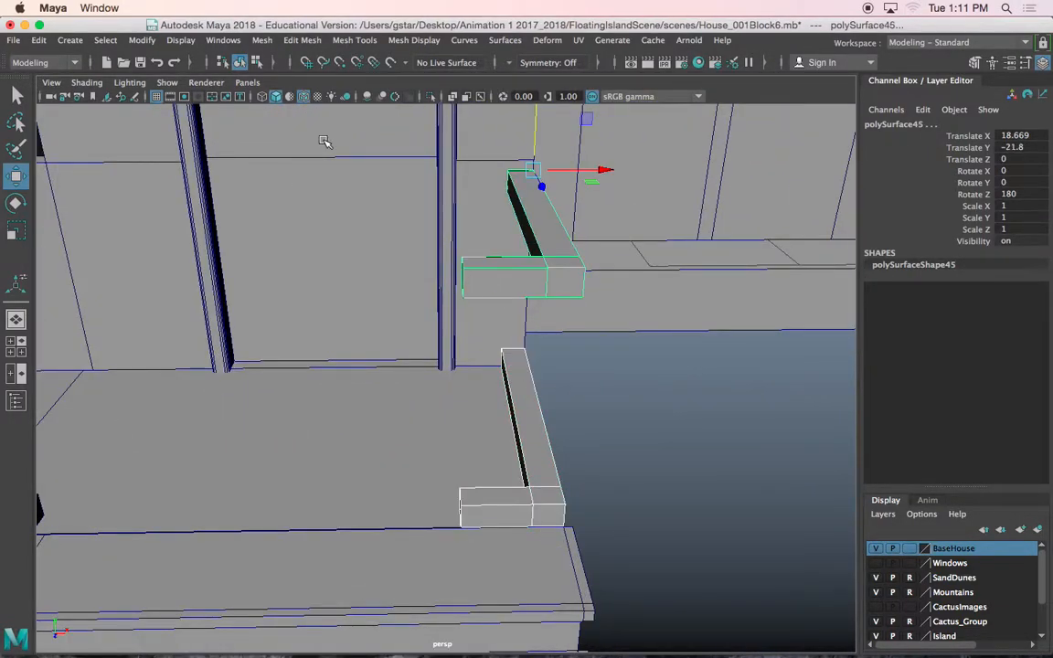
pyautogui.click(261, 40)
pyautogui.click(287, 93)
# Combine the upper and lower rails on the window side of the porch into one mesh.
pyautogui.scroll(-5, 367, 263)
pyautogui.keyDown('alt'); pyautogui.moveTo(366, 263); pyautogui.dragTo(489, 281, button='middle'); pyautogui.keyUp('alt')
pyautogui.click(475, 287)
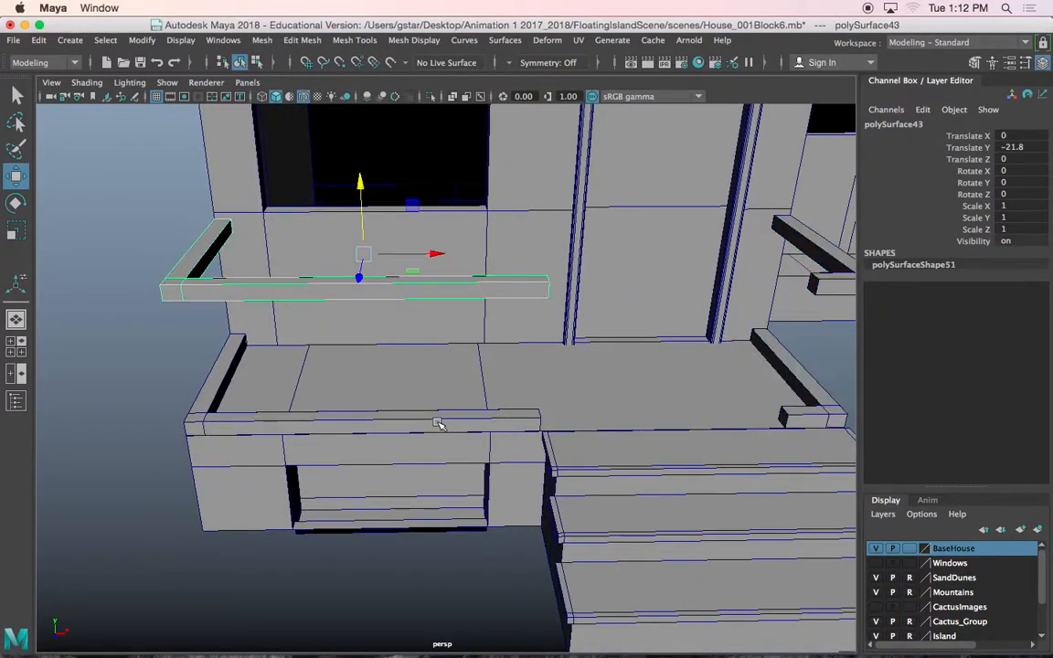
pyautogui.click(395, 421)
pyautogui.click(261, 40)
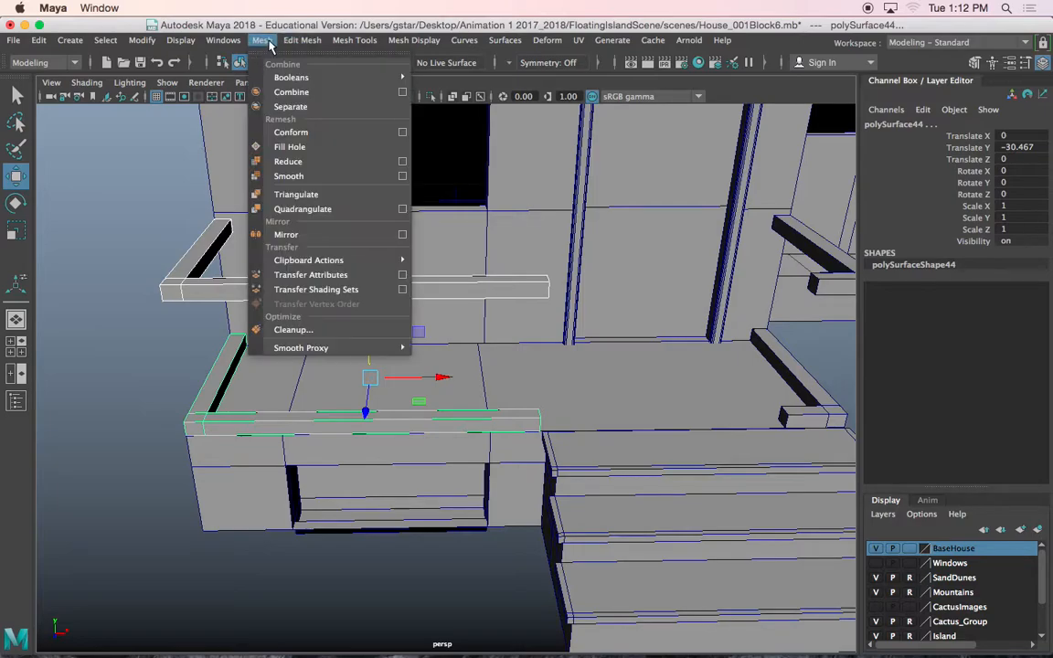
pyautogui.click(287, 93)
# Examine the gap between the upper and lower porch rails in the side view with nothing selected.
pyautogui.keyDown('alt'); pyautogui.moveTo(564, 286); pyautogui.dragTo(513, 284, button='middle'); pyautogui.keyUp('alt')
pyautogui.keyDown('alt'); pyautogui.moveTo(504, 299); pyautogui.dragTo(499, 275); pyautogui.keyUp('alt')
pyautogui.press('space')
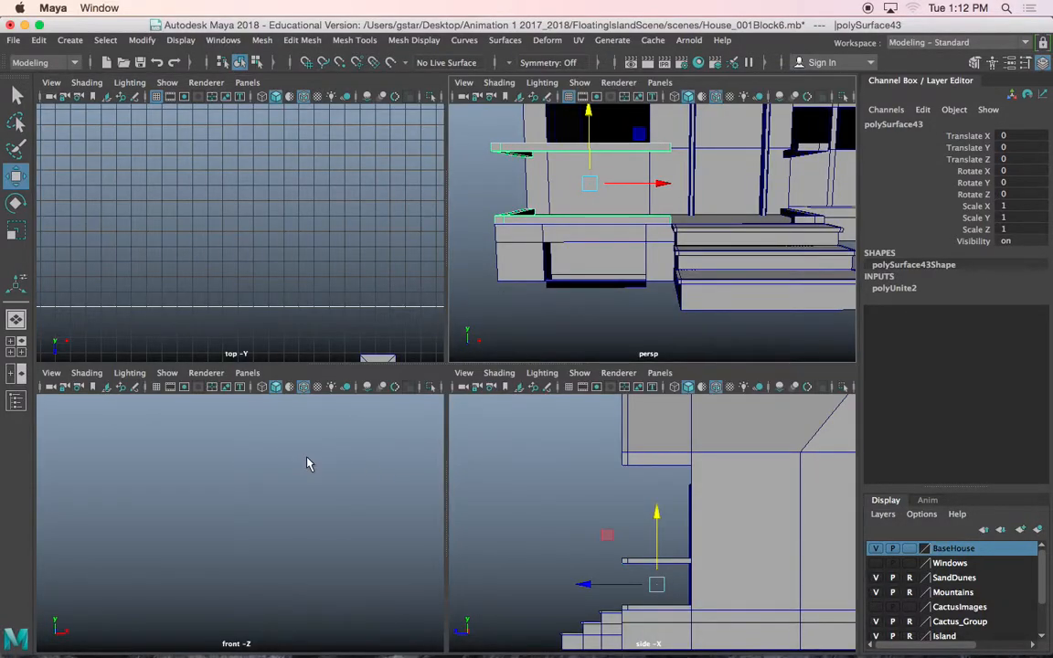
pyautogui.press('space')
pyautogui.keyDown('alt'); pyautogui.moveTo(423, 424); pyautogui.dragTo(427, 429, button='right'); pyautogui.keyUp('alt')
pyautogui.keyDown('alt'); pyautogui.moveTo(427, 429); pyautogui.dragTo(402, 261, button='middle'); pyautogui.keyUp('alt')
pyautogui.keyDown('alt'); pyautogui.moveTo(402, 262); pyautogui.dragTo(405, 290, button='right'); pyautogui.keyUp('alt')
pyautogui.scroll(2, 405, 291)
pyautogui.click(396, 211)
pyautogui.scroll(4, 393, 211)
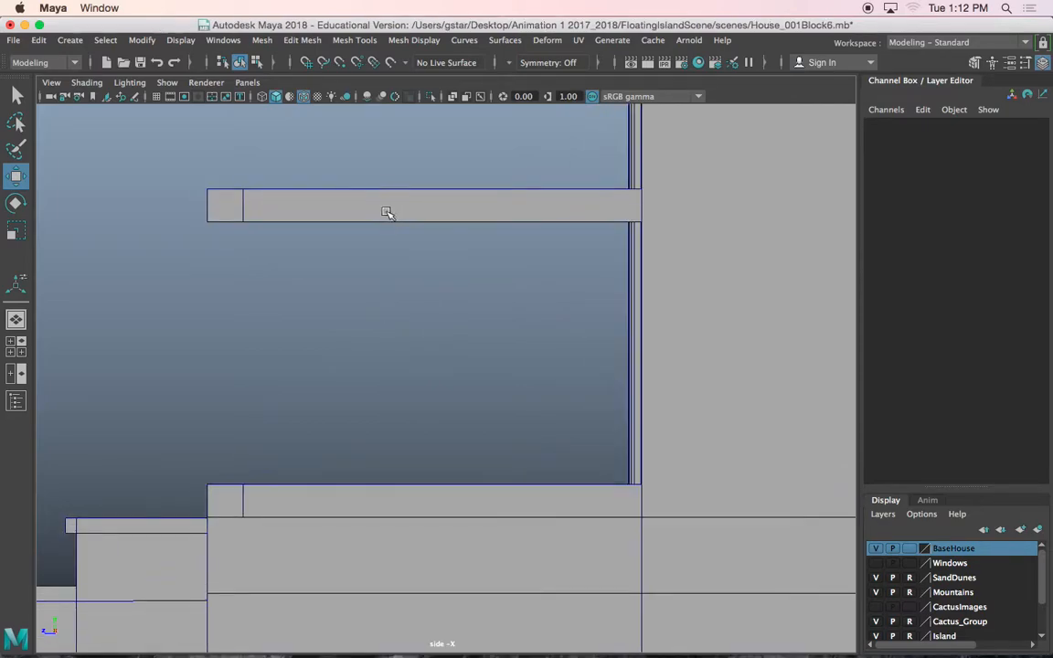
pyautogui.keyDown('alt'); pyautogui.moveTo(389, 211); pyautogui.dragTo(417, 208, button='middle'); pyautogui.keyUp('alt')
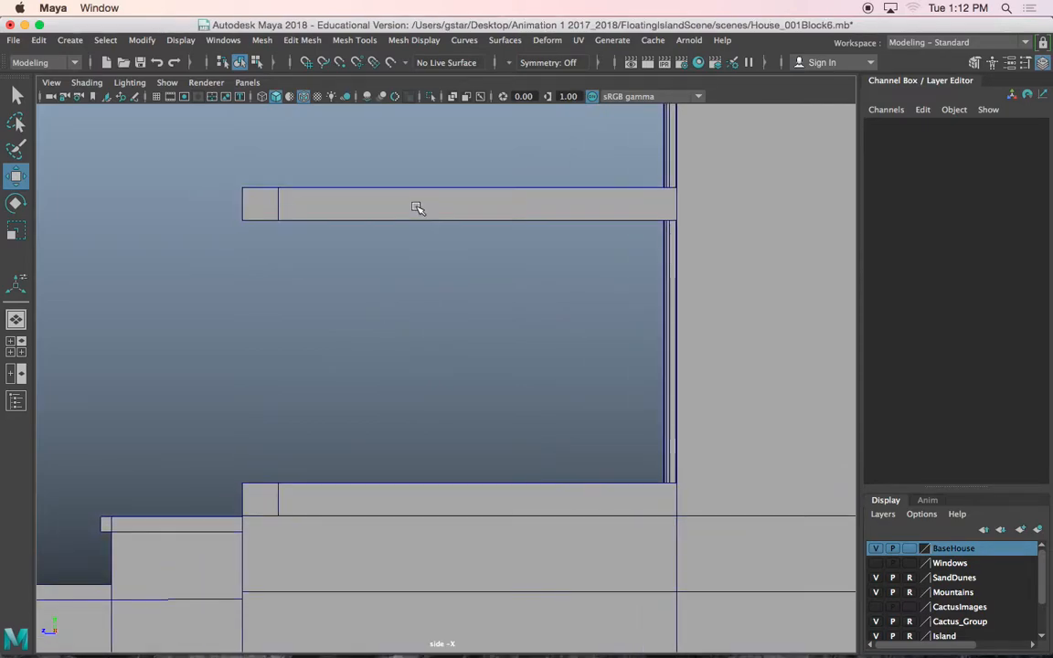
# Sketch a wavy yellow baluster profile from the upper rail down to the lower rail with the Grease Pencil.
pyautogui.click(71, 41)
pyautogui.moveTo(105, 136)
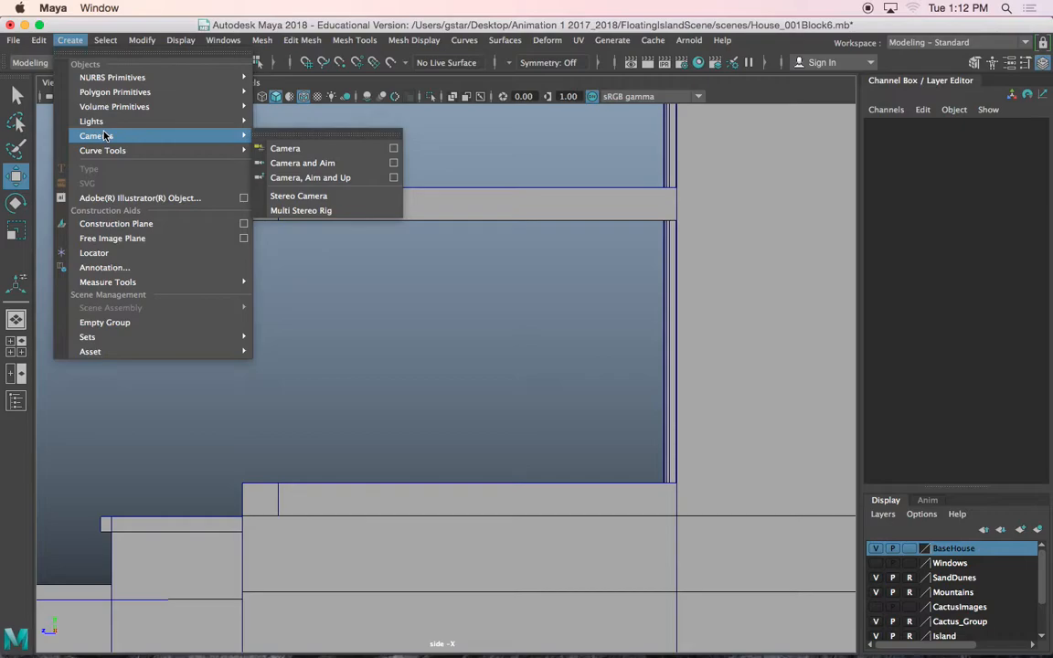
pyautogui.click(79, 42)
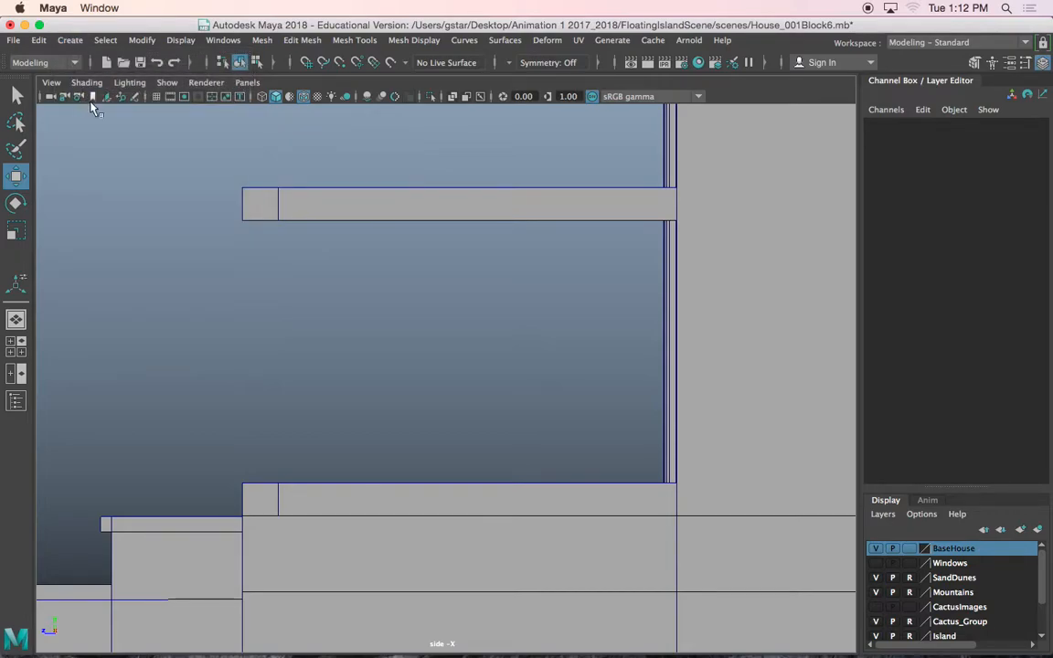
pyautogui.click(134, 97)
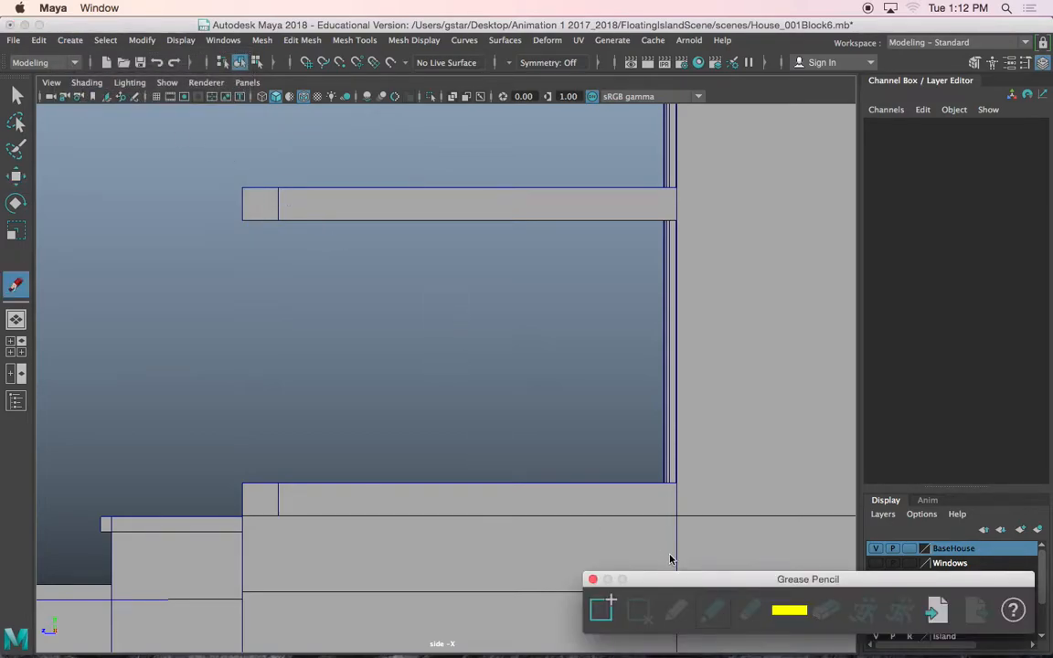
pyautogui.moveTo(676, 581)
pyautogui.mouseDown()
pyautogui.moveTo(709, 314)
pyautogui.moveTo(748, 314)
pyautogui.mouseUp()
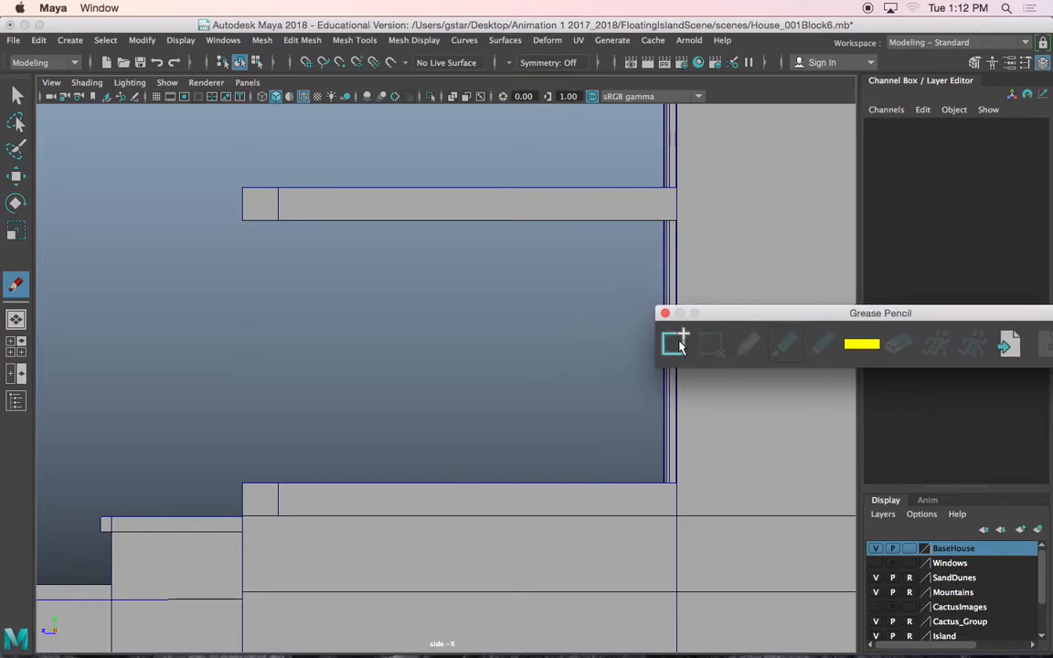
pyautogui.click(374, 223)
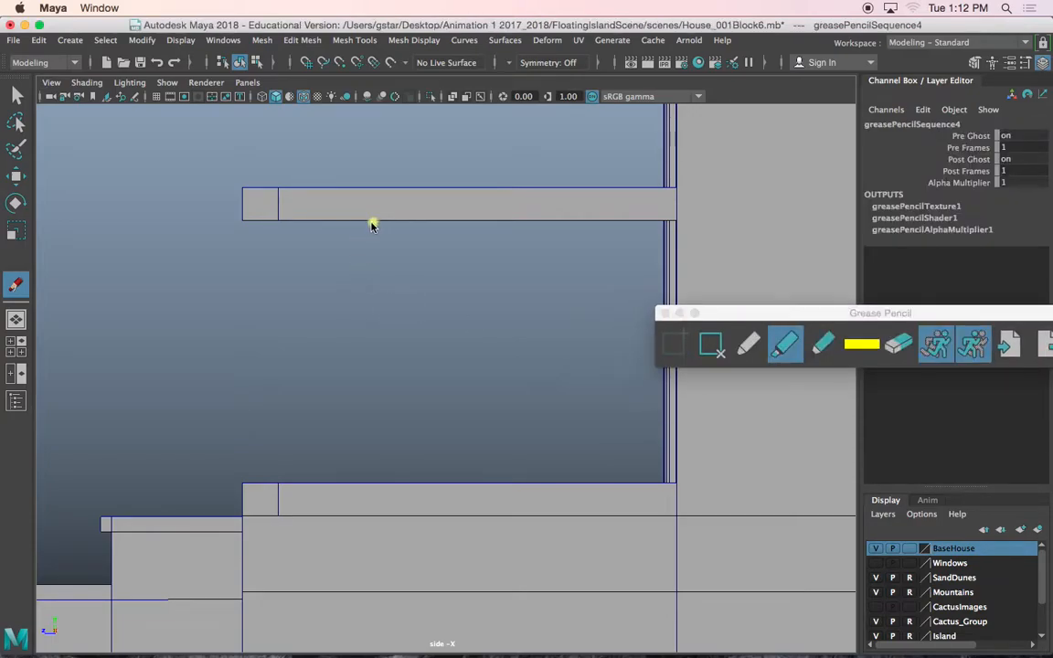
pyautogui.moveTo(371, 253); pyautogui.dragTo(366, 442)
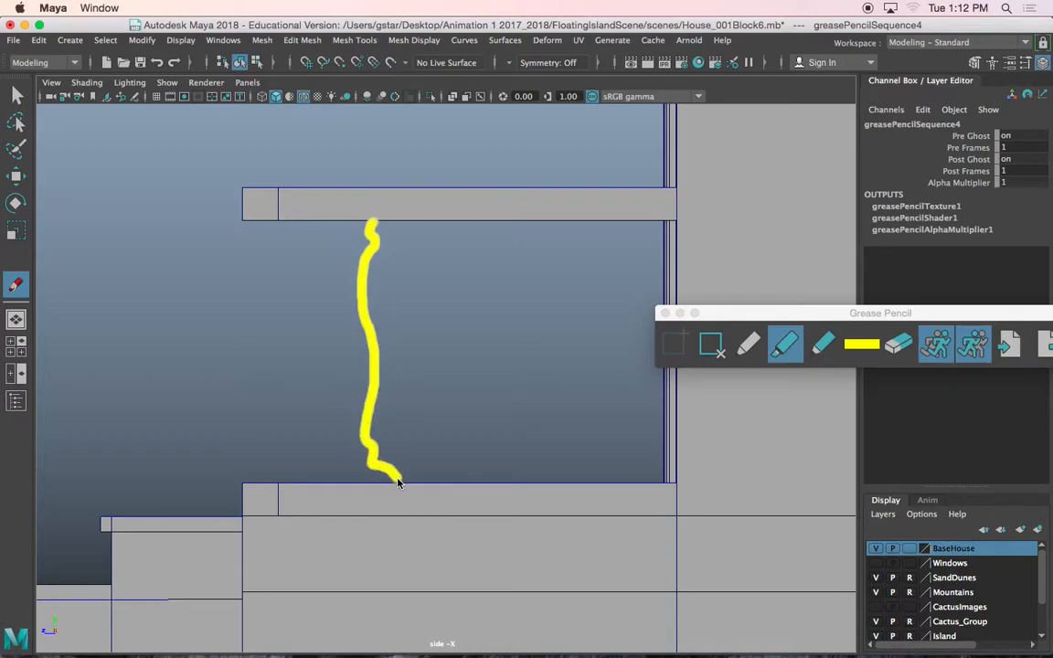
pyautogui.click(665, 314)
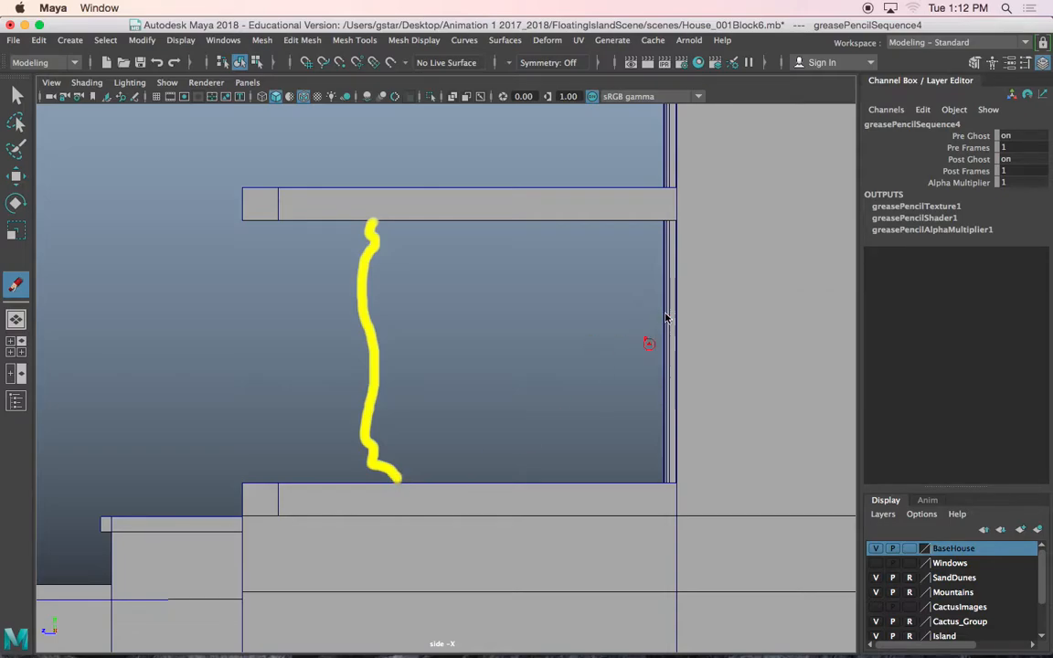
# Draw a cubic EP curve beside the yellow sketch, following its wavy baluster profile from the upper rail down to the lower rail.
pyautogui.press('w')
pyautogui.click(70, 41)
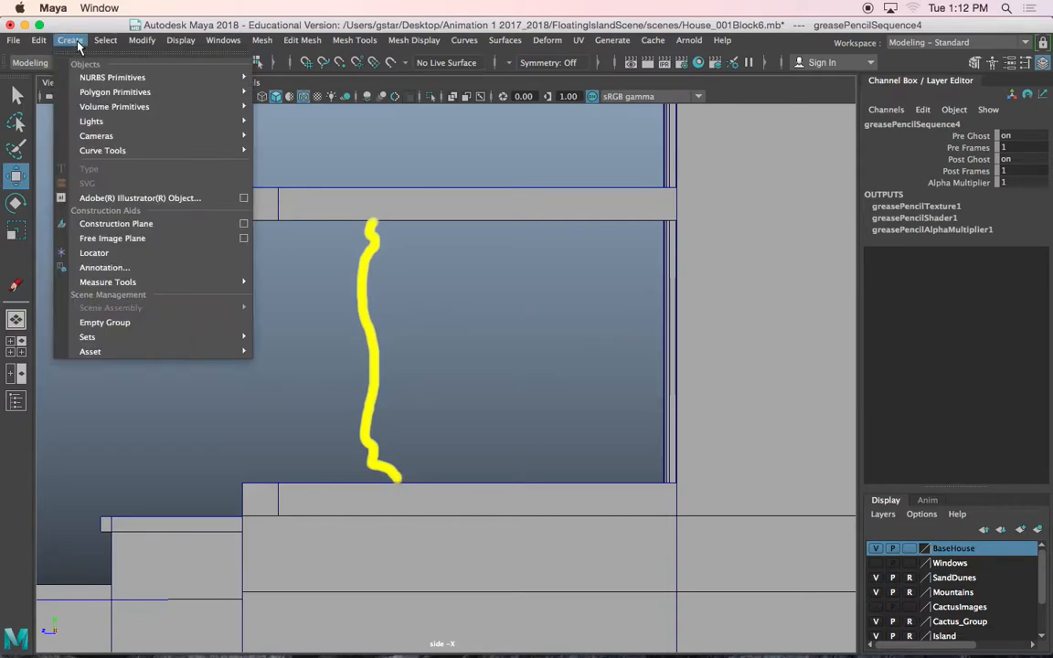
pyautogui.moveTo(155, 151)
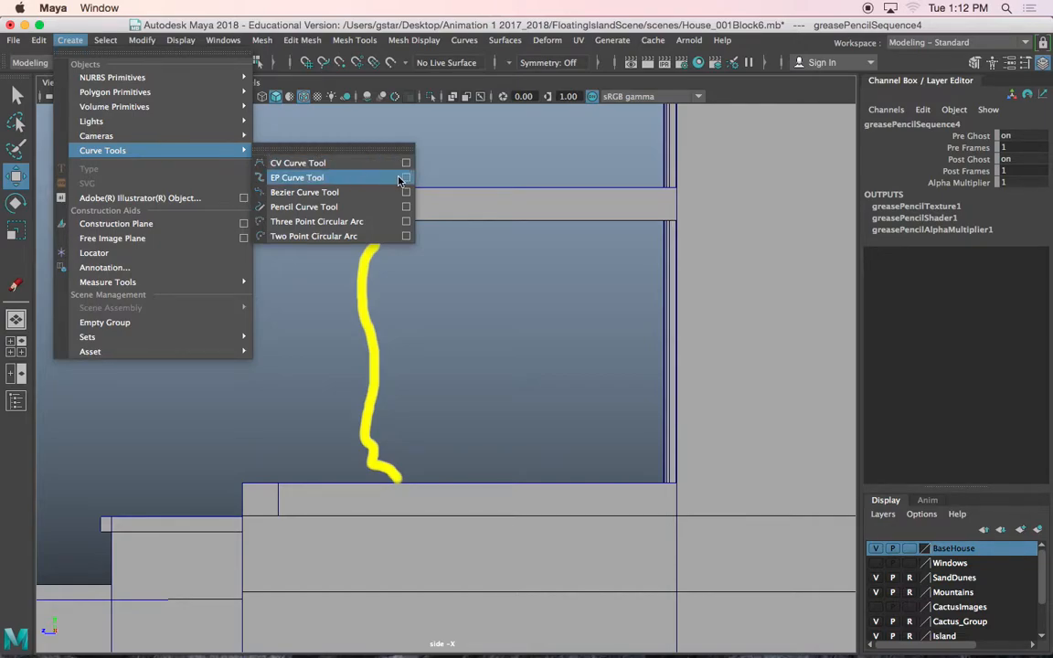
pyautogui.click(406, 179)
pyautogui.moveTo(775, 66); pyautogui.dragTo(563, 215)
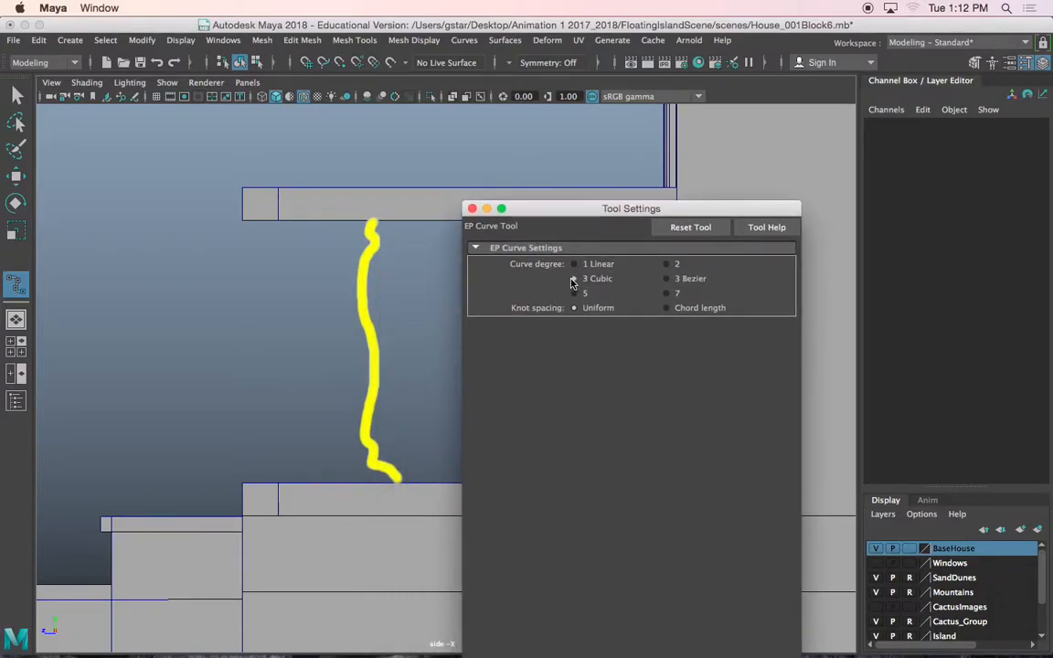
pyautogui.click(471, 209)
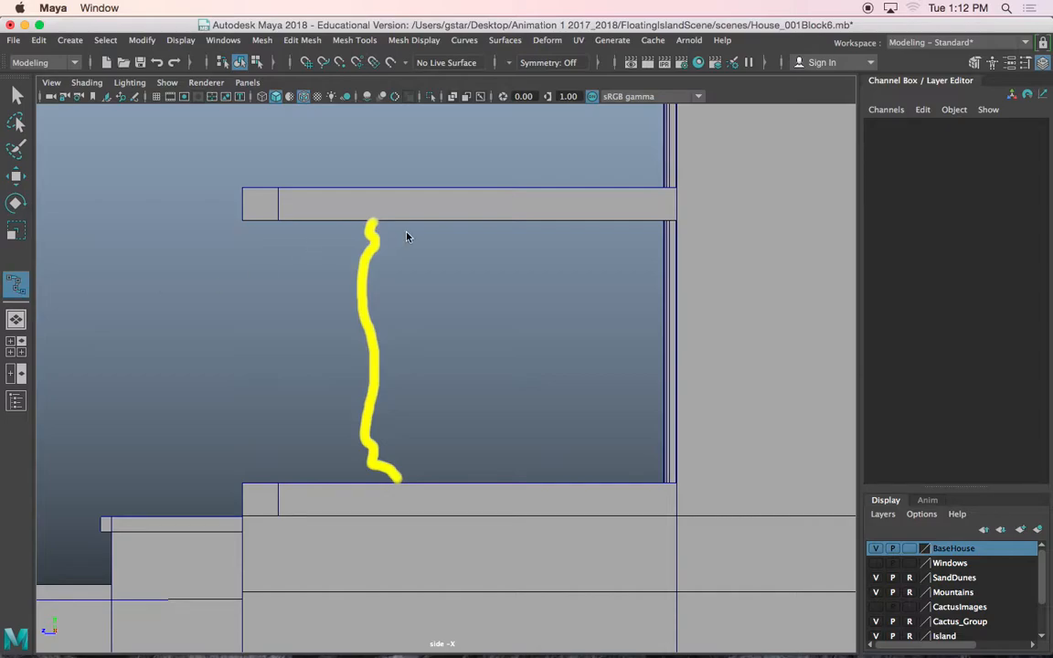
pyautogui.click(452, 227)
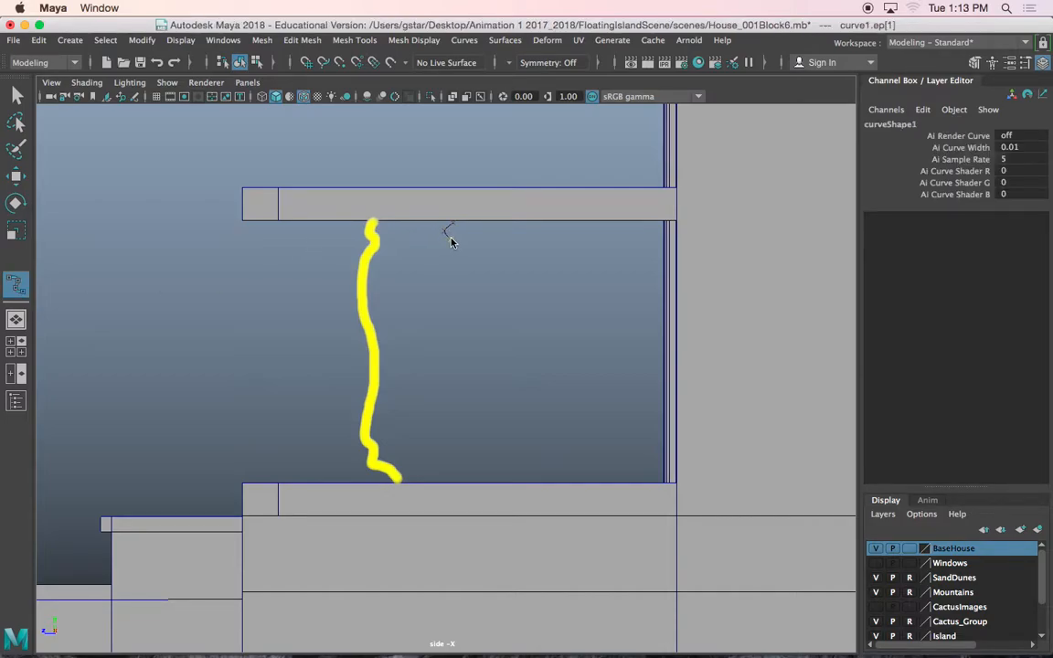
pyautogui.click(436, 325)
pyautogui.click(454, 369)
pyautogui.click(451, 422)
pyautogui.click(462, 474)
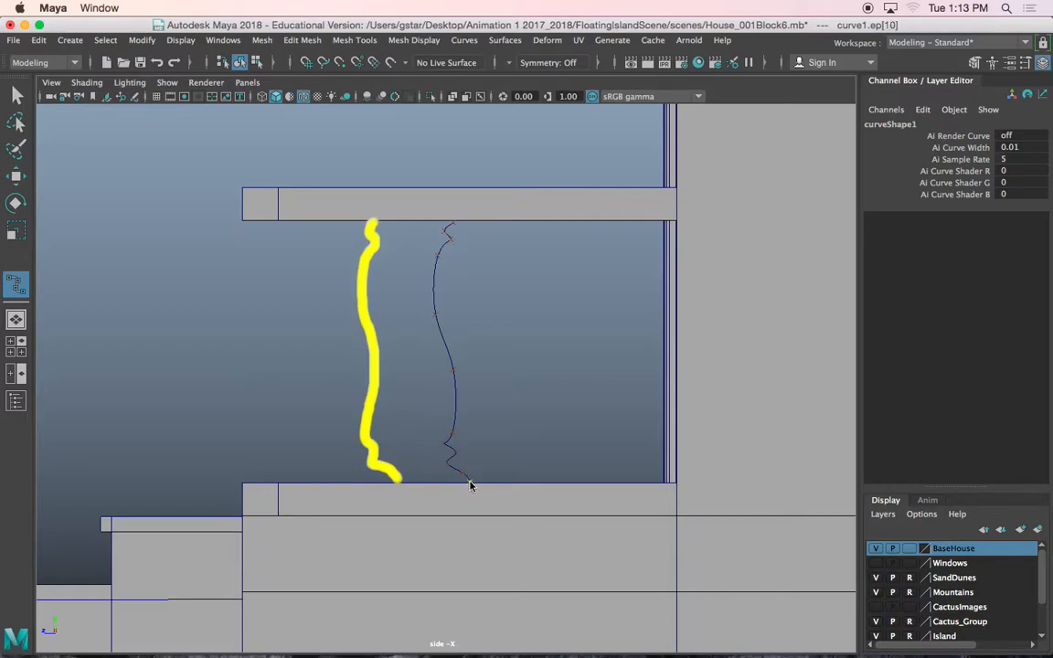
pyautogui.press('w')
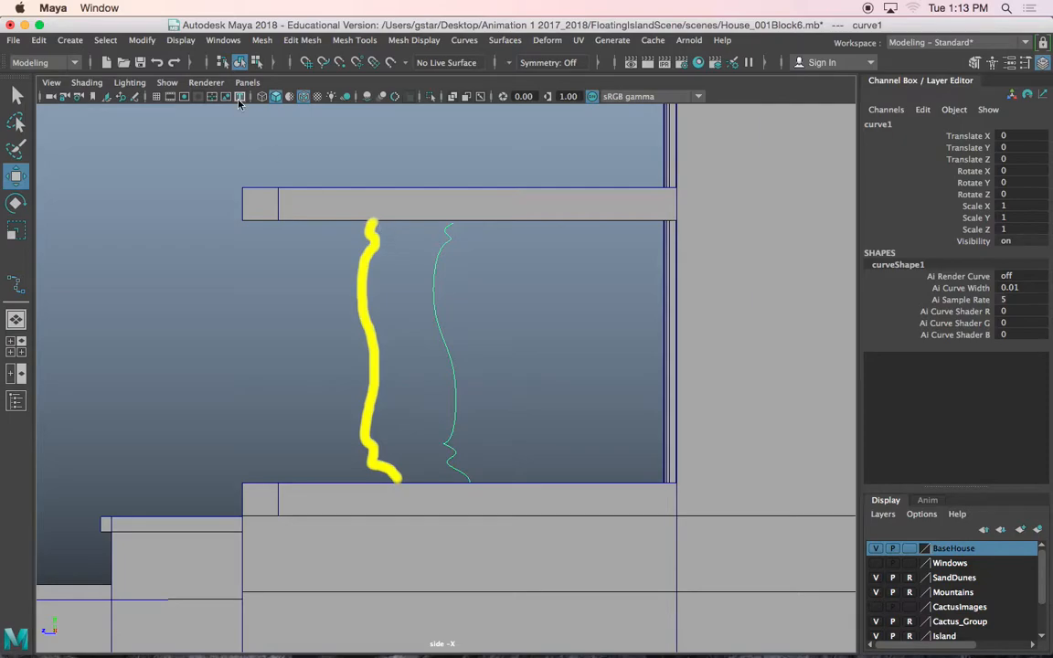
# Center the profile curve's pivot and remove the yellow Grease Pencil sketch from the side view.
pyautogui.click(142, 40)
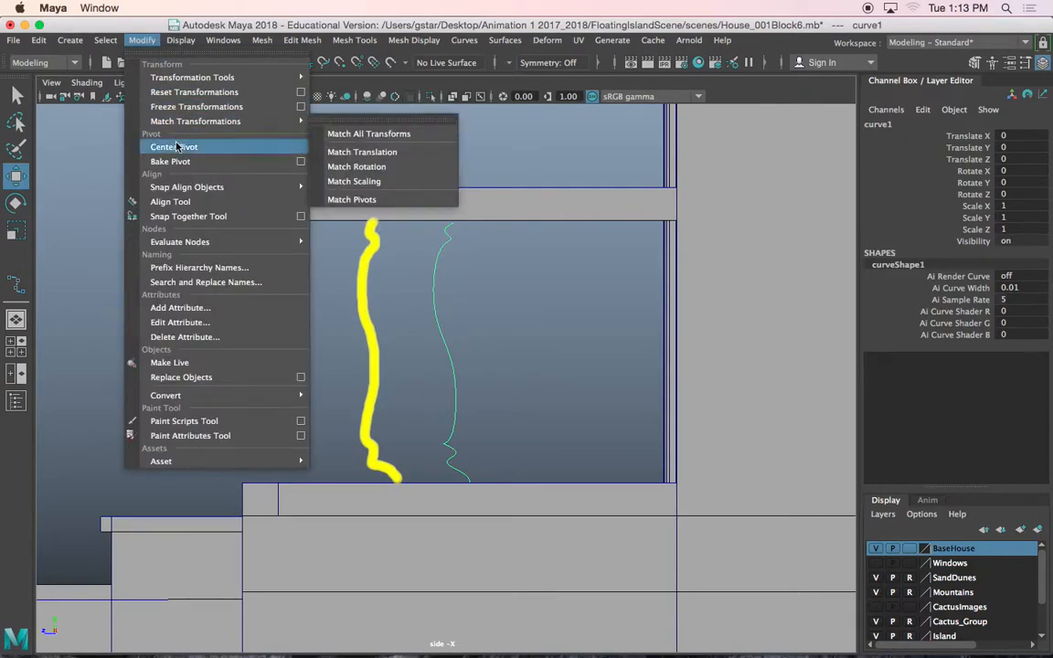
pyautogui.click(179, 146)
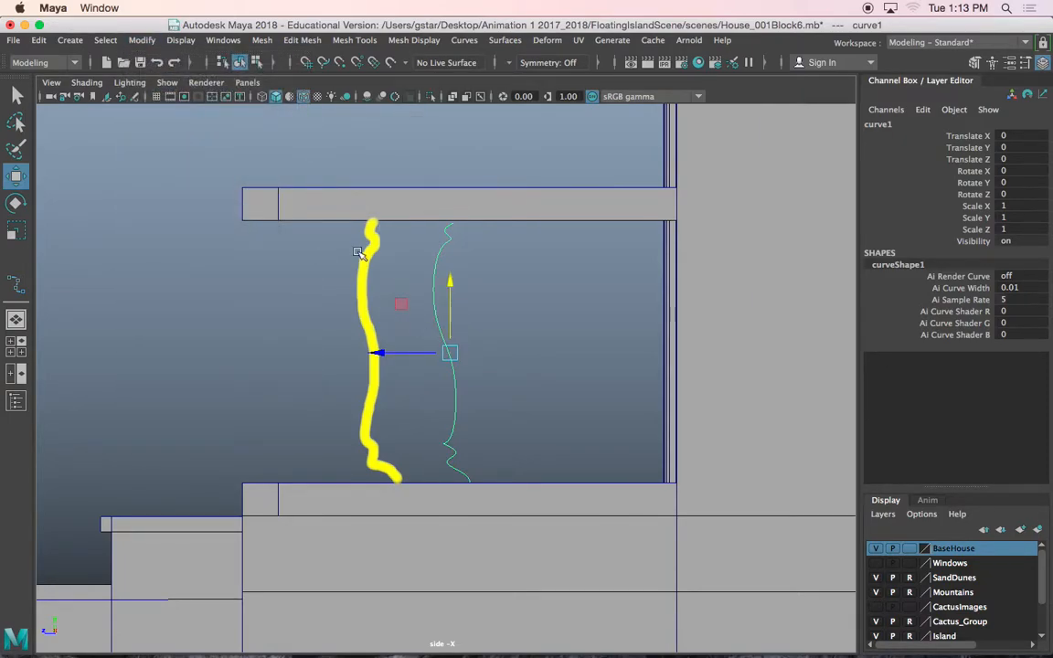
pyautogui.click(124, 97)
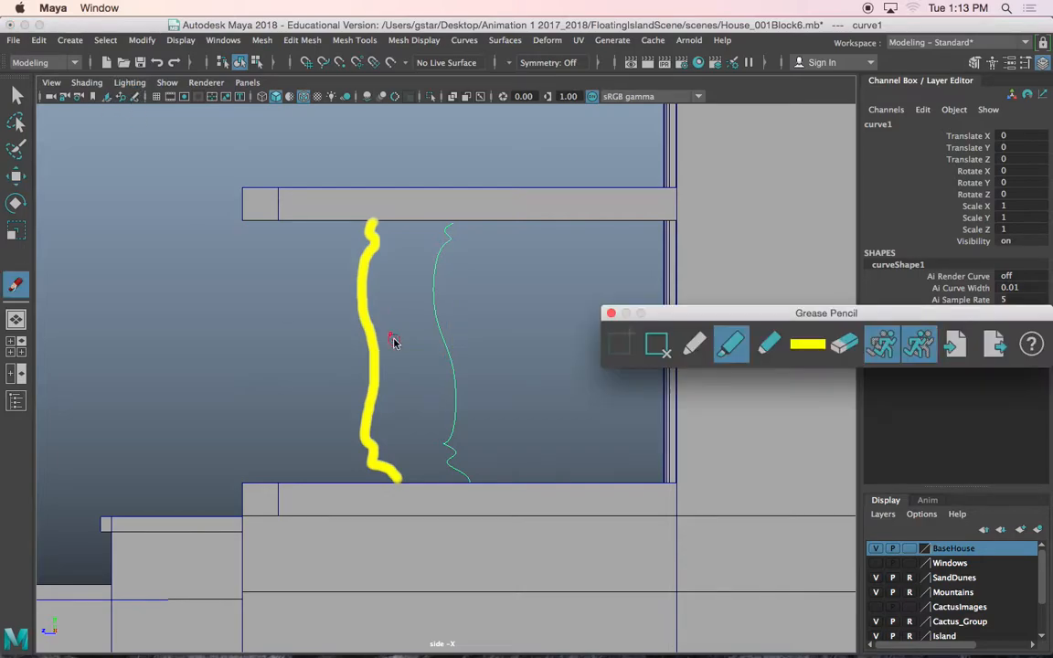
pyautogui.press('w')
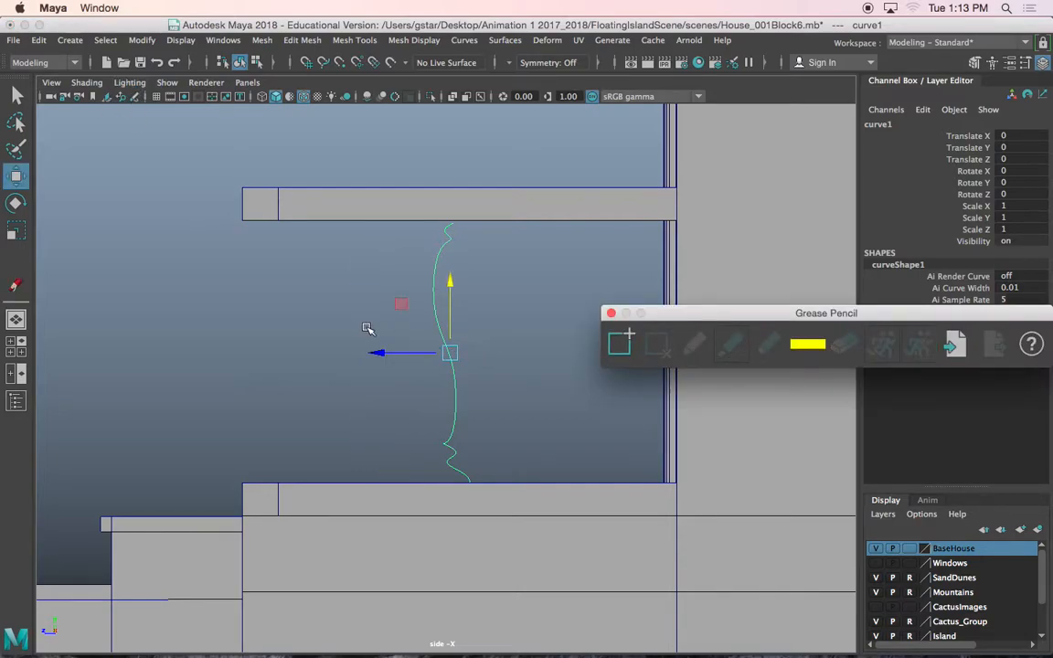
pyautogui.click(610, 314)
# Move the profile curve's pivot along Z to just outside the curve, where the baluster's central axis should run.
pyautogui.scroll(5, 433, 330)
pyautogui.scroll(-3, 443, 384)
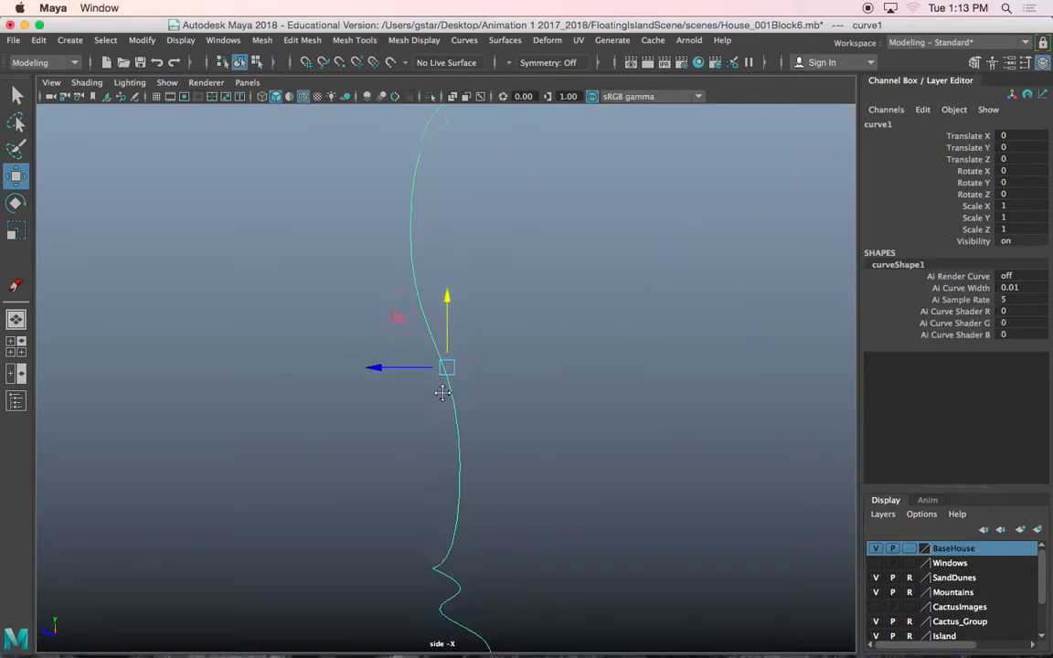
pyautogui.press('d')
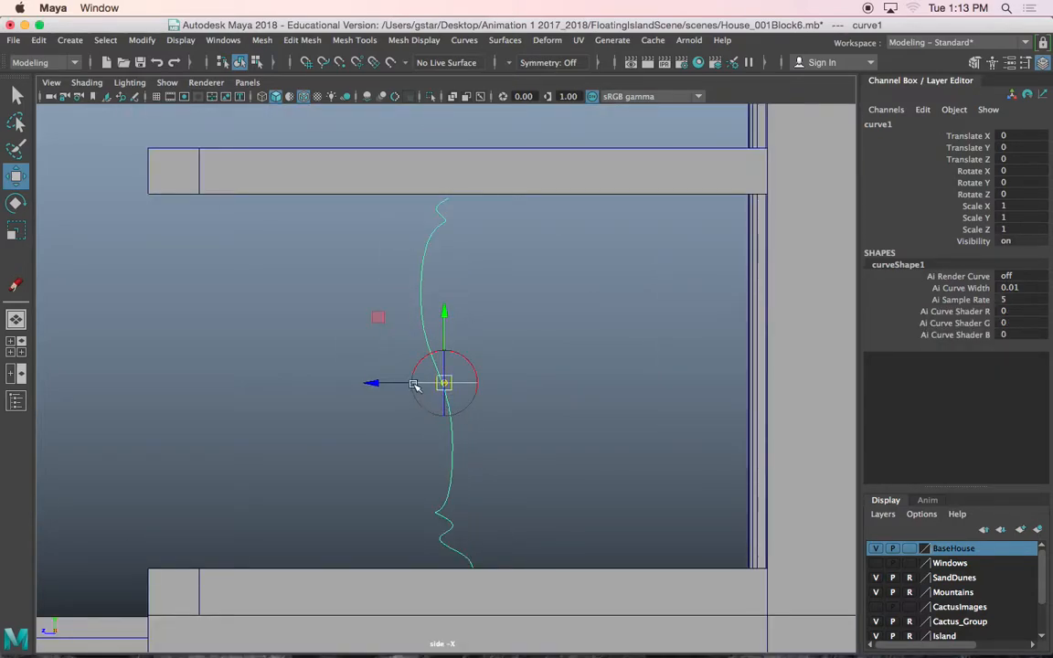
pyautogui.moveTo(393, 383); pyautogui.dragTo(357, 383)
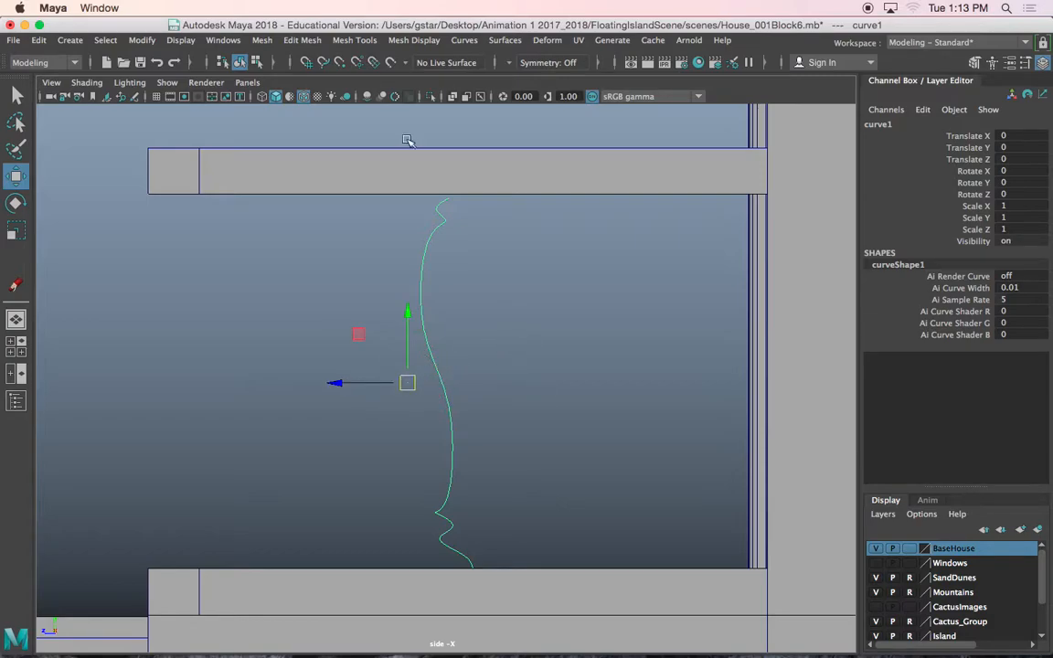
# Reset the Revolve options for the profile curve, keeping the Y axis, and set the output geometry to Polygons.
pyautogui.click(504, 41)
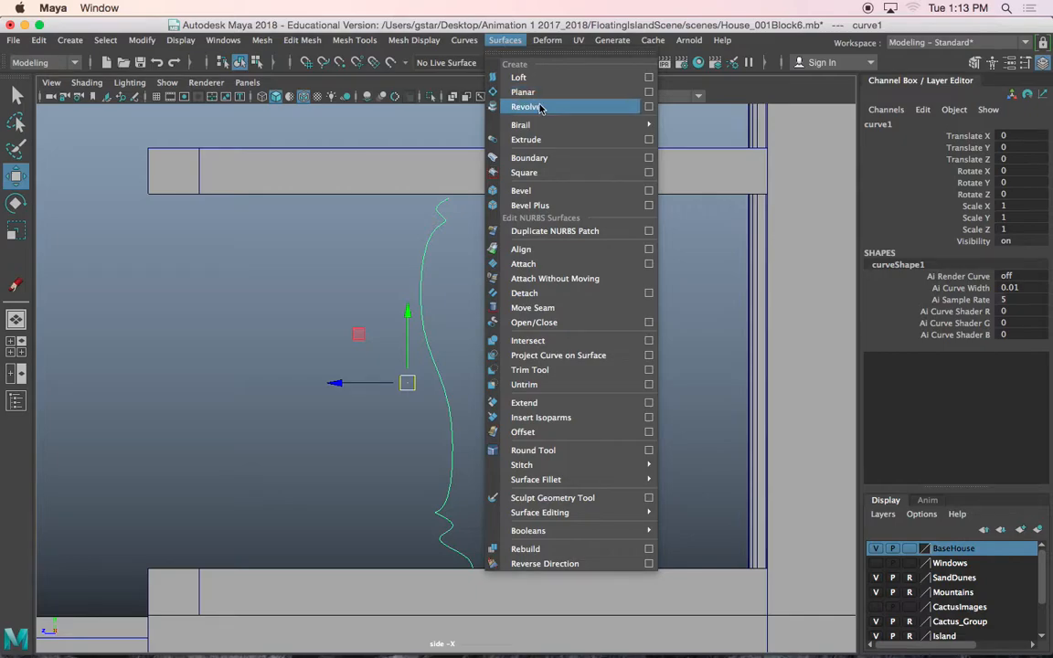
pyautogui.click(647, 107)
pyautogui.moveTo(718, 207); pyautogui.dragTo(624, 210)
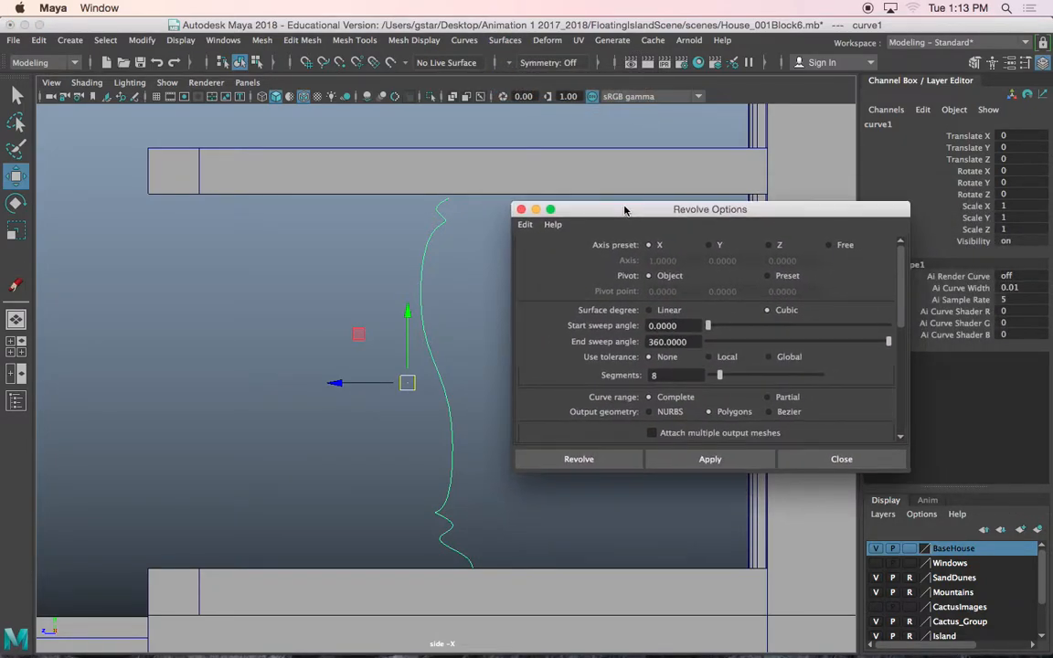
pyautogui.click(524, 224)
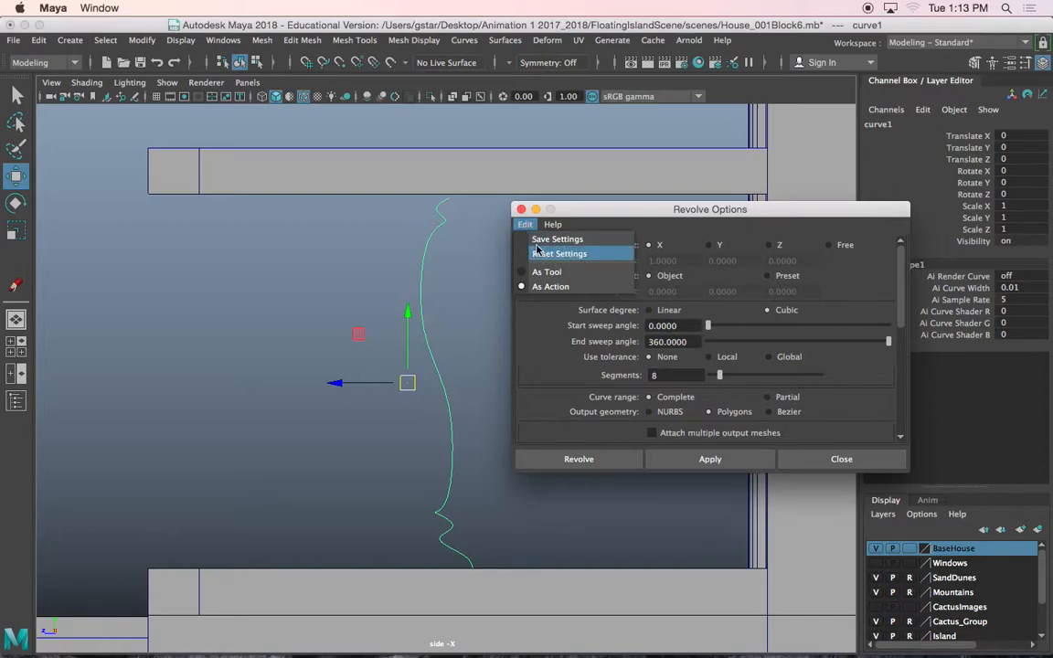
pyautogui.click(570, 256)
pyautogui.moveTo(757, 218); pyautogui.dragTo(739, 216)
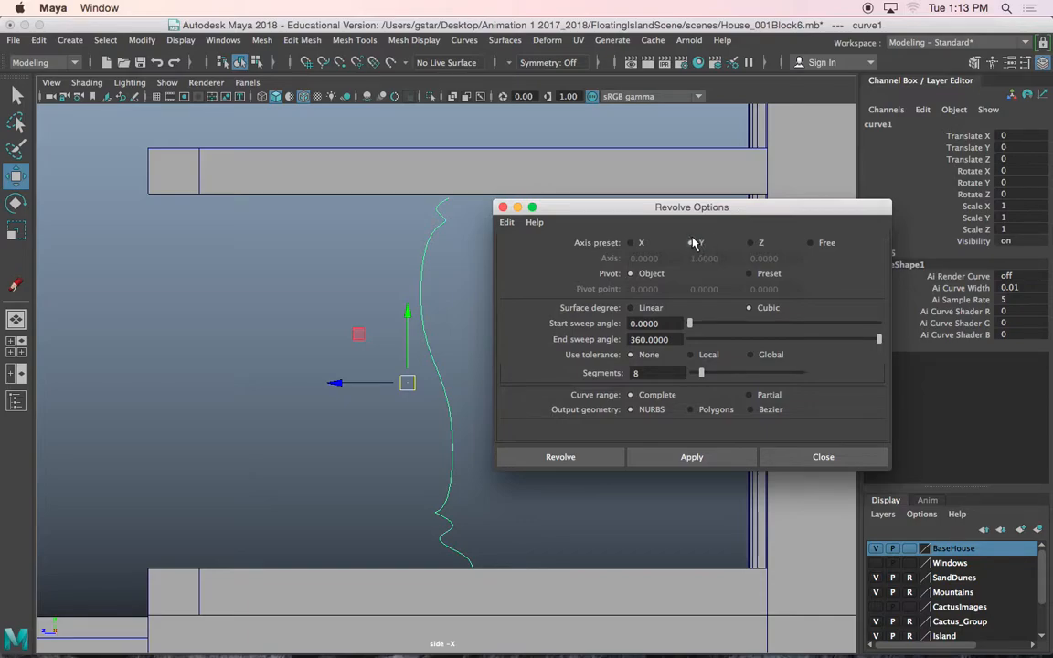
pyautogui.click(702, 412)
# Revolve the curve as quads with General tessellation and the U type set to Per span # of iso params.
pyautogui.scroll(-5, 728, 380)
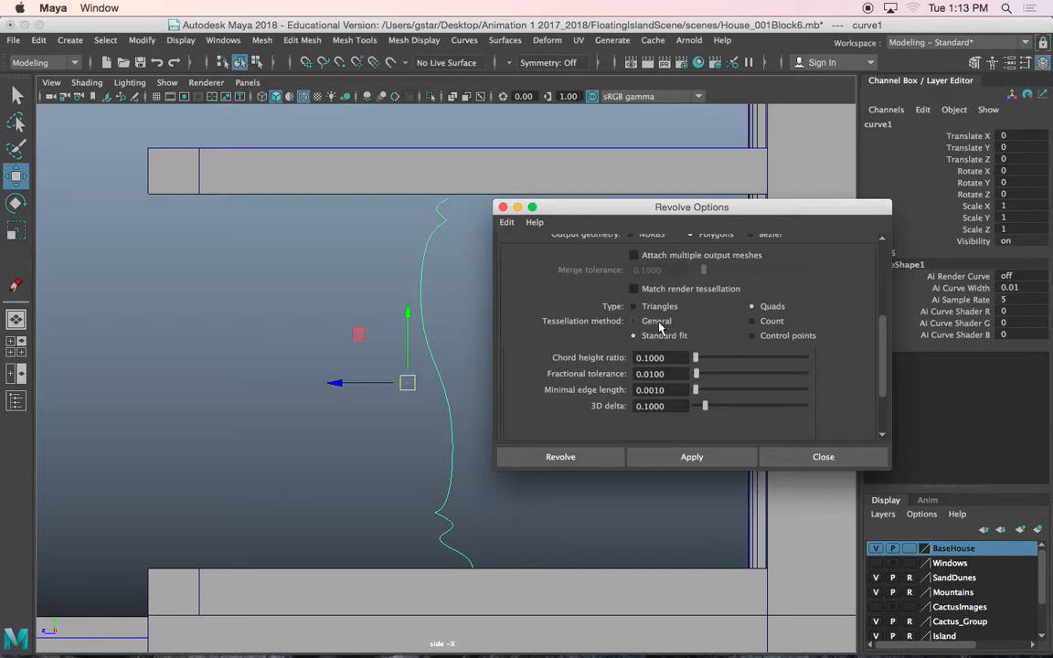
pyautogui.click(659, 323)
pyautogui.scroll(-3, 711, 347)
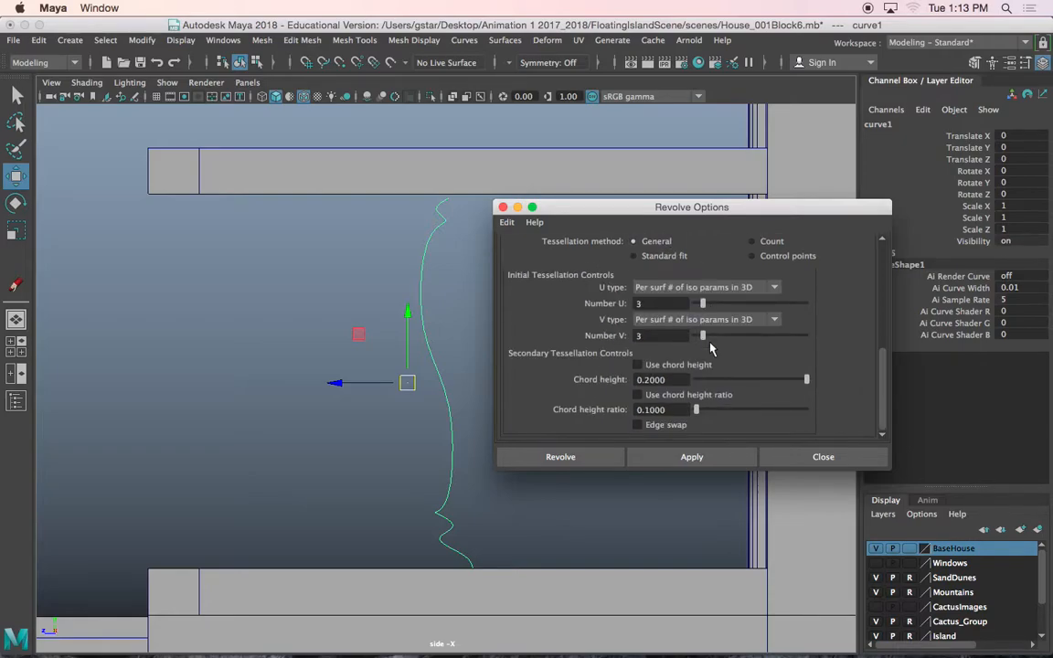
pyautogui.click(684, 288)
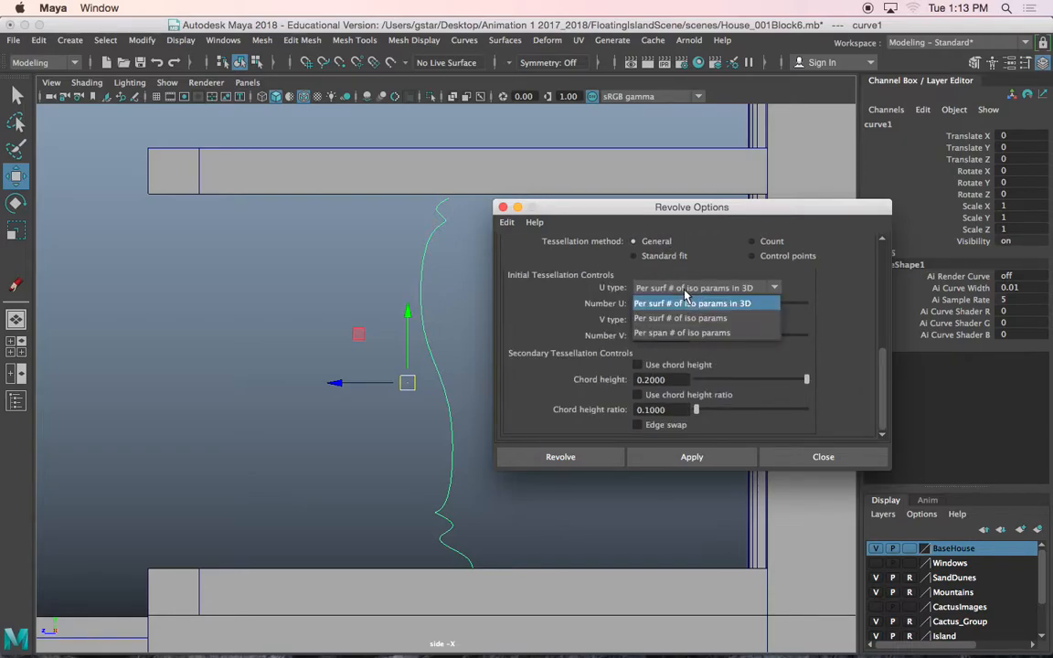
pyautogui.click(722, 334)
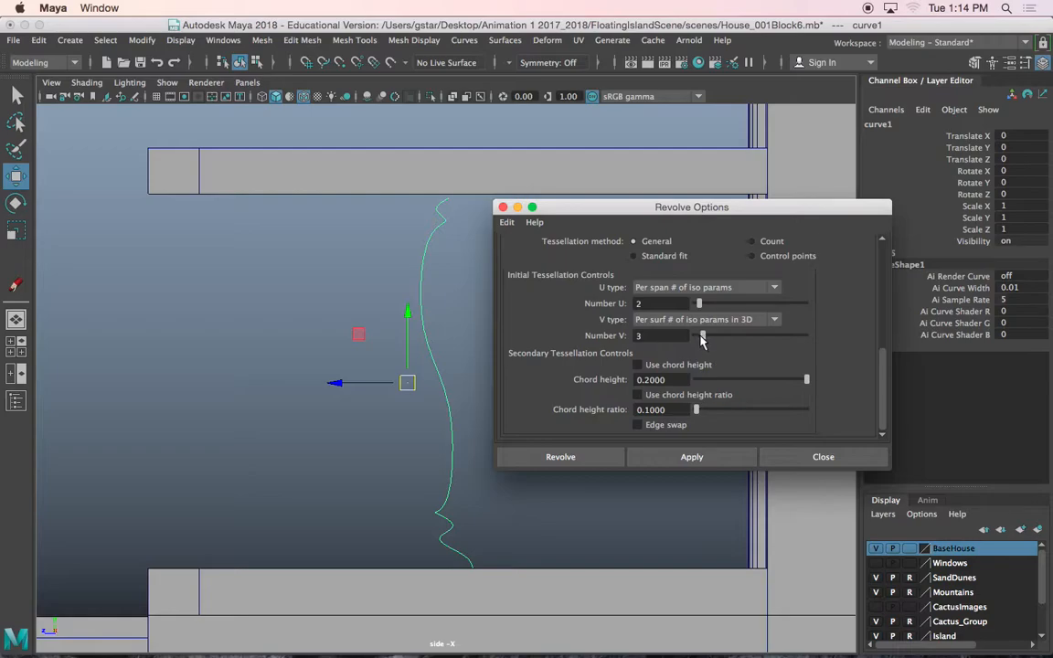
pyautogui.click(576, 460)
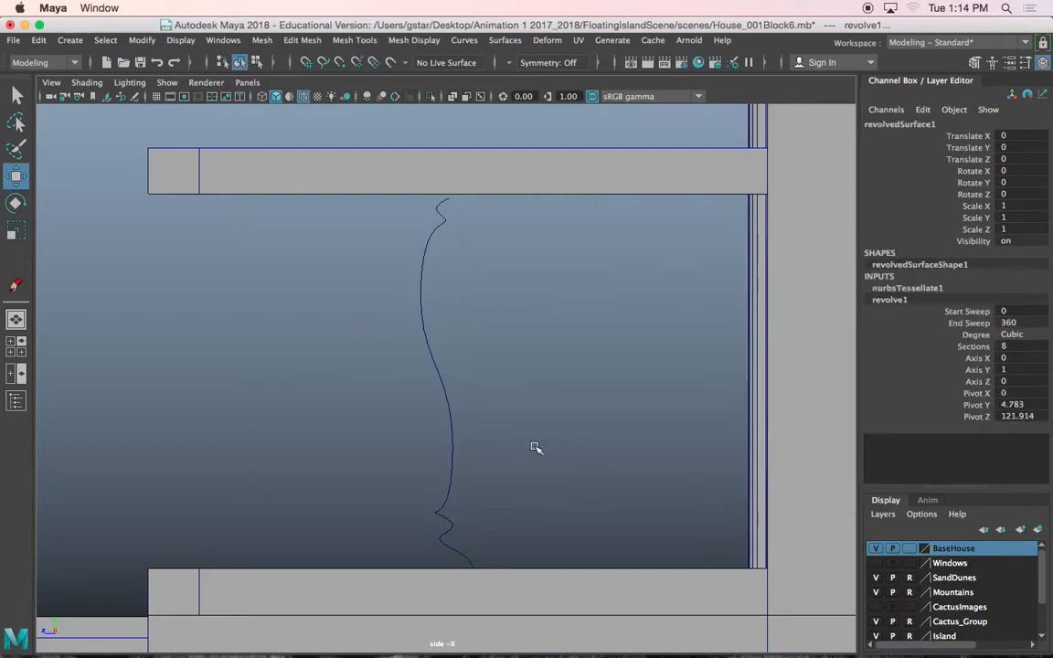
# Try repeating the Revolve on the profile curve with the same settings.
pyautogui.click(436, 369)
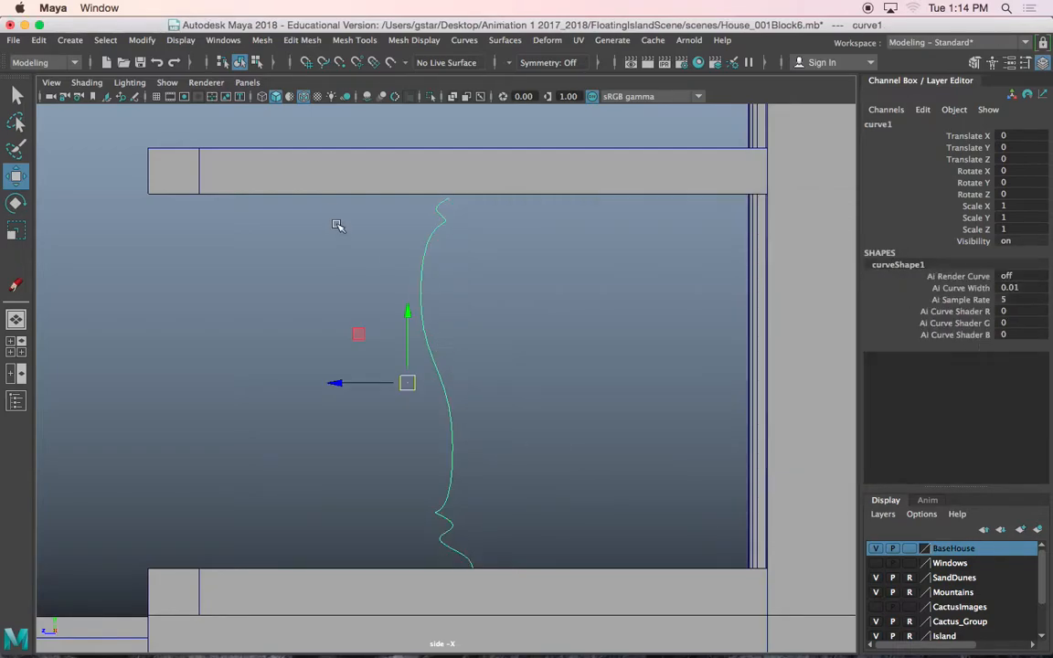
pyautogui.press('g')
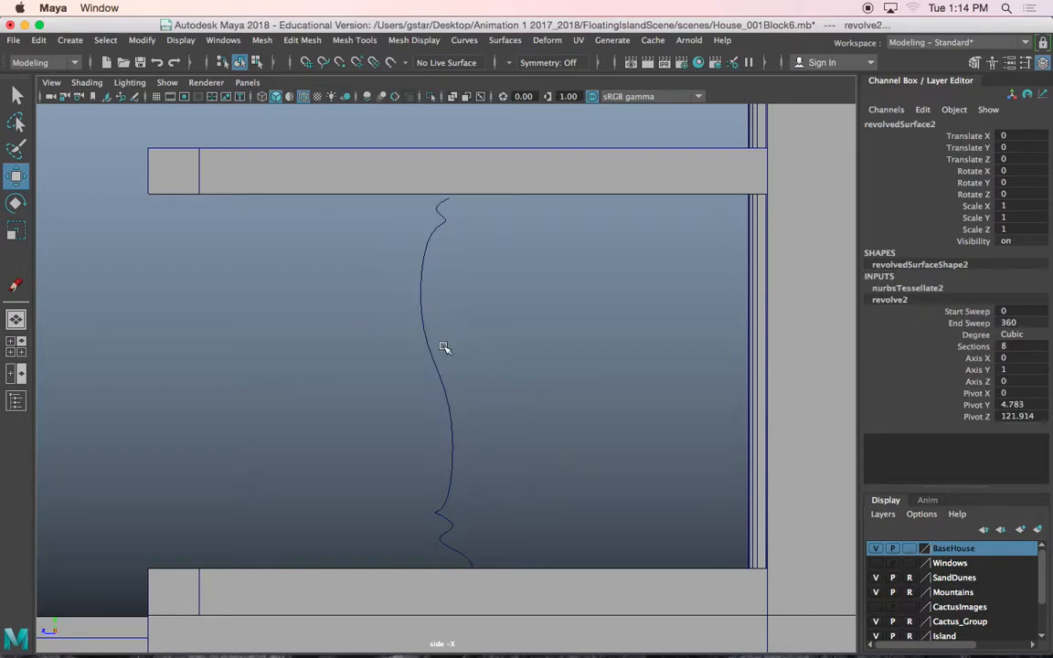
# Revolve the profile curve into a baluster with the V type also set to Per span # of iso params.
pyautogui.click(432, 348)
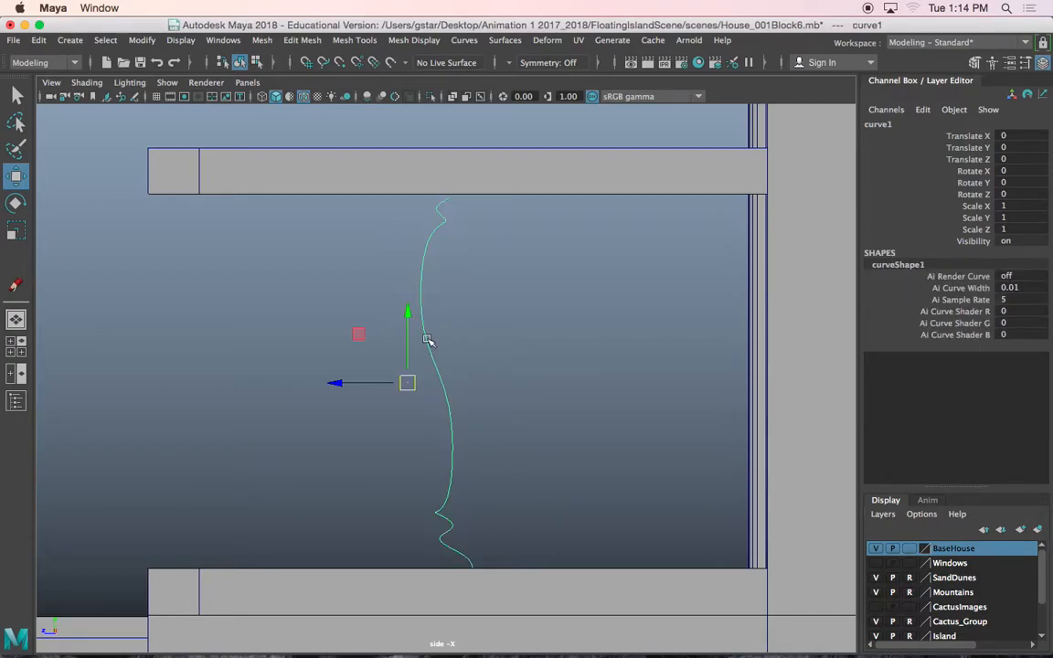
pyautogui.click(504, 40)
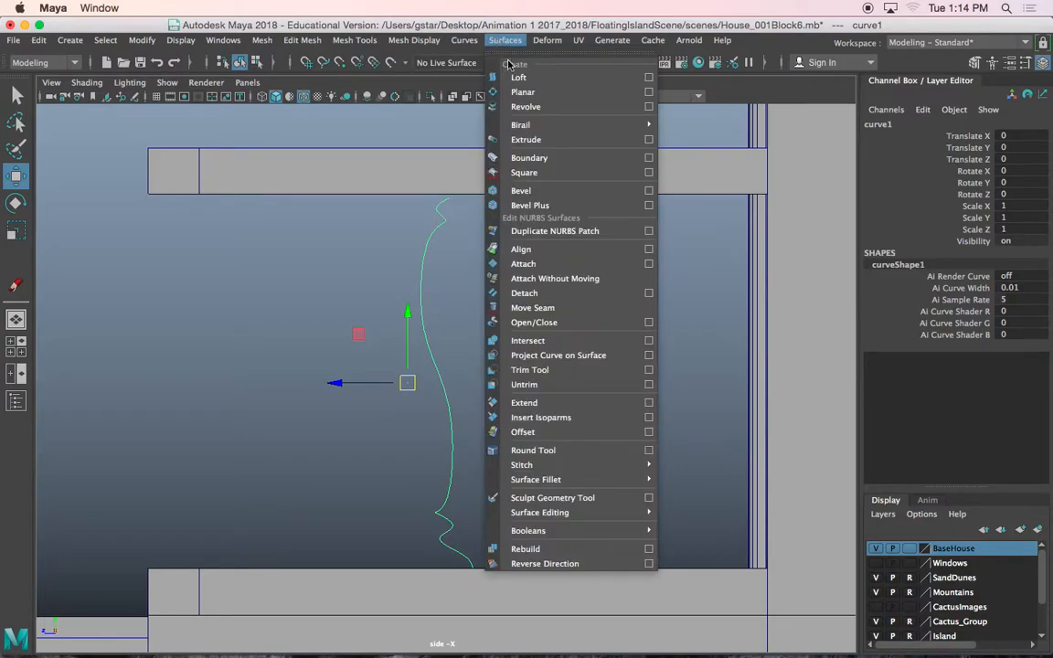
pyautogui.click(649, 107)
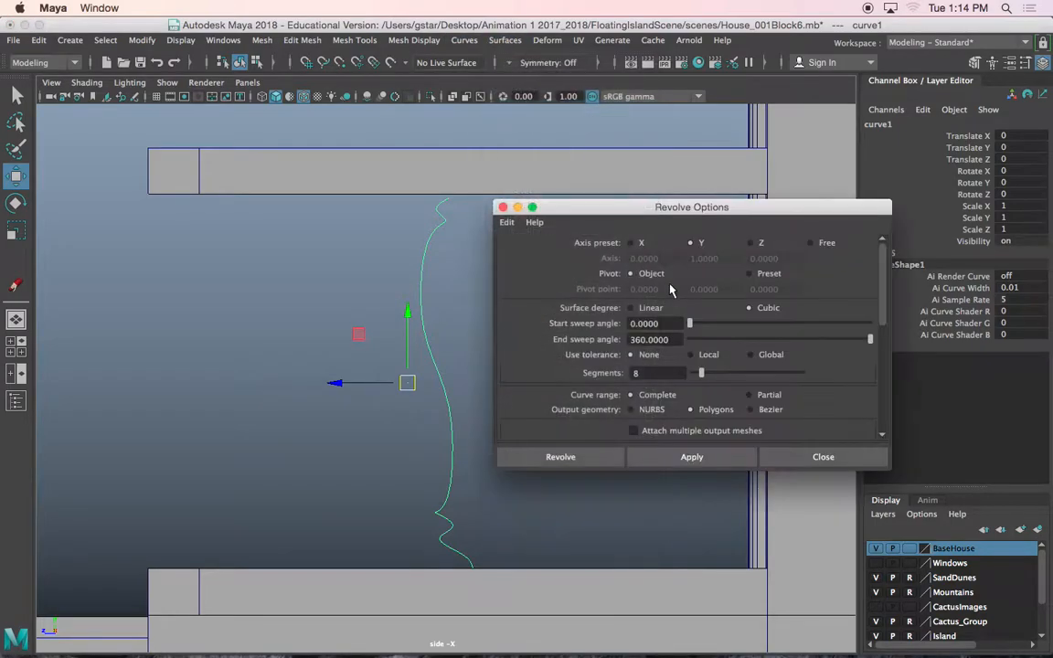
pyautogui.scroll(-5, 708, 352)
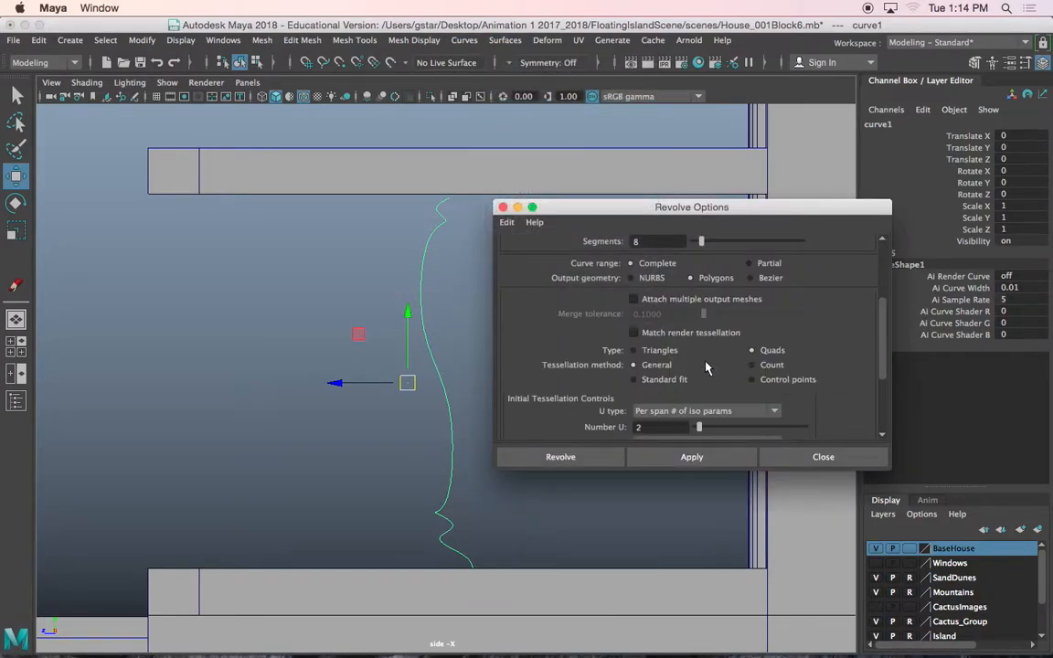
pyautogui.scroll(-3, 731, 363)
pyautogui.click(704, 355)
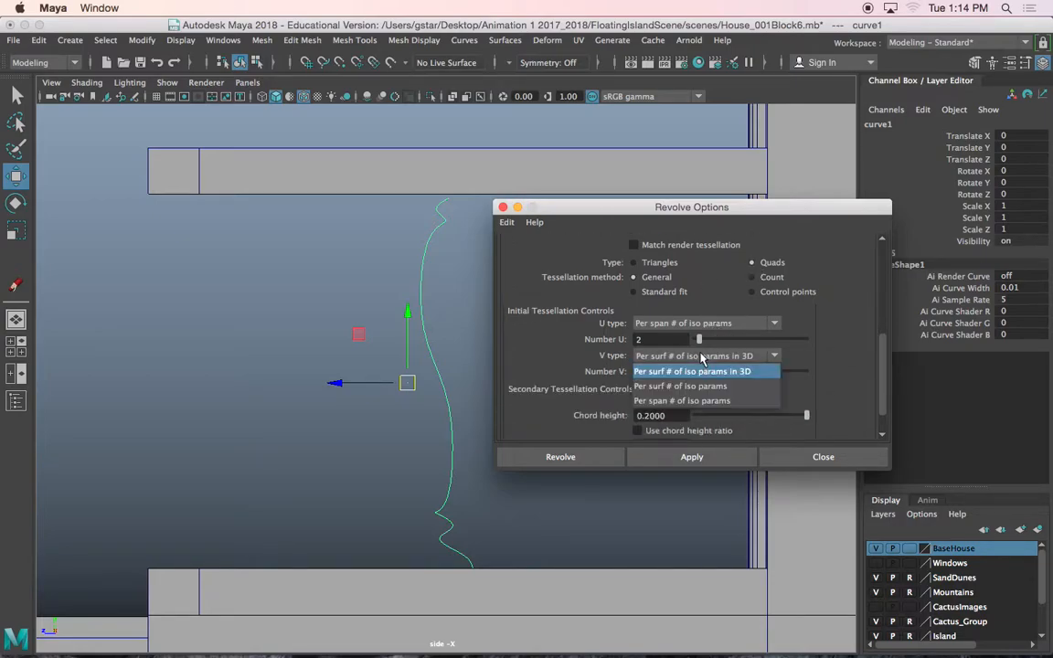
pyautogui.click(677, 397)
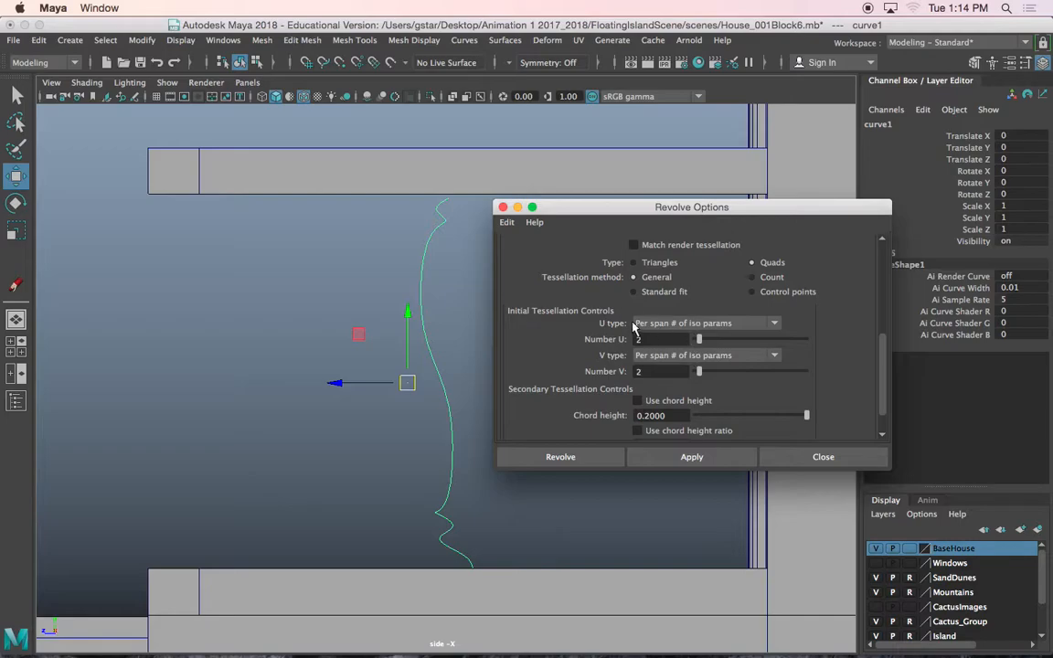
pyautogui.click(598, 457)
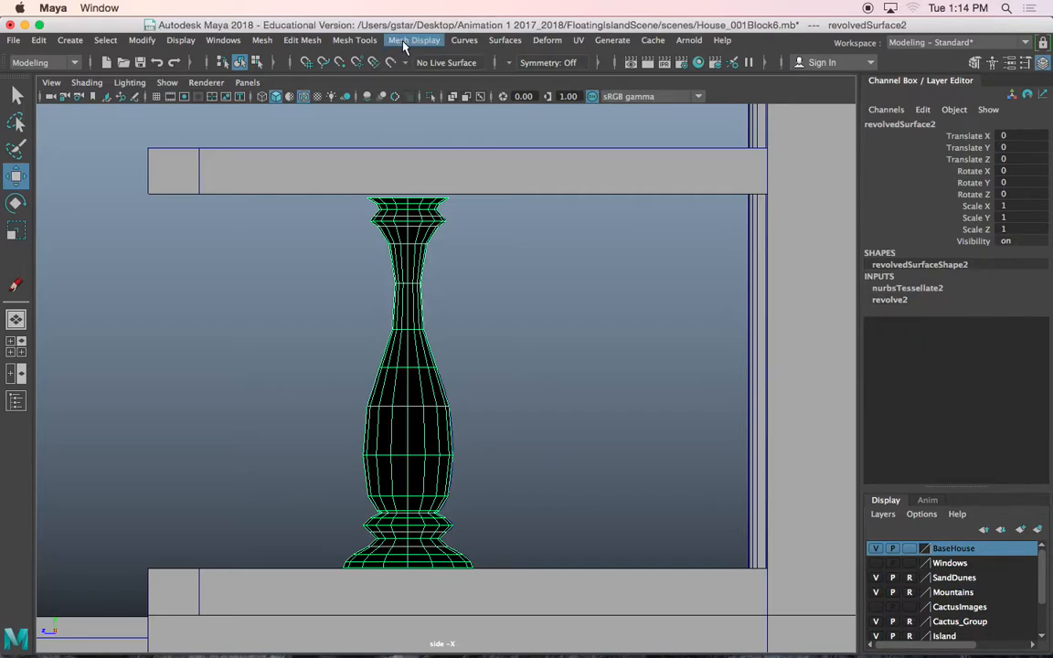
# Reverse the normals of the revolved baluster, return to object mode and deselect it.
pyautogui.click(413, 40)
pyautogui.click(423, 107)
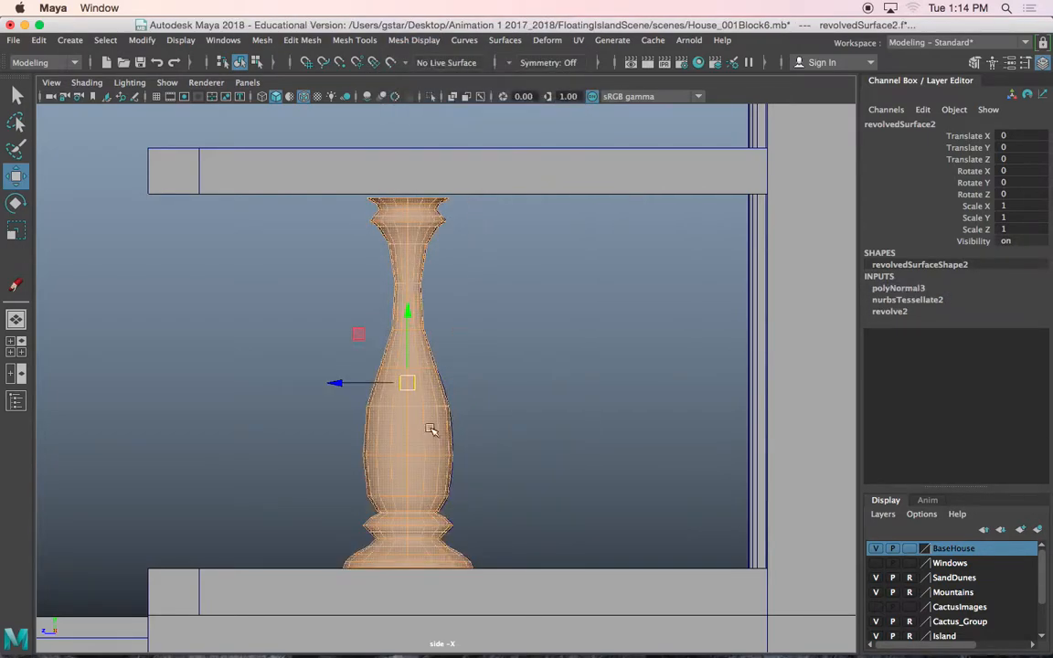
pyautogui.press('F8')
pyautogui.scroll(6, 453, 411)
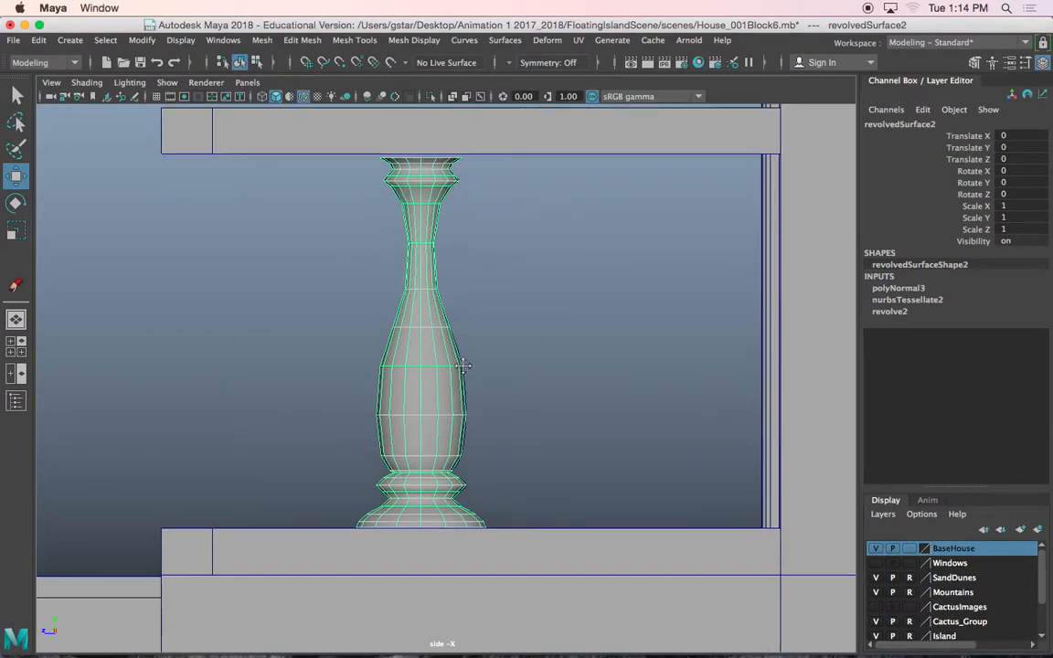
pyautogui.click(472, 332)
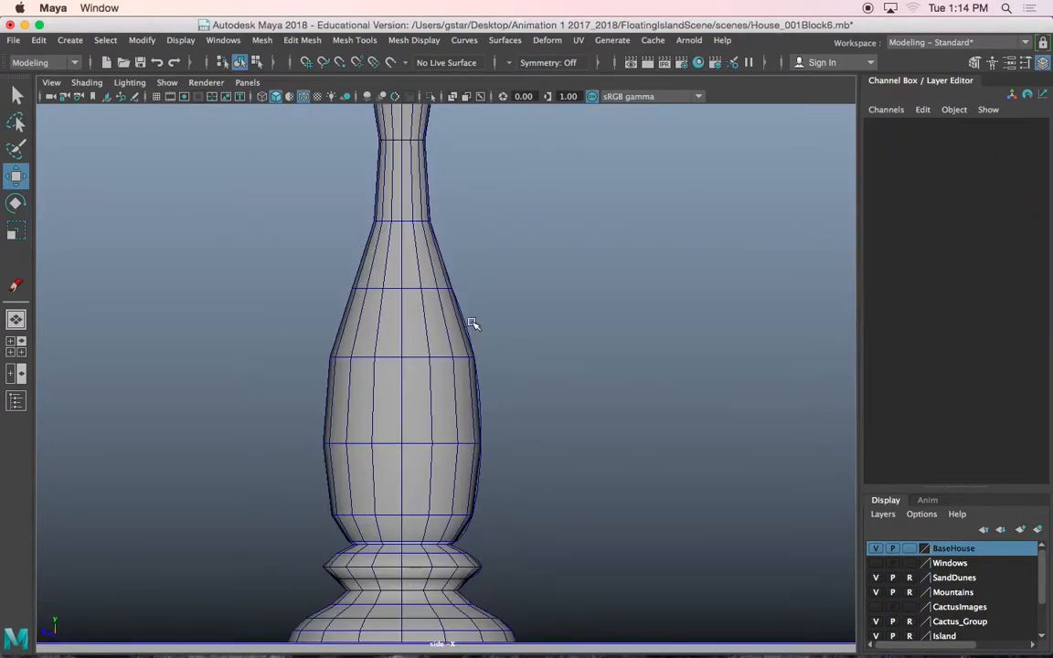
# Show the profile curve's control vertices and shift the one at the upper belly along Z to reshape the baluster.
pyautogui.click(468, 327)
pyautogui.scroll(5, 545, 323)
pyautogui.keyDown('alt'); pyautogui.moveTo(545, 323); pyautogui.dragTo(531, 192, button='middle'); pyautogui.keyUp('alt')
pyautogui.scroll(-5, 544, 259)
pyautogui.moveTo(660, 214); pyautogui.dragTo(585, 206, button='right')
pyautogui.moveTo(437, 233); pyautogui.dragTo(493, 412)
pyautogui.moveTo(430, 284); pyautogui.dragTo(442, 284)
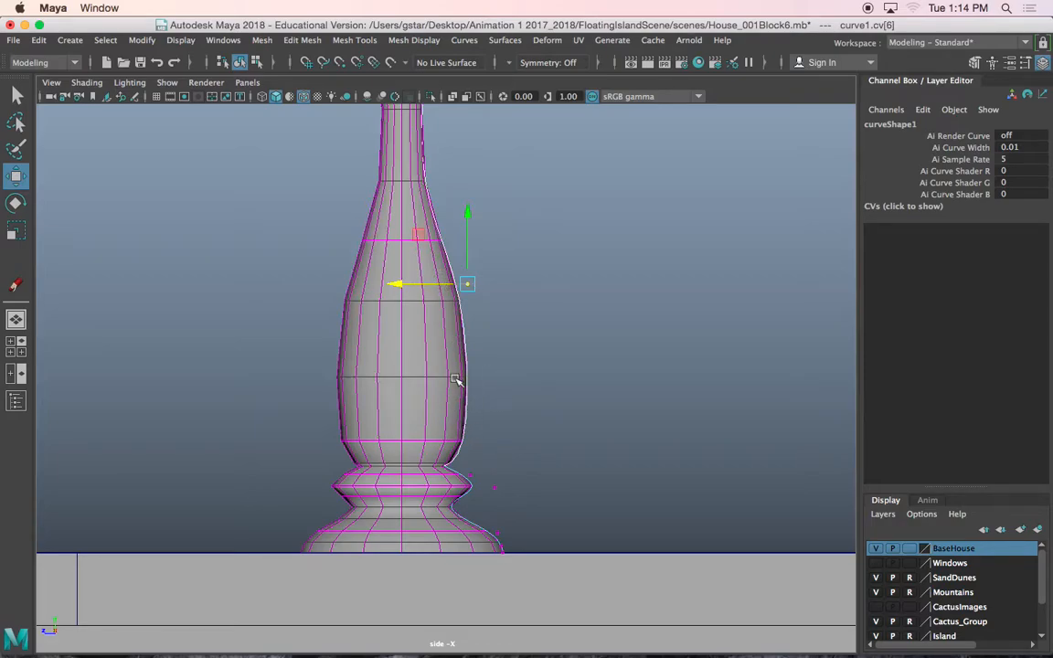
# Switch to wireframe display and raise the profile curve's lower belly control vertex to shorten the baluster's bulge.
pyautogui.press('4')
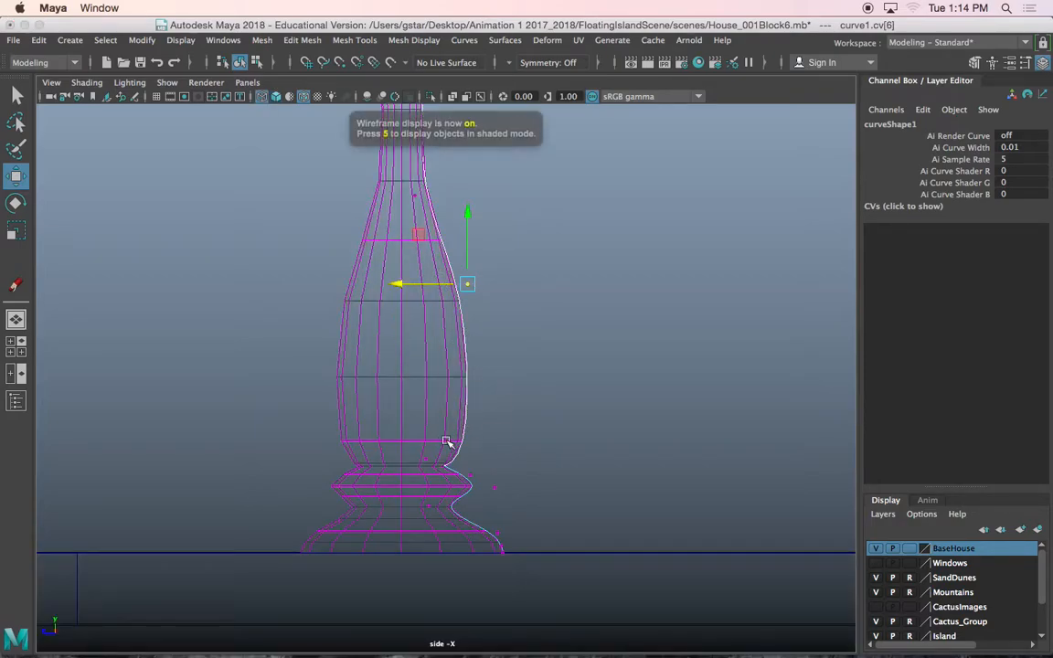
pyautogui.moveTo(448, 327); pyautogui.dragTo(511, 448)
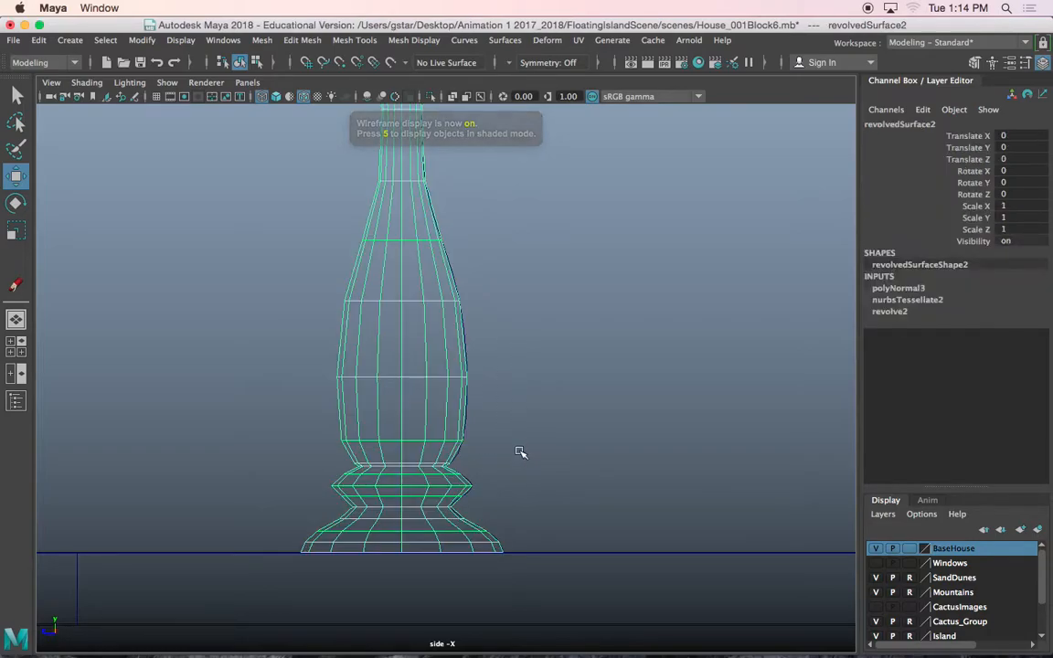
pyautogui.press('z')
pyautogui.click(428, 458)
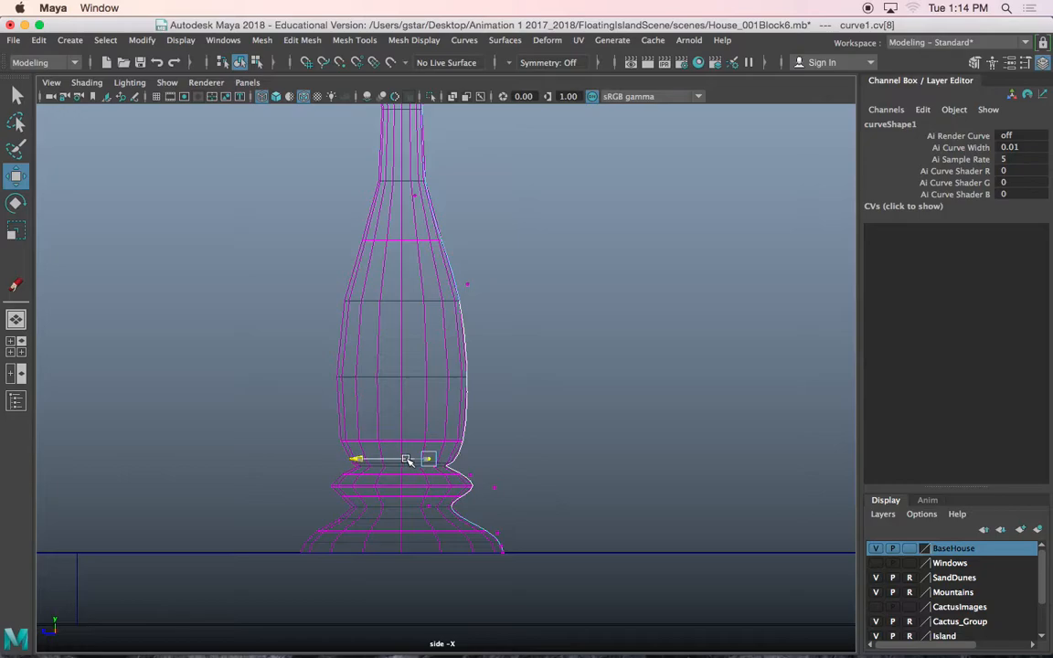
pyautogui.click(467, 284)
pyautogui.press('Right')
pyautogui.moveTo(466, 473)
pyautogui.mouseDown()
pyautogui.moveTo(453, 477)
pyautogui.moveTo(457, 462)
pyautogui.mouseUp()
pyautogui.moveTo(461, 417); pyautogui.dragTo(463, 384)
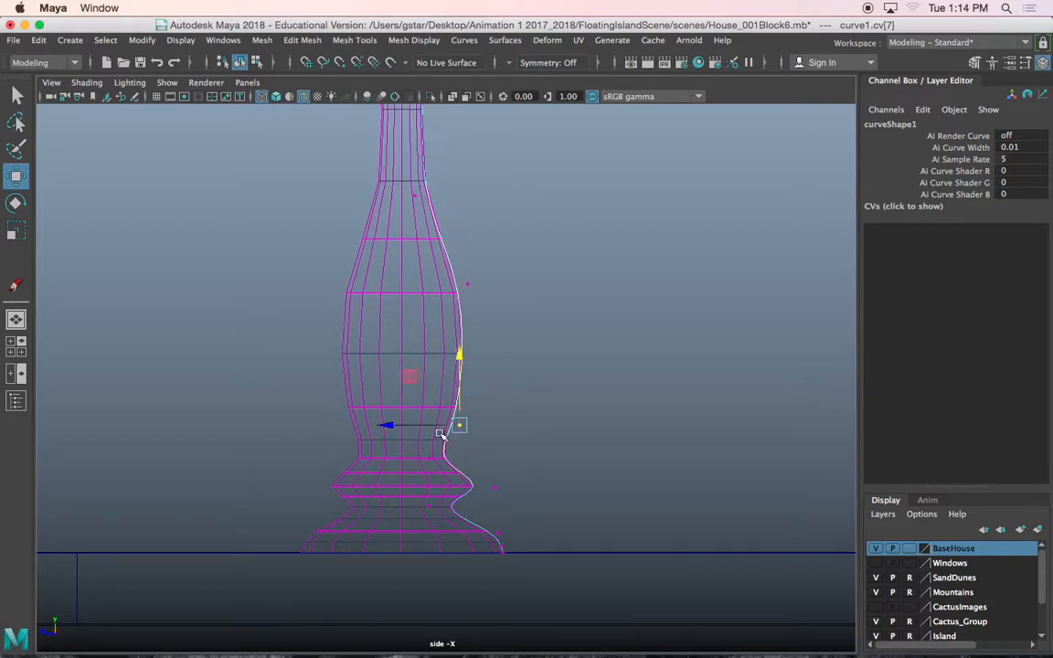
pyautogui.moveTo(440, 428)
pyautogui.mouseDown()
pyautogui.moveTo(428, 425)
pyautogui.moveTo(437, 424)
pyautogui.mouseUp()
# Narrow the baluster by moving the two belly control vertices and the base control vertices toward its axis.
pyautogui.moveTo(460, 238); pyautogui.dragTo(484, 449)
pyautogui.moveTo(431, 363); pyautogui.dragTo(418, 357)
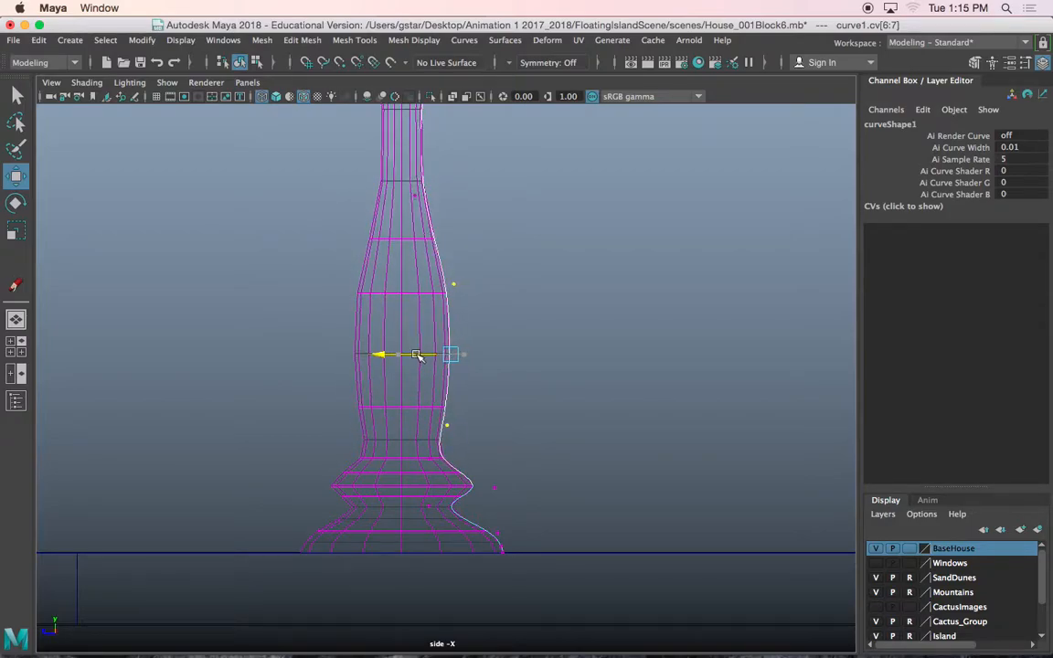
pyautogui.moveTo(472, 462); pyautogui.dragTo(525, 567)
pyautogui.moveTo(468, 517); pyautogui.dragTo(452, 519)
pyautogui.scroll(-5, 459, 388)
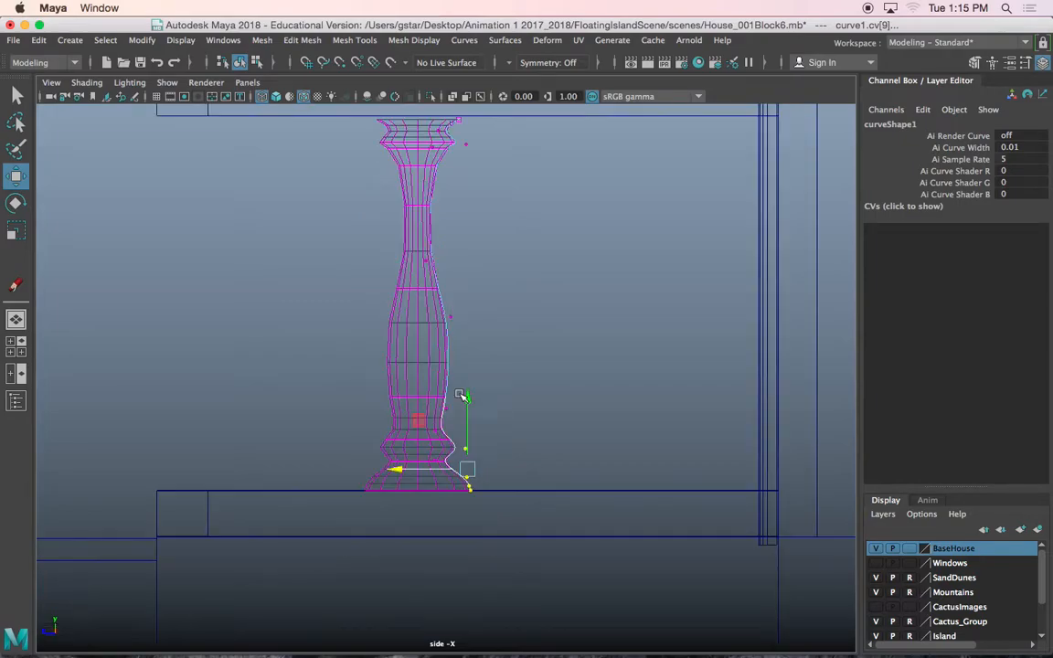
# Raise the profile curve's top end vertex to the upper rail's underside and pull the upper ring's vertex inward.
pyautogui.keyDown('alt'); pyautogui.moveTo(451, 285); pyautogui.dragTo(455, 339, button='middle'); pyautogui.keyUp('alt')
pyautogui.click(459, 258)
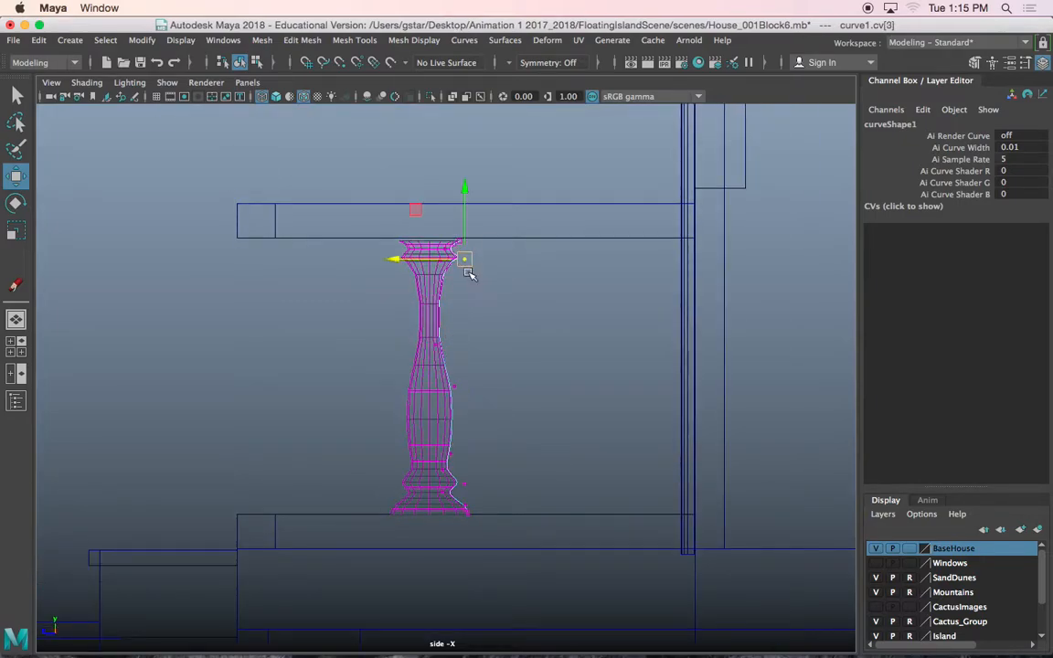
pyautogui.scroll(2, 456, 384)
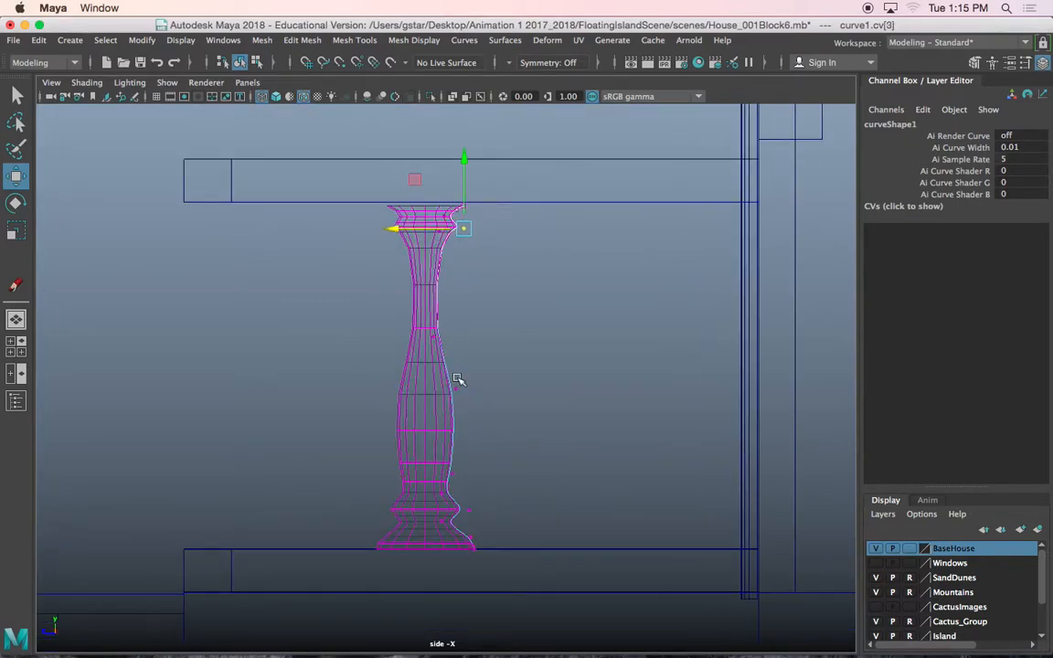
pyautogui.scroll(4, 484, 192)
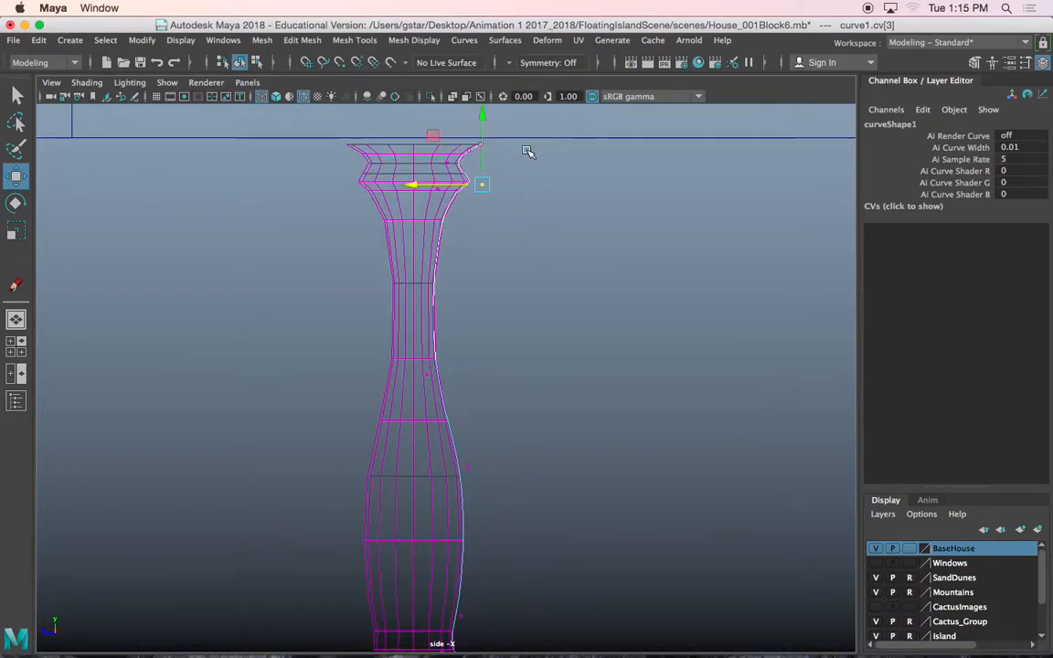
pyautogui.click(473, 170)
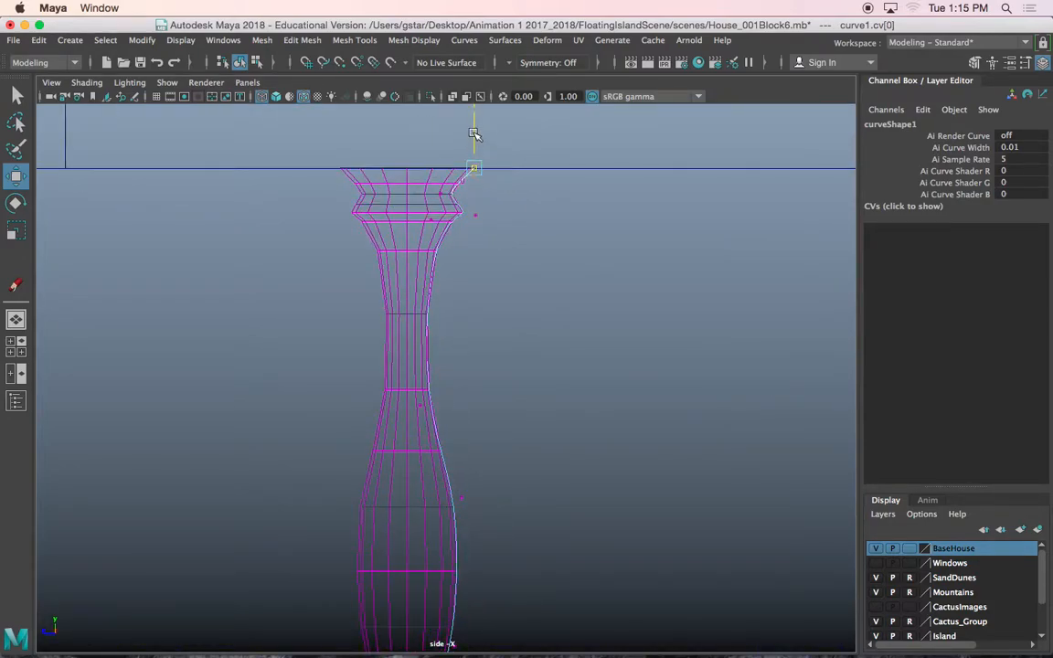
pyautogui.moveTo(461, 209)
pyautogui.mouseDown()
pyautogui.moveTo(498, 244)
pyautogui.moveTo(454, 215)
pyautogui.mouseUp()
pyautogui.scroll(-3, 431, 369)
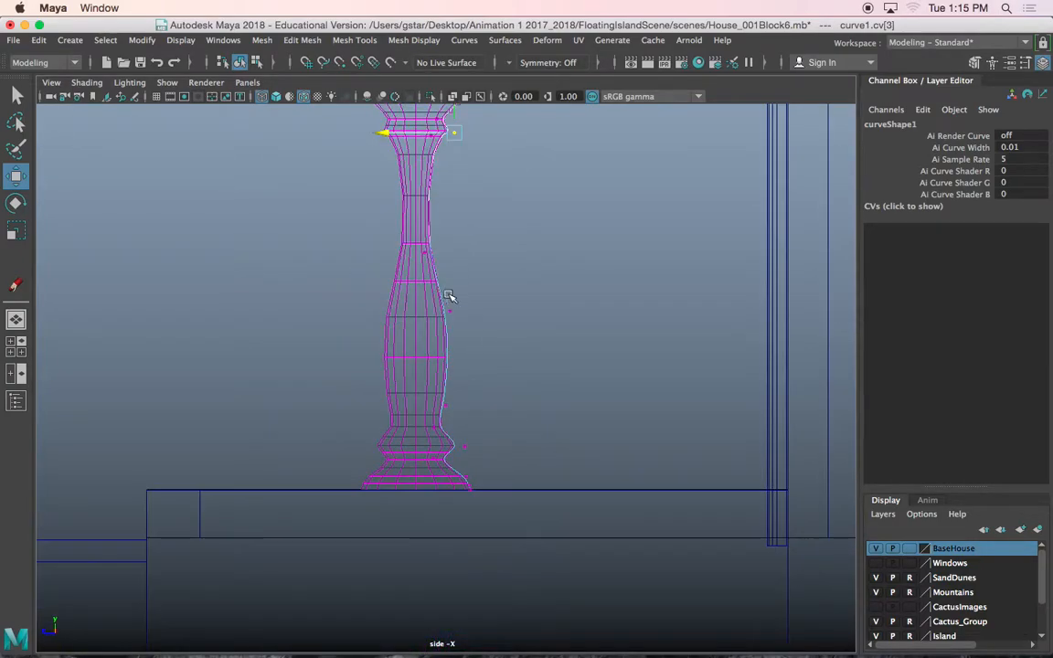
# Move the control vertices from the lower belly down to the base slightly inward to slim the baluster's foot.
pyautogui.moveTo(425, 395); pyautogui.dragTo(482, 502)
pyautogui.moveTo(436, 449); pyautogui.dragTo(430, 449)
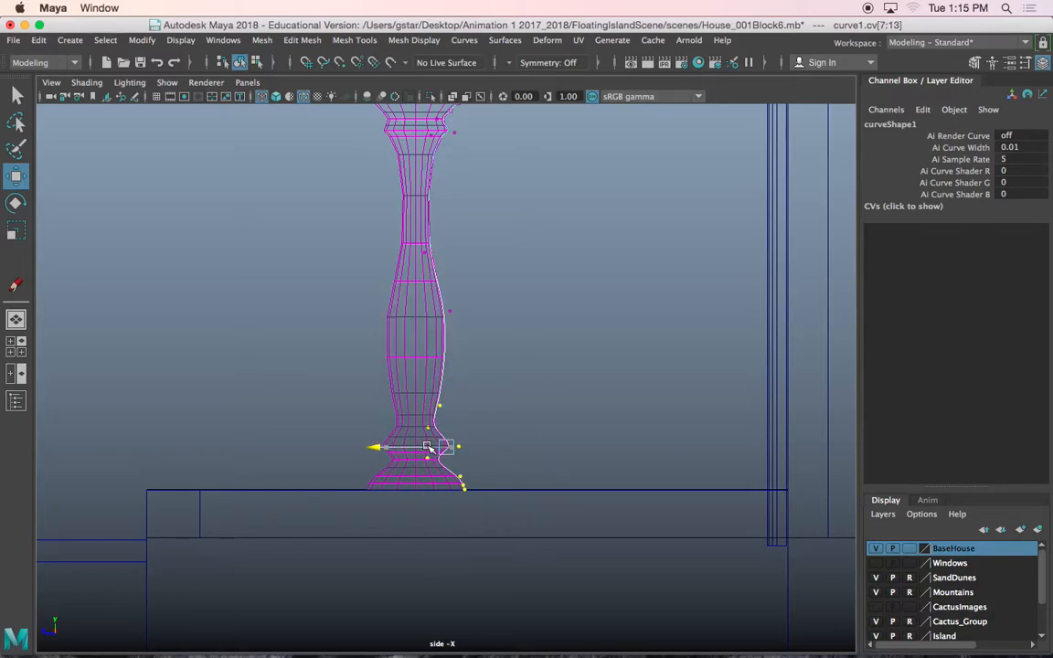
pyautogui.moveTo(506, 527); pyautogui.dragTo(427, 481)
pyautogui.keyDown('alt'); pyautogui.moveTo(447, 287); pyautogui.dragTo(452, 323, button='middle'); pyautogui.keyUp('alt')
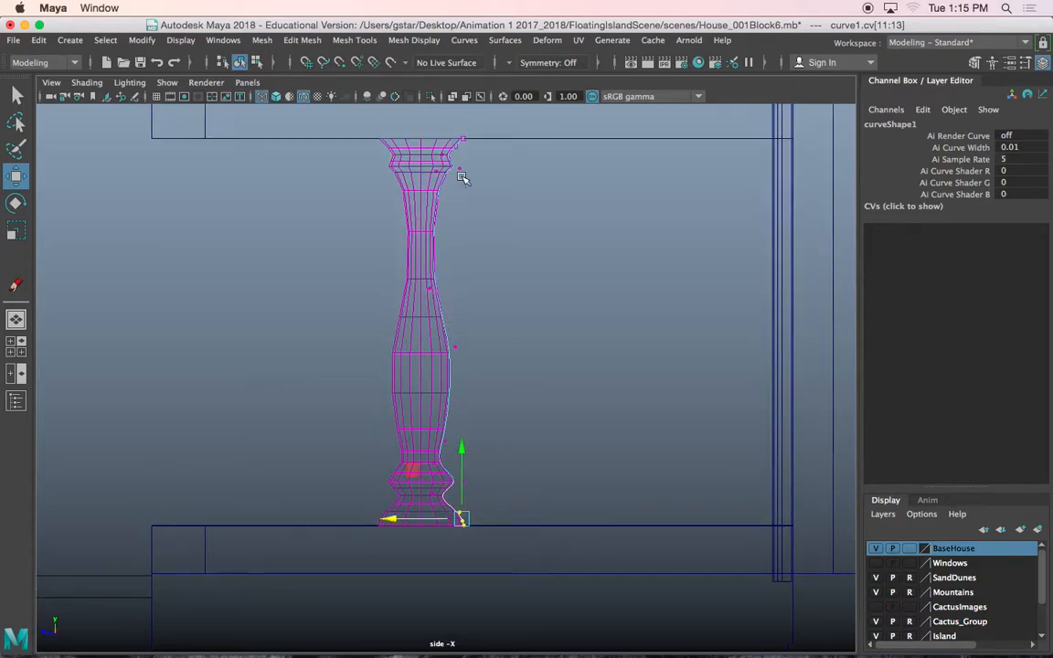
# Return to shaded display, center the baluster's pivot and move it along Z to about 4.55 at the railing's front end.
pyautogui.click(426, 203)
pyautogui.press('5')
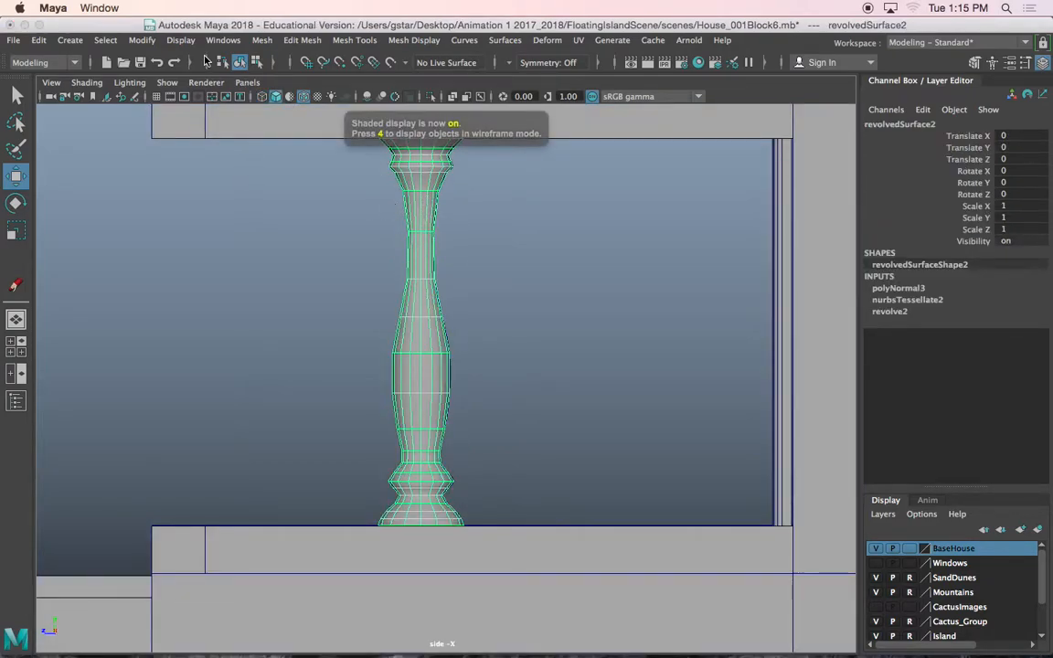
pyautogui.click(141, 40)
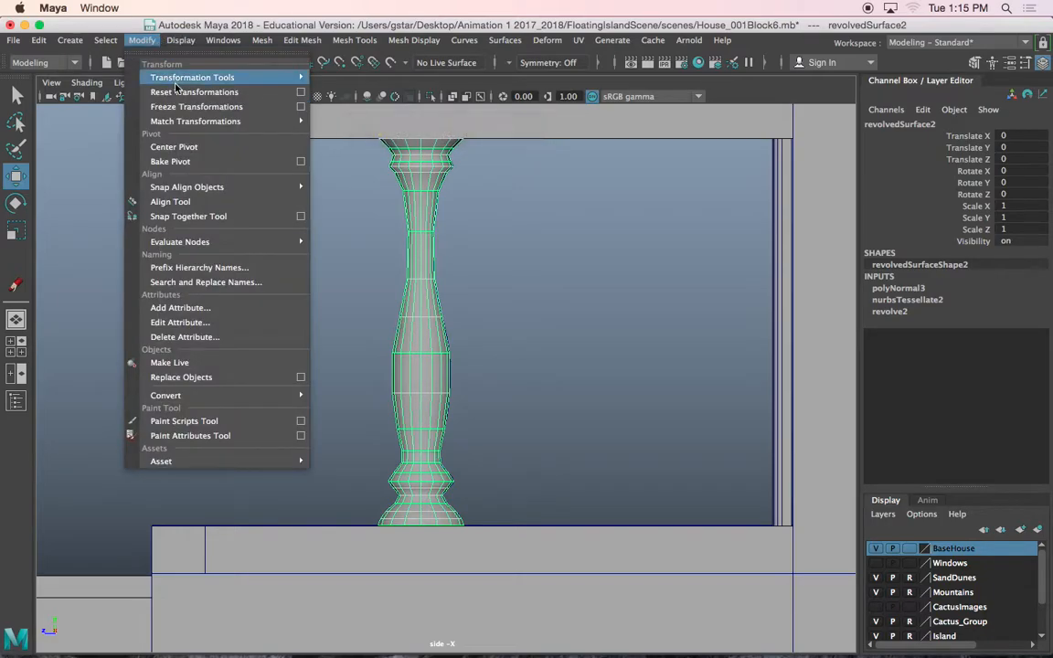
pyautogui.click(184, 146)
pyautogui.scroll(-3, 348, 323)
pyautogui.moveTo(356, 344); pyautogui.dragTo(199, 346)
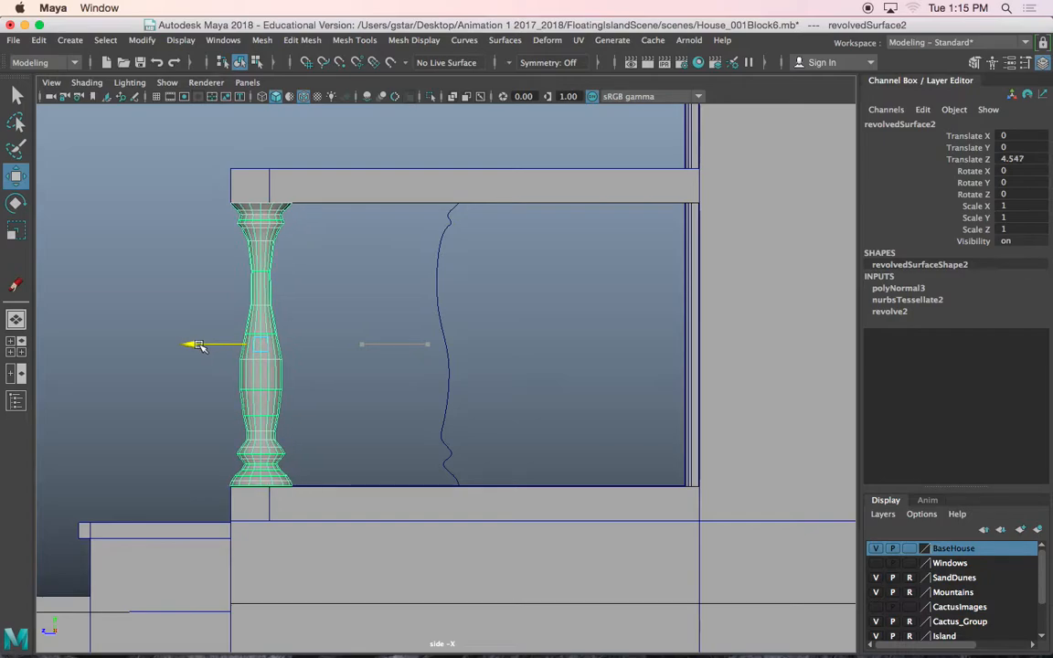
# In the perspective view, move the baluster along X to about -110.58 so it stands between the porch rails at the corner.
pyautogui.press('space')
pyautogui.press('space')
pyautogui.scroll(-5, 588, 270)
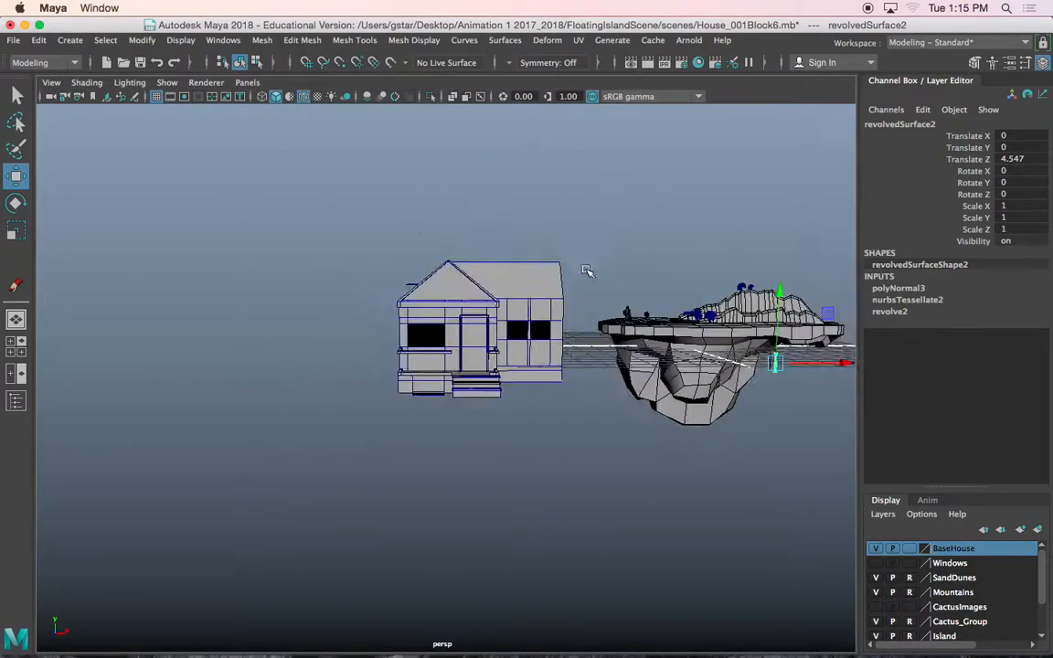
pyautogui.keyDown('alt'); pyautogui.moveTo(587, 271); pyautogui.dragTo(539, 327); pyautogui.keyUp('alt')
pyautogui.moveTo(825, 372); pyautogui.dragTo(580, 369)
pyautogui.scroll(5, 540, 382)
pyautogui.scroll(2, 540, 382)
pyautogui.keyDown('alt'); pyautogui.moveTo(539, 382); pyautogui.dragTo(369, 445, button='middle'); pyautogui.keyUp('alt')
pyautogui.scroll(4, 494, 437)
pyautogui.keyDown('alt'); pyautogui.moveTo(668, 421); pyautogui.dragTo(505, 427); pyautogui.keyUp('alt')
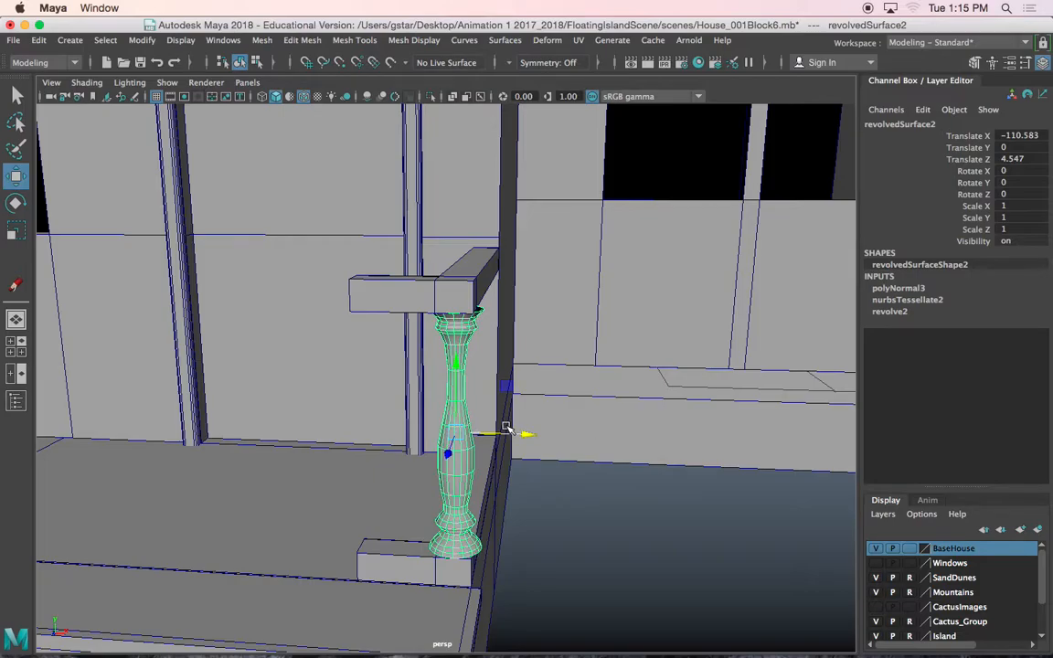
# In the side view, select the profile curve and scale it to about 0.544 in Z to thin the baluster.
pyautogui.keyDown('alt'); pyautogui.moveTo(480, 481); pyautogui.dragTo(573, 373, button='middle'); pyautogui.keyUp('alt')
pyautogui.keyDown('alt'); pyautogui.moveTo(573, 374); pyautogui.dragTo(553, 399); pyautogui.keyUp('alt')
pyautogui.scroll(4, 552, 399)
pyautogui.keyDown('alt'); pyautogui.moveTo(384, 402); pyautogui.dragTo(461, 393, button='middle'); pyautogui.keyUp('alt')
pyautogui.keyDown('alt'); pyautogui.moveTo(460, 392); pyautogui.dragTo(449, 420); pyautogui.keyUp('alt')
pyautogui.keyDown('alt'); pyautogui.moveTo(363, 439); pyautogui.dragTo(406, 435, button='middle'); pyautogui.keyUp('alt')
pyautogui.keyDown('alt'); pyautogui.moveTo(407, 435); pyautogui.dragTo(347, 383); pyautogui.keyUp('alt')
pyautogui.press('space')
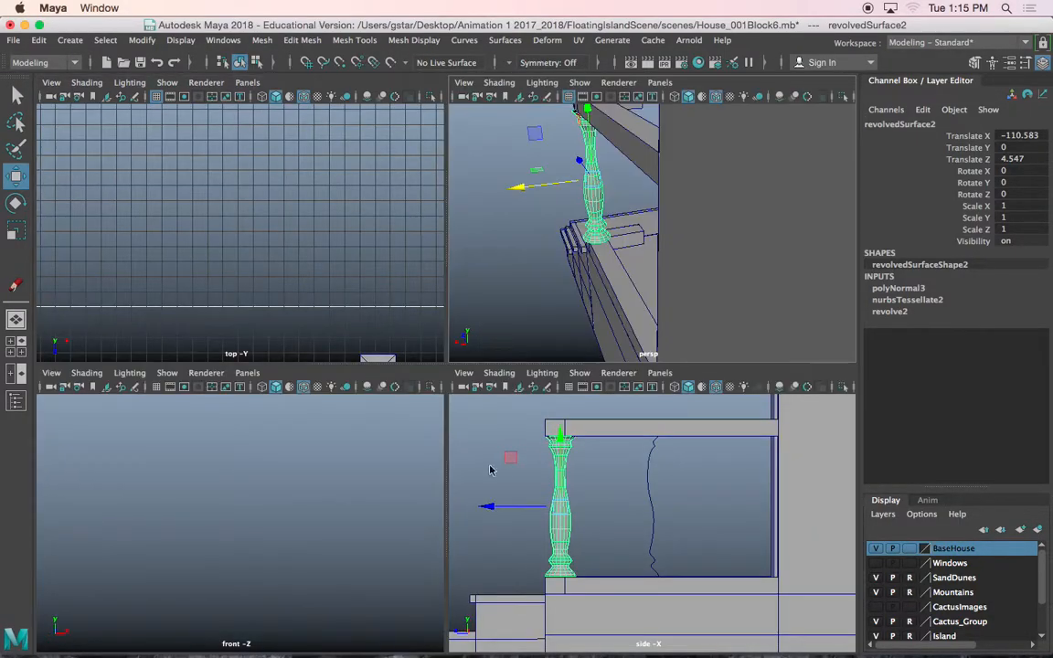
pyautogui.click(644, 486)
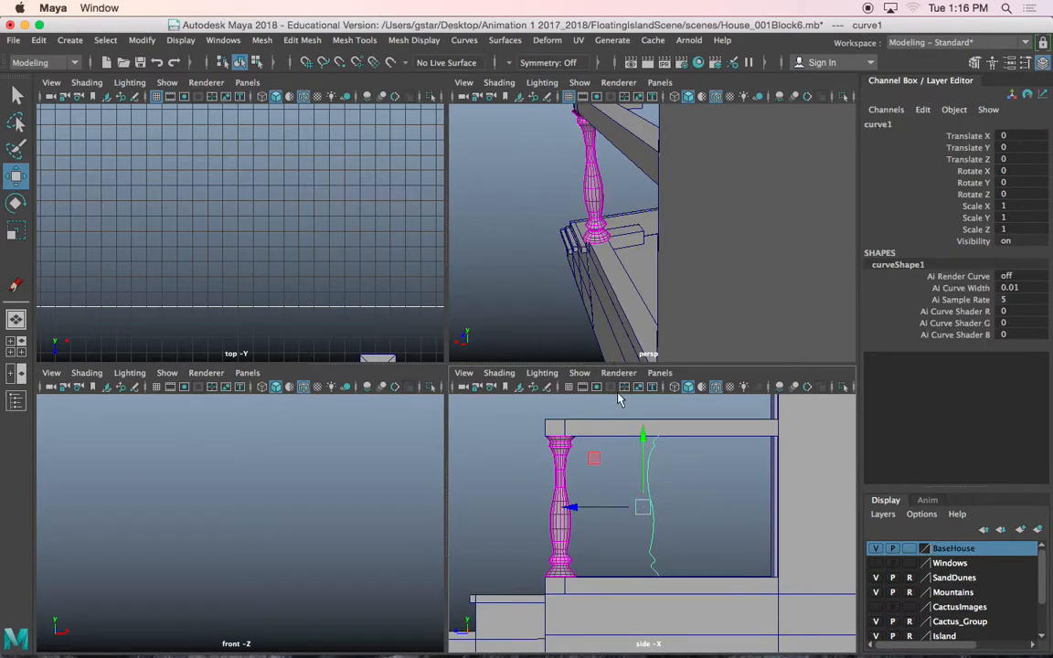
pyautogui.keyDown('alt'); pyautogui.moveTo(589, 252); pyautogui.dragTo(639, 302); pyautogui.keyUp('alt')
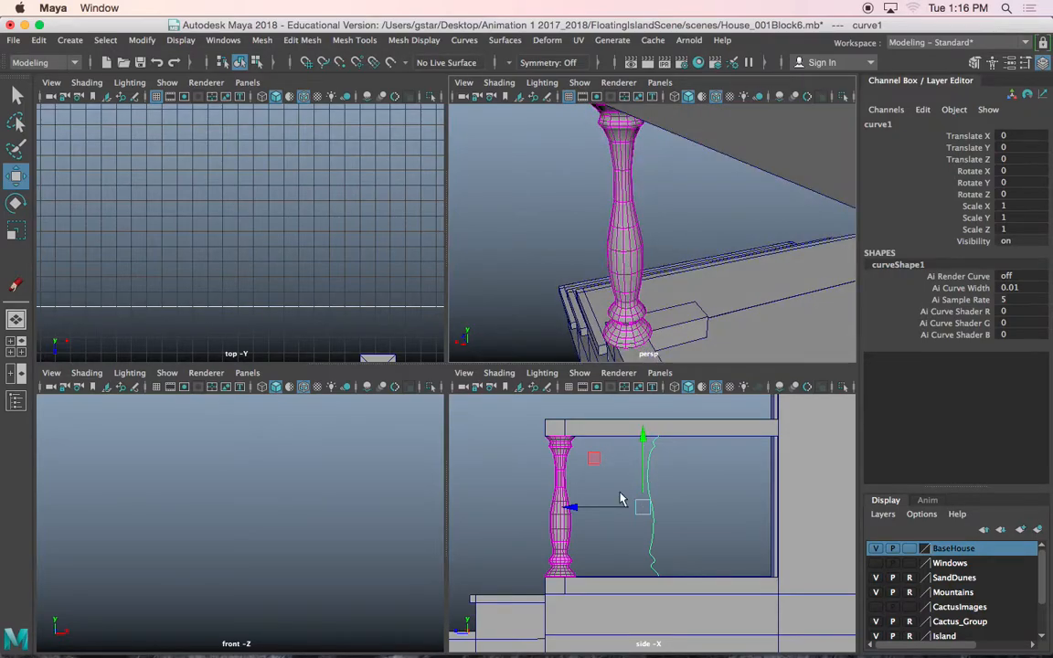
pyautogui.press('r')
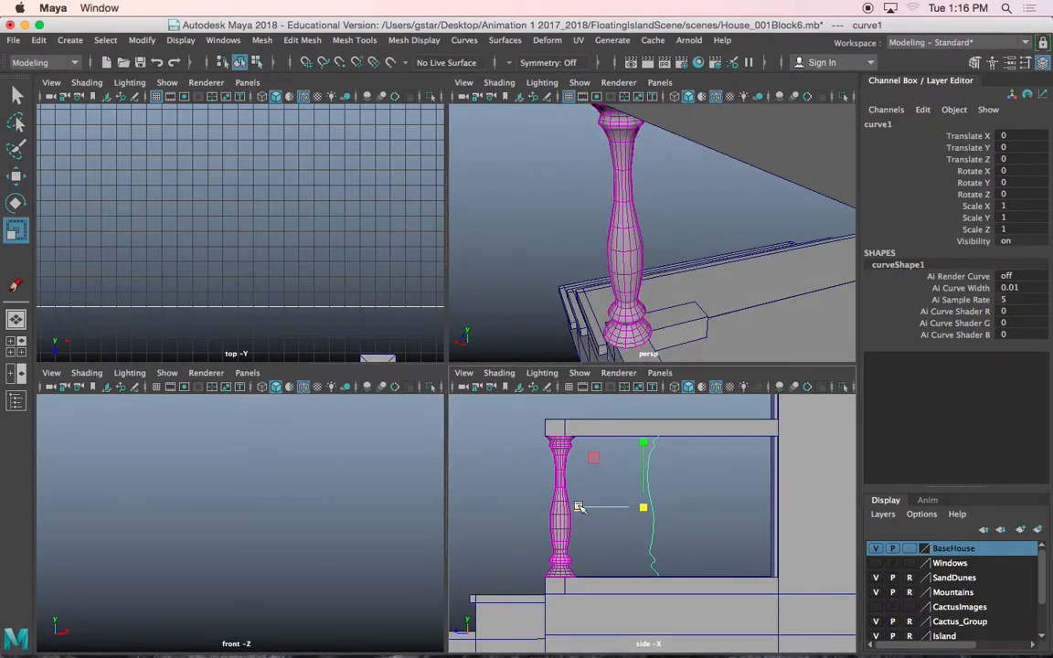
pyautogui.moveTo(577, 509); pyautogui.dragTo(606, 508)
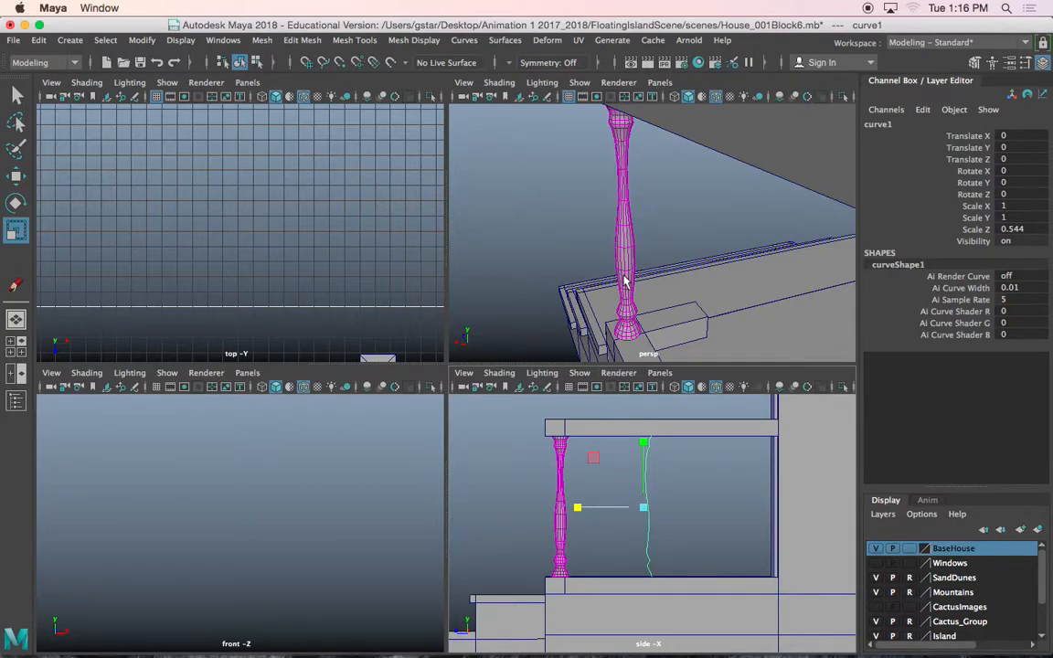
# Move the baluster along Z to about 4.83 on the rail's corner block and freeze its transformations.
pyautogui.press('space')
pyautogui.keyDown('alt'); pyautogui.moveTo(552, 291); pyautogui.dragTo(531, 270); pyautogui.keyUp('alt')
pyautogui.click(586, 291)
pyautogui.press('w')
pyautogui.moveTo(444, 243); pyautogui.dragTo(434, 244)
pyautogui.keyDown('alt'); pyautogui.moveTo(560, 258); pyautogui.dragTo(494, 319); pyautogui.keyUp('alt')
pyautogui.scroll(5, 571, 317)
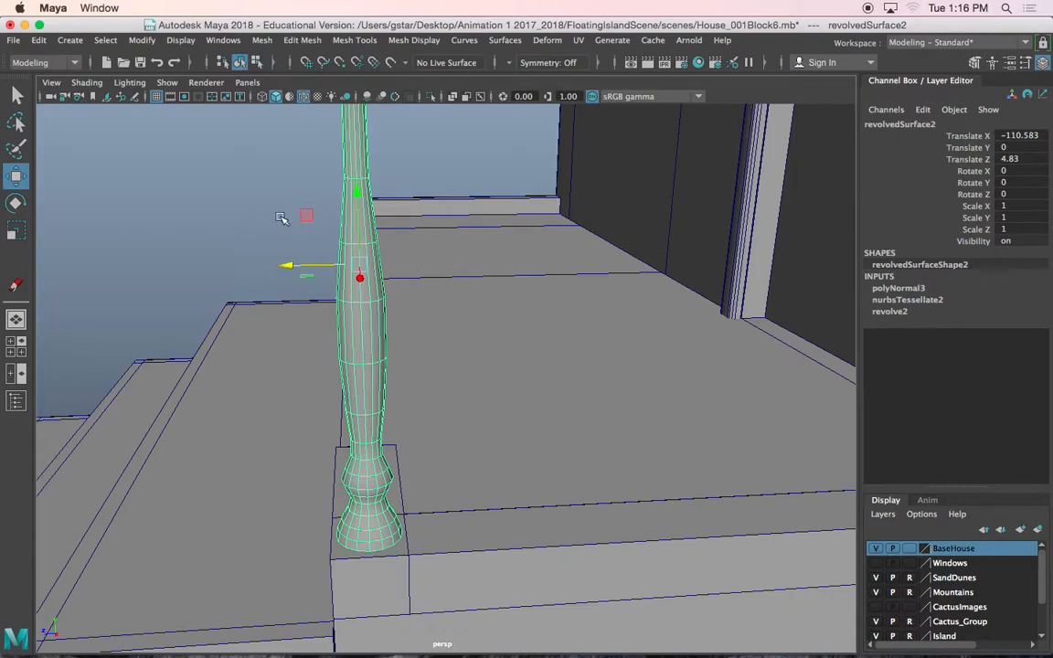
pyautogui.click(139, 41)
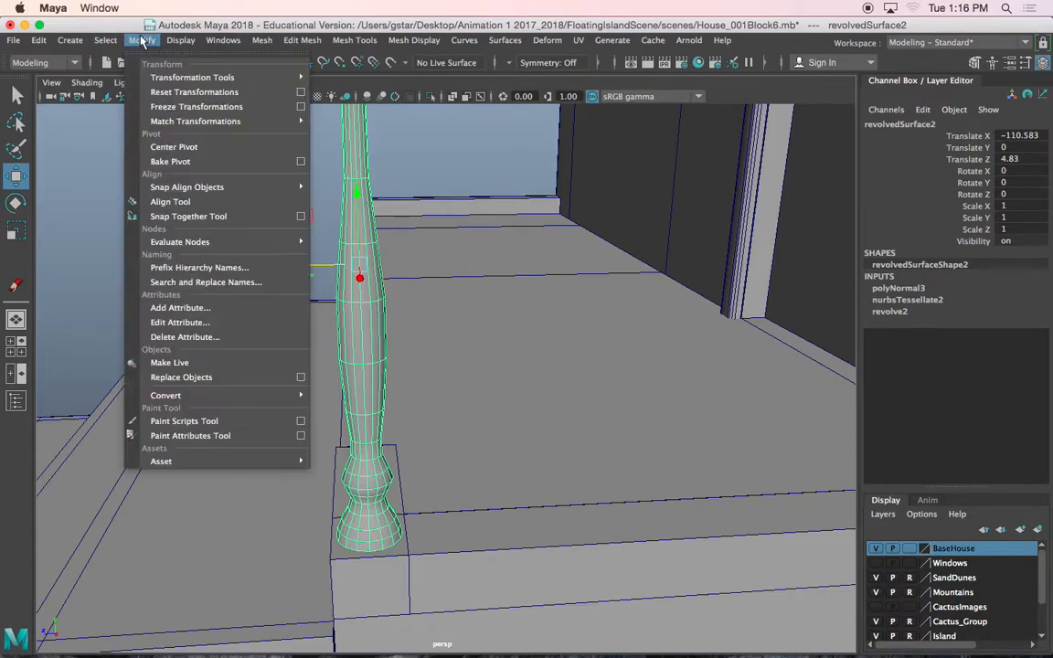
pyautogui.click(165, 108)
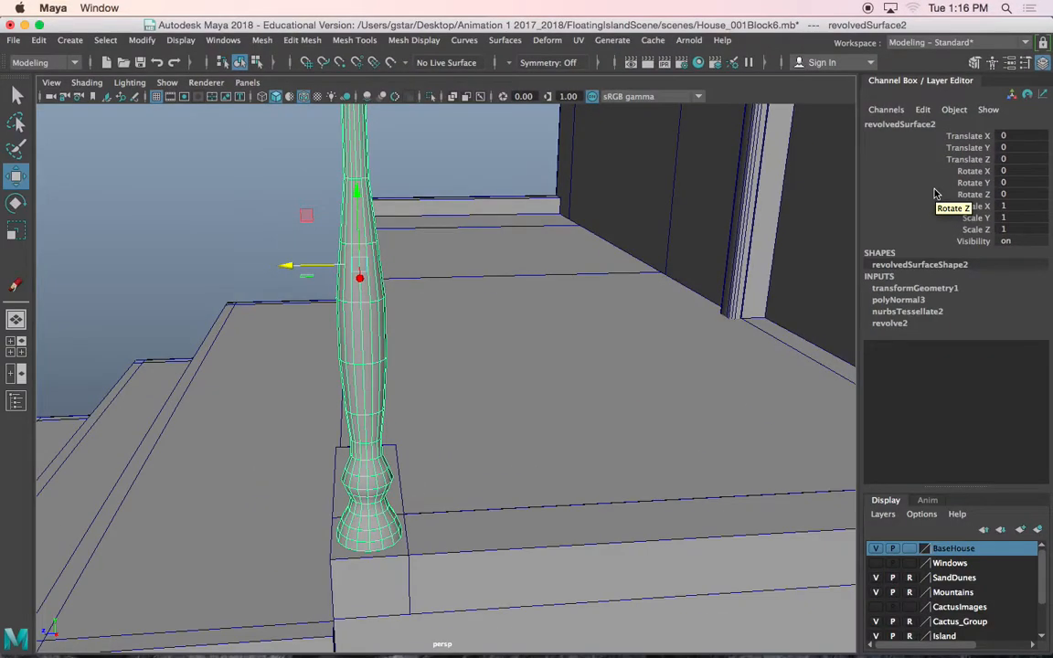
# Duplicate the baluster and set the copy's Translate Z to -1.5.
pyautogui.keyDown('alt'); pyautogui.moveTo(463, 317); pyautogui.dragTo(347, 363); pyautogui.keyUp('alt')
pyautogui.hotkey('ctrl', 'd')
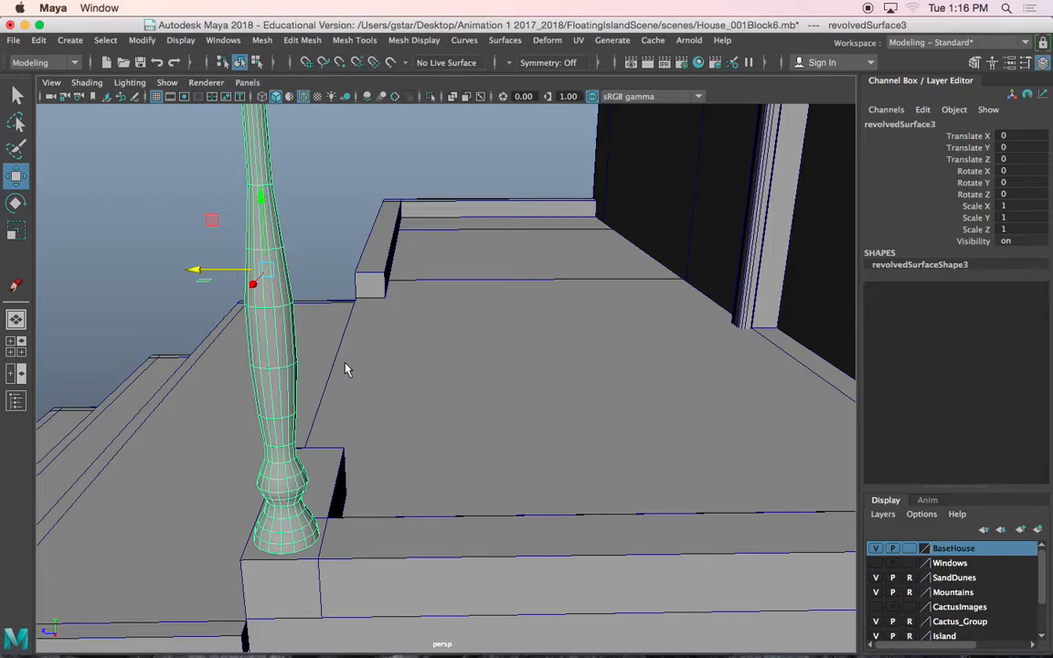
pyautogui.moveTo(213, 265); pyautogui.dragTo(324, 270)
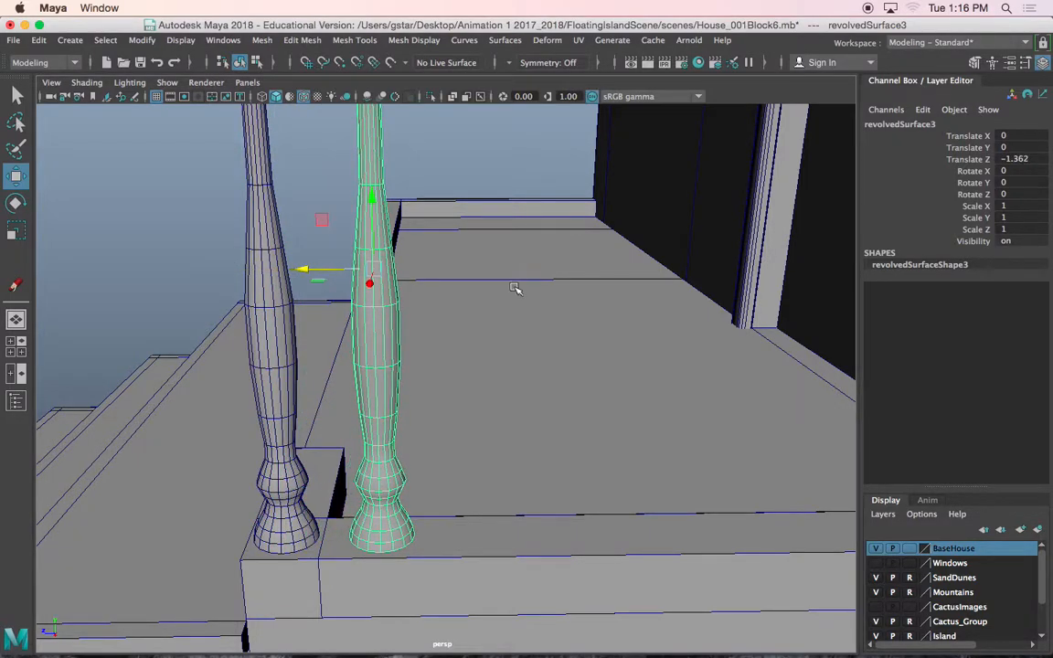
pyautogui.doubleClick(1027, 160)
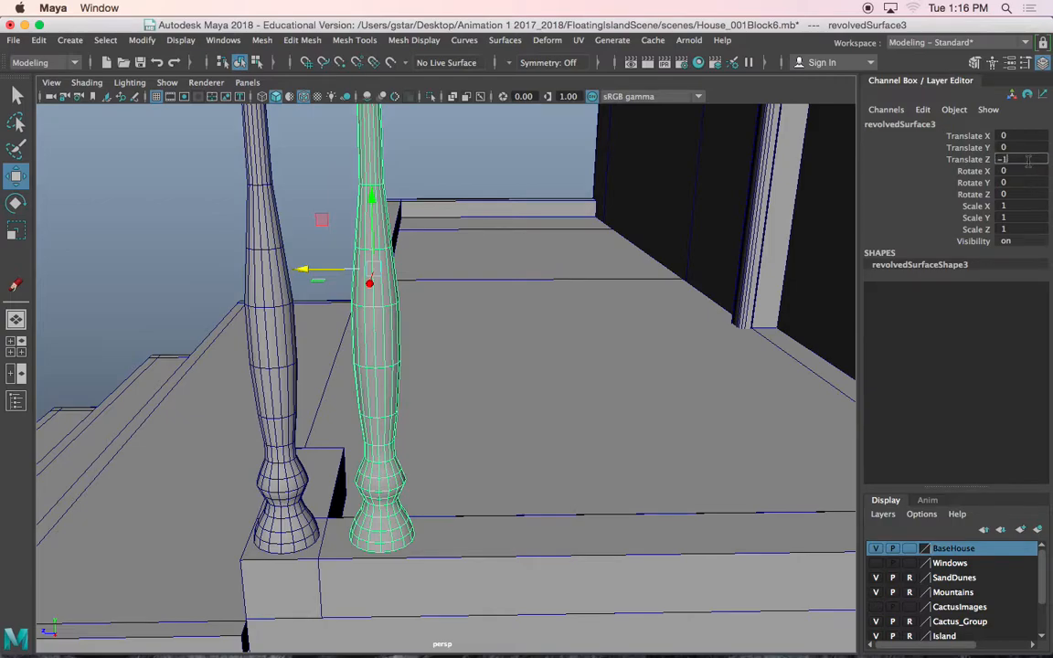
pyautogui.press('Return')
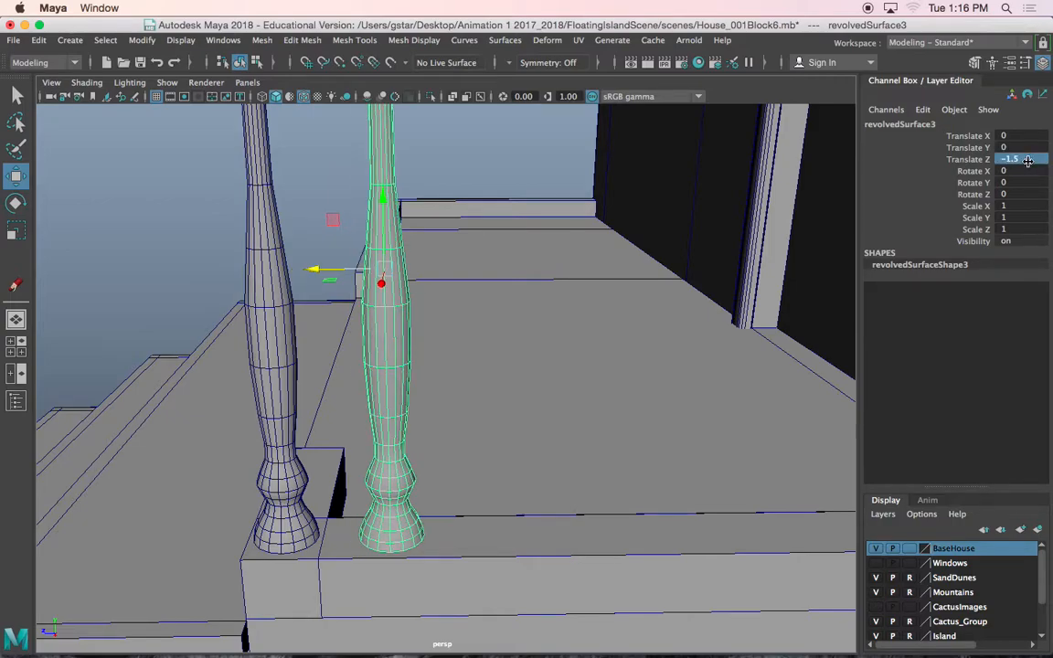
# Repeat Duplicate with Transform at the same spacing along the side railing until the last baluster reaches Translate Z -10.5.
pyautogui.keyDown('alt'); pyautogui.moveTo(849, 189); pyautogui.dragTo(658, 311, button='right'); pyautogui.keyUp('alt')
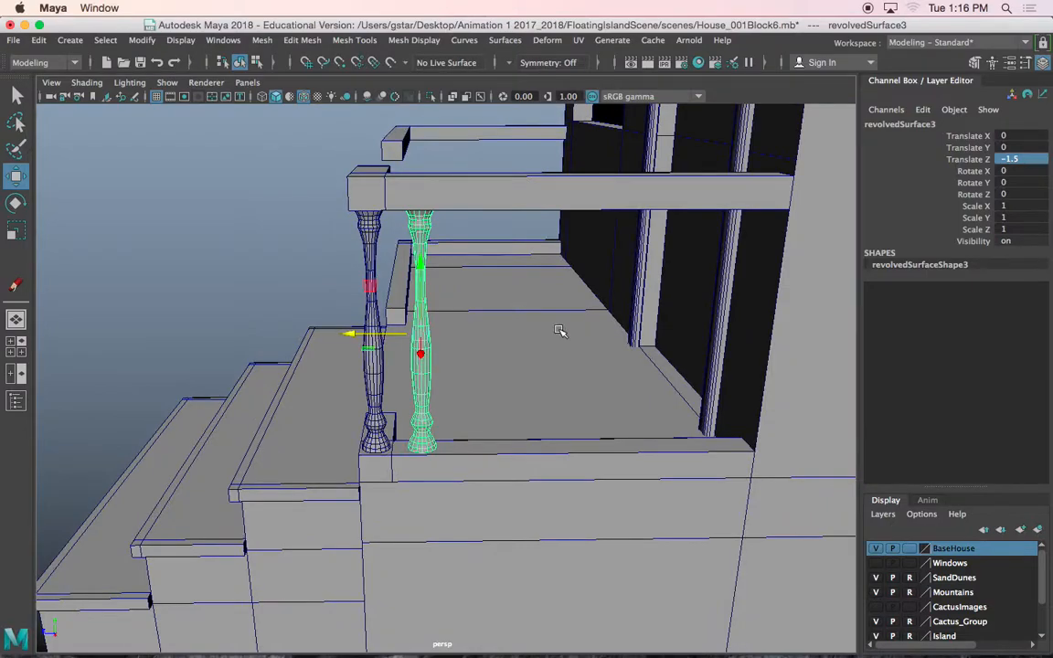
pyautogui.hotkey('shift', 'd')
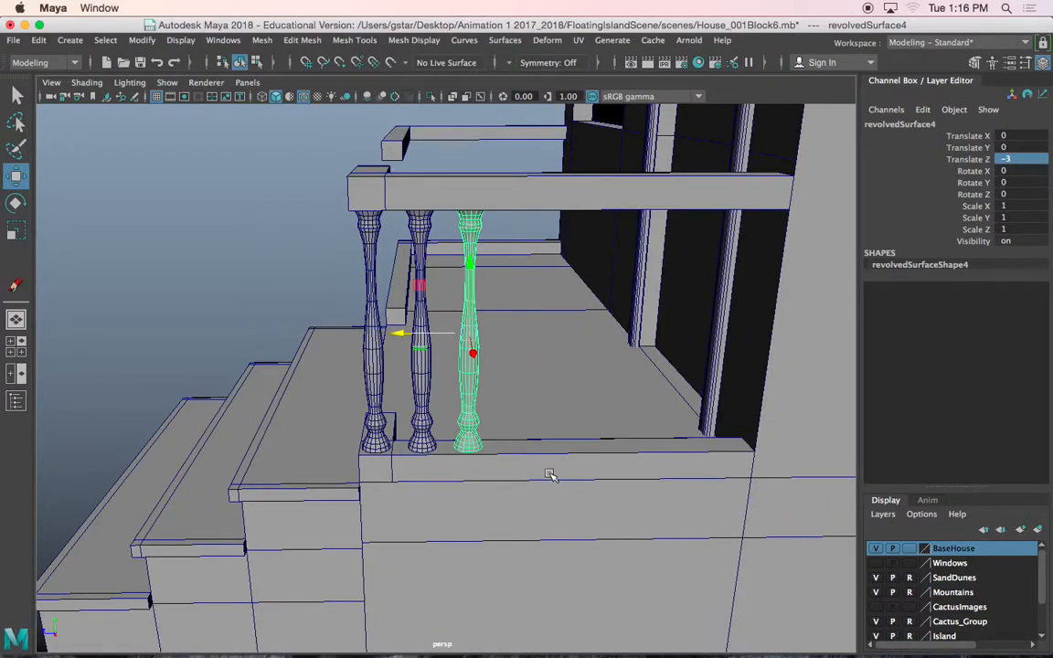
pyautogui.hotkey('shift', 'd')
pyautogui.hotkey('shift', 'd')
pyautogui.hotkey('shift', 'd')
pyautogui.hotkey('shift', 'd')
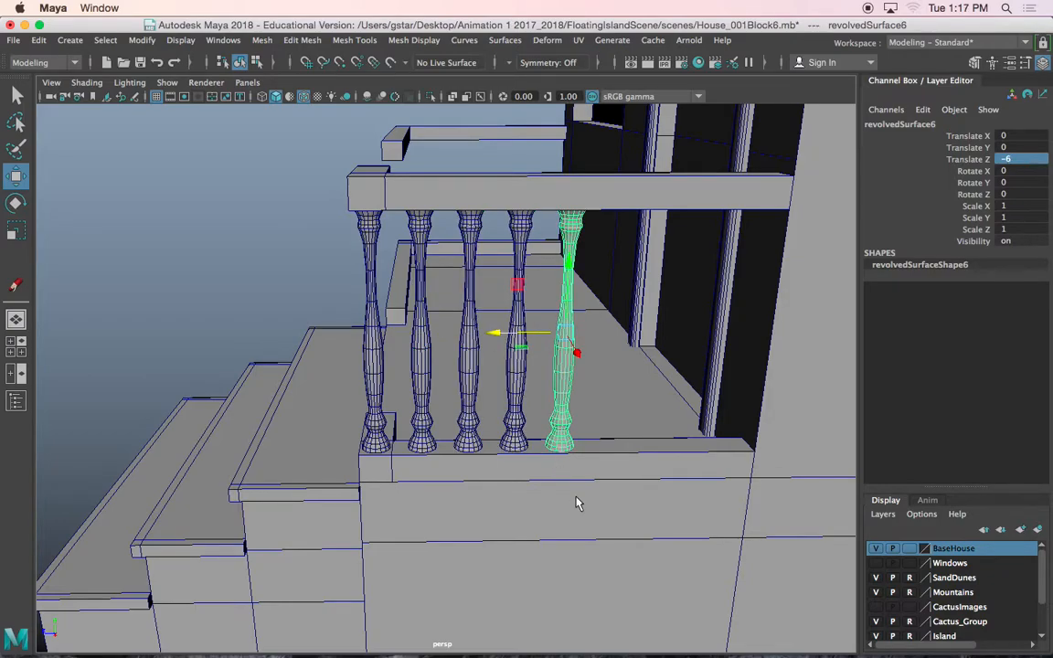
pyautogui.hotkey('shift', 'd')
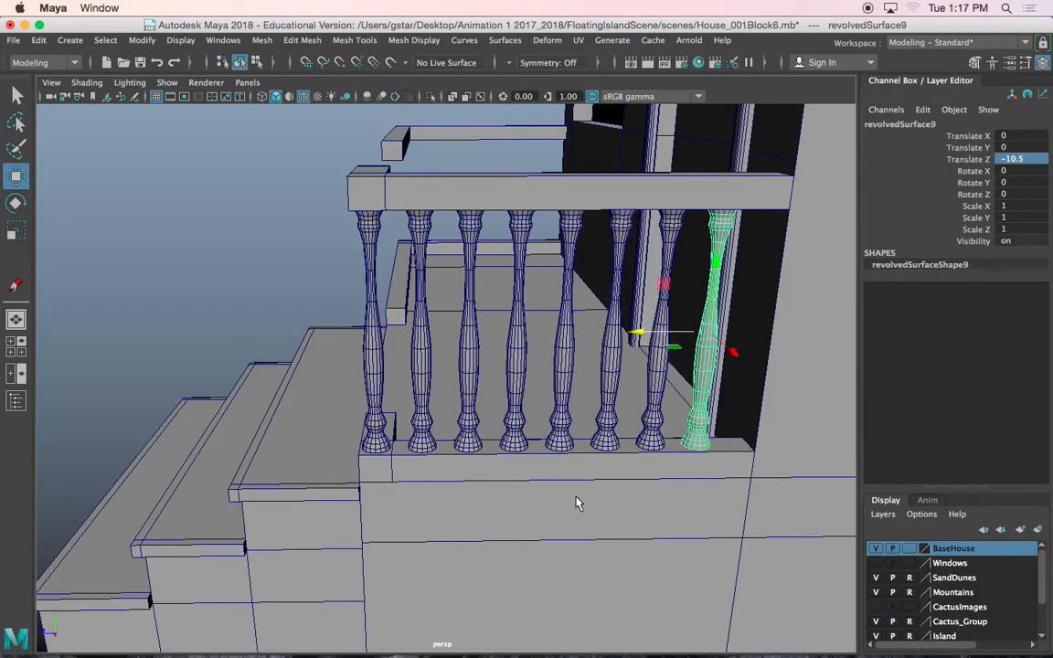
# Repeat Duplicate with Transform once more so the last baluster sits at Translate Z -12.
pyautogui.hotkey('shift', 'd')
pyautogui.keyDown('alt'); pyautogui.moveTo(662, 407); pyautogui.dragTo(646, 444); pyautogui.keyUp('alt')
pyautogui.scroll(6, 546, 441)
pyautogui.scroll(-5, 645, 444)
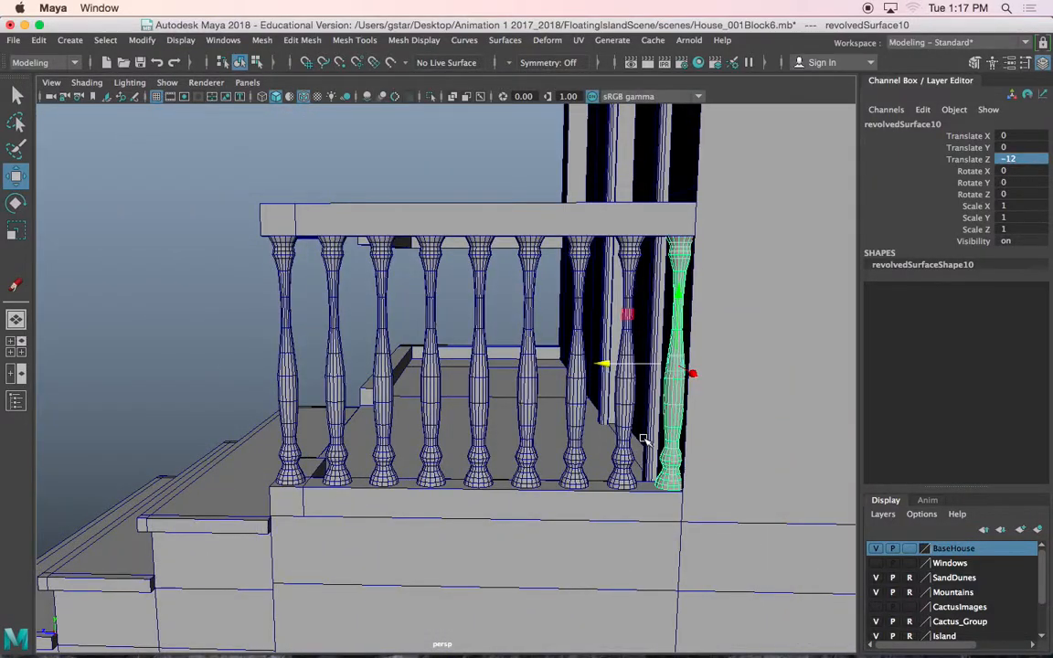
# Delete all the duplicated balusters along the side railing, keeping only the one on the corner block.
pyautogui.click(629, 411)
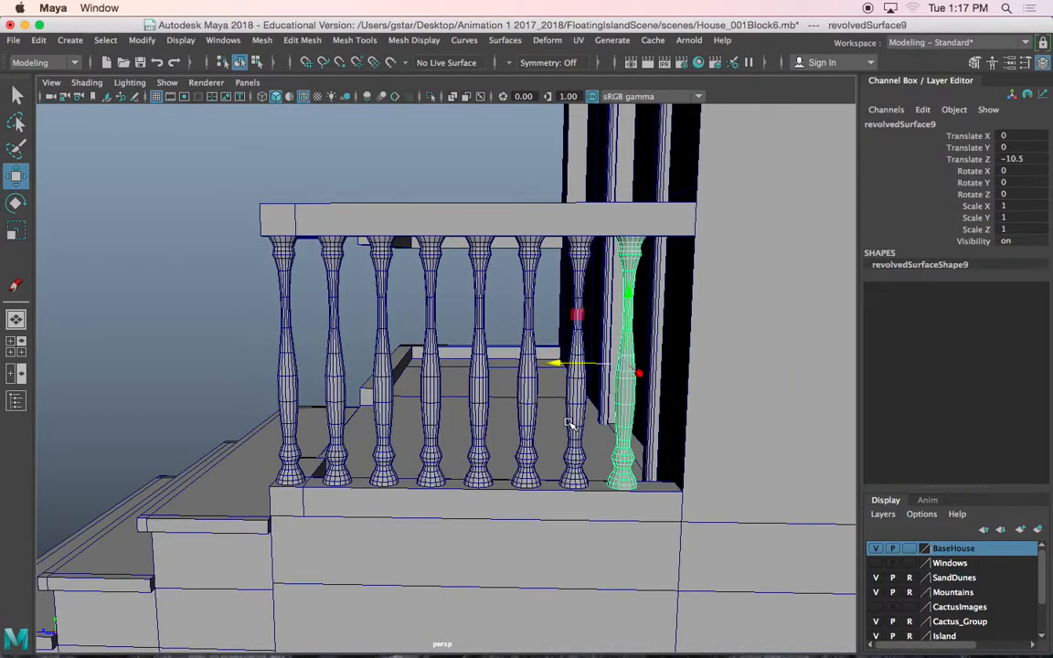
pyautogui.press('Delete')
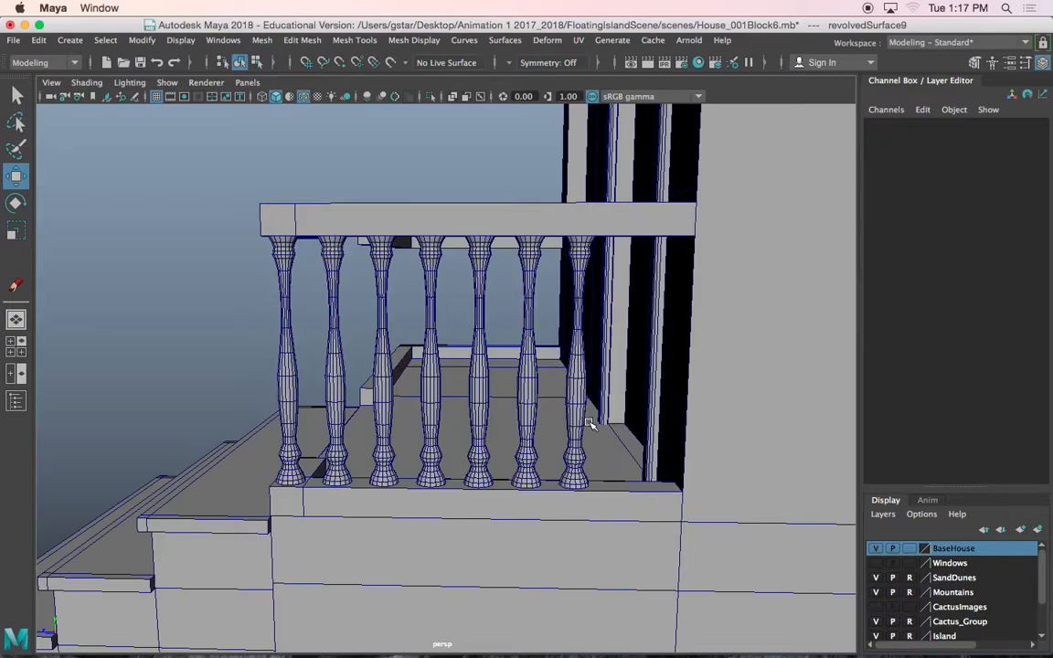
pyautogui.click(582, 384)
pyautogui.press('Delete')
pyautogui.moveTo(542, 319); pyautogui.dragTo(336, 289)
pyautogui.press('Delete')
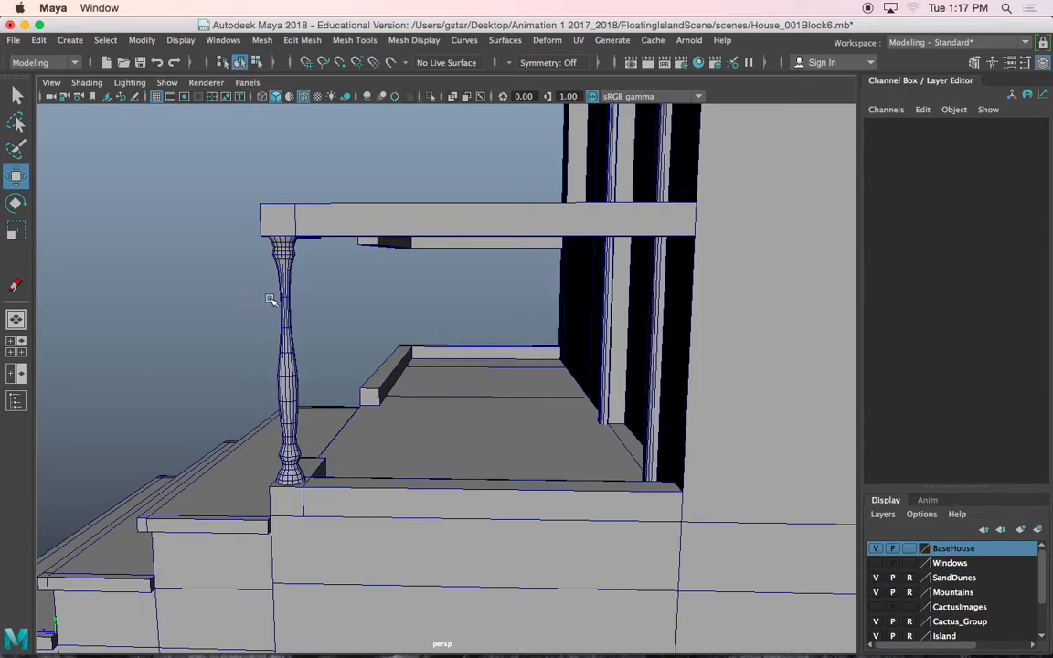
# Duplicate the corner baluster and set the copy's Translate Z to -1.2.
pyautogui.click(286, 302)
pyautogui.hotkey('ctrl', 'd')
pyautogui.moveTo(234, 361); pyautogui.dragTo(292, 362)
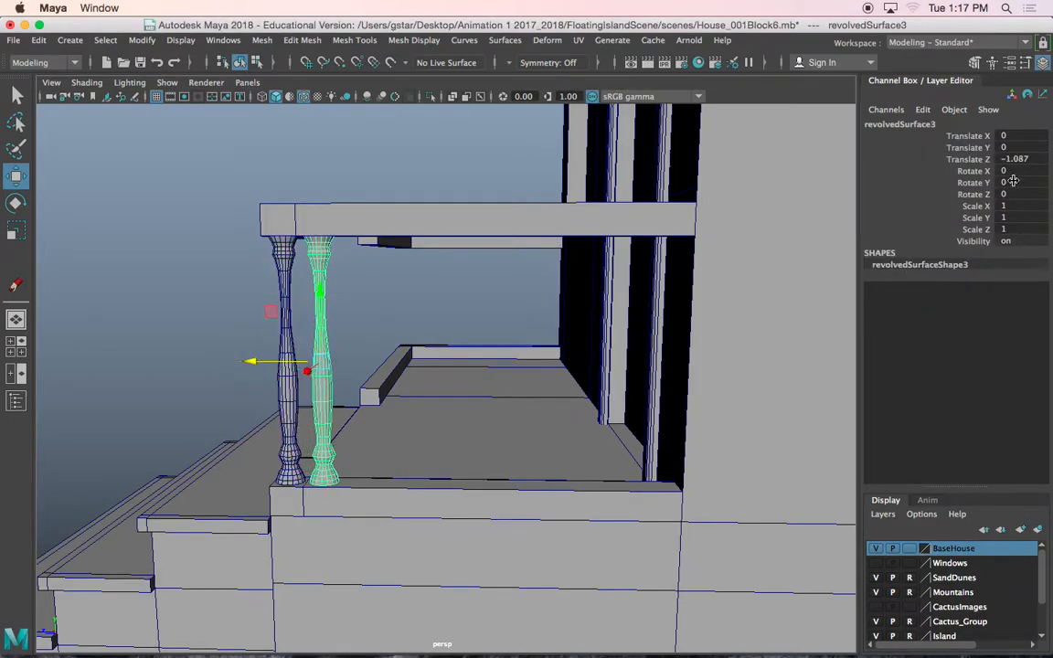
pyautogui.click(1039, 158)
pyautogui.write('-1.2')
pyautogui.press('Return')
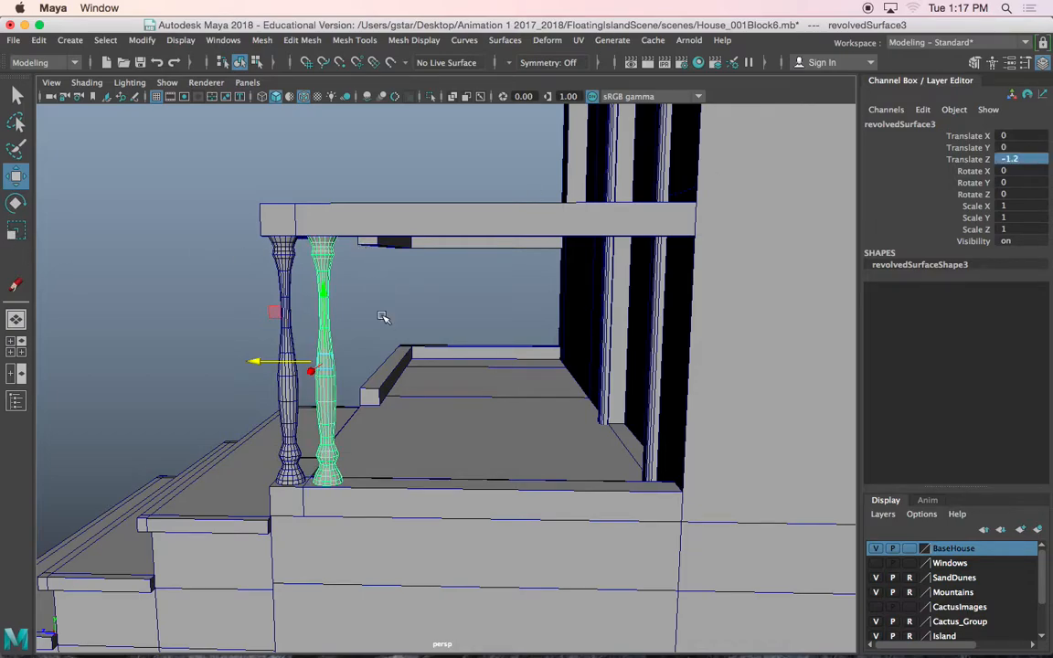
# Repeat Duplicate with Transform at the 1.2 spacing until the last baluster reaches Translate Z -12.
pyautogui.hotkey('shift', 'd')
pyautogui.hotkey('shift', 'd')
pyautogui.hotkey('shift', 'd')
pyautogui.hotkey('shift', 'd')
pyautogui.hotkey('shift', 'd')
pyautogui.hotkey('shift', 'd')
pyautogui.hotkey('shift', 'd')
pyautogui.hotkey('shift', 'd')
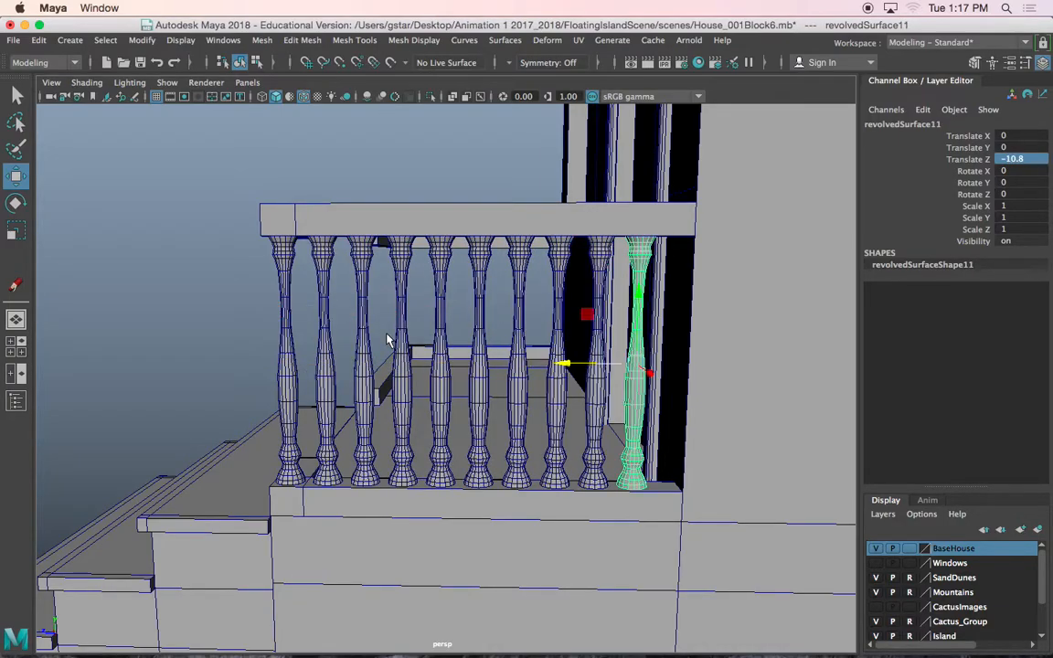
pyautogui.hotkey('shift', 'd')
pyautogui.keyDown('alt'); pyautogui.moveTo(371, 325); pyautogui.dragTo(420, 354); pyautogui.keyUp('alt')
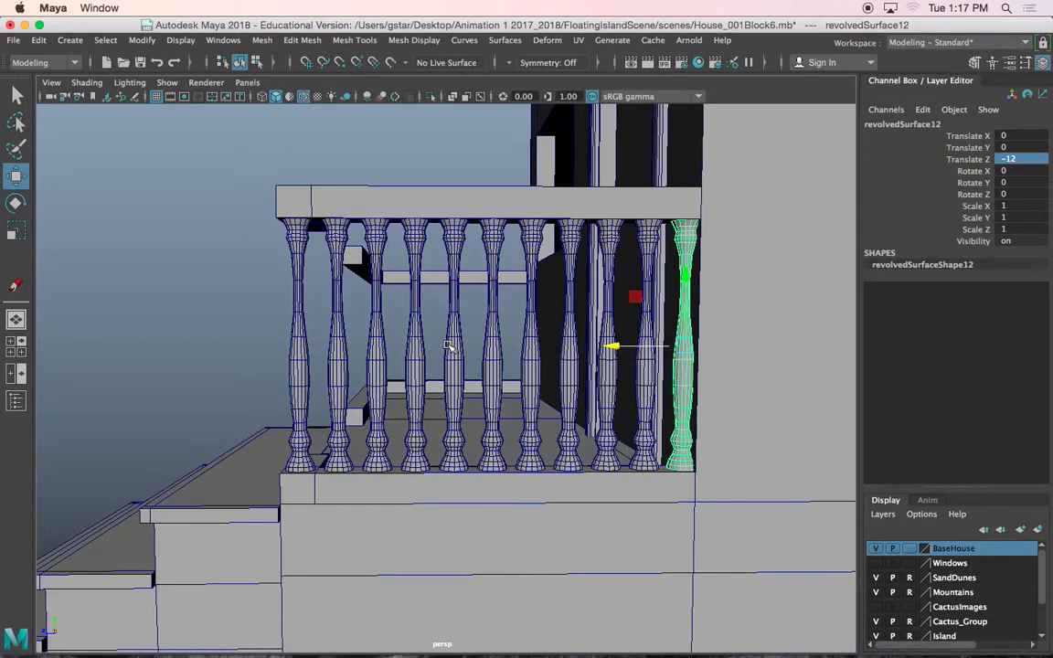
# Delete the copies spaced 1.2 apart, keeping only the corner baluster.
pyautogui.press('Delete')
pyautogui.click(642, 329)
pyautogui.press('Delete')
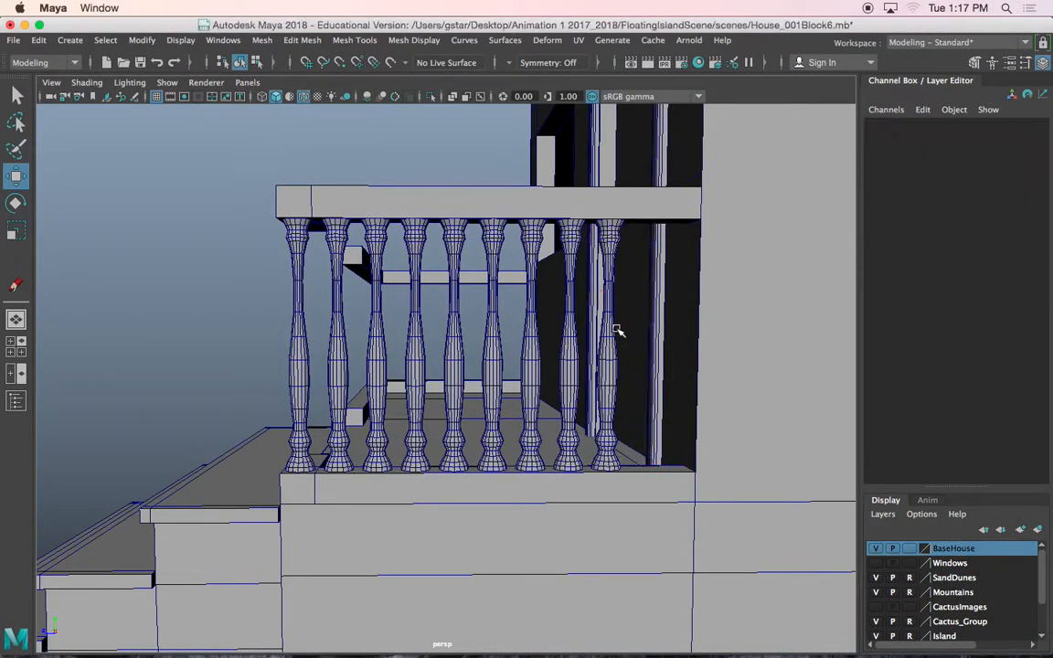
pyautogui.click(608, 329)
pyautogui.press('Delete')
pyautogui.click(569, 329)
pyautogui.press('Delete')
pyautogui.click(533, 326)
pyautogui.press('Delete')
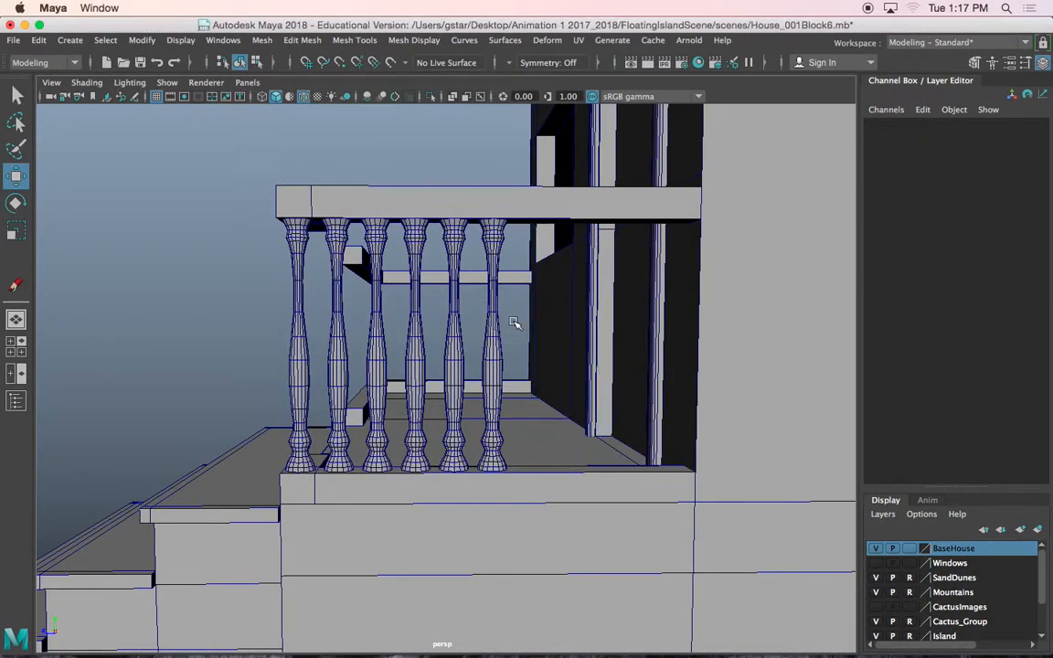
pyautogui.moveTo(335, 311); pyautogui.dragTo(331, 311)
pyautogui.press('Delete')
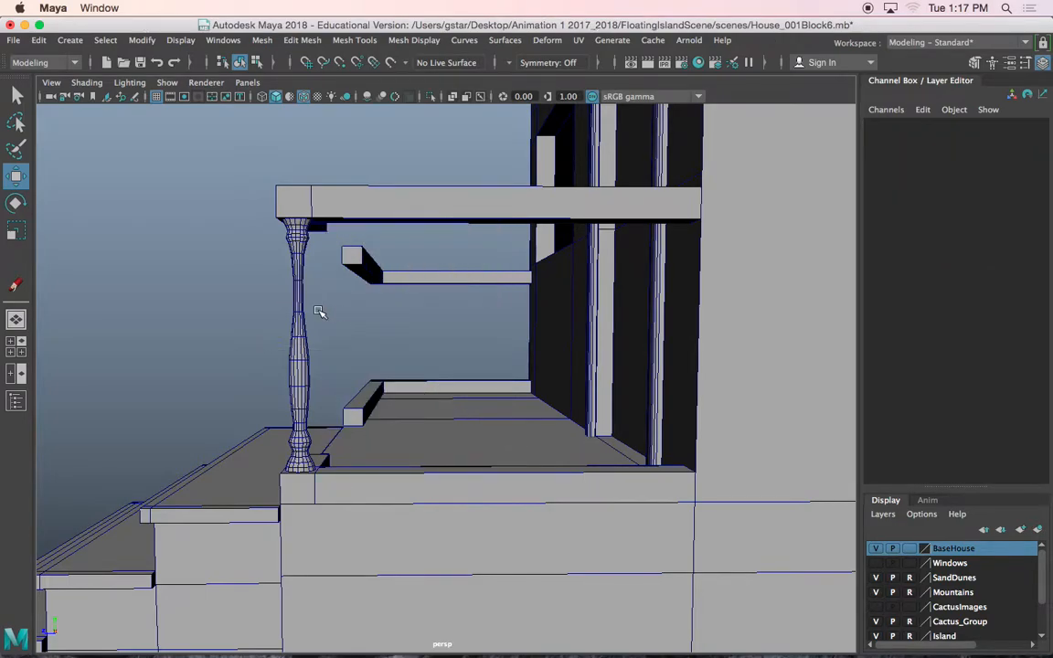
# Duplicate the corner baluster and set the copy's Translate Z to -1.
pyautogui.click(300, 313)
pyautogui.hotkey('ctrl', 'd')
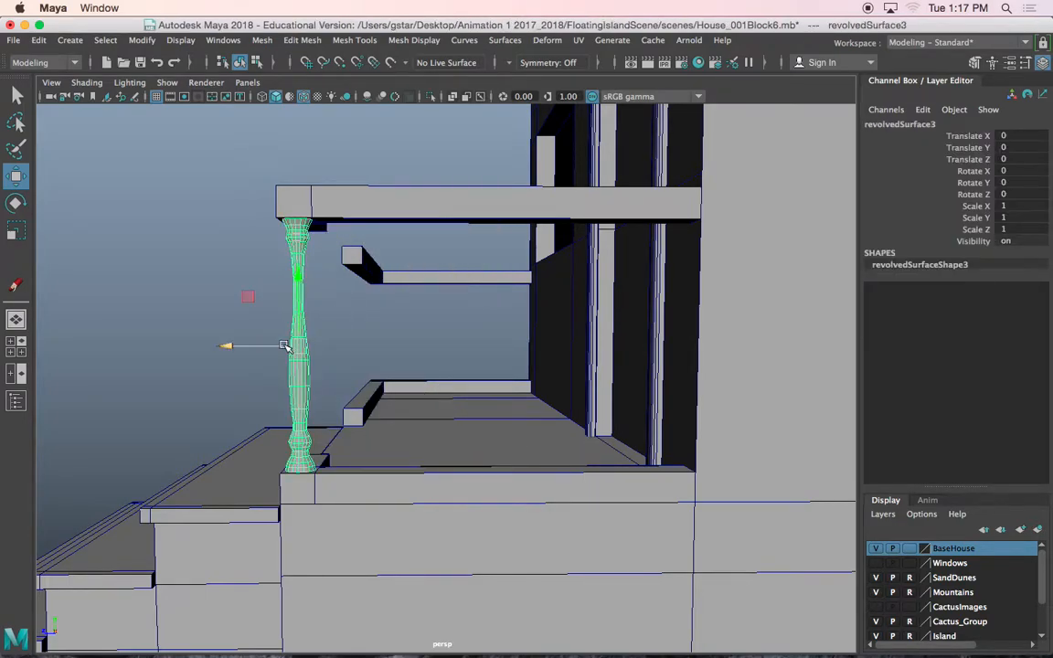
pyautogui.moveTo(286, 346); pyautogui.dragTo(339, 347)
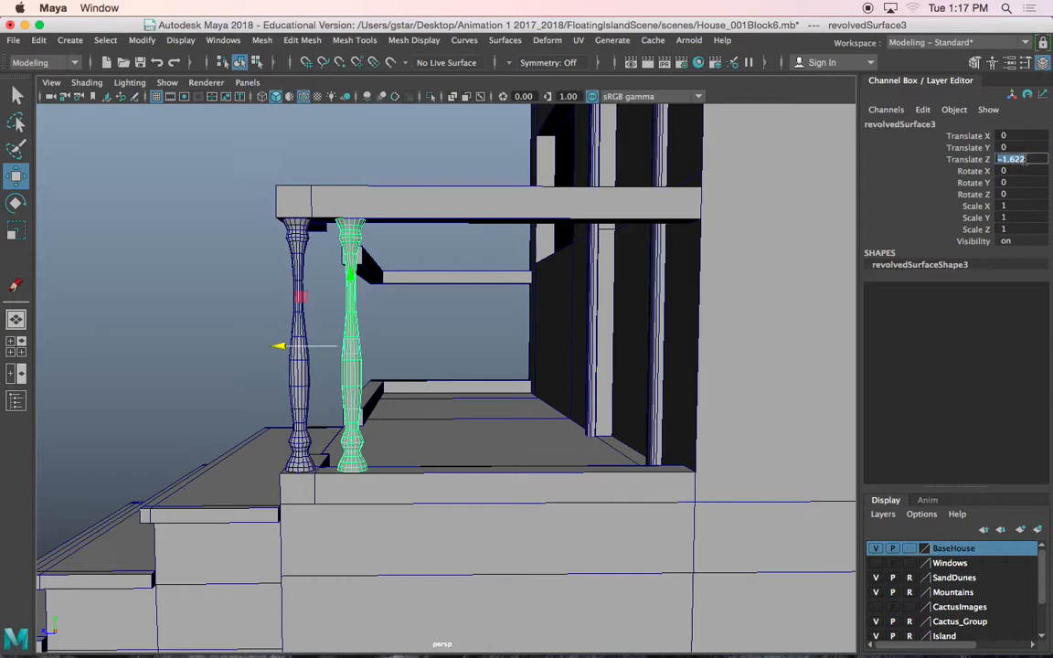
pyautogui.click(1026, 160)
pyautogui.write('-1')
pyautogui.press('Return')
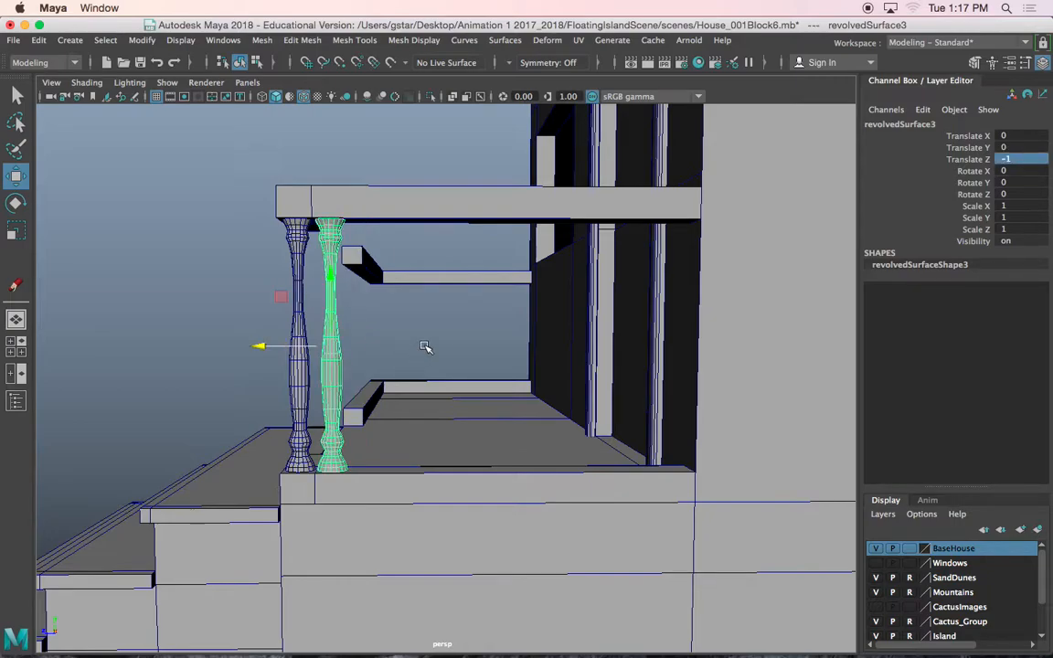
# Repeat Duplicate with Transform at a spacing of 1 along the side railing until the last baluster reaches Translate Z -12.
pyautogui.hotkey('shift', 'd')
pyautogui.hotkey('shift', 'd')
pyautogui.hotkey('shift', 'd')
pyautogui.hotkey('shift', 'd')
pyautogui.hotkey('shift', 'd')
pyautogui.hotkey('shift', 'd')
pyautogui.hotkey('shift', 'd')
pyautogui.hotkey('shift', 'd')
pyautogui.hotkey('shift', 'd')
pyautogui.hotkey('shift', 'd')
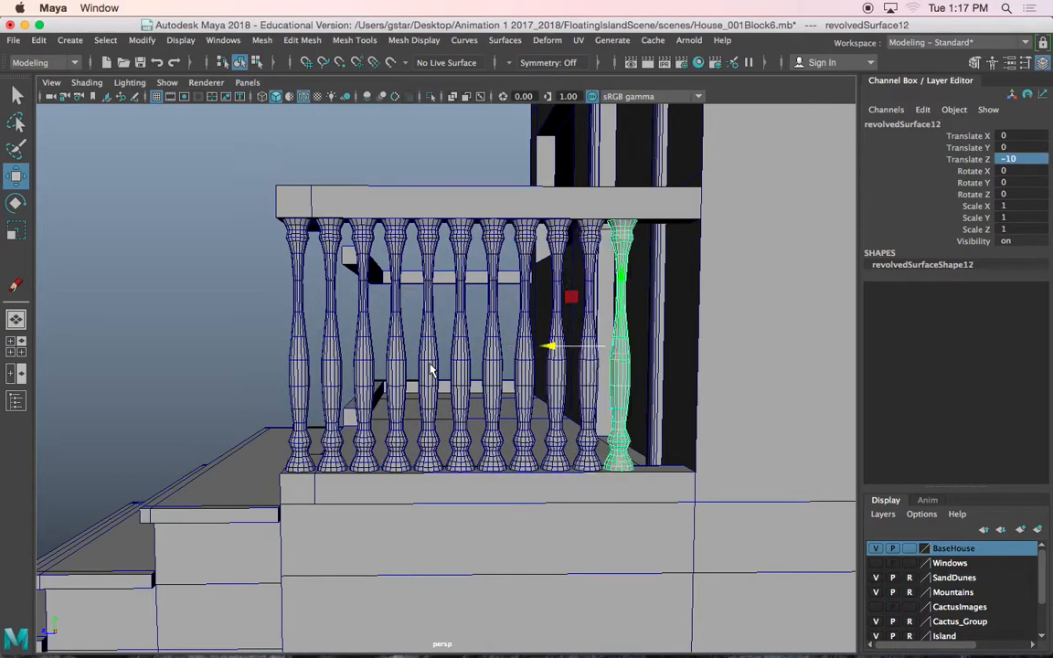
pyautogui.hotkey('shift', 'd')
pyautogui.keyDown('alt'); pyautogui.moveTo(497, 363); pyautogui.dragTo(409, 366); pyautogui.keyUp('alt')
pyautogui.scroll(5, 408, 366)
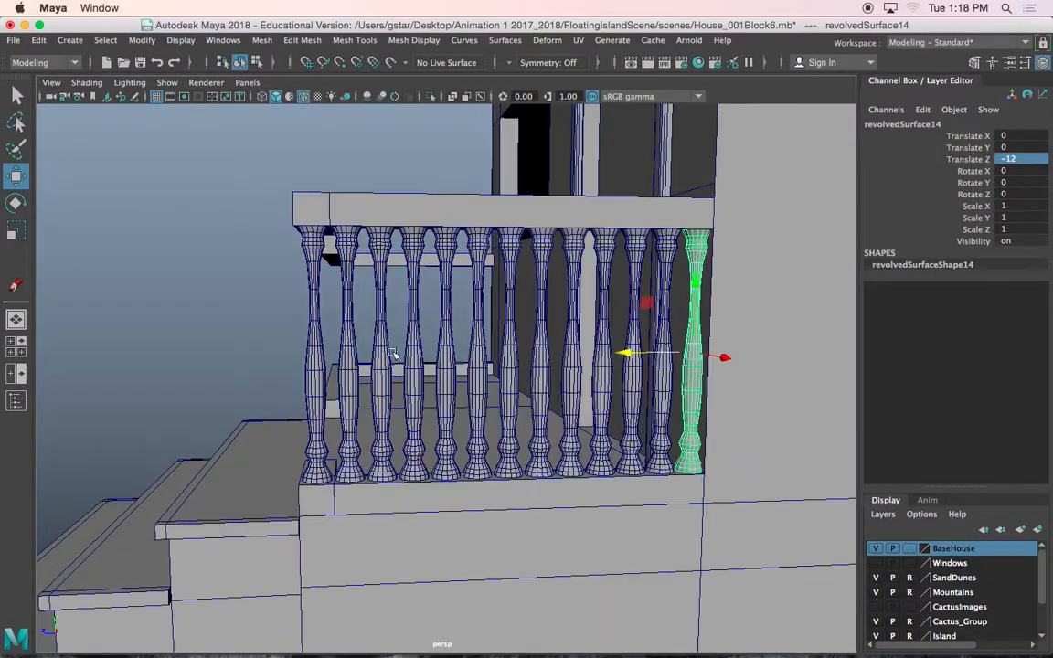
# Delete every second baluster along the side railing, starting with the copy next to the corner, to double the spacing.
pyautogui.click(350, 314)
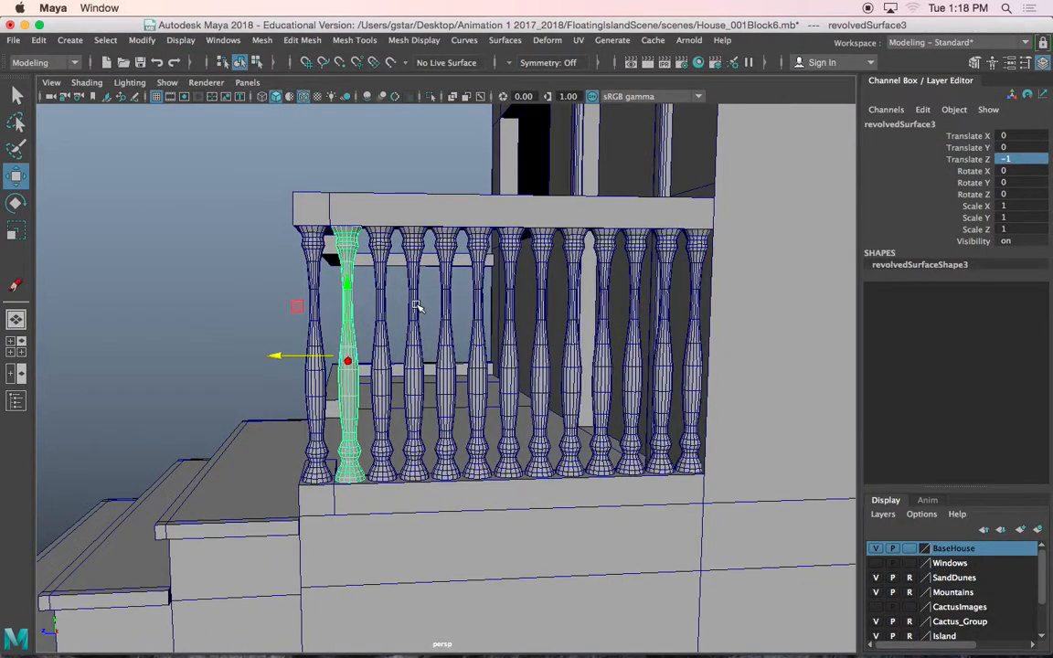
pyautogui.keyDown('shift'); pyautogui.click(416, 306); pyautogui.keyUp('shift')
pyautogui.keyDown('shift'); pyautogui.click(480, 297); pyautogui.keyUp('shift')
pyautogui.keyDown('shift'); pyautogui.click(541, 291); pyautogui.keyUp('shift')
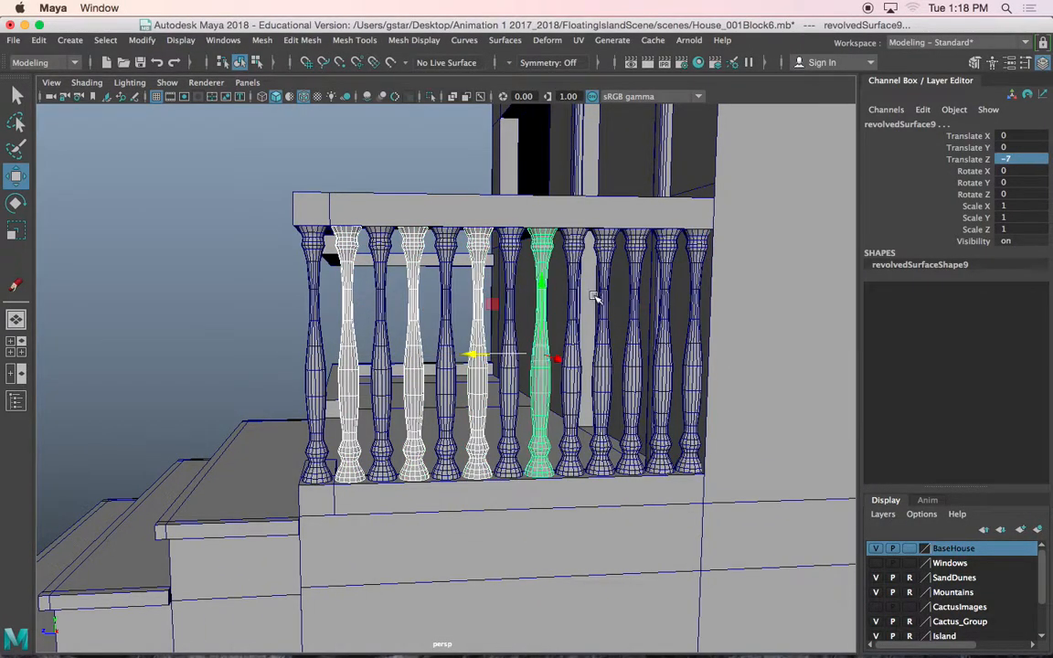
pyautogui.keyDown('shift'); pyautogui.click(603, 297); pyautogui.keyUp('shift')
pyautogui.keyDown('shift'); pyautogui.click(667, 297); pyautogui.keyUp('shift')
pyautogui.press('Delete')
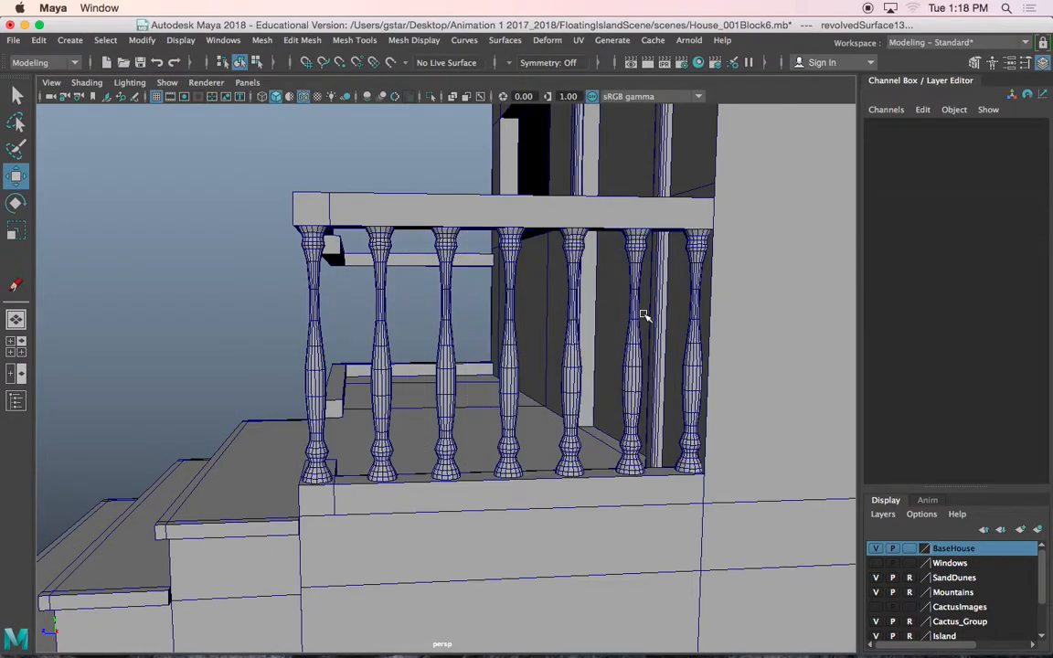
# Duplicate the corner baluster along the short front rail and set the copy's Translate X to -2.
pyautogui.keyDown('alt'); pyautogui.moveTo(611, 369); pyautogui.dragTo(520, 370); pyautogui.keyUp('alt')
pyautogui.click(406, 364)
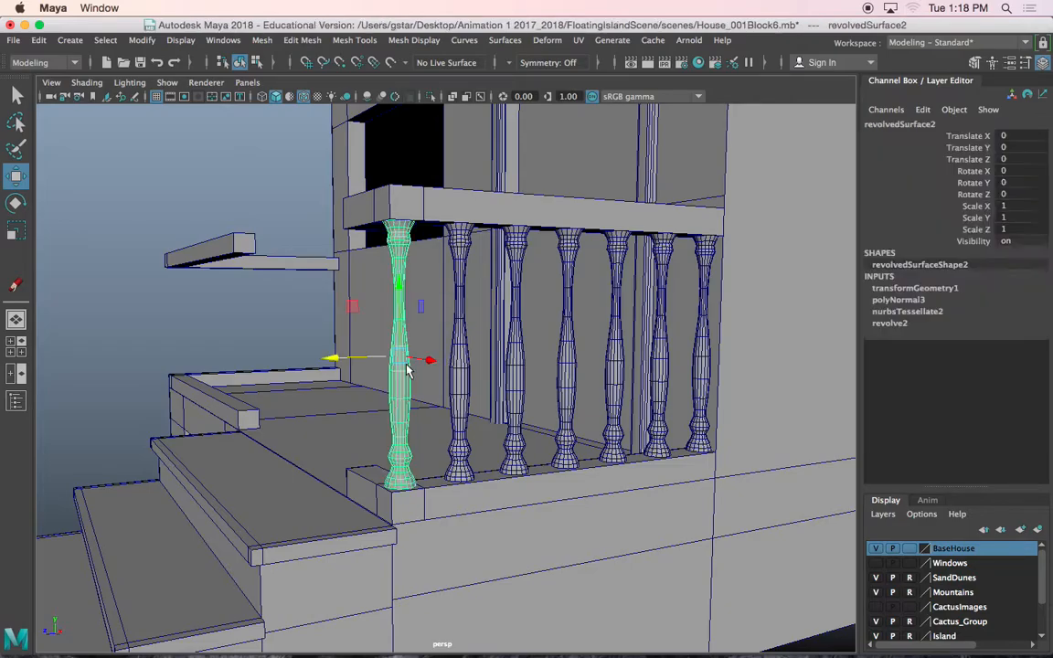
pyautogui.click(425, 327)
pyautogui.click(464, 340)
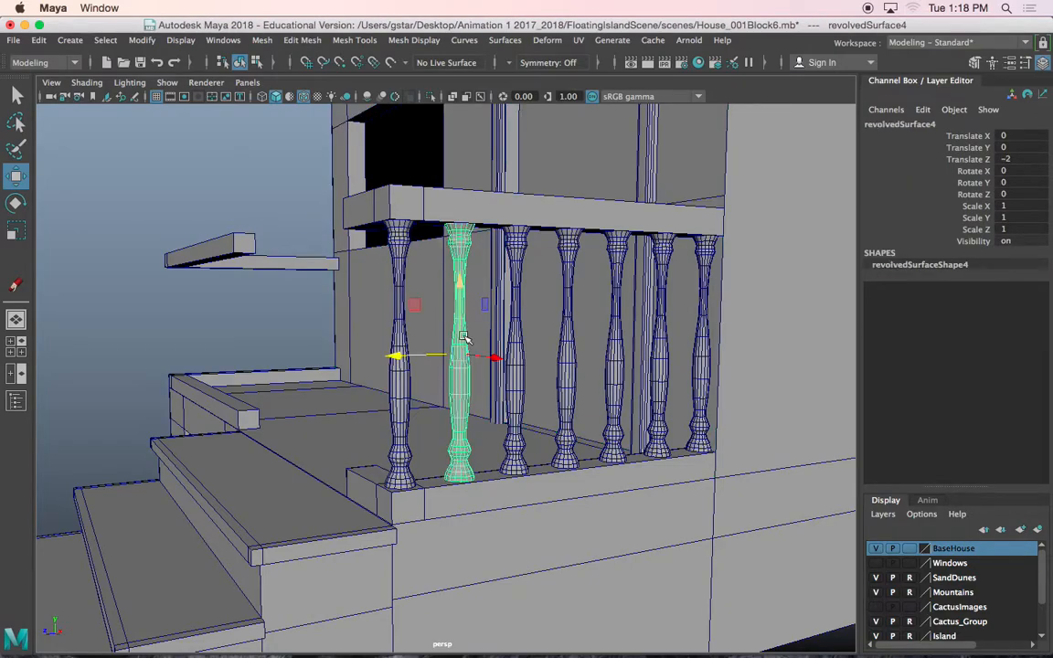
pyautogui.click(400, 327)
pyautogui.keyDown('alt'); pyautogui.moveTo(399, 328); pyautogui.dragTo(471, 345); pyautogui.keyUp('alt')
pyautogui.click(630, 365)
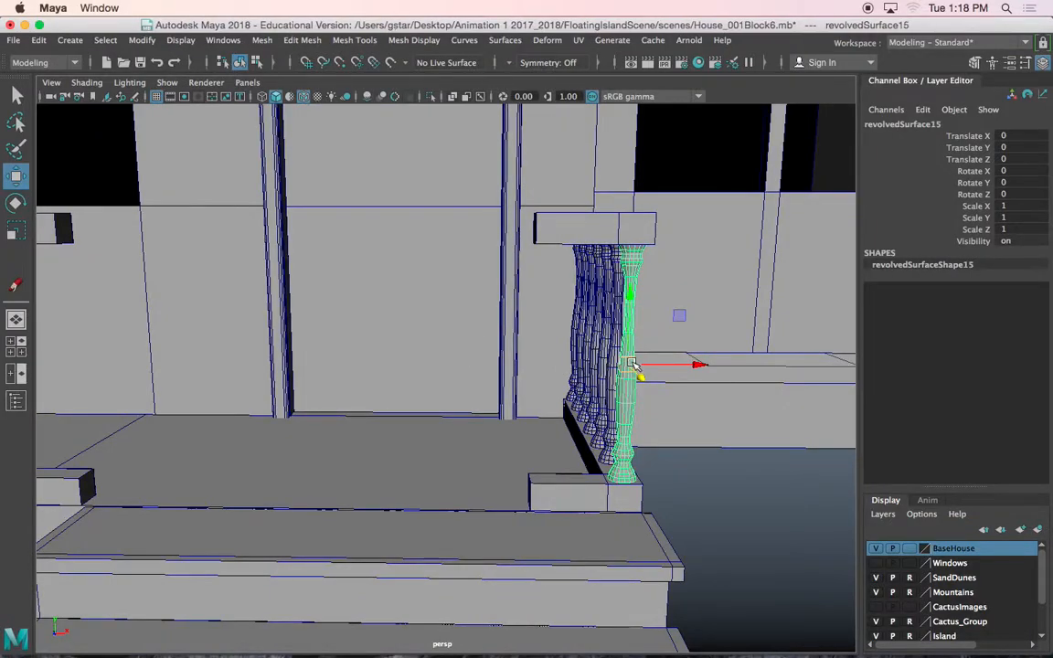
pyautogui.moveTo(663, 365); pyautogui.dragTo(614, 370)
pyautogui.click(1017, 135)
pyautogui.write('-2')
pyautogui.press('Return')
# Duplicate the front baluster, move the copy to about -38.83 in X on the porch's opposite corner block and freeze its transformations.
pyautogui.scroll(-5, 476, 301)
pyautogui.keyDown('alt'); pyautogui.moveTo(469, 330); pyautogui.dragTo(443, 344); pyautogui.keyUp('alt')
pyautogui.keyDown('alt'); pyautogui.moveTo(434, 346); pyautogui.dragTo(540, 347, button='middle'); pyautogui.keyUp('alt')
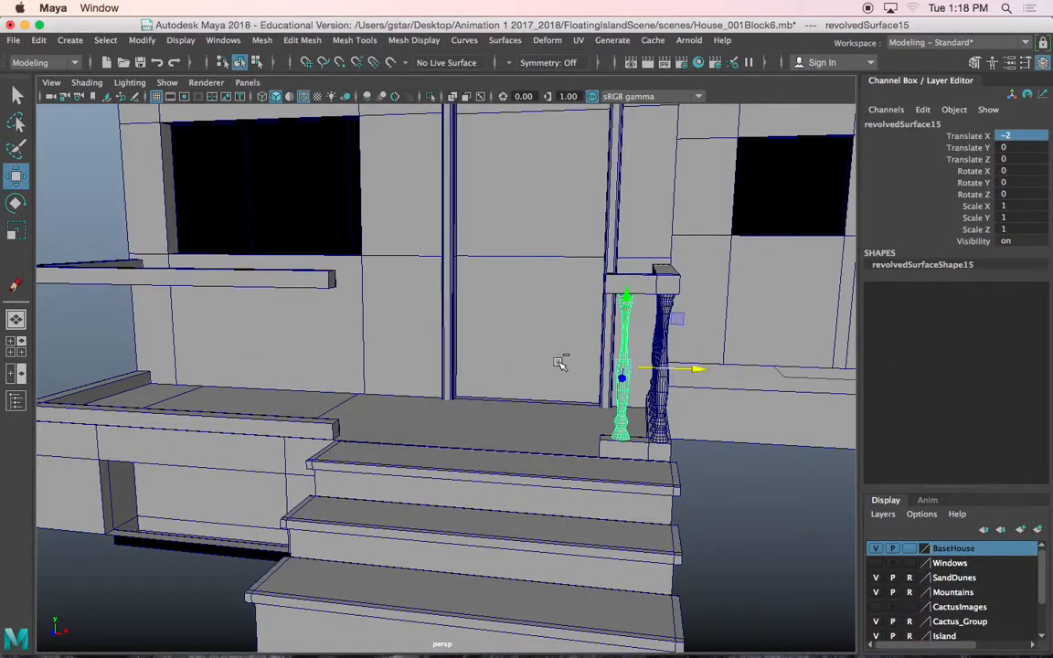
pyautogui.moveTo(665, 370); pyautogui.dragTo(367, 386)
pyautogui.keyDown('alt'); pyautogui.moveTo(331, 391); pyautogui.dragTo(424, 394, button='middle'); pyautogui.keyUp('alt')
pyautogui.keyDown('alt'); pyautogui.moveTo(439, 386); pyautogui.dragTo(161, 363); pyautogui.keyUp('alt')
pyautogui.press('f')
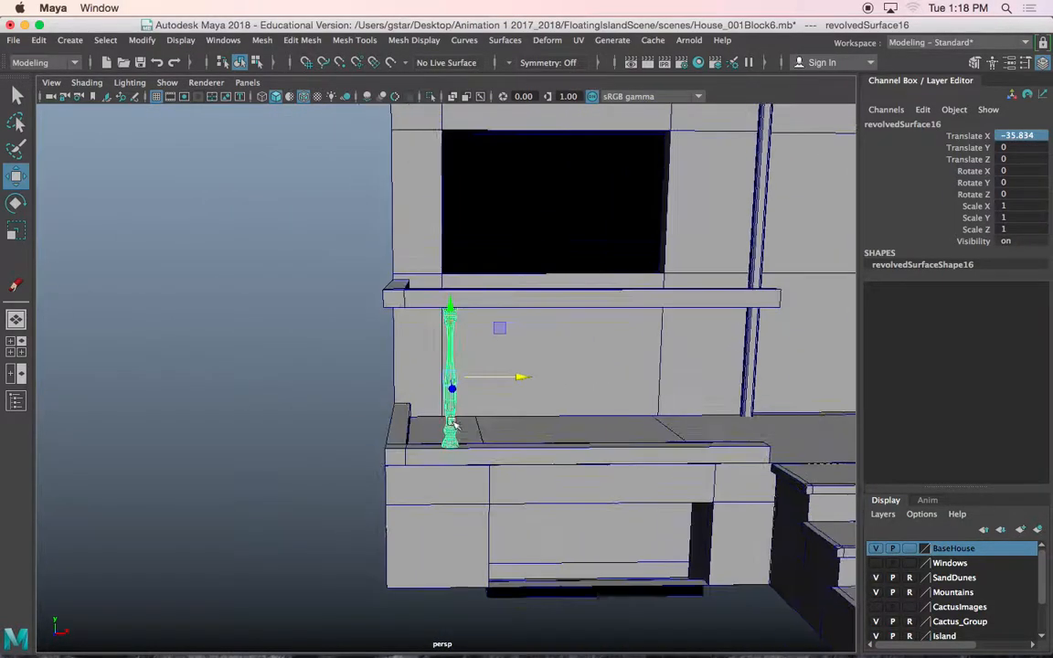
pyautogui.keyDown('alt'); pyautogui.moveTo(504, 379); pyautogui.dragTo(542, 381, button='middle'); pyautogui.keyUp('alt')
pyautogui.moveTo(540, 378); pyautogui.dragTo(510, 392)
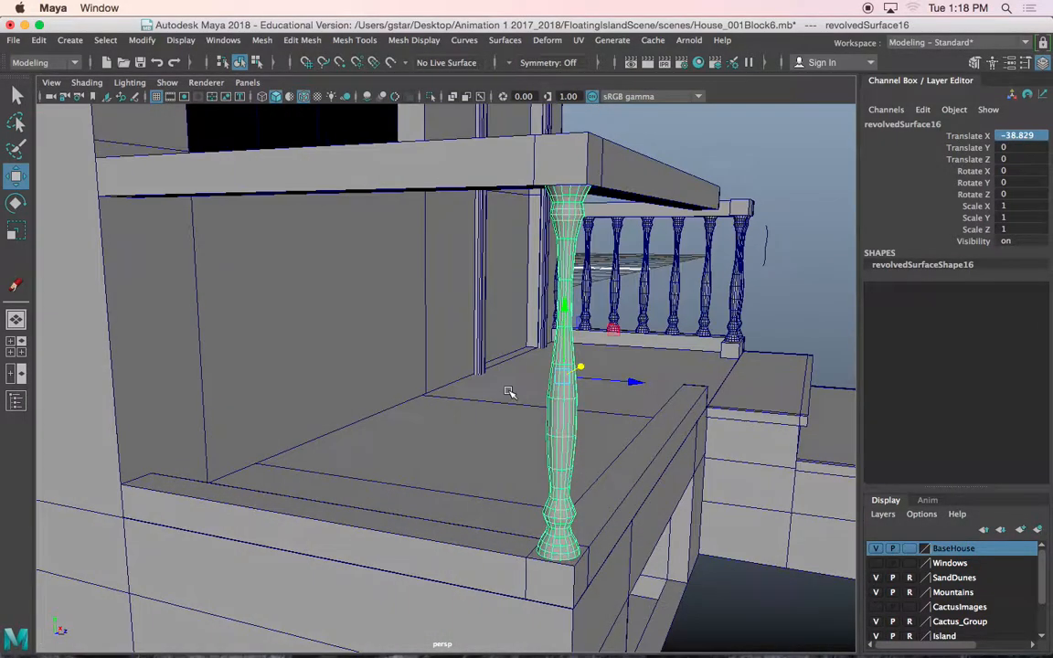
pyautogui.click(142, 41)
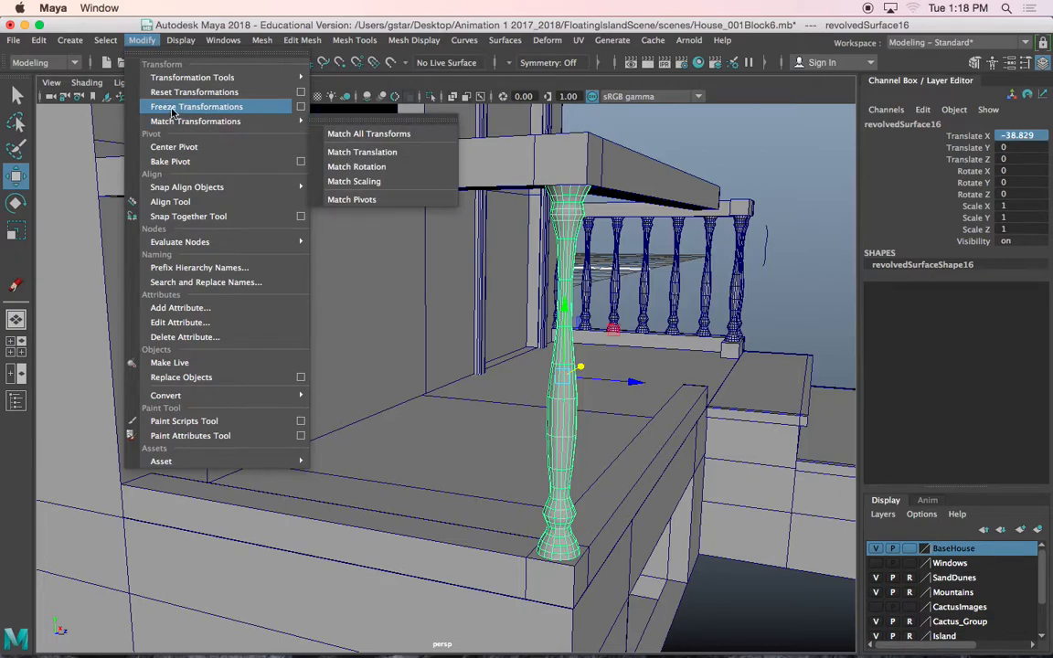
pyautogui.click(211, 106)
# Duplicate the opposite corner's baluster along its side railing and set the copy's Translate Z to -2.
pyautogui.keyDown('alt'); pyautogui.moveTo(469, 364); pyautogui.dragTo(509, 372); pyautogui.keyUp('alt')
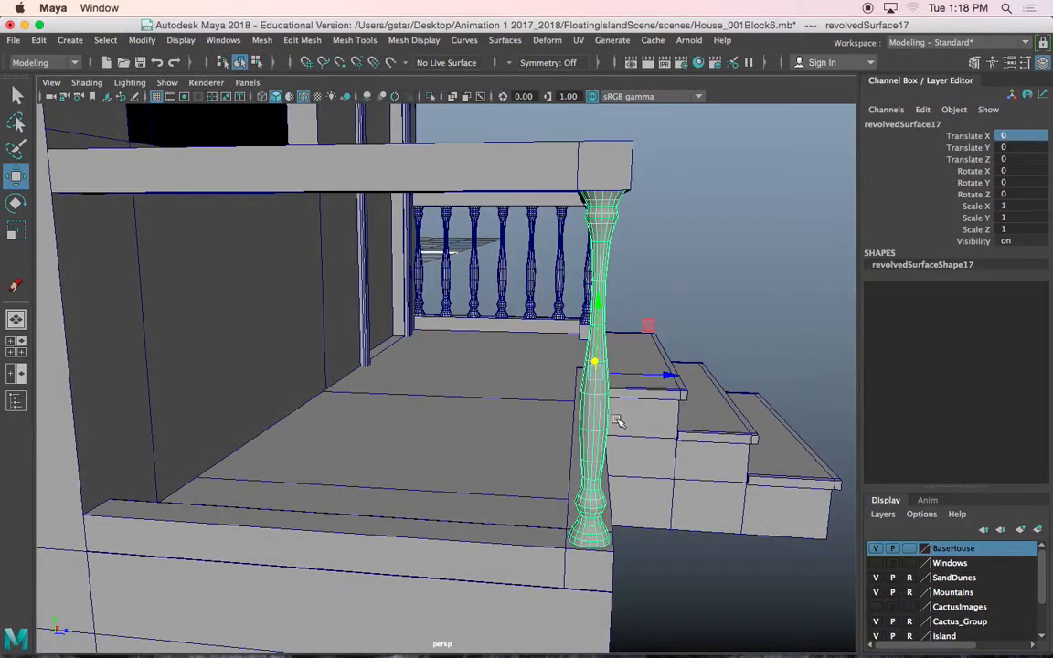
pyautogui.moveTo(633, 377); pyautogui.dragTo(545, 374)
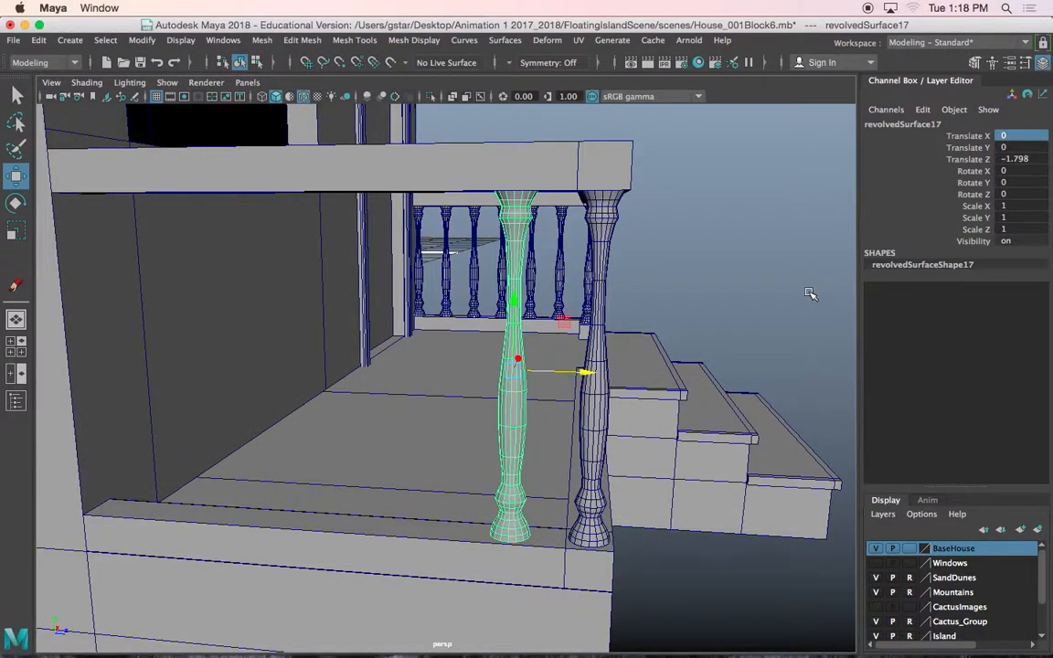
pyautogui.doubleClick(1017, 159)
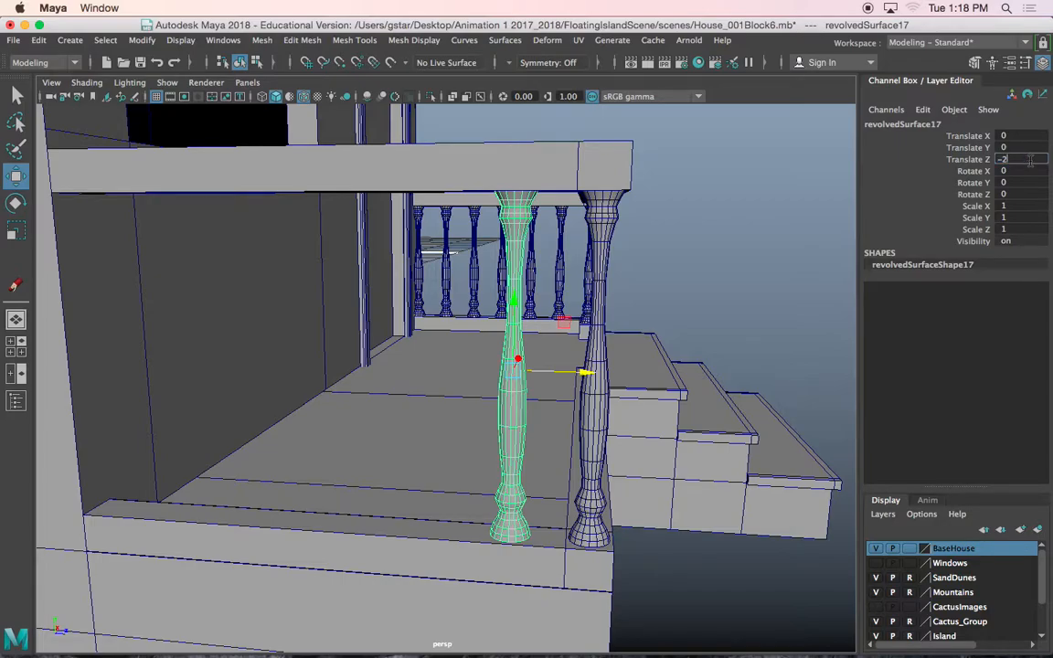
pyautogui.write('-2')
pyautogui.press('Return')
pyautogui.moveTo(650, 271)
pyautogui.keyDown('alt'); pyautogui.mouseDown()
pyautogui.moveTo(666, 263)
pyautogui.moveTo(656, 268)
pyautogui.mouseUp(); pyautogui.keyUp('alt')
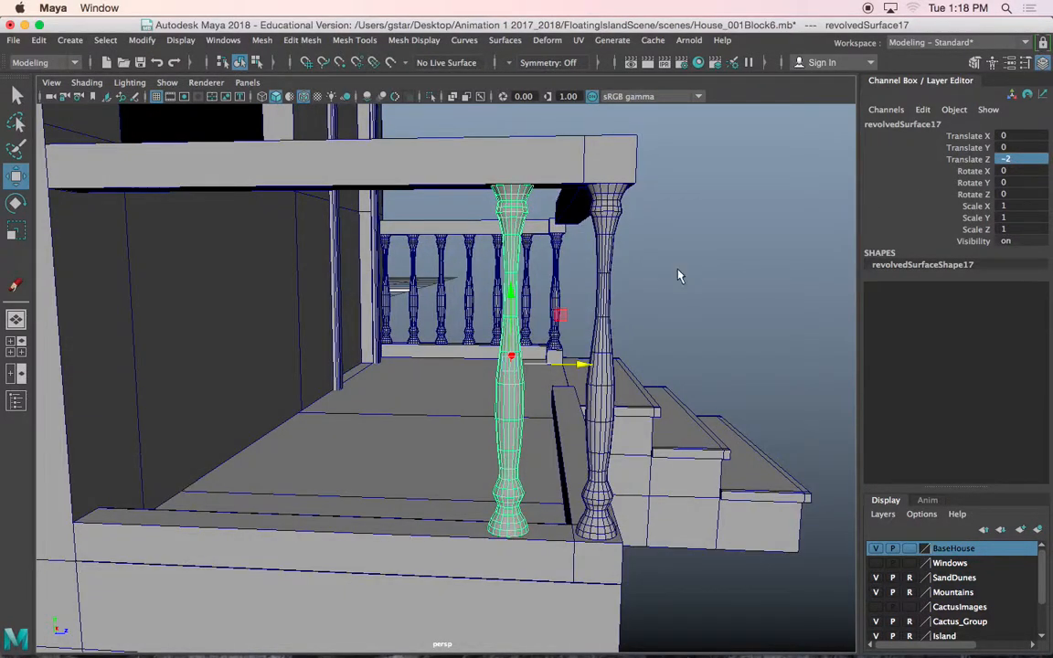
# Repeat Duplicate with Transform along the opposite side railing until the last baluster reaches Translate Z -12.
pyautogui.hotkey('shift', 'd')
pyautogui.hotkey('shift', 'd')
pyautogui.hotkey('shift', 'd')
pyautogui.hotkey('shift', 'd')
pyautogui.hotkey('shift', 'd')
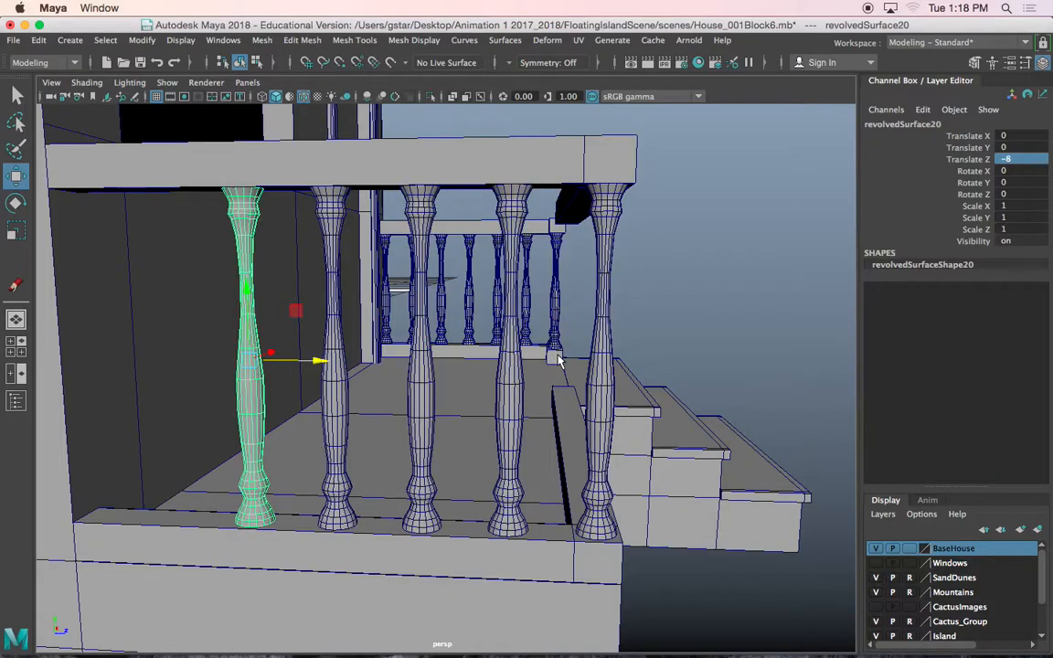
pyautogui.press('super+z')
pyautogui.press('super+z')
pyautogui.press('super+z')
pyautogui.press('super+z')
pyautogui.press('super+z')
pyautogui.press('super+z')
pyautogui.press('super+z')
pyautogui.press('super+z')
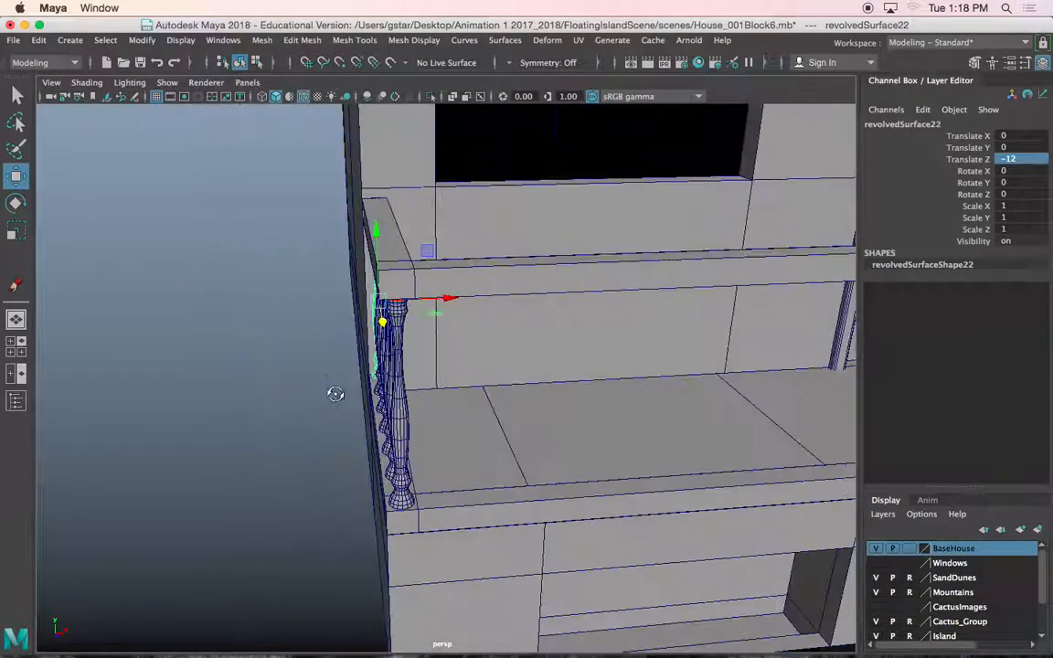
# Duplicate the corner baluster along the long front rail and set the copy's Translate X to 2.
pyautogui.keyDown('alt'); pyautogui.moveTo(399, 417); pyautogui.dragTo(462, 390); pyautogui.keyUp('alt')
pyautogui.doubleClick(1029, 135)
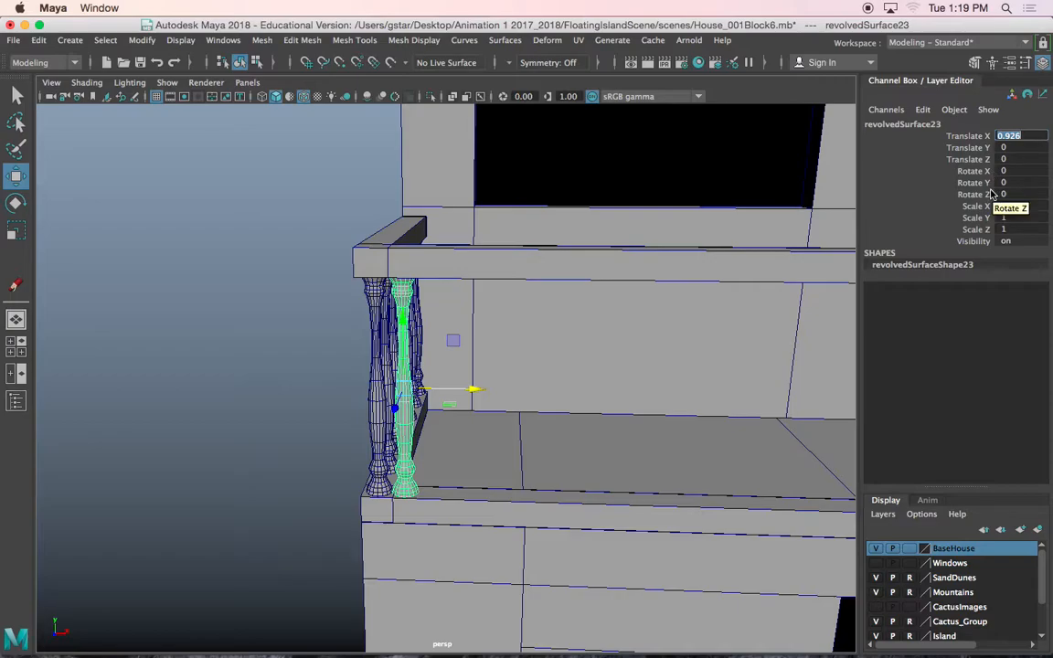
pyautogui.press('Return')
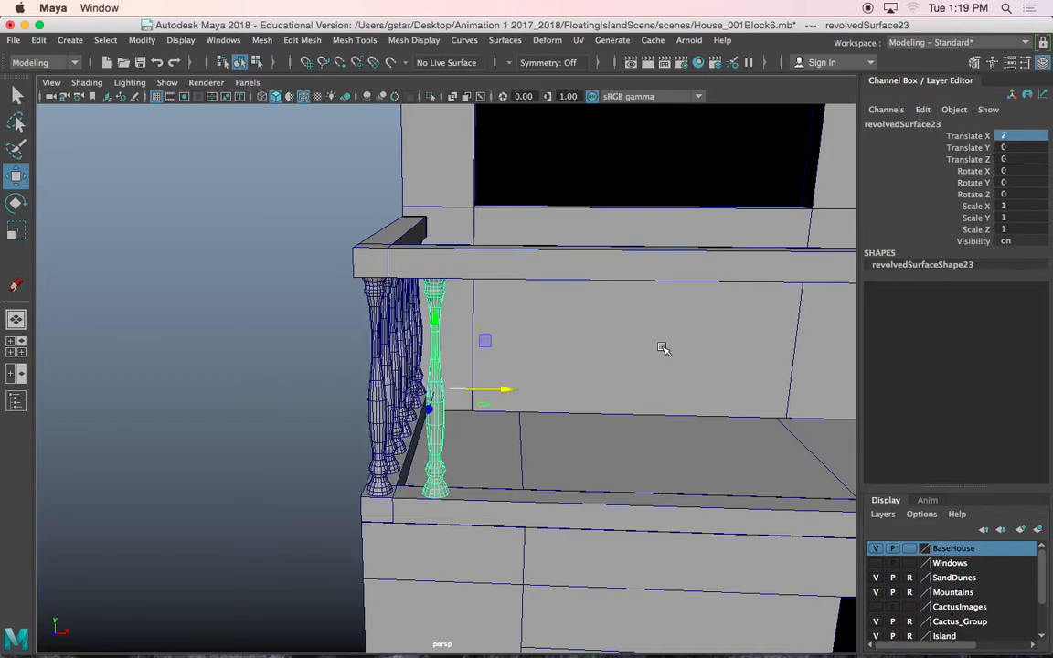
# Repeat Duplicate with Transform along the long front rail until the last baluster reaches Translate X 20.
pyautogui.hotkey('shift', 'd')
pyautogui.hotkey('shift', 'd')
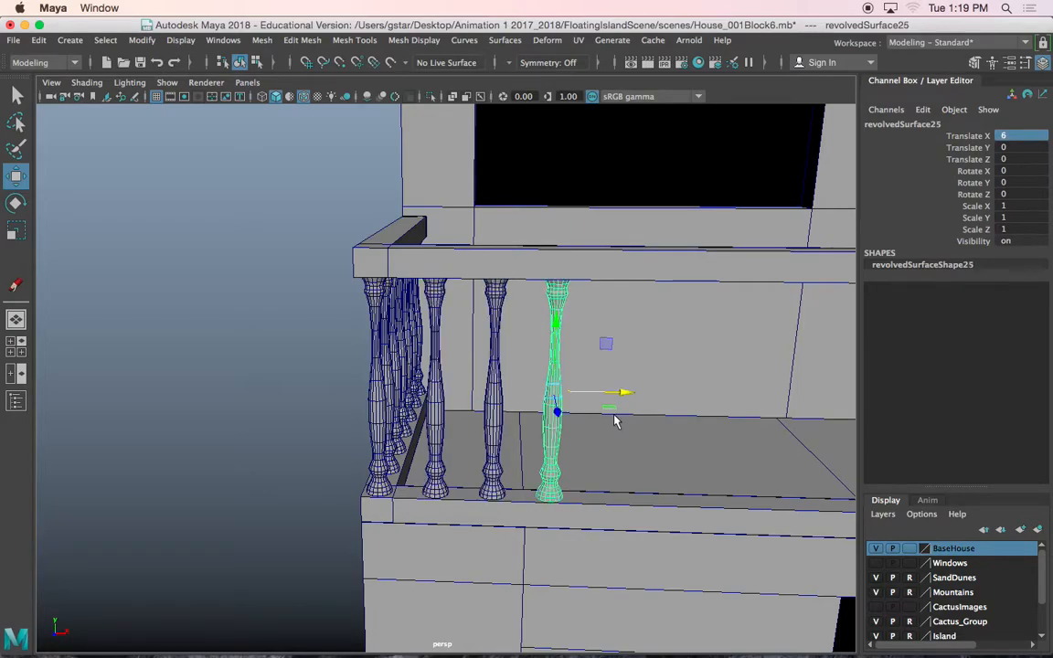
pyautogui.hotkey('shift', 'd')
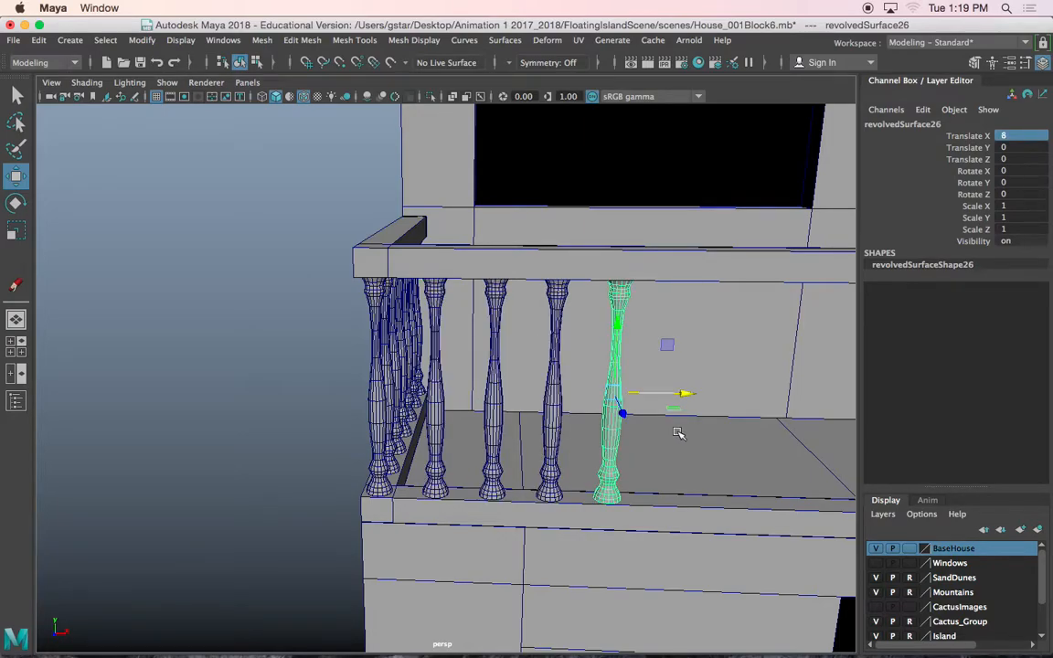
pyautogui.scroll(-3, 682, 429)
pyautogui.hotkey('shift', 'd')
pyautogui.hotkey('shift', 'd')
pyautogui.hotkey('shift', 'd')
pyautogui.hotkey('shift', 'd')
pyautogui.hotkey('shift', 'd')
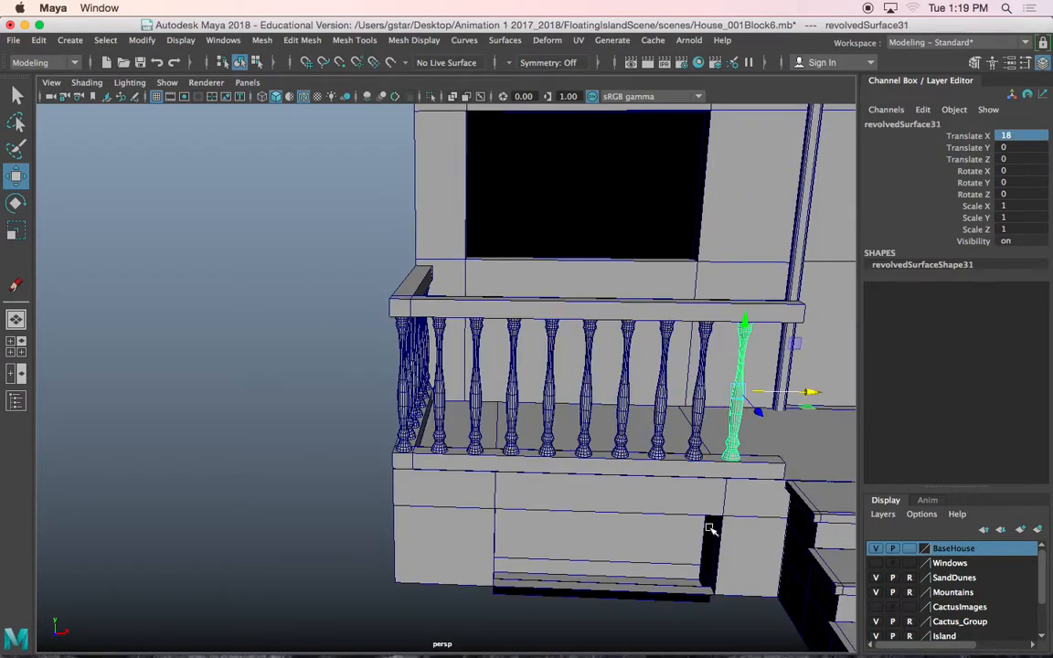
pyautogui.keyDown('alt'); pyautogui.moveTo(777, 446); pyautogui.dragTo(486, 426); pyautogui.keyUp('alt')
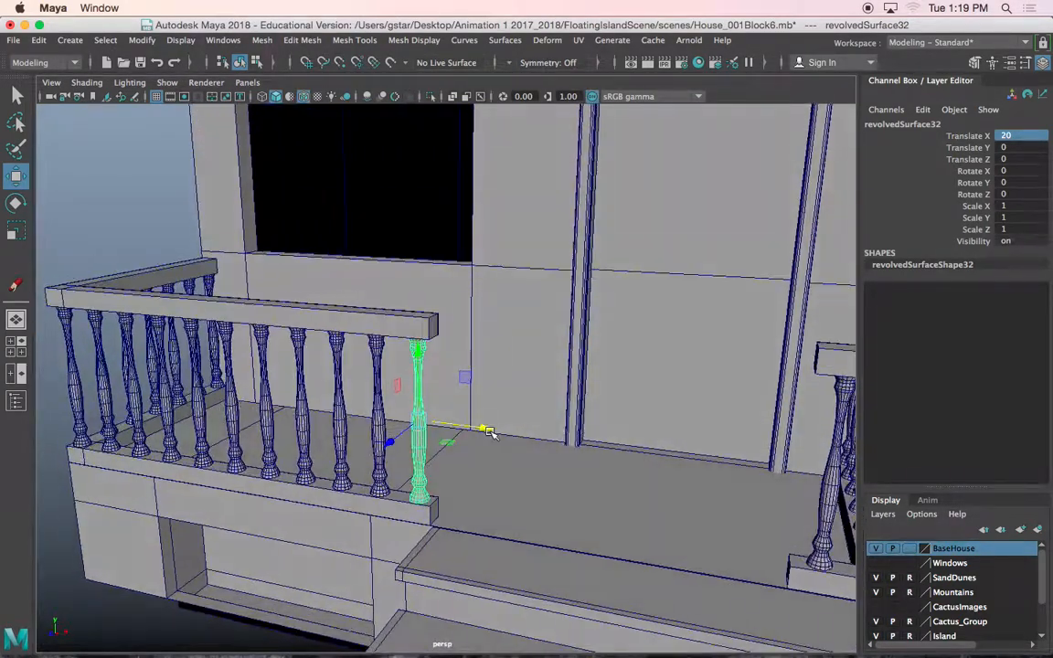
# Extrude the stair-side end faces of the long railing's upper and lower rails and move them outward along X past the last baluster.
pyautogui.scroll(3, 486, 427)
pyautogui.click(417, 294)
pyautogui.keyDown('alt'); pyautogui.moveTo(407, 403); pyautogui.dragTo(415, 393); pyautogui.keyUp('alt')
pyautogui.scroll(4, 448, 298)
pyautogui.scroll(-3, 430, 205)
pyautogui.keyDown('alt'); pyautogui.moveTo(426, 337); pyautogui.dragTo(403, 330, button='middle'); pyautogui.keyUp('alt')
pyautogui.moveTo(402, 207); pyautogui.dragTo(401, 244, button='right')
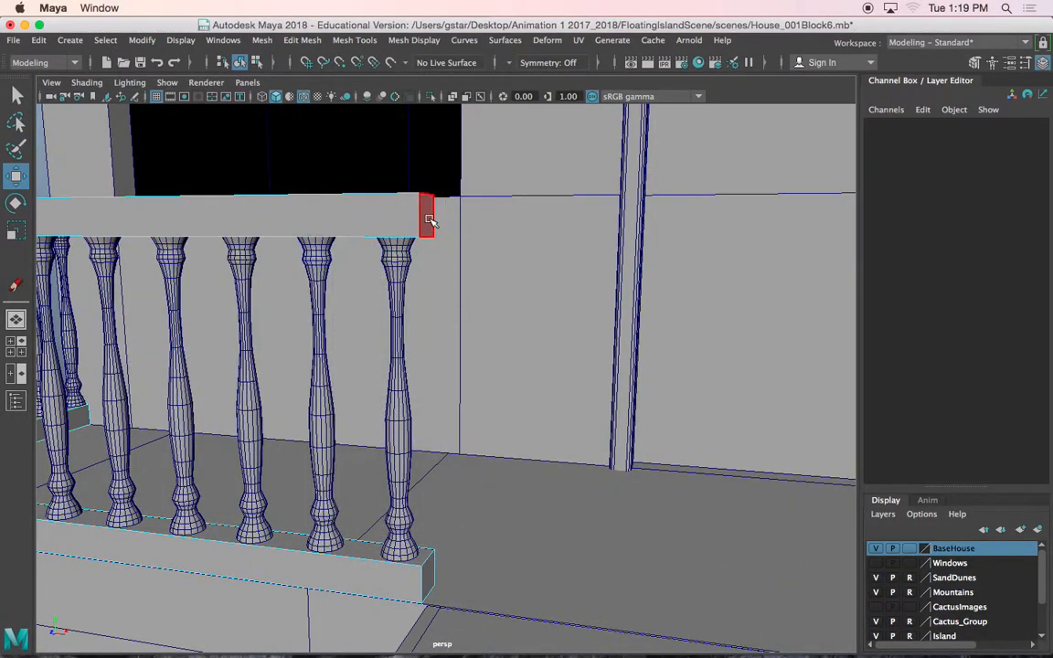
pyautogui.click(428, 215)
pyautogui.scroll(2, 420, 484)
pyautogui.keyDown('shift'); pyautogui.click(413, 505); pyautogui.keyUp('shift')
pyautogui.keyDown('alt'); pyautogui.moveTo(413, 505); pyautogui.dragTo(416, 457); pyautogui.keyUp('alt')
pyautogui.hotkey('ctrl', 'e')
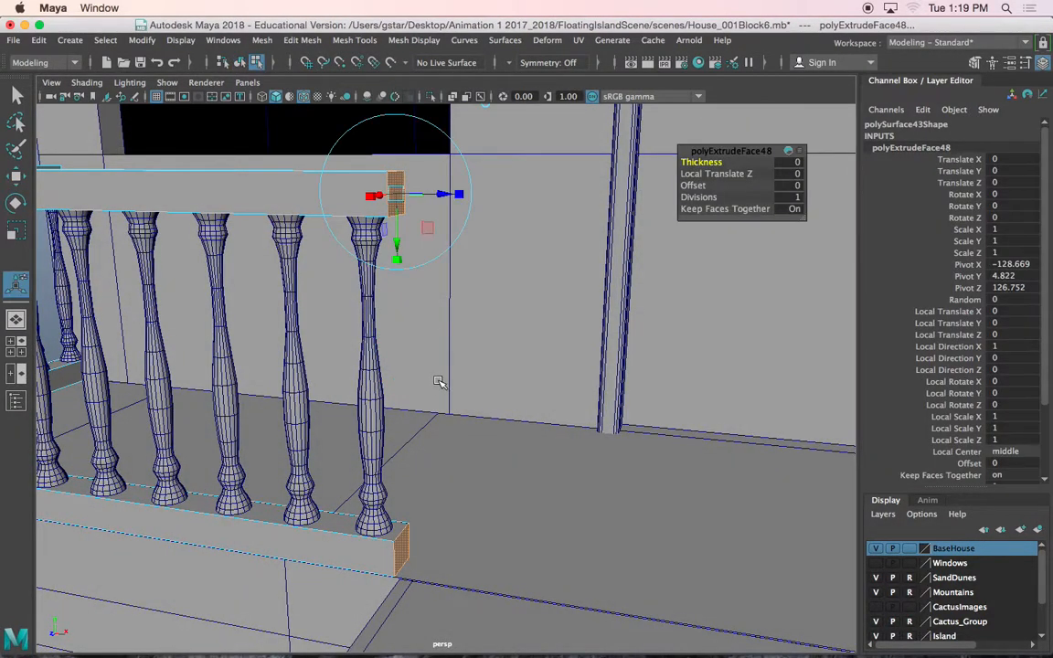
pyautogui.press('w')
pyautogui.moveTo(447, 387); pyautogui.dragTo(475, 393)
pyautogui.keyDown('alt'); pyautogui.moveTo(431, 478); pyautogui.dragTo(465, 442); pyautogui.keyUp('alt')
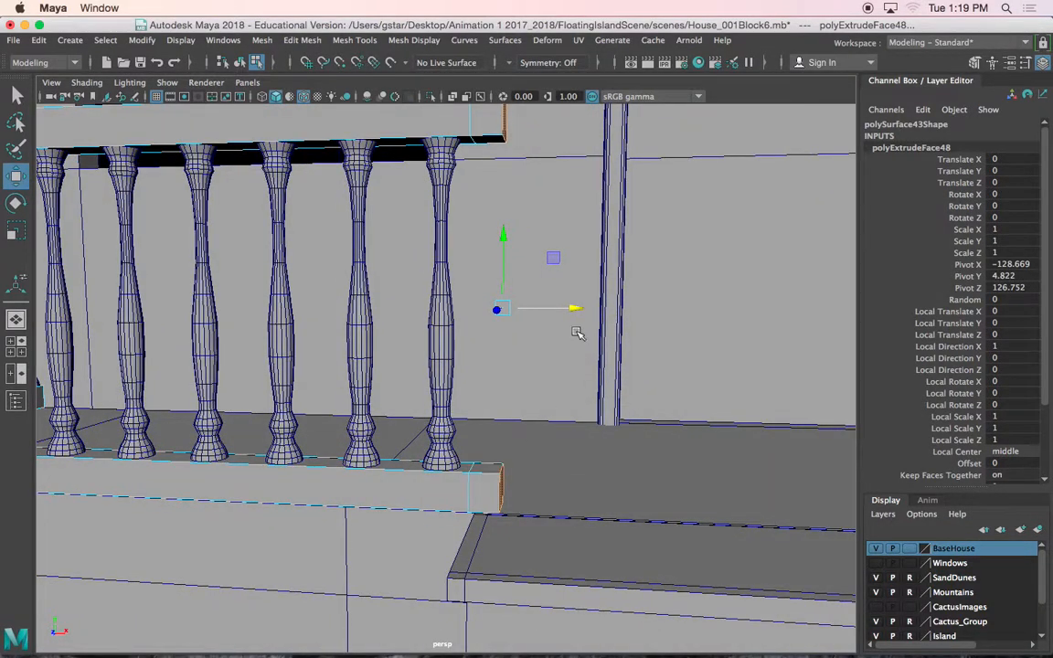
# Bridge the top face of the lower rail's extension to the underside of the upper rail's extension to form the long railing's end post.
pyautogui.click(500, 468)
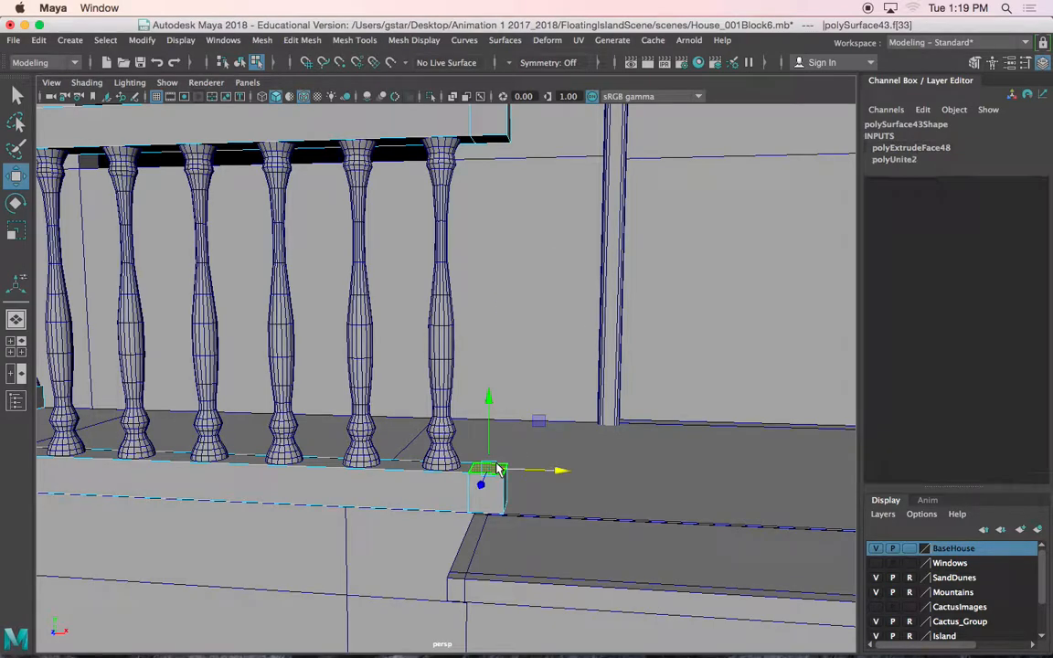
pyautogui.scroll(4, 499, 468)
pyautogui.keyDown('alt'); pyautogui.moveTo(491, 489); pyautogui.dragTo(492, 498); pyautogui.keyUp('alt')
pyautogui.keyDown('alt'); pyautogui.moveTo(529, 242); pyautogui.dragTo(504, 433, button='middle'); pyautogui.keyUp('alt')
pyautogui.keyDown('alt'); pyautogui.moveTo(504, 433); pyautogui.dragTo(512, 374); pyautogui.keyUp('alt')
pyautogui.keyDown('alt'); pyautogui.moveTo(512, 284); pyautogui.dragTo(486, 481, button='middle'); pyautogui.keyUp('alt')
pyautogui.keyDown('alt'); pyautogui.moveTo(484, 482); pyautogui.dragTo(489, 465); pyautogui.keyUp('alt')
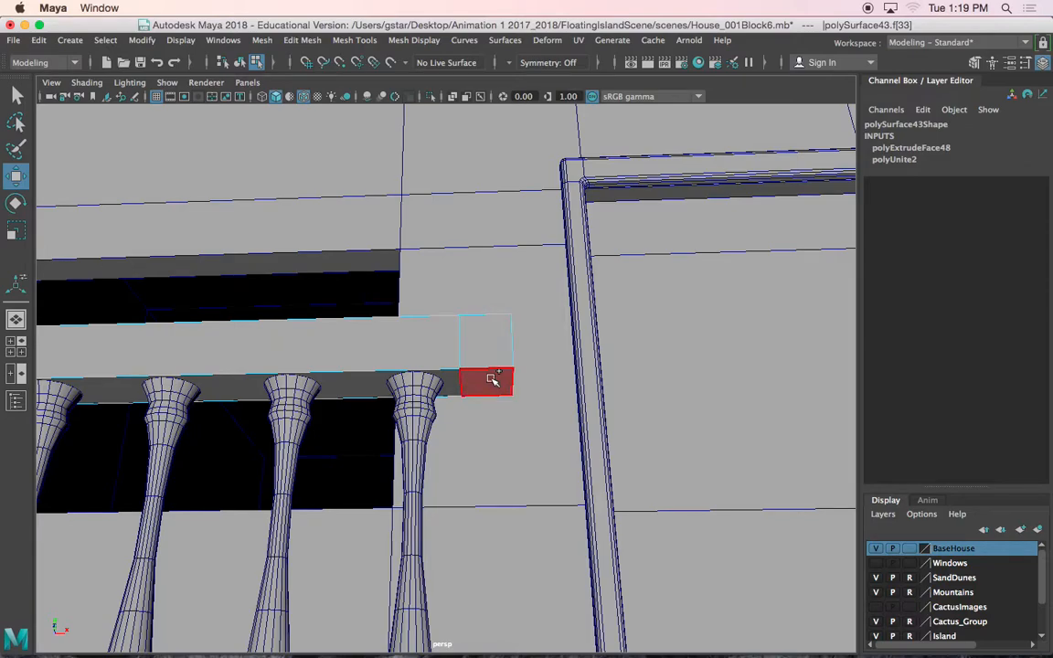
pyautogui.click(494, 379)
pyautogui.keyDown('alt'); pyautogui.moveTo(494, 379); pyautogui.dragTo(488, 398); pyautogui.keyUp('alt')
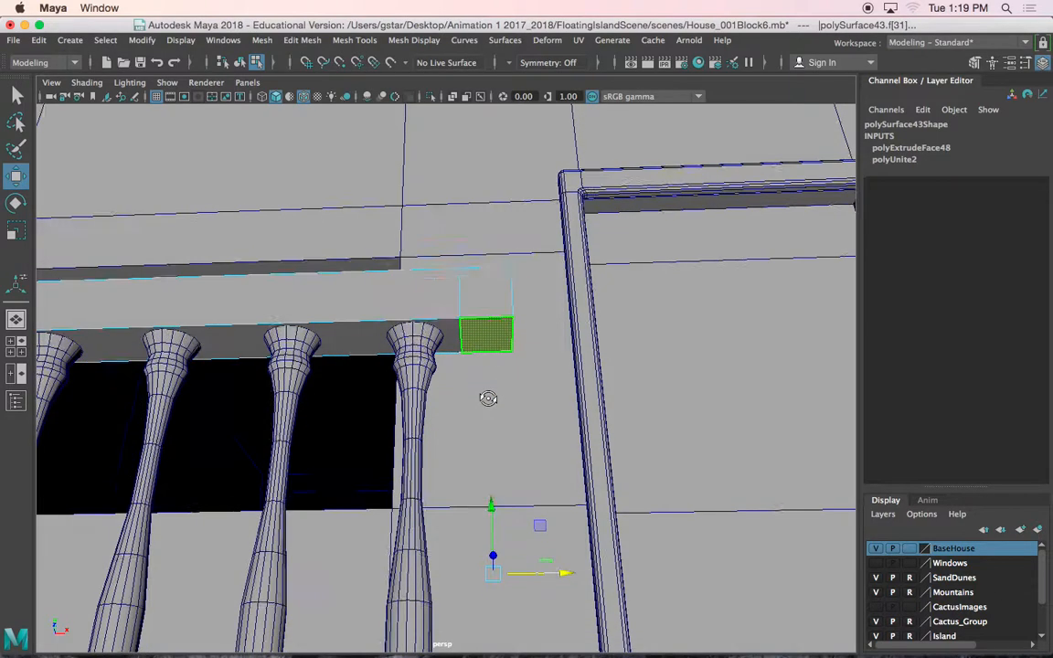
pyautogui.click(297, 43)
pyautogui.click(327, 107)
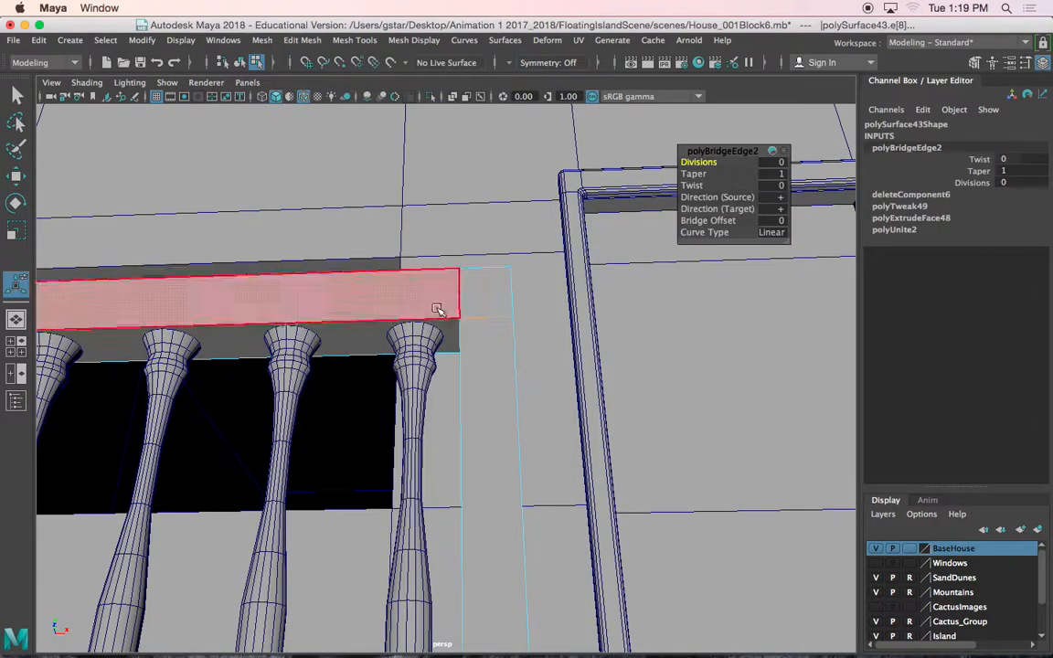
# Extrude the stair-side end faces of the short railing's upper and lower rails outward with a Local Translate Z of about 0.703.
pyautogui.scroll(-8, 480, 366)
pyautogui.keyDown('alt'); pyautogui.moveTo(480, 367); pyautogui.dragTo(482, 415); pyautogui.keyUp('alt')
pyautogui.keyDown('alt'); pyautogui.moveTo(576, 558); pyautogui.dragTo(388, 475, button='middle'); pyautogui.keyUp('alt')
pyautogui.keyDown('alt'); pyautogui.moveTo(389, 475); pyautogui.dragTo(470, 519, button='right'); pyautogui.keyUp('alt')
pyautogui.keyDown('alt'); pyautogui.moveTo(472, 521); pyautogui.dragTo(452, 482, button='middle'); pyautogui.keyUp('alt')
pyautogui.keyDown('alt'); pyautogui.moveTo(452, 482); pyautogui.dragTo(494, 510); pyautogui.keyUp('alt')
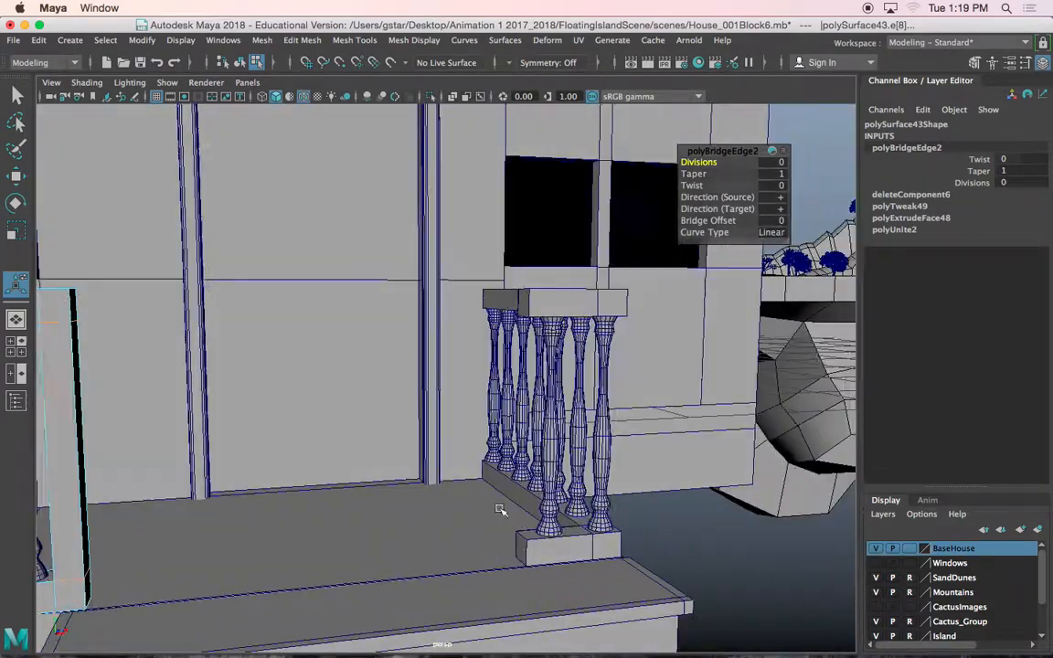
pyautogui.keyDown('alt'); pyautogui.moveTo(524, 503); pyautogui.dragTo(437, 491, button='middle'); pyautogui.keyUp('alt')
pyautogui.keyDown('alt'); pyautogui.moveTo(435, 491); pyautogui.dragTo(484, 422); pyautogui.keyUp('alt')
pyautogui.click(472, 544)
pyautogui.keyDown('shift'); pyautogui.click(494, 347); pyautogui.keyUp('shift')
pyautogui.keyDown('alt'); pyautogui.moveTo(493, 347); pyautogui.dragTo(462, 434); pyautogui.keyUp('alt')
pyautogui.hotkey('ctrl', 'e')
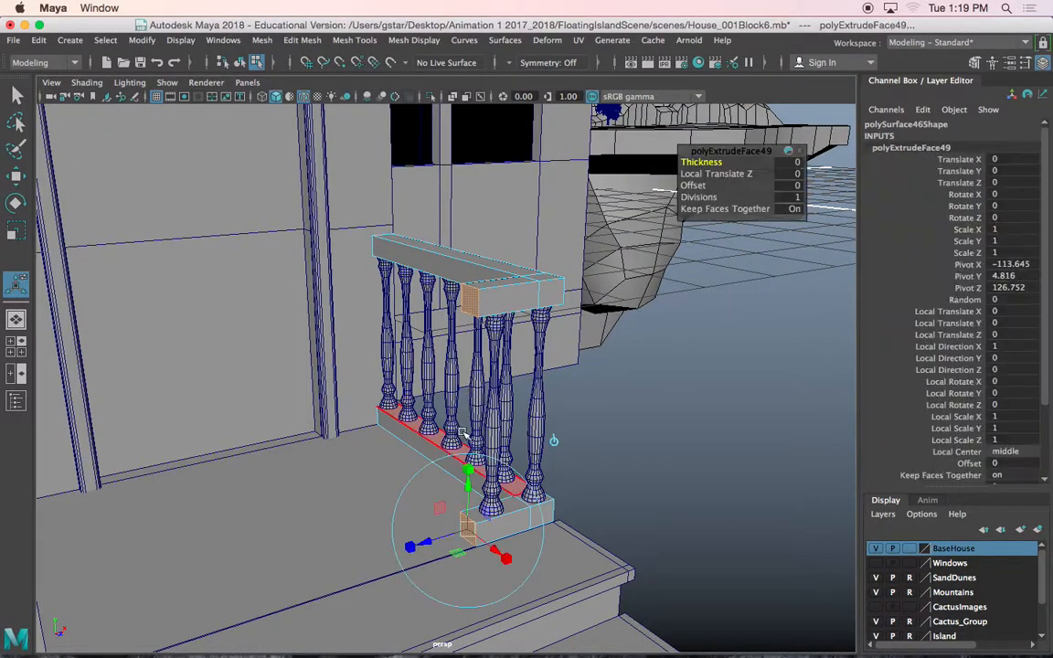
pyautogui.moveTo(446, 541); pyautogui.dragTo(432, 550)
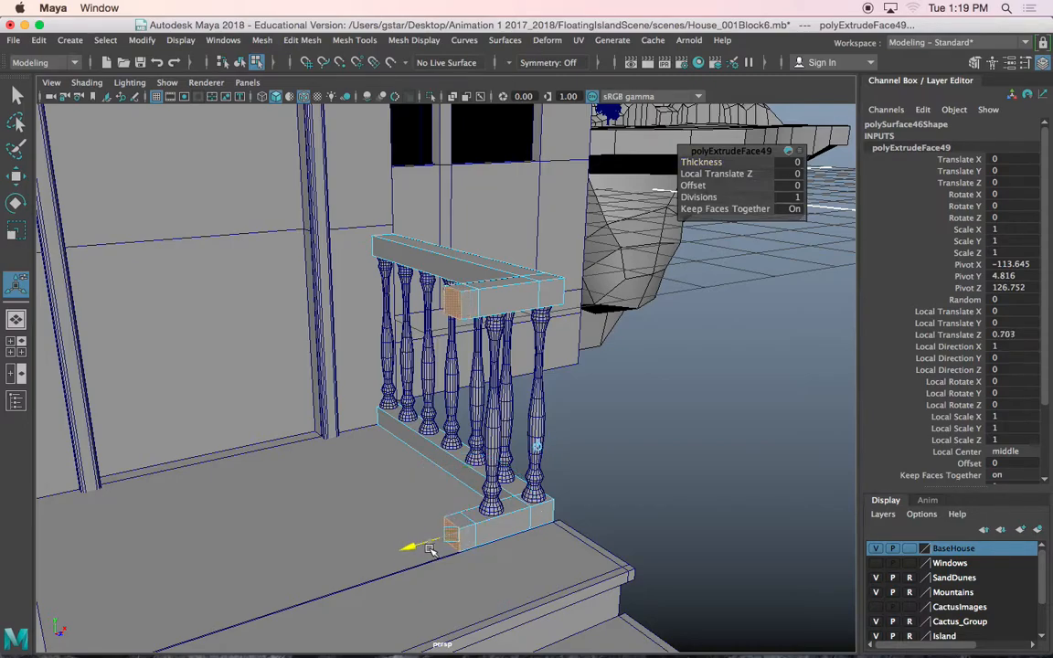
# Bridge the facing faces of the short railing's upper and lower extensions to form its end post.
pyautogui.scroll(5, 473, 498)
pyautogui.keyDown('alt'); pyautogui.moveTo(477, 557); pyautogui.dragTo(487, 472, button='middle'); pyautogui.keyUp('alt')
pyautogui.click(487, 472)
pyautogui.keyDown('alt'); pyautogui.moveTo(479, 398); pyautogui.dragTo(479, 510, button='middle'); pyautogui.keyUp('alt')
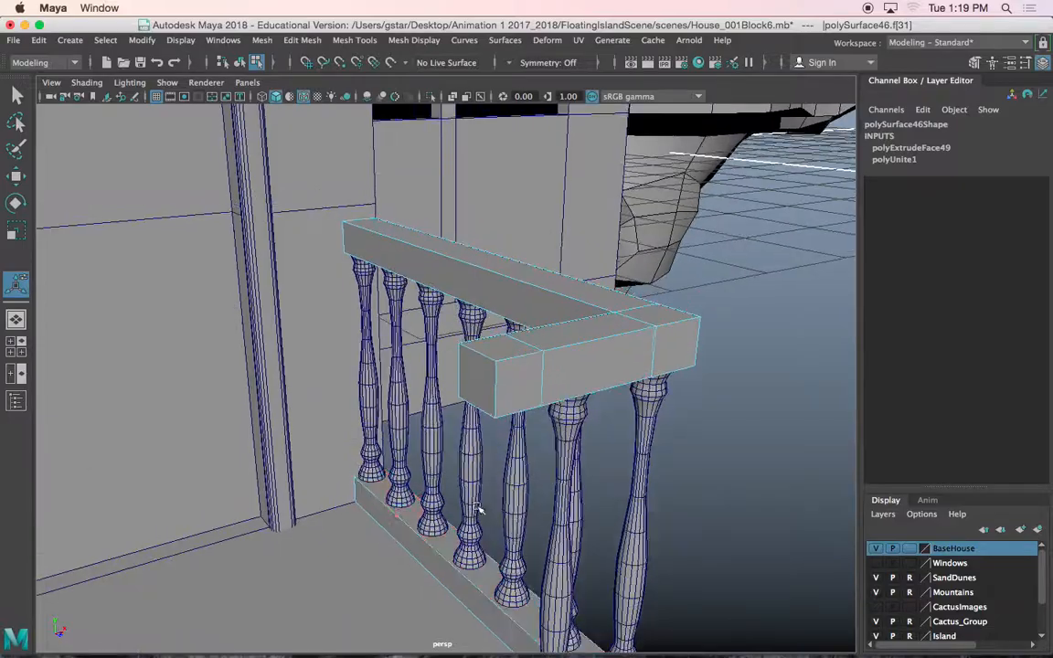
pyautogui.keyDown('alt'); pyautogui.moveTo(479, 510); pyautogui.dragTo(505, 315); pyautogui.keyUp('alt')
pyautogui.keyDown('alt'); pyautogui.moveTo(515, 196); pyautogui.dragTo(511, 303, button='middle'); pyautogui.keyUp('alt')
pyautogui.keyDown('shift'); pyautogui.click(520, 280); pyautogui.keyUp('shift')
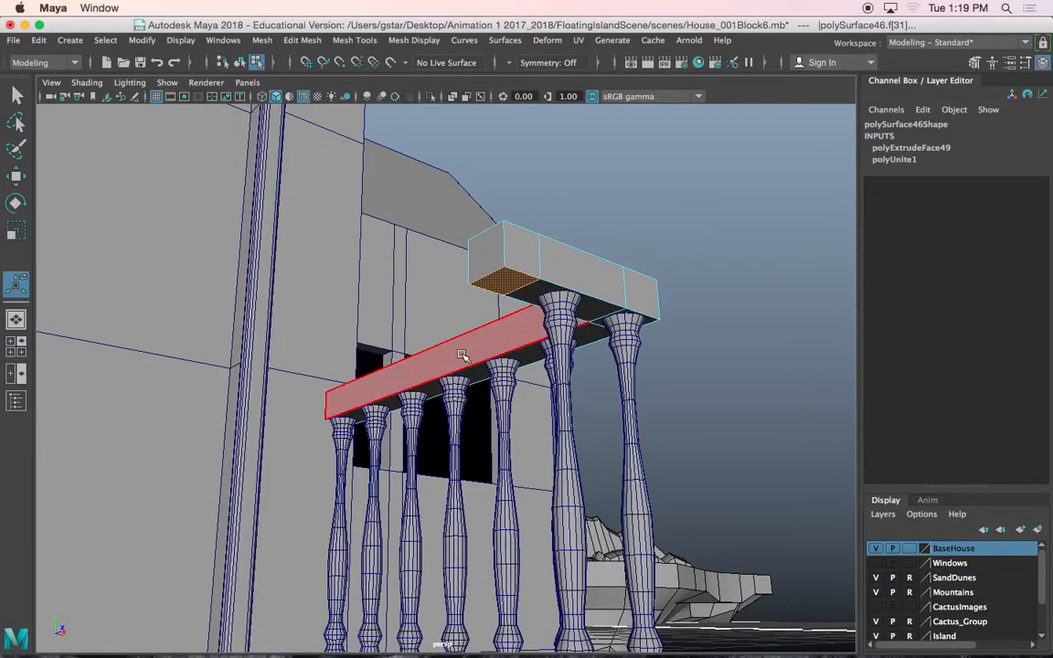
pyautogui.scroll(-5, 462, 358)
pyautogui.keyDown('alt'); pyautogui.moveTo(453, 378); pyautogui.dragTo(423, 424); pyautogui.keyUp('alt')
pyautogui.keyDown('alt'); pyautogui.moveTo(423, 424); pyautogui.dragTo(618, 340, button='middle'); pyautogui.keyUp('alt')
pyautogui.keyDown('alt'); pyautogui.moveTo(618, 340); pyautogui.dragTo(564, 331); pyautogui.keyUp('alt')
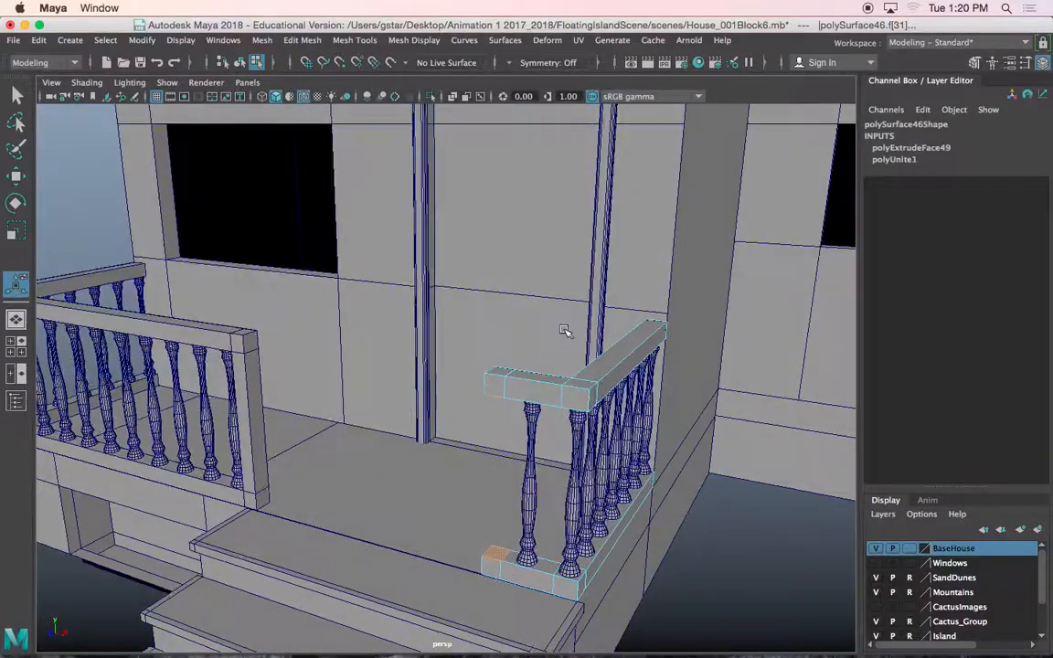
pyautogui.hotkey('ctrl', 'e')
pyautogui.hotkey('ctrl', 'z')
pyautogui.keyDown('alt'); pyautogui.moveTo(468, 473); pyautogui.dragTo(495, 484); pyautogui.keyUp('alt')
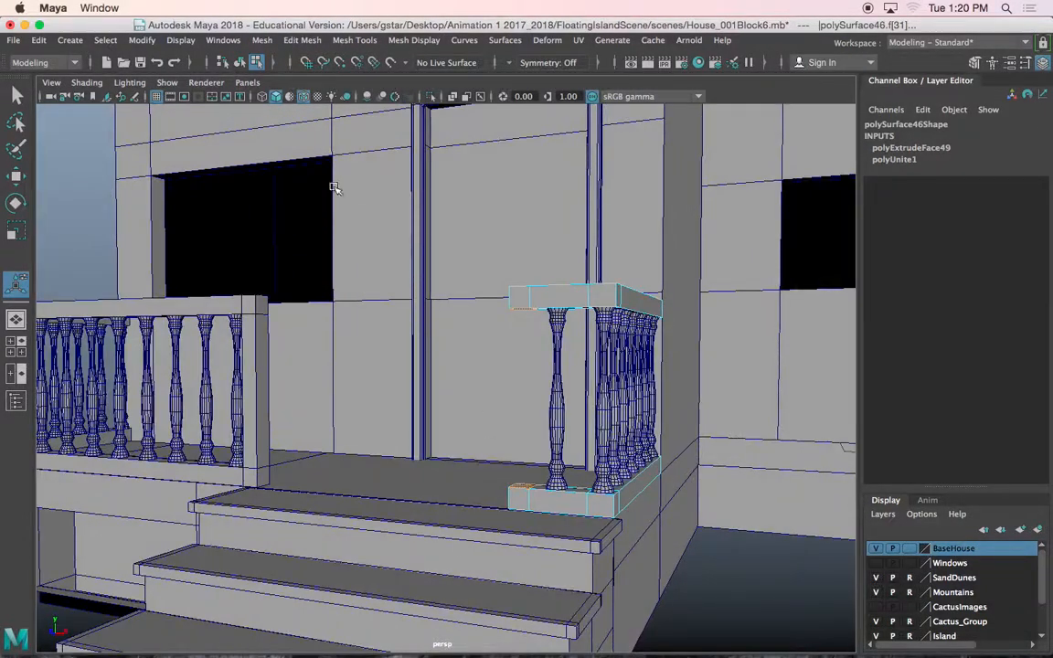
pyautogui.click(262, 41)
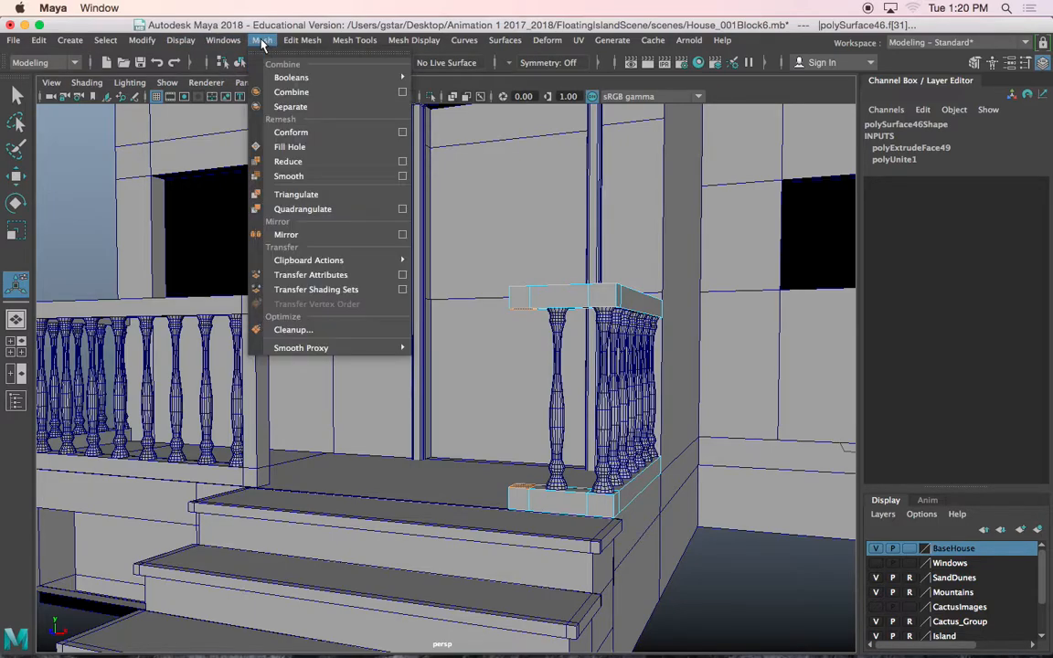
pyautogui.moveTo(301, 41)
pyautogui.click(311, 104)
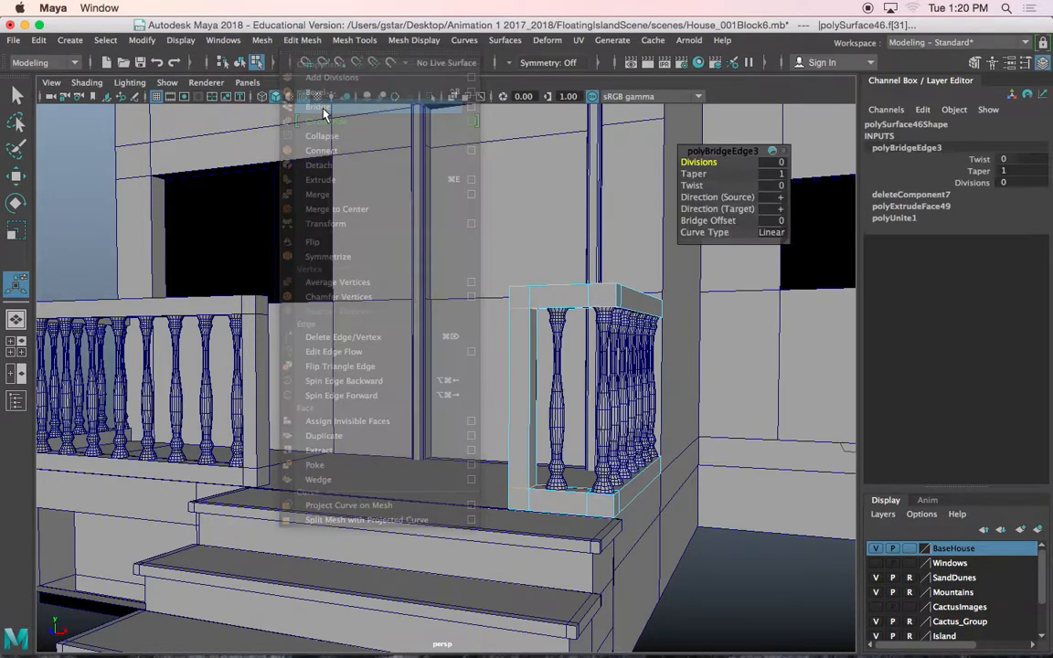
# Return to object selection and examine both finished railings around the porch and steps.
pyautogui.keyDown('alt'); pyautogui.moveTo(539, 384); pyautogui.dragTo(550, 347); pyautogui.keyUp('alt')
pyautogui.moveTo(549, 240); pyautogui.dragTo(605, 223, button='right')
pyautogui.click(682, 532)
pyautogui.keyDown('alt'); pyautogui.moveTo(684, 534); pyautogui.dragTo(601, 519, button='right'); pyautogui.keyUp('alt')
pyautogui.keyDown('alt'); pyautogui.moveTo(601, 519); pyautogui.dragTo(674, 532); pyautogui.keyUp('alt')
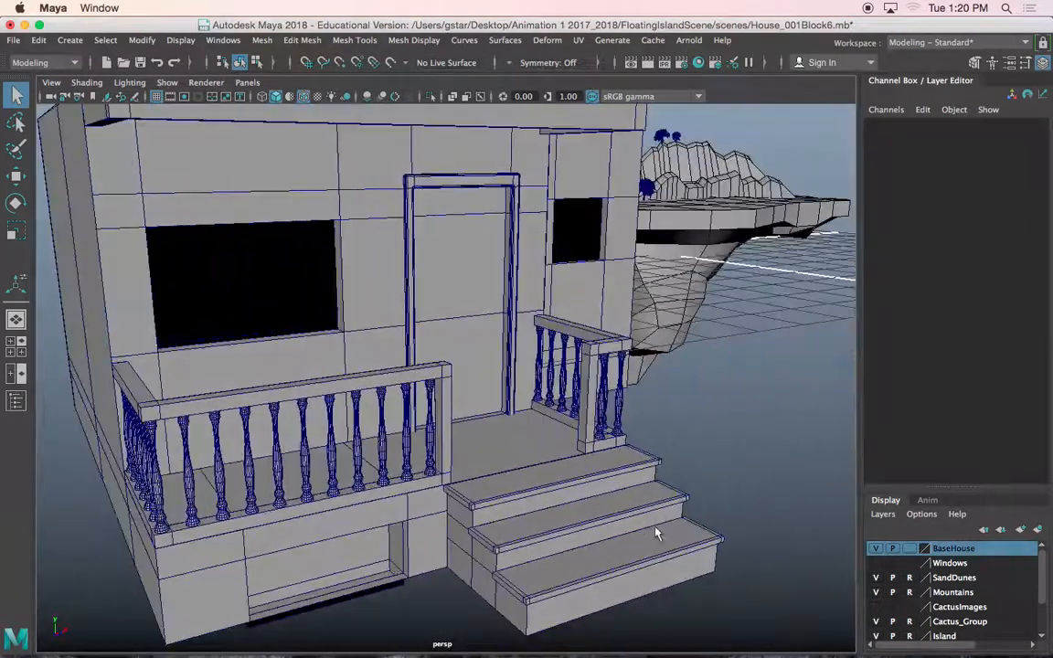
pyautogui.keyDown('alt'); pyautogui.moveTo(674, 533); pyautogui.dragTo(660, 477, button='middle'); pyautogui.keyUp('alt')
pyautogui.keyDown('alt'); pyautogui.moveTo(660, 477); pyautogui.dragTo(604, 477, button='right'); pyautogui.keyUp('alt')
pyautogui.keyDown('alt'); pyautogui.moveTo(604, 478); pyautogui.dragTo(630, 478); pyautogui.keyUp('alt')
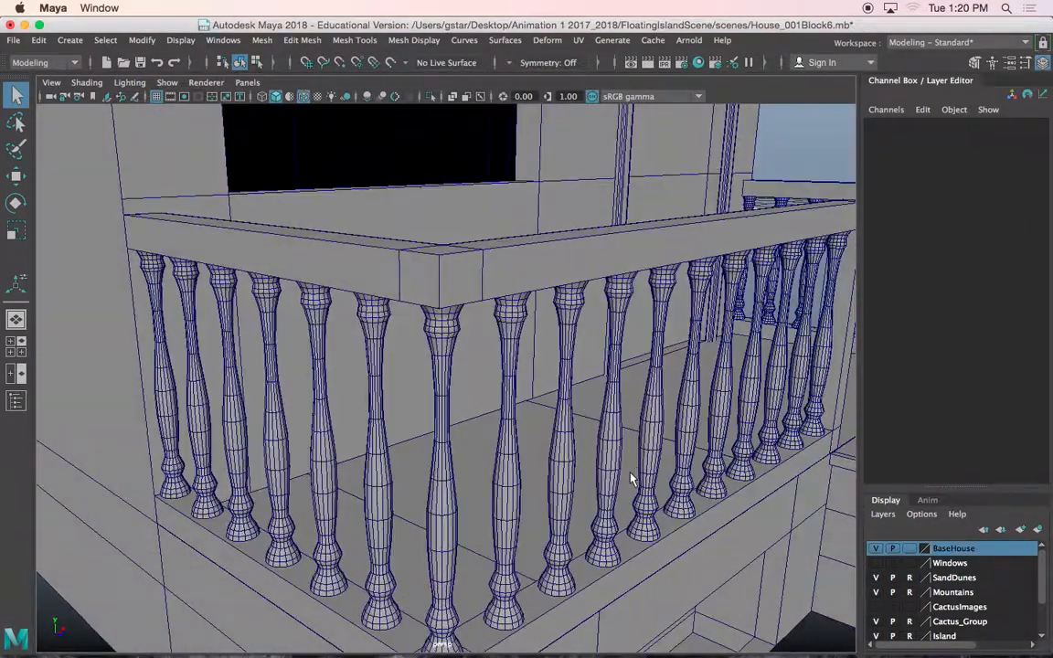
pyautogui.keyDown('alt'); pyautogui.moveTo(630, 478); pyautogui.dragTo(476, 338, button='right'); pyautogui.keyUp('alt')
# Select the long railing's corner baluster and examine its fit between the side and front rails.
pyautogui.click(505, 361)
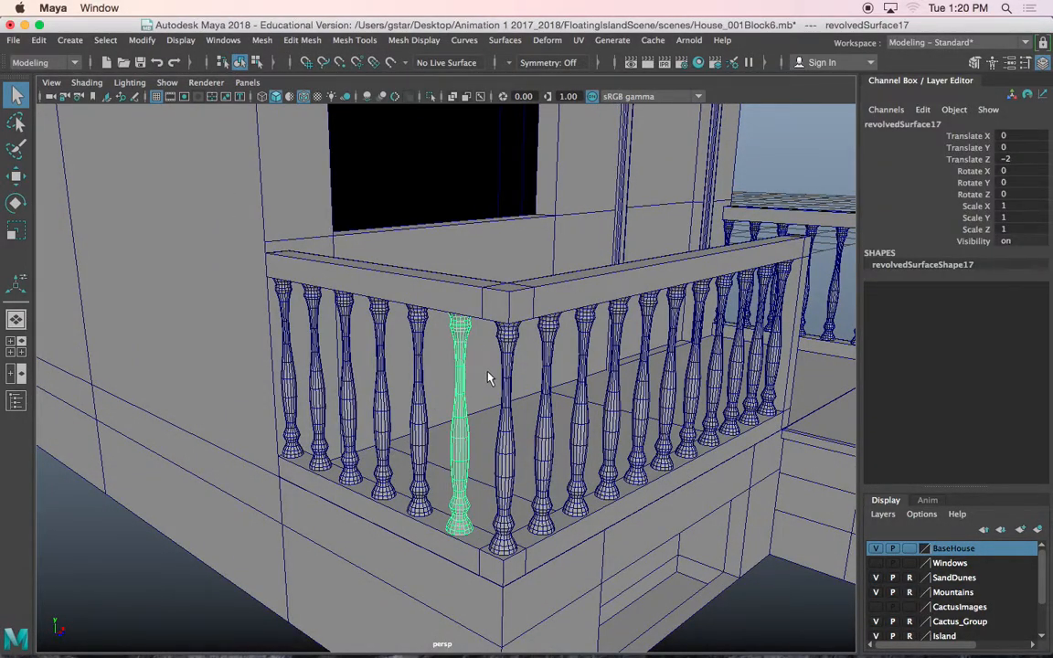
pyautogui.press('w')
pyautogui.click(548, 343)
pyautogui.click(506, 365)
pyautogui.keyDown('alt'); pyautogui.moveTo(507, 368); pyautogui.dragTo(347, 387); pyautogui.keyUp('alt')
pyautogui.scroll(5, 477, 419)
pyautogui.keyDown('alt'); pyautogui.moveTo(347, 388); pyautogui.dragTo(293, 354, button='middle'); pyautogui.keyUp('alt')
pyautogui.scroll(-4, 403, 528)
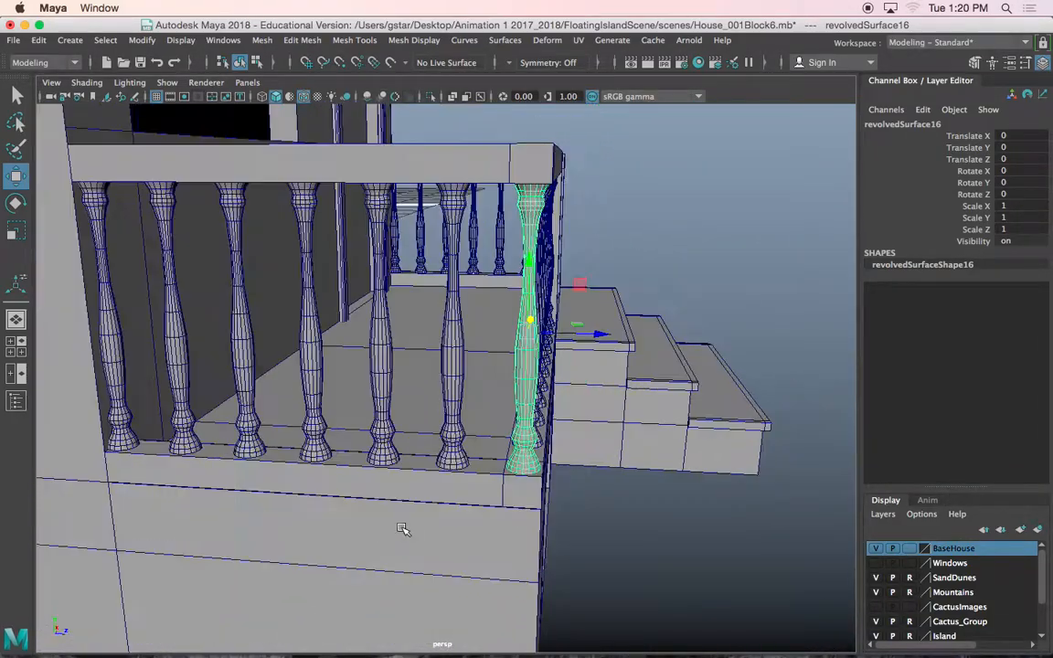
# Select the long and short railing frames and isolate them in the viewport.
pyautogui.click(403, 528)
pyautogui.moveTo(430, 486)
pyautogui.keyDown('alt'); pyautogui.mouseDown()
pyautogui.moveTo(381, 382)
pyautogui.moveTo(395, 383)
pyautogui.moveTo(403, 391)
pyautogui.moveTo(365, 399)
pyautogui.moveTo(312, 395)
pyautogui.moveTo(442, 497)
pyautogui.mouseUp(); pyautogui.keyUp('alt')
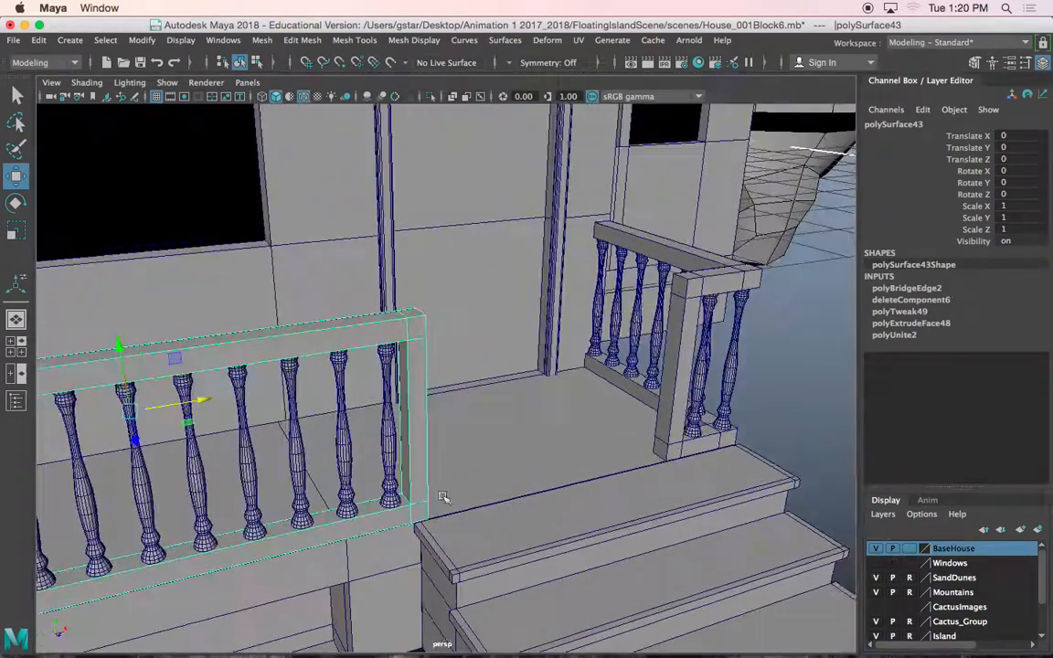
pyautogui.click(694, 289)
pyautogui.keyDown('alt'); pyautogui.moveTo(603, 309); pyautogui.dragTo(622, 342); pyautogui.keyUp('alt')
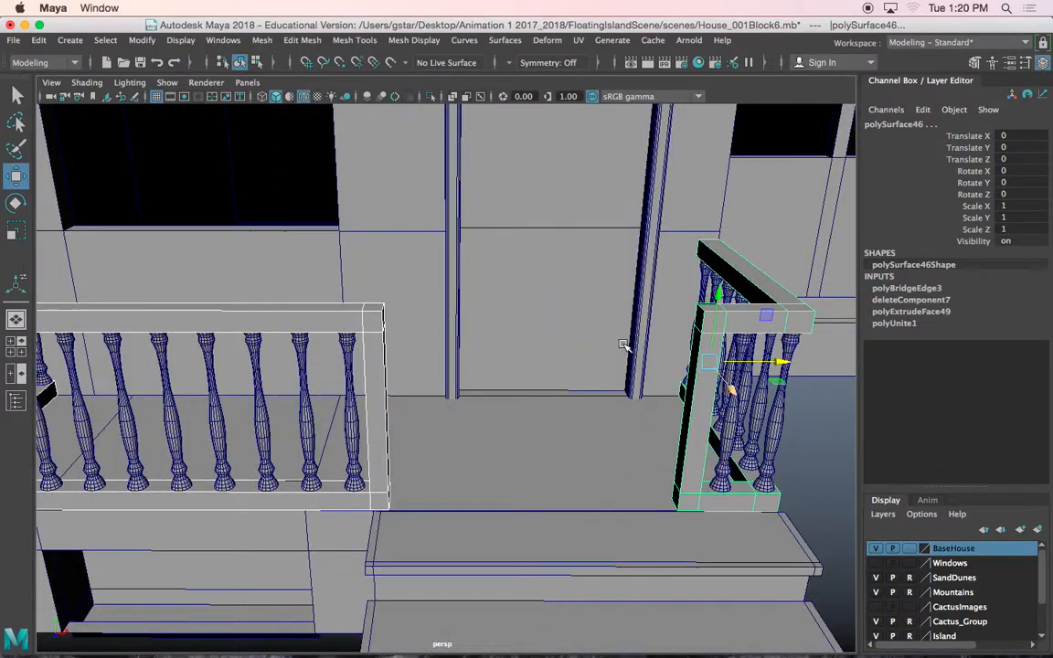
pyautogui.hotkey('ctrl', '1')
pyautogui.click(444, 400)
# Delete the wall-side end faces of the long railing's upper and lower rails.
pyautogui.keyDown('alt'); pyautogui.moveTo(348, 407); pyautogui.dragTo(568, 312); pyautogui.keyUp('alt')
pyautogui.moveTo(581, 240); pyautogui.dragTo(580, 280, button='right')
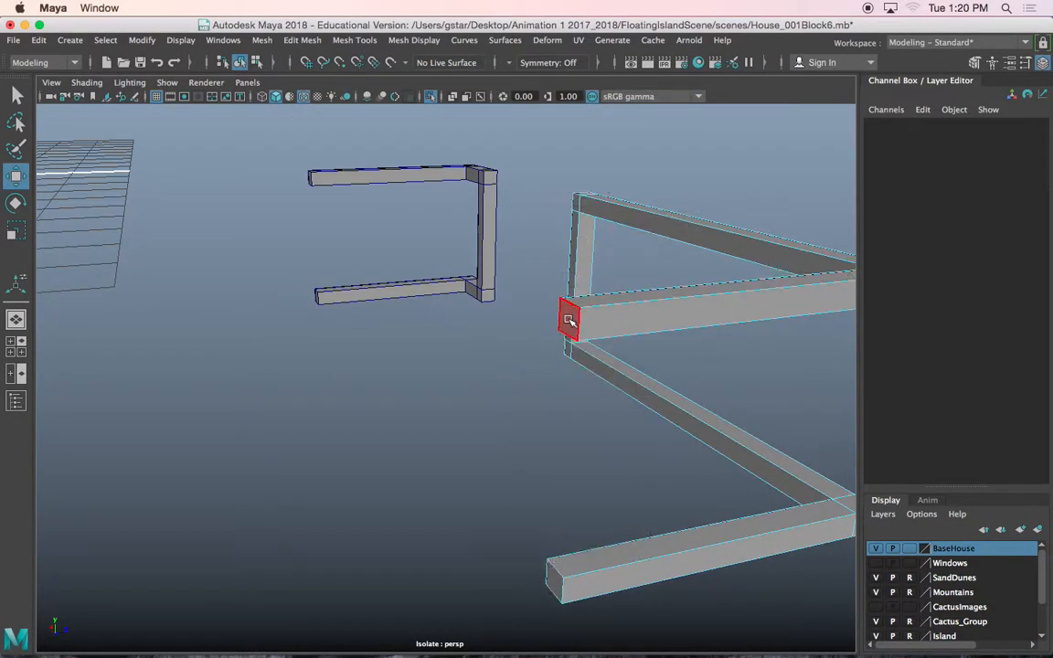
pyautogui.click(565, 317)
pyautogui.keyDown('shift'); pyautogui.click(552, 581); pyautogui.keyUp('shift')
pyautogui.press('Delete')
# Delete the underside faces of the long railing's lower rail, including its corner sections.
pyautogui.keyDown('alt'); pyautogui.moveTo(583, 536); pyautogui.dragTo(622, 284); pyautogui.keyUp('alt')
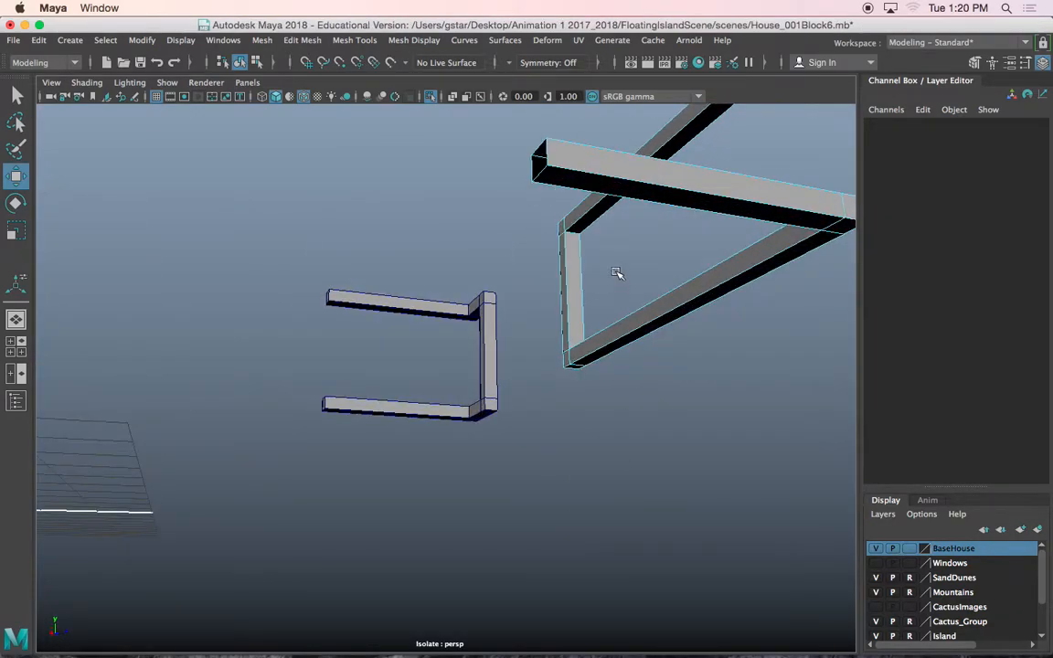
pyautogui.click(599, 189)
pyautogui.keyDown('alt'); pyautogui.moveTo(628, 226); pyautogui.dragTo(575, 230); pyautogui.keyUp('alt')
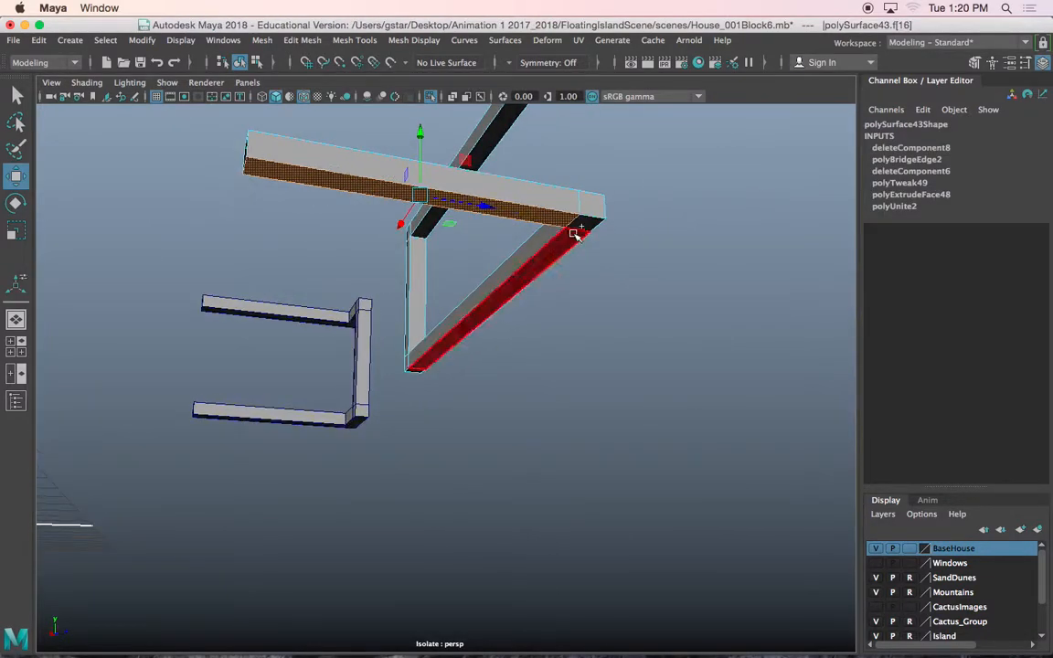
pyautogui.keyDown('shift'); pyautogui.click(581, 226); pyautogui.keyUp('shift')
pyautogui.keyDown('shift'); pyautogui.click(416, 371); pyautogui.keyUp('shift')
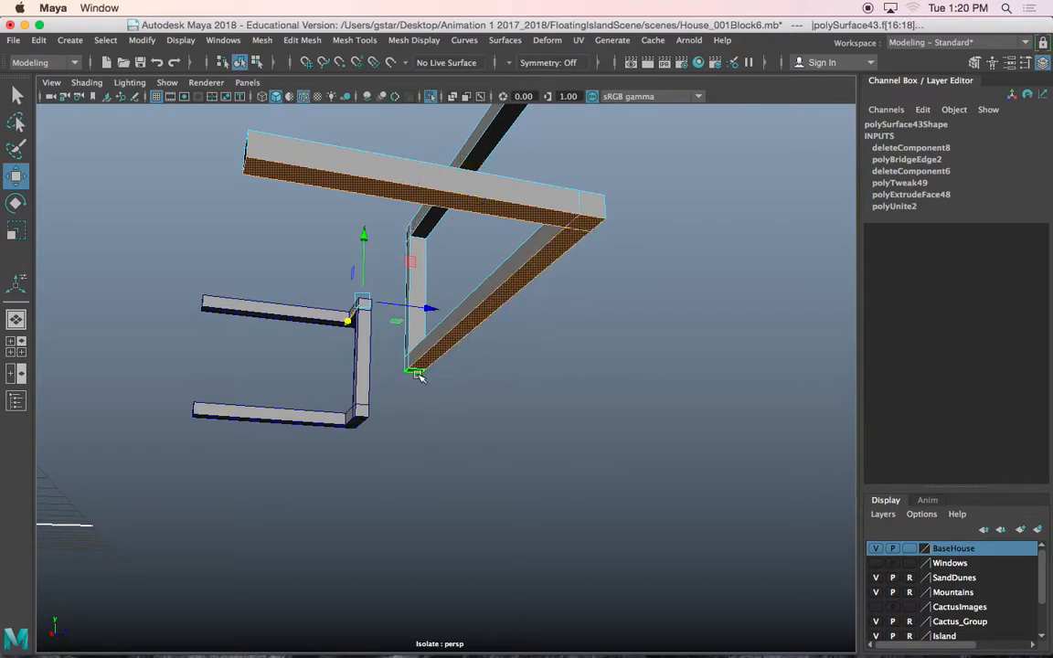
pyautogui.click(406, 391)
# Delete the wall-side end faces of the short railing's upper and lower rails.
pyautogui.keyDown('alt'); pyautogui.moveTo(387, 404); pyautogui.dragTo(414, 411); pyautogui.keyUp('alt')
pyautogui.scroll(5, 387, 324)
pyautogui.click(307, 263)
pyautogui.moveTo(304, 243); pyautogui.dragTo(305, 273, button='right')
pyautogui.press('Delete')
pyautogui.keyDown('alt'); pyautogui.moveTo(322, 525); pyautogui.dragTo(329, 489); pyautogui.keyUp('alt')
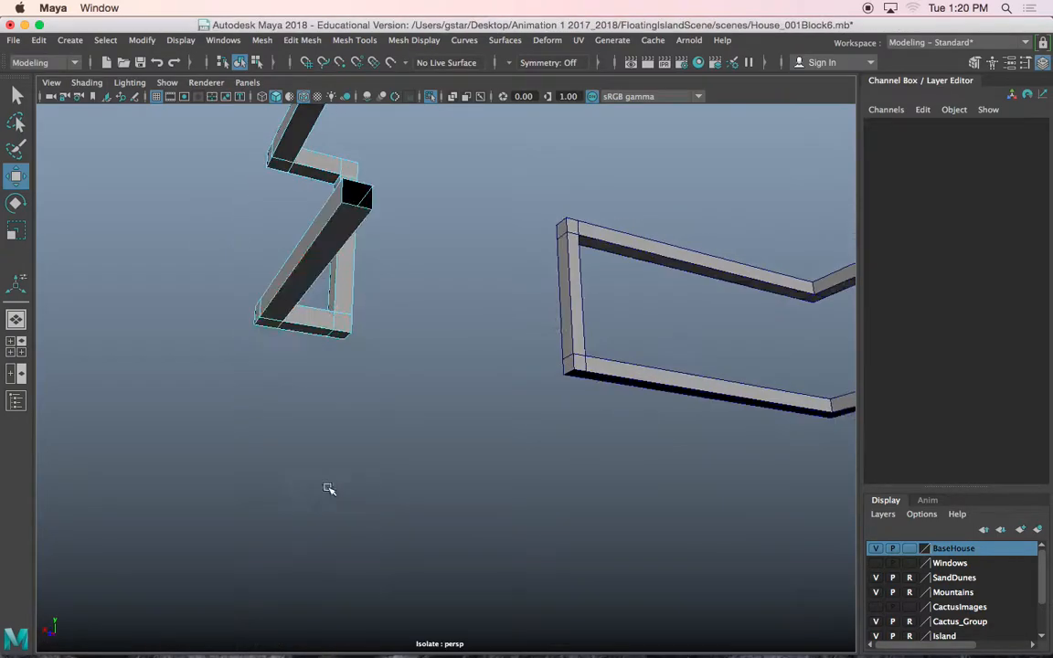
# Delete the underside faces of the short railing's lower rail, including its corner sections.
pyautogui.click(274, 312)
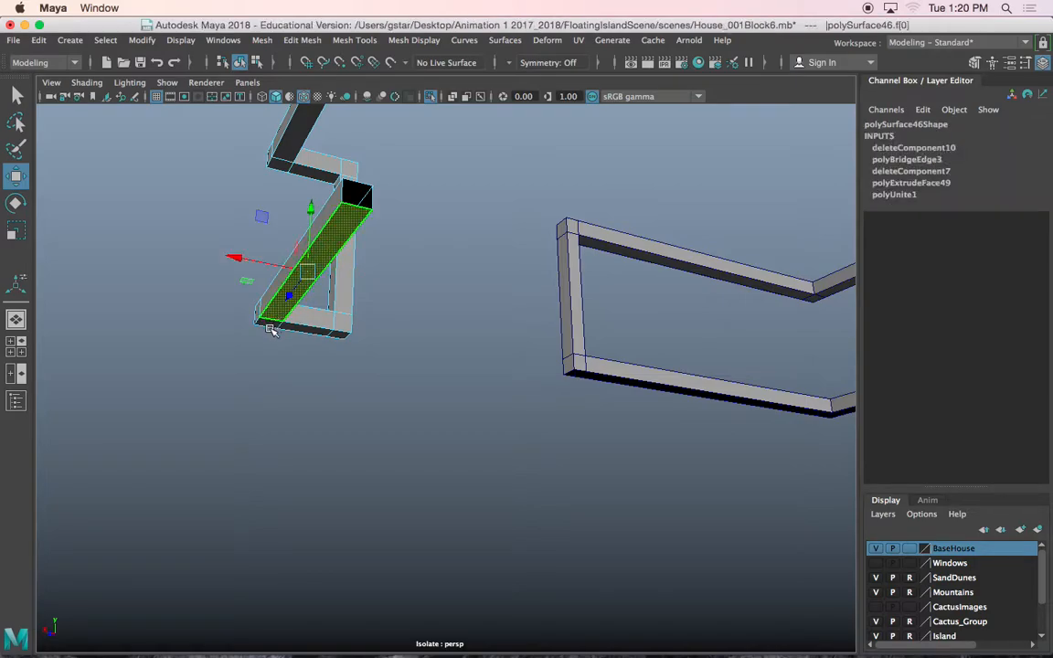
pyautogui.keyDown('alt'); pyautogui.moveTo(270, 329); pyautogui.dragTo(324, 294); pyautogui.keyUp('alt')
pyautogui.keyDown('shift'); pyautogui.click(391, 197); pyautogui.keyUp('shift')
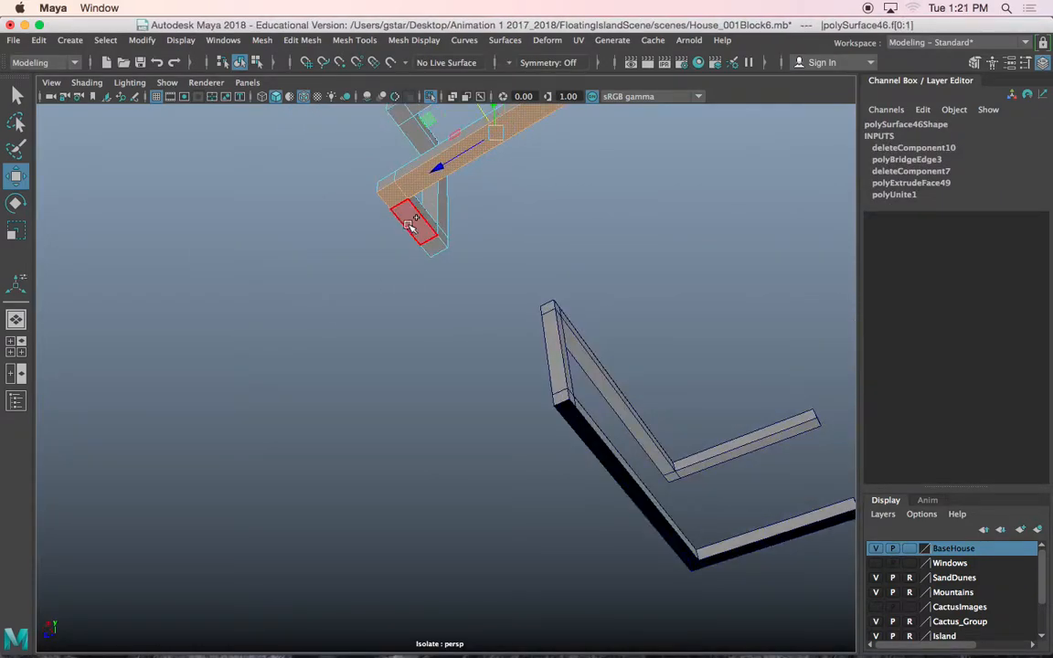
pyautogui.keyDown('shift'); pyautogui.click(432, 247); pyautogui.keyUp('shift')
pyautogui.click(437, 243)
pyautogui.keyDown('alt'); pyautogui.moveTo(435, 239); pyautogui.dragTo(537, 326); pyautogui.keyUp('alt')
# Select the outer top edges of the short railing's upper rail, continuing around its corner and front section.
pyautogui.moveTo(543, 240); pyautogui.dragTo(547, 211, button='right')
pyautogui.keyDown('alt'); pyautogui.moveTo(573, 282); pyautogui.dragTo(462, 345, button='middle'); pyautogui.keyUp('alt')
pyautogui.scroll(4, 463, 345)
pyautogui.click(534, 289)
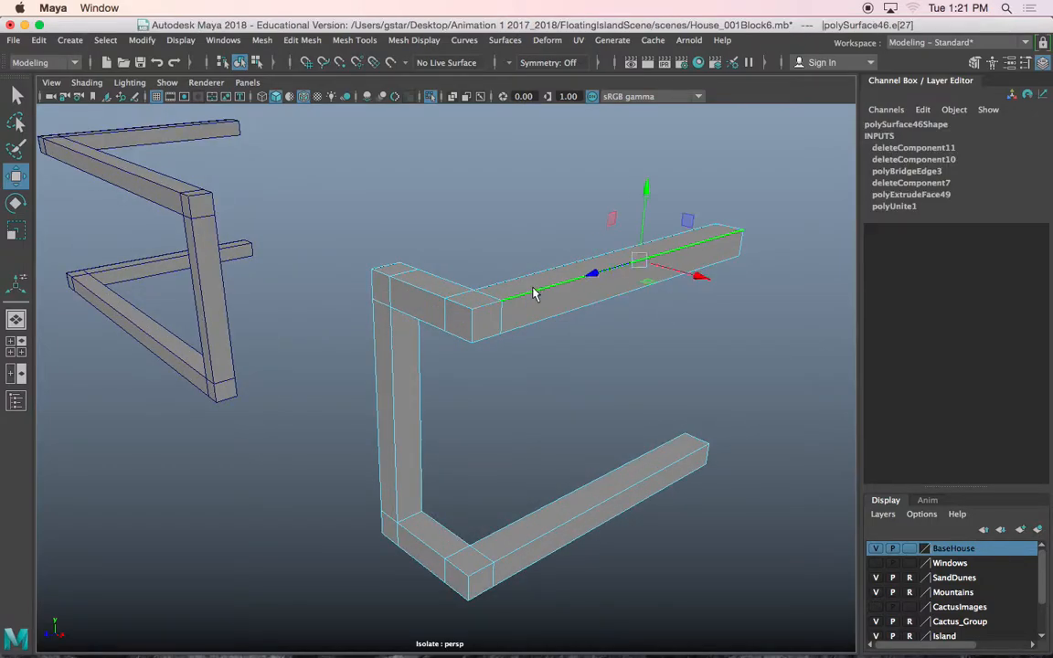
pyautogui.keyDown('alt'); pyautogui.moveTo(474, 329); pyautogui.dragTo(495, 301); pyautogui.keyUp('alt')
pyautogui.keyDown('shift'); pyautogui.click(498, 300); pyautogui.keyUp('shift')
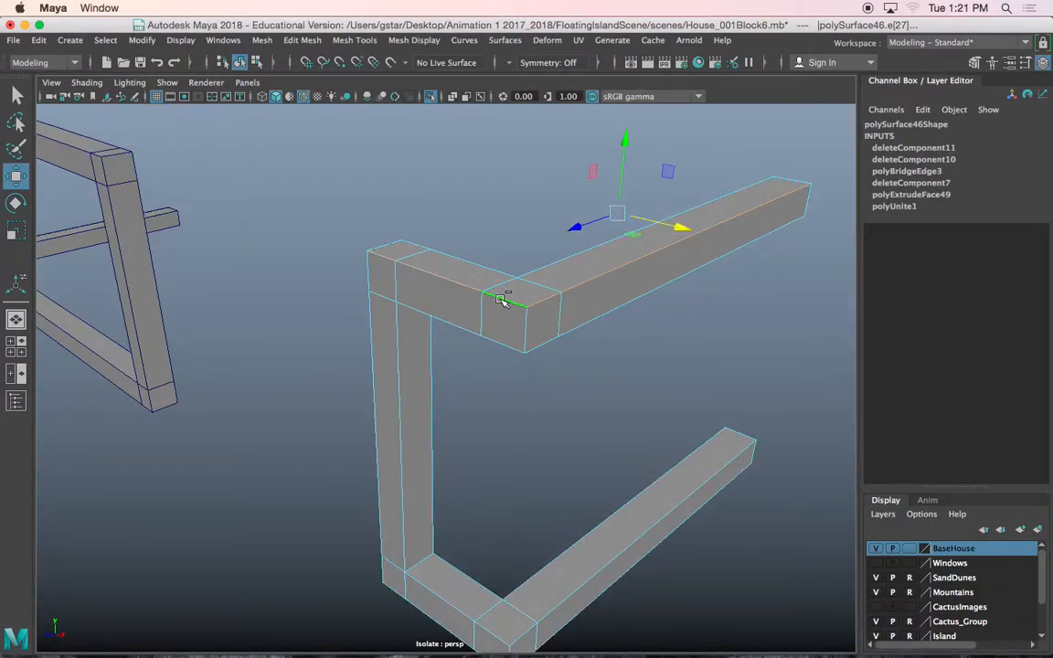
pyautogui.scroll(6, 402, 274)
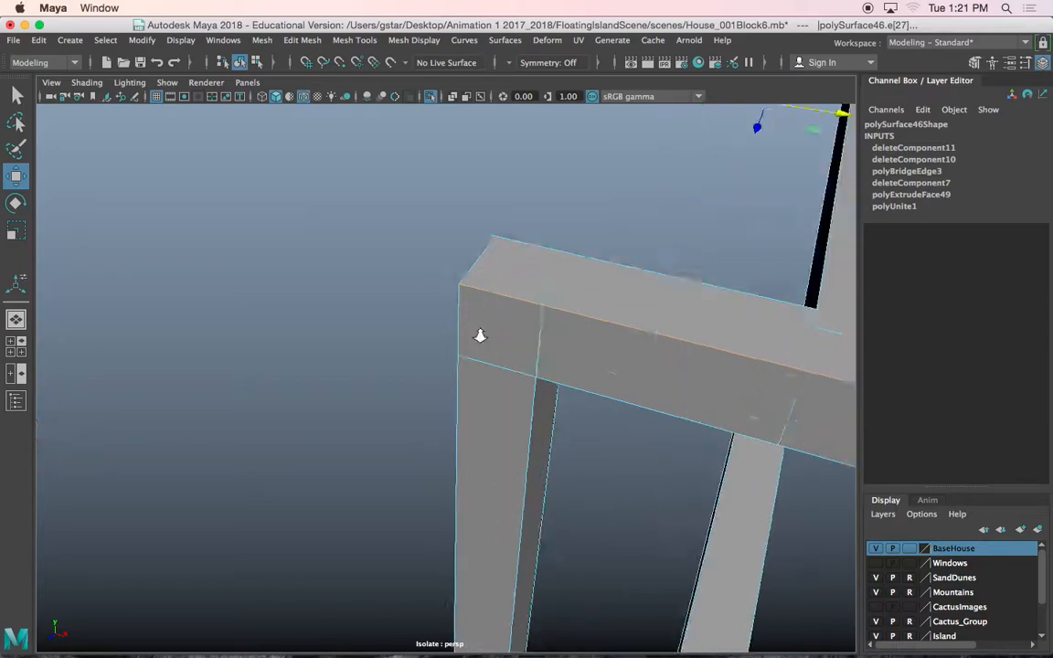
pyautogui.keyDown('alt'); pyautogui.moveTo(619, 285); pyautogui.dragTo(562, 291, button='middle'); pyautogui.keyUp('alt')
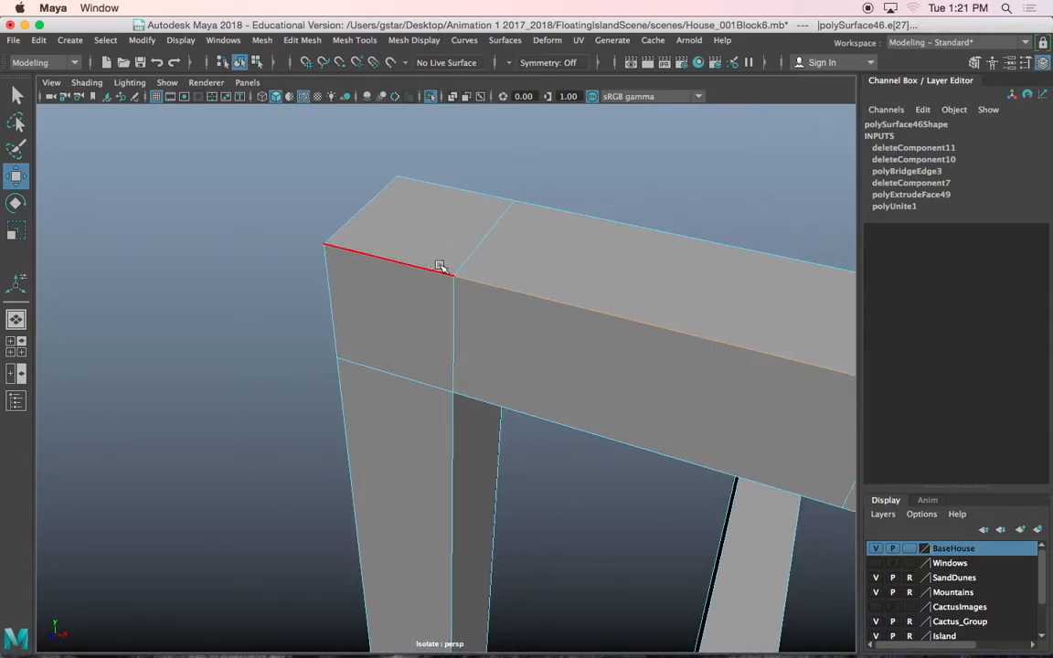
# Add the post's vertical edges and the upper rail's inner, corner and lower lengthwise edges to the selection.
pyautogui.scroll(-6, 473, 357)
pyautogui.keyDown('alt'); pyautogui.moveTo(473, 357); pyautogui.dragTo(439, 329); pyautogui.keyUp('alt')
pyautogui.keyDown('shift'); pyautogui.click(462, 331); pyautogui.keyUp('shift')
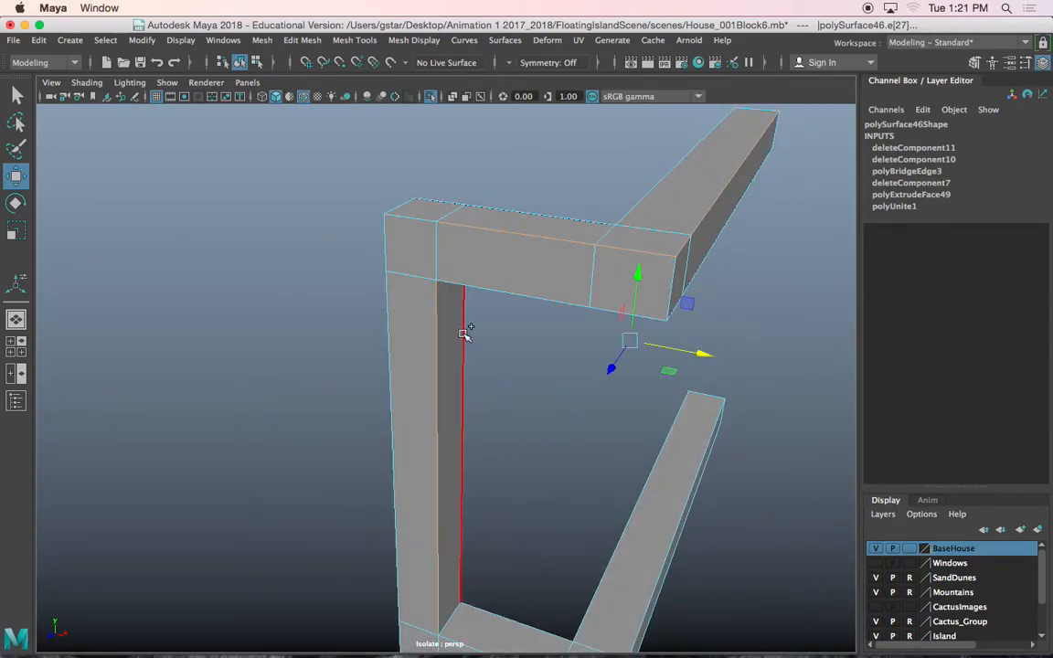
pyautogui.keyDown('shift'); pyautogui.click(385, 338); pyautogui.keyUp('shift')
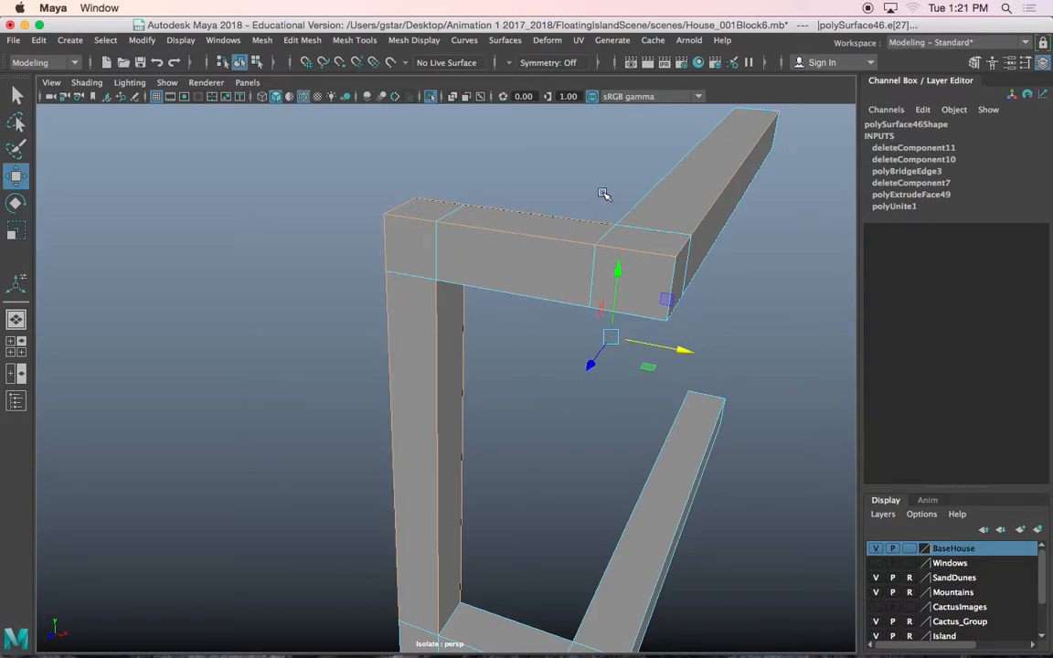
pyautogui.keyDown('alt'); pyautogui.moveTo(629, 201); pyautogui.dragTo(640, 233); pyautogui.keyUp('alt')
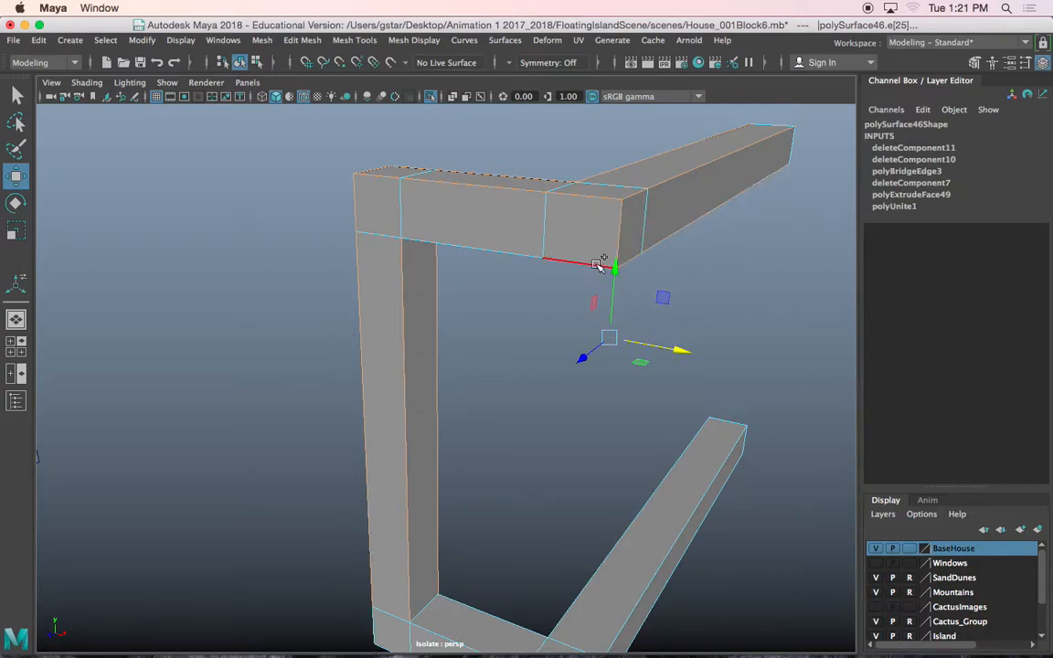
pyautogui.keyDown('alt'); pyautogui.moveTo(493, 258); pyautogui.dragTo(416, 211); pyautogui.keyUp('alt')
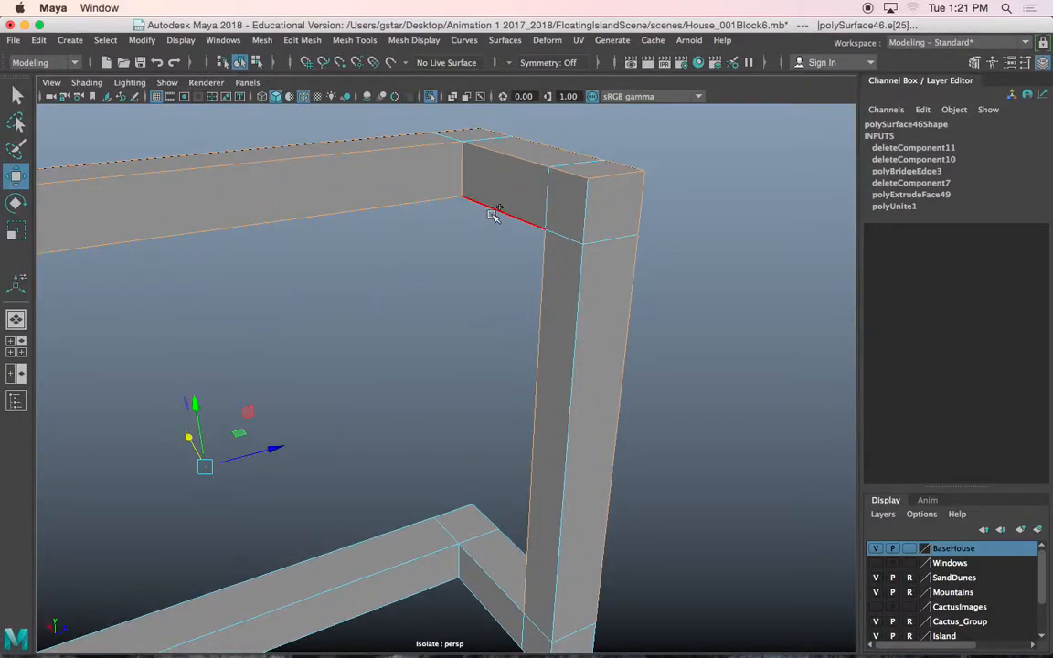
pyautogui.keyDown('alt'); pyautogui.moveTo(565, 239); pyautogui.dragTo(525, 338); pyautogui.keyUp('alt')
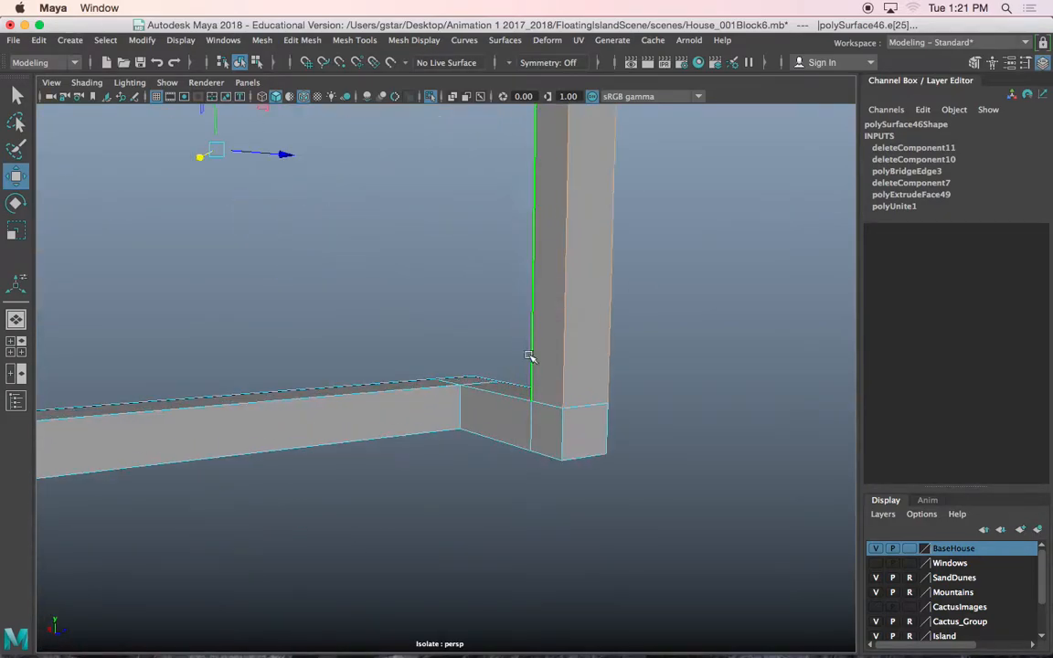
# Try adding the bottom border edges of the short railing's lower rail to the selection.
pyautogui.click(516, 447)
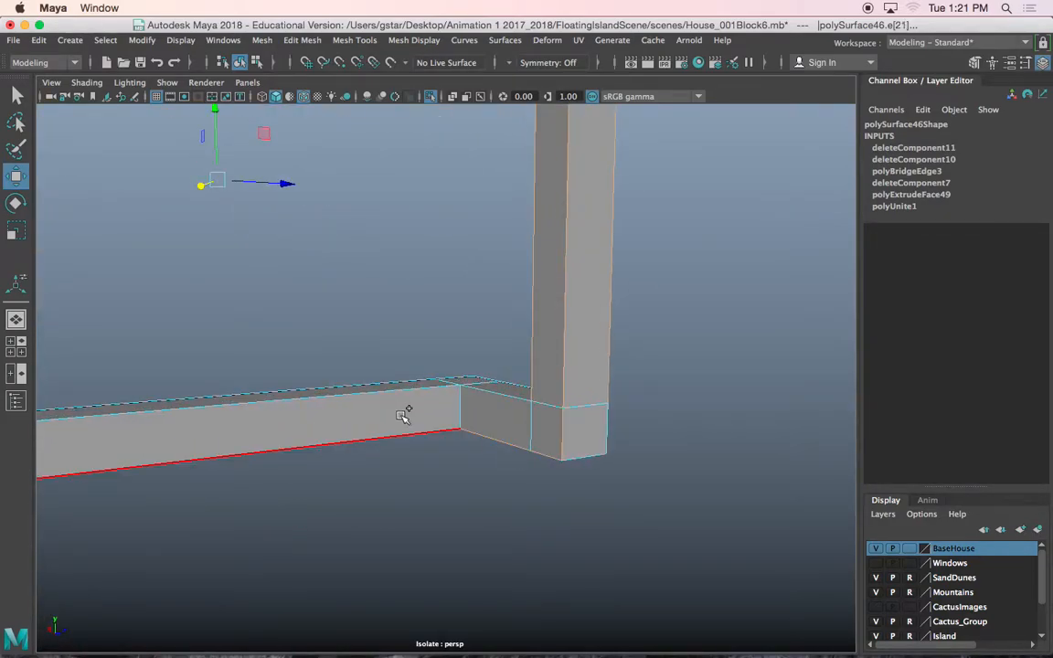
pyautogui.click(533, 447)
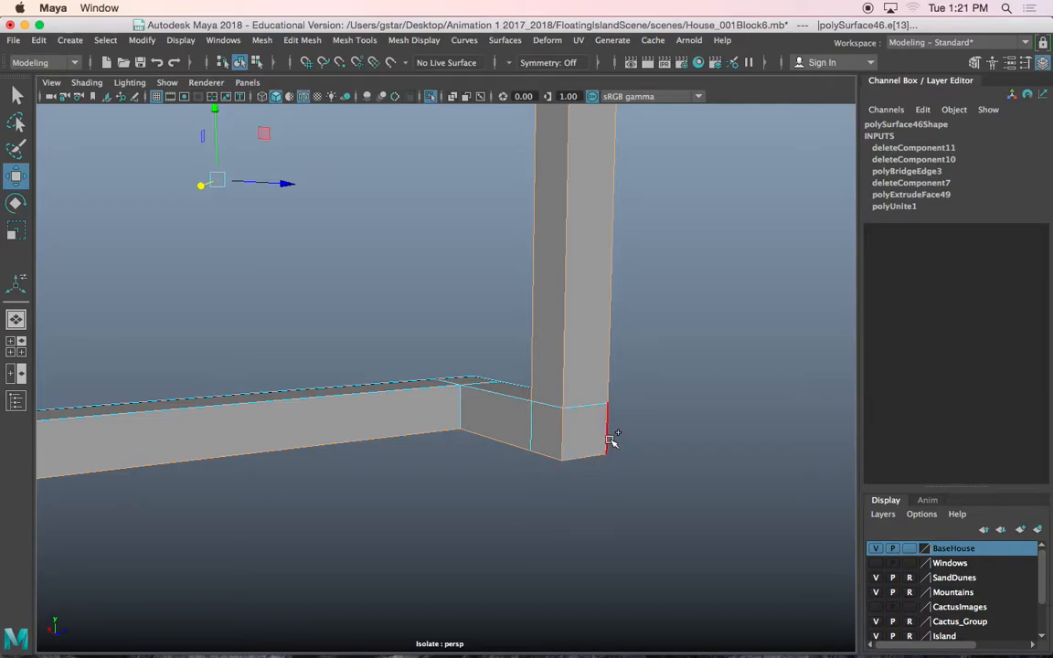
pyautogui.keyDown('alt'); pyautogui.moveTo(613, 441); pyautogui.dragTo(498, 460); pyautogui.keyUp('alt')
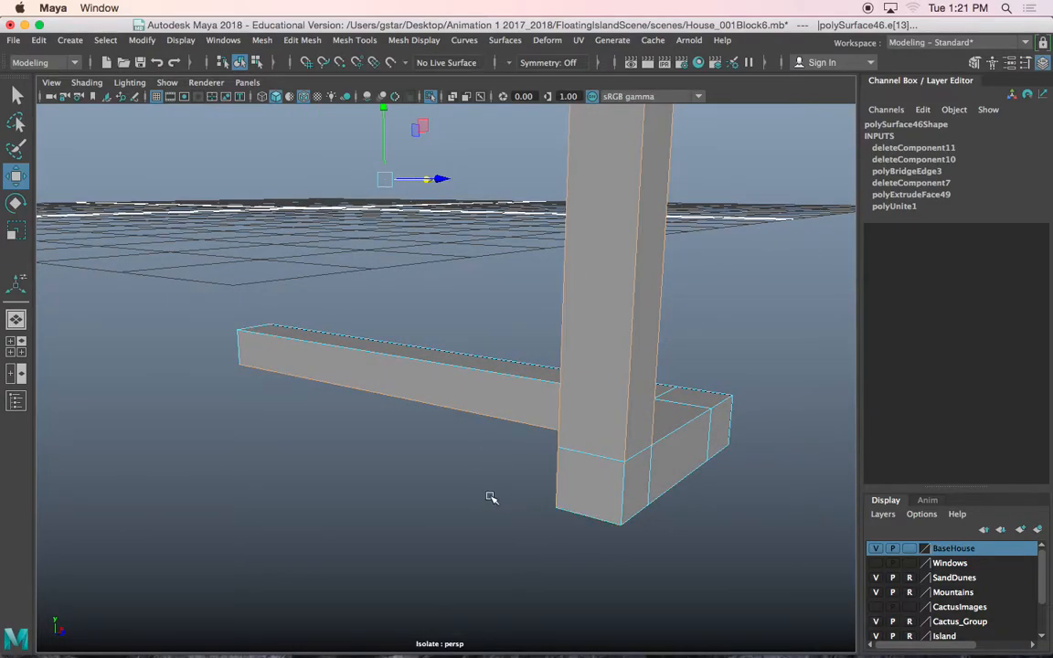
pyautogui.keyDown('alt'); pyautogui.moveTo(445, 483); pyautogui.dragTo(496, 464); pyautogui.keyUp('alt')
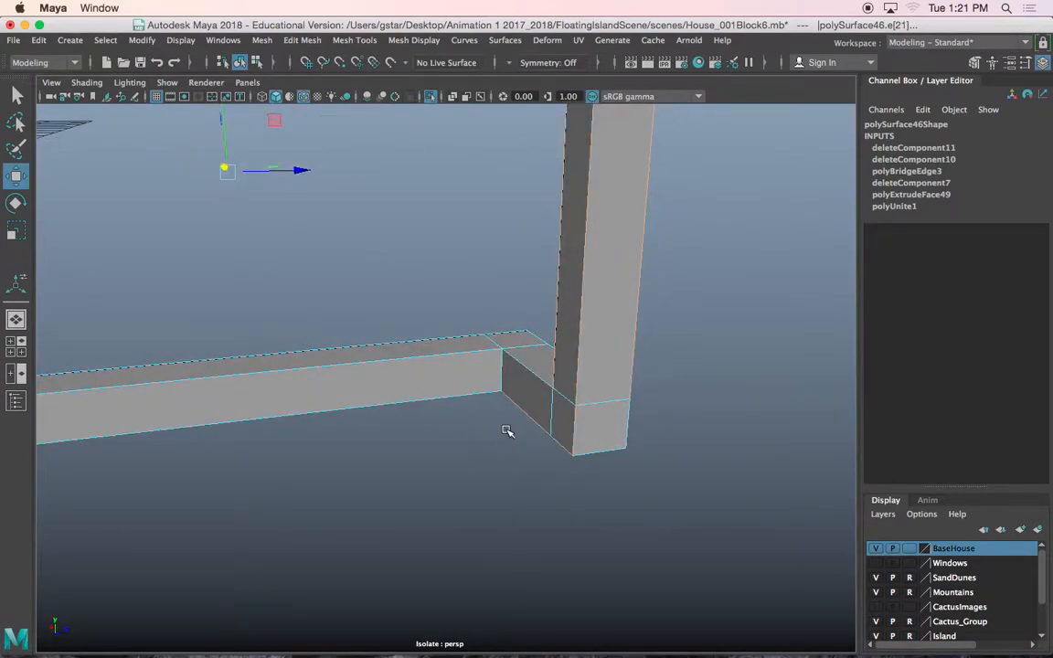
# Add the top lengthwise edges of the short railing's lower rail to the edge selection.
pyautogui.keyDown('alt'); pyautogui.moveTo(562, 424); pyautogui.dragTo(365, 437); pyautogui.keyUp('alt')
pyautogui.click(366, 435)
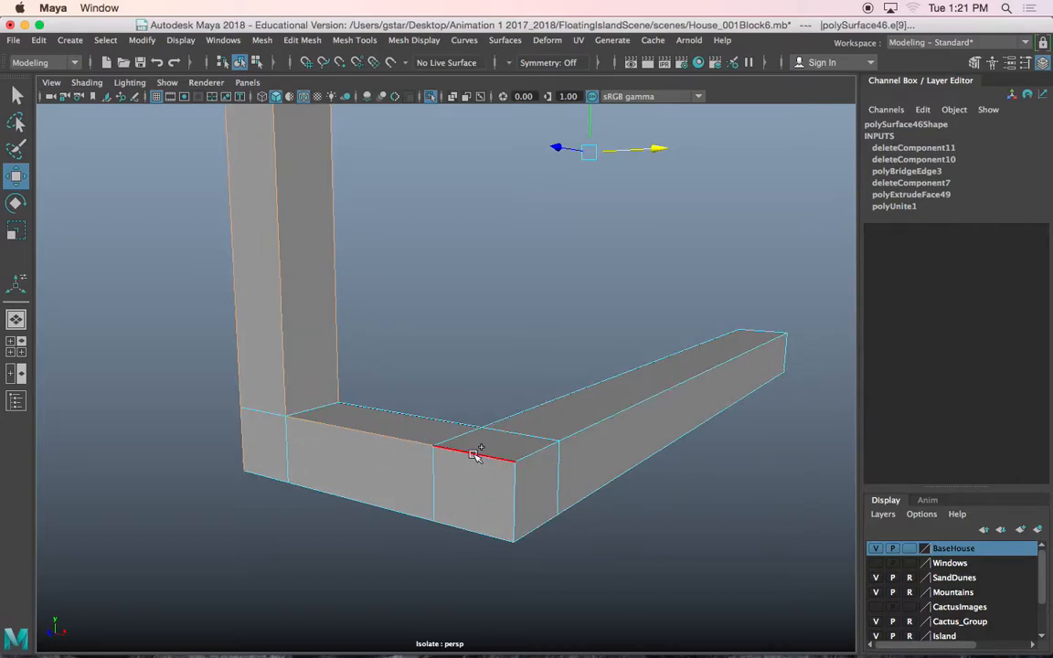
pyautogui.keyDown('shift'); pyautogui.click(519, 456); pyautogui.keyUp('shift')
pyautogui.click(569, 440)
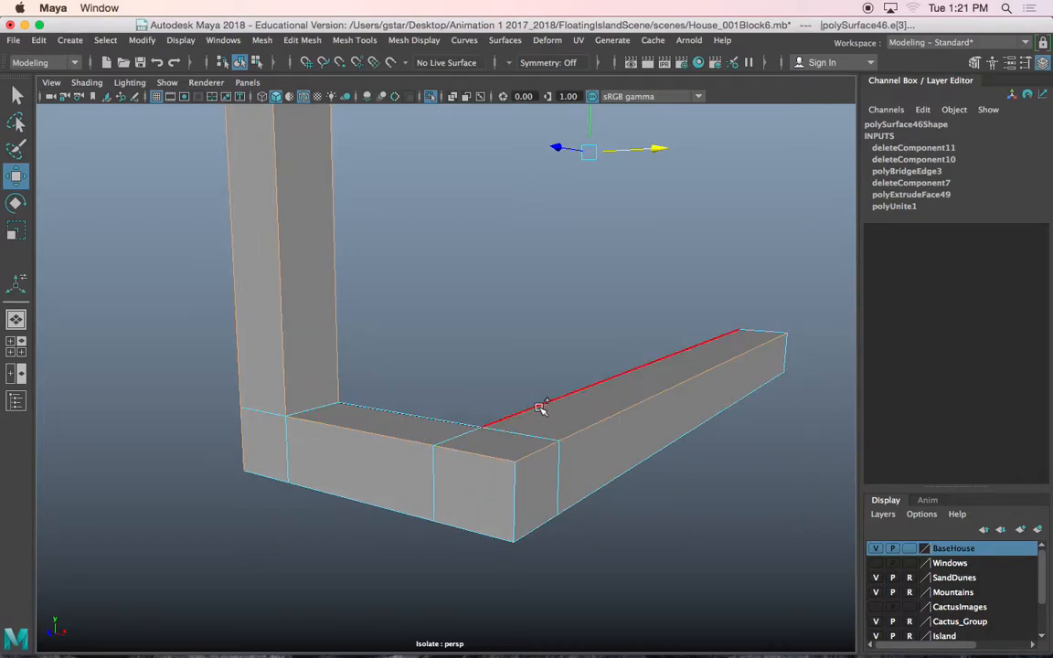
pyautogui.keyDown('alt'); pyautogui.moveTo(469, 419); pyautogui.dragTo(440, 345); pyautogui.keyUp('alt')
# Try beveling the selected edges of the short railing frame.
pyautogui.click(300, 40)
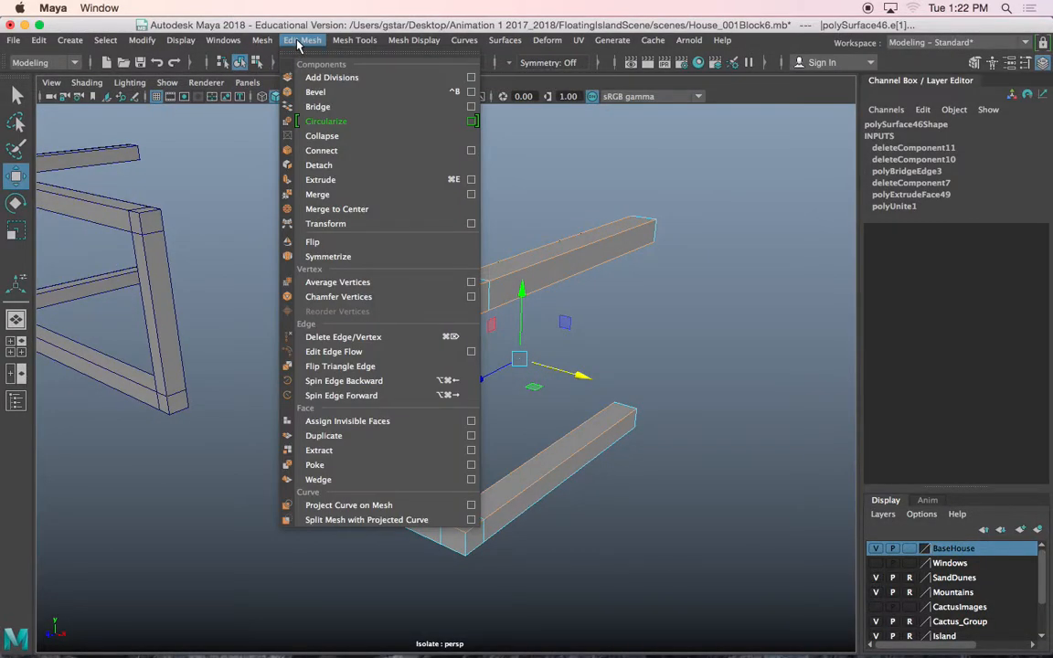
pyautogui.click(316, 94)
pyautogui.keyDown('alt'); pyautogui.moveTo(371, 235); pyautogui.dragTo(386, 272); pyautogui.keyUp('alt')
pyautogui.press('super+z')
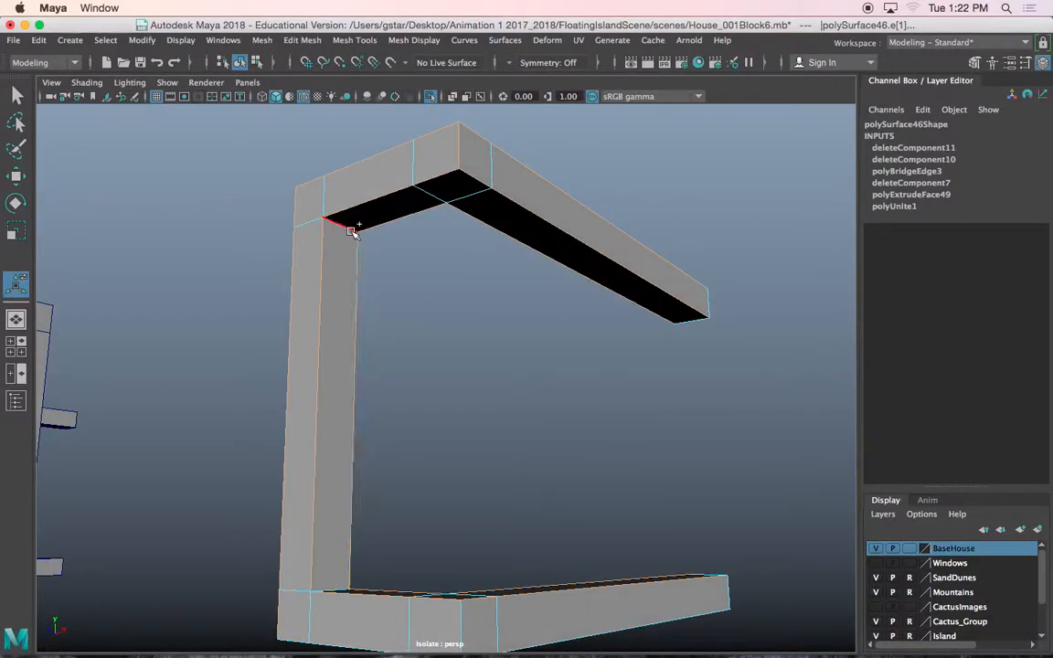
# Add the missed edges near the post and rails to the selection and bevel the short railing frame.
pyautogui.keyDown('alt'); pyautogui.moveTo(407, 395); pyautogui.dragTo(661, 456); pyautogui.keyUp('alt')
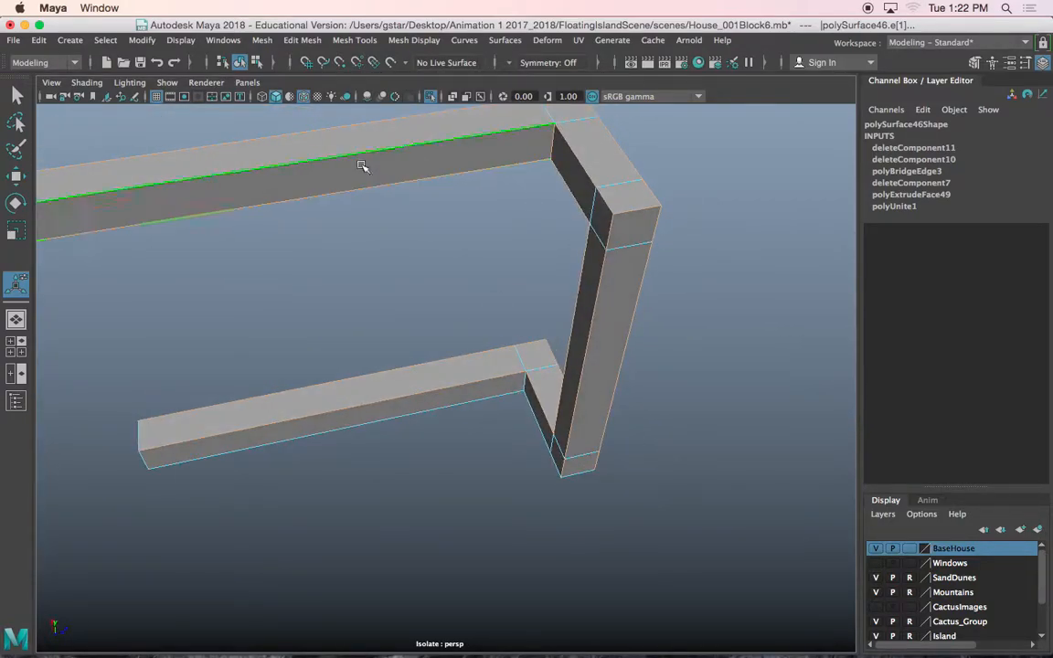
pyautogui.click(259, 41)
pyautogui.moveTo(301, 41)
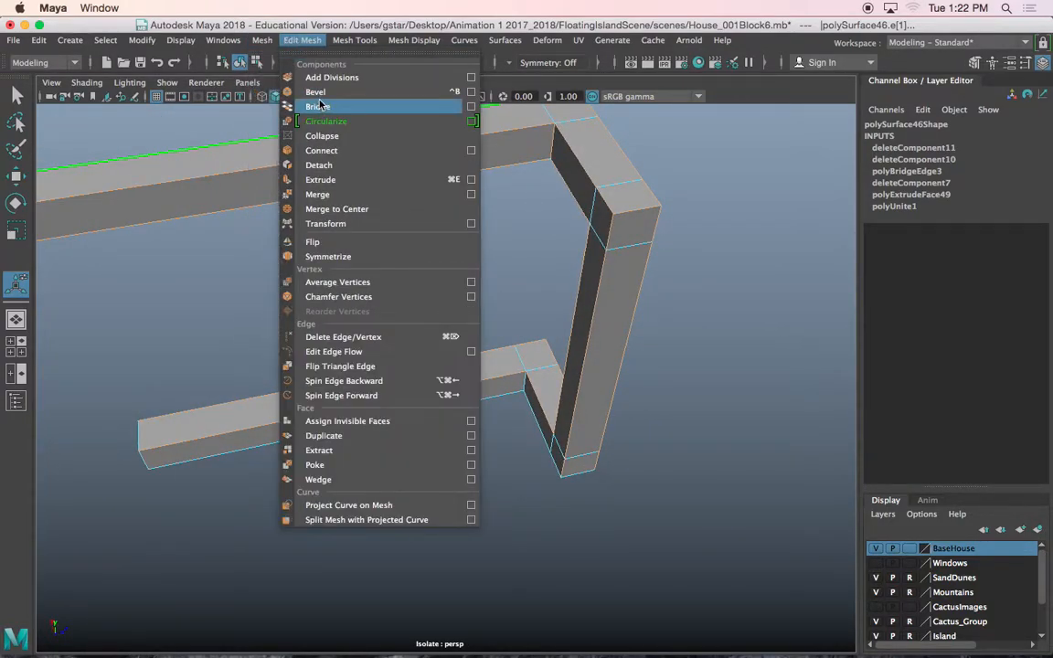
pyautogui.click(317, 106)
pyautogui.keyDown('alt'); pyautogui.moveTo(489, 263); pyautogui.dragTo(407, 338, button='middle'); pyautogui.keyUp('alt')
pyautogui.scroll(3, 419, 348)
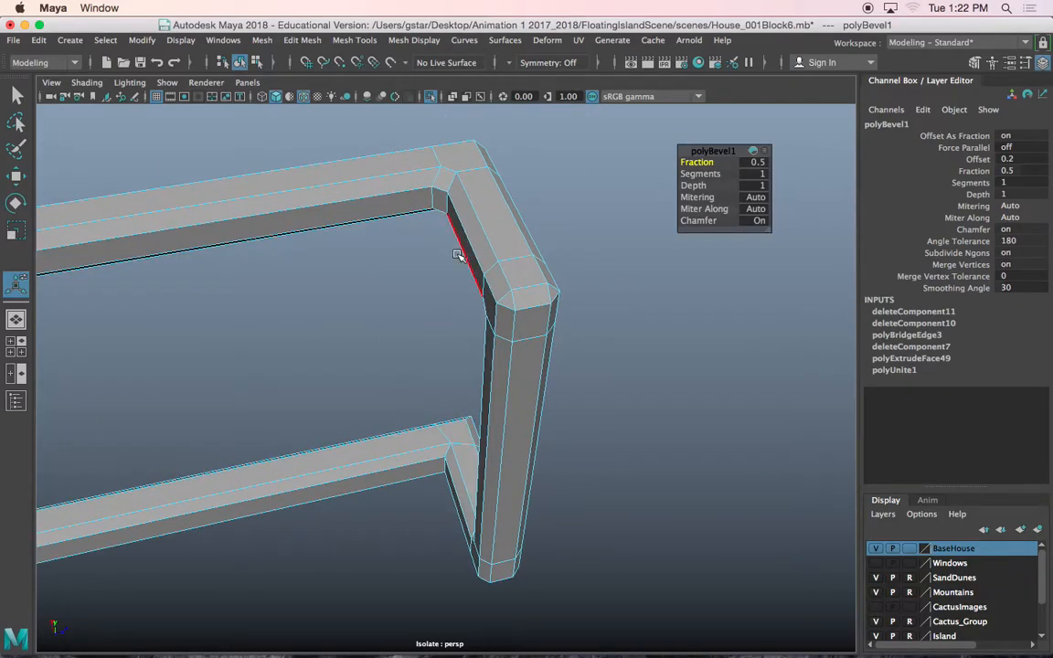
# Set the bevel fraction to 0.2, increase its segments, and return to object selection with nothing selected.
pyautogui.scroll(3, 457, 256)
pyautogui.keyDown('alt'); pyautogui.moveTo(456, 265); pyautogui.dragTo(435, 357, button='middle'); pyautogui.keyUp('alt')
pyautogui.moveTo(709, 161); pyautogui.dragTo(709, 162)
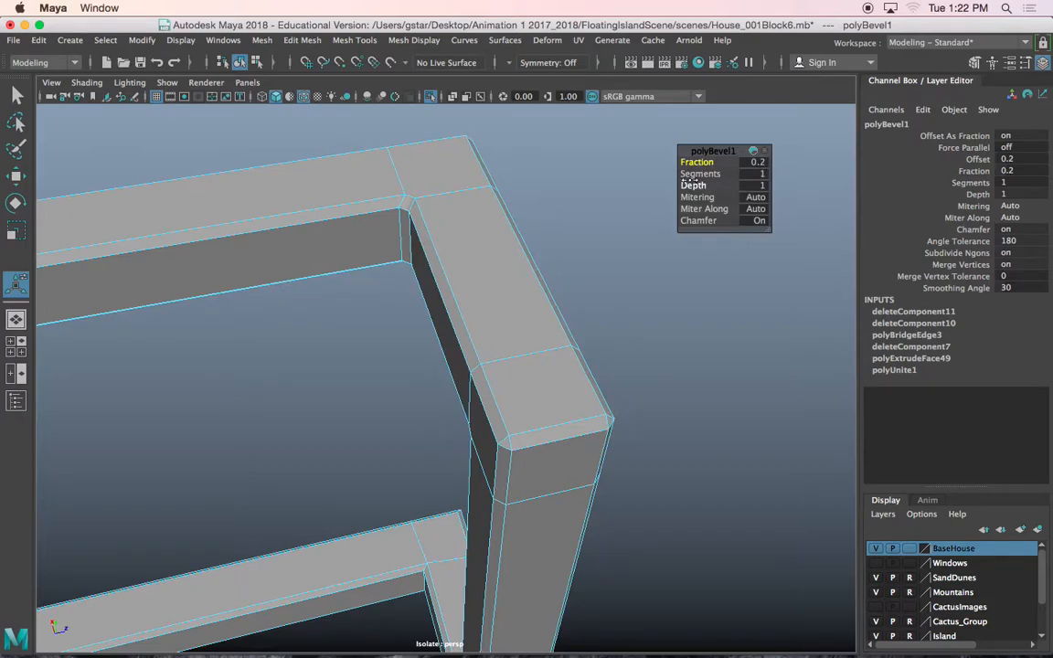
pyautogui.moveTo(701, 174); pyautogui.dragTo(719, 175)
pyautogui.moveTo(430, 207); pyautogui.dragTo(542, 226, button='right')
pyautogui.click(555, 180)
# Turn off the isolated view of the railing frames to show the whole porch and house.
pyautogui.keyDown('alt'); pyautogui.moveTo(542, 232); pyautogui.dragTo(369, 300); pyautogui.keyUp('alt')
pyautogui.scroll(3, 311, 322)
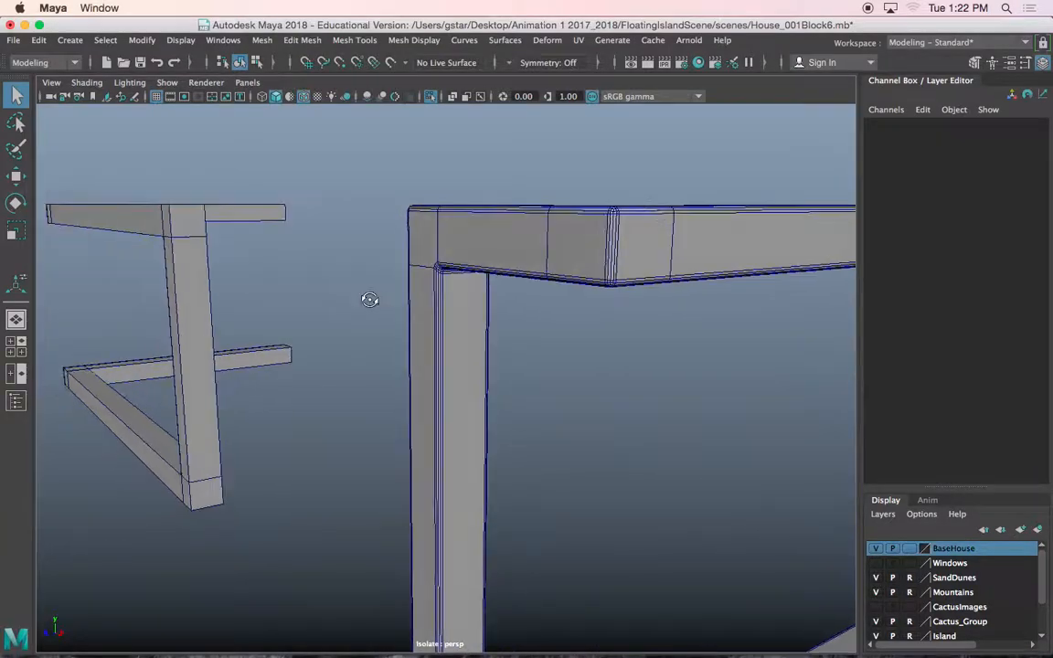
pyautogui.click(189, 274)
pyautogui.keyDown('alt'); pyautogui.moveTo(190, 277); pyautogui.dragTo(311, 406); pyautogui.keyUp('alt')
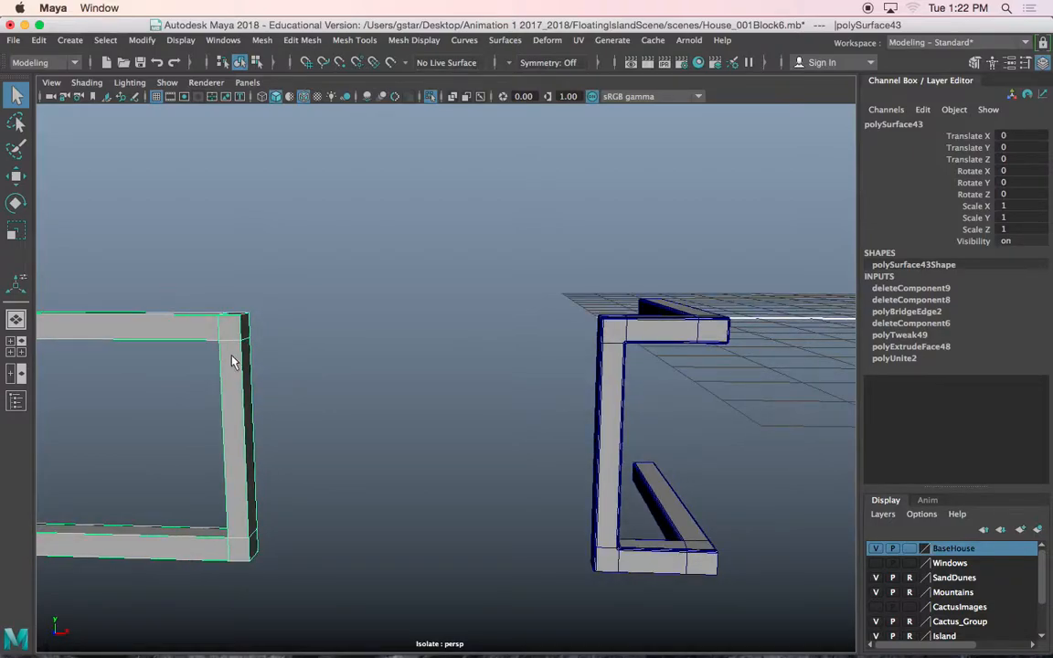
pyautogui.keyDown('alt'); pyautogui.moveTo(234, 366); pyautogui.dragTo(549, 367); pyautogui.keyUp('alt')
pyautogui.click(753, 349)
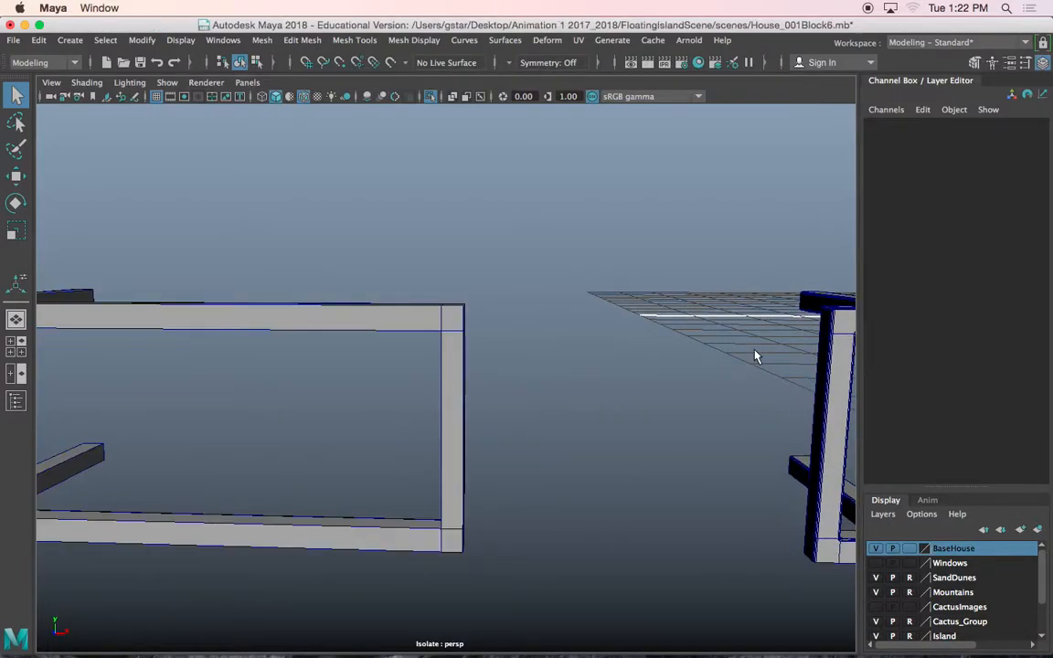
pyautogui.keyDown('alt'); pyautogui.moveTo(753, 350); pyautogui.dragTo(617, 342); pyautogui.keyUp('alt')
pyautogui.click(434, 97)
pyautogui.keyDown('alt'); pyautogui.moveTo(370, 272); pyautogui.dragTo(530, 374); pyautogui.keyUp('alt')
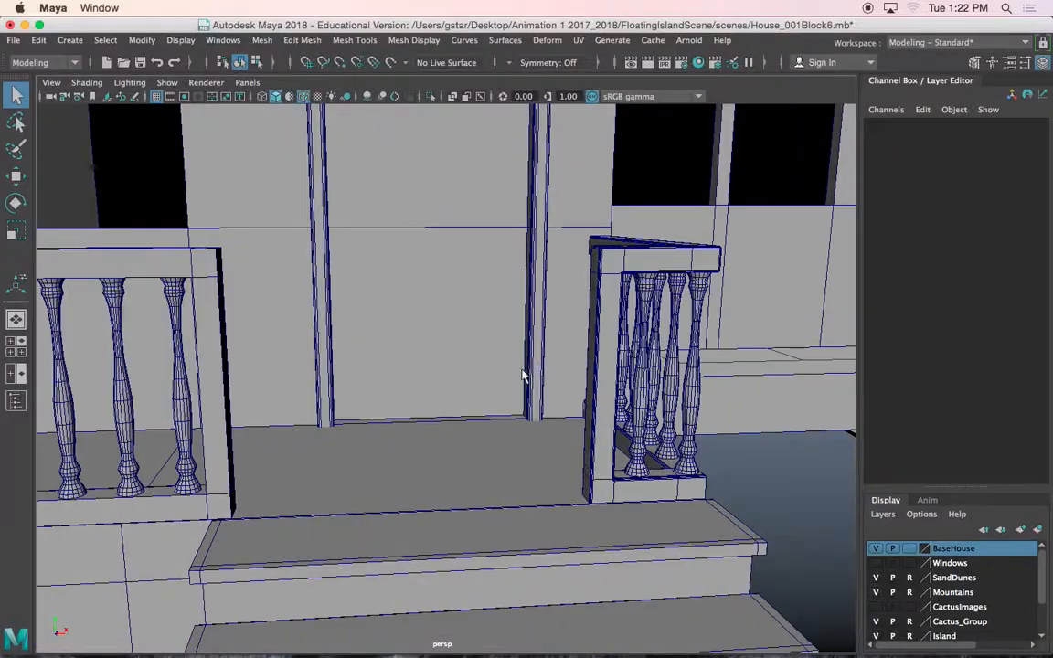
pyautogui.keyDown('alt'); pyautogui.moveTo(529, 374); pyautogui.dragTo(453, 380, button='right'); pyautogui.keyUp('alt')
pyautogui.keyDown('alt'); pyautogui.moveTo(455, 368); pyautogui.dragTo(517, 437, button='middle'); pyautogui.keyUp('alt')
pyautogui.scroll(-2, 517, 437)
pyautogui.keyDown('alt'); pyautogui.moveTo(517, 439); pyautogui.dragTo(382, 373); pyautogui.keyUp('alt')
pyautogui.scroll(5, 346, 298)
pyautogui.keyDown('alt'); pyautogui.moveTo(334, 457); pyautogui.dragTo(335, 512); pyautogui.keyUp('alt')
# Select the top faces at the short railing's end post and outer corner.
pyautogui.click(332, 437)
pyautogui.keyDown('alt'); pyautogui.moveTo(332, 444); pyautogui.dragTo(311, 433); pyautogui.keyUp('alt')
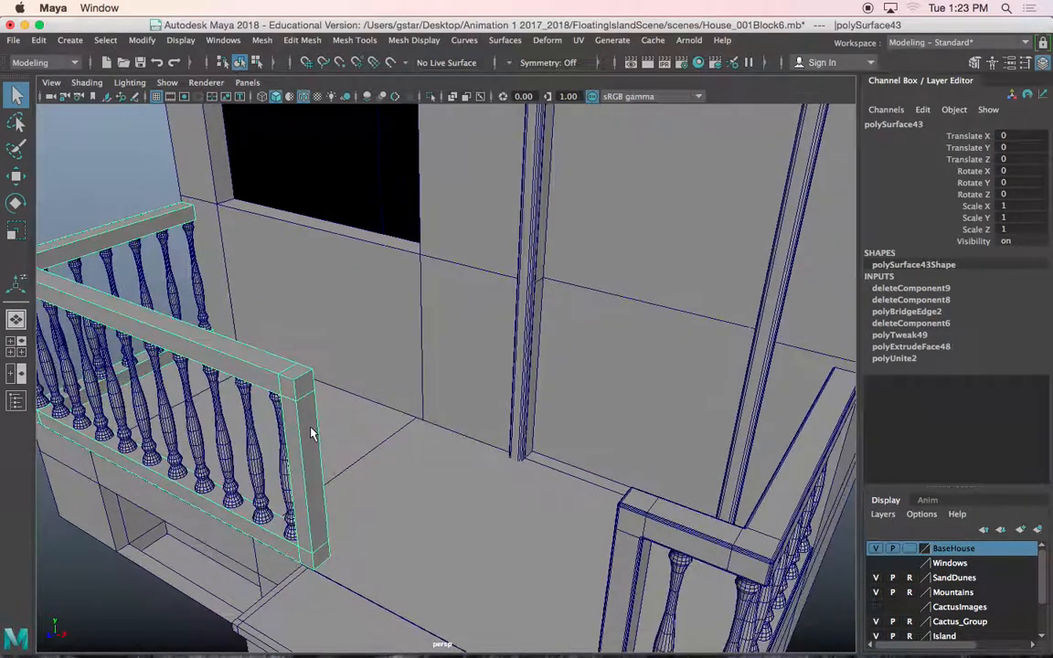
pyautogui.moveTo(297, 375); pyautogui.dragTo(302, 286, button='right')
pyautogui.click(677, 528)
pyautogui.keyDown('alt'); pyautogui.moveTo(678, 529); pyautogui.dragTo(545, 465); pyautogui.keyUp('alt')
pyautogui.scroll(5, 534, 455)
pyautogui.moveTo(518, 456); pyautogui.dragTo(521, 312, button='right')
pyautogui.click(496, 444)
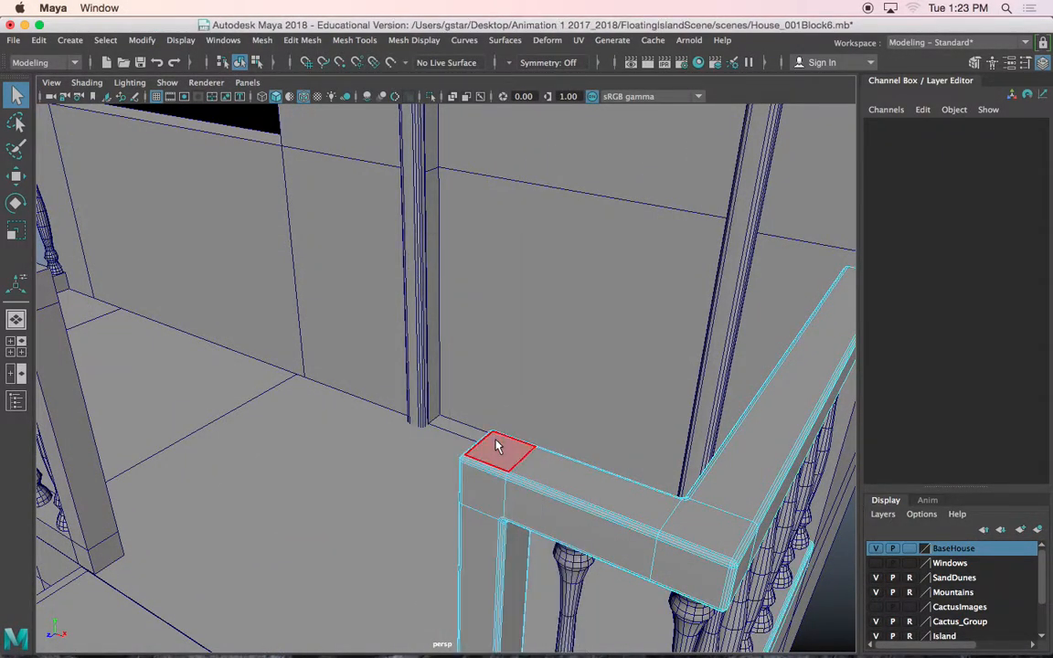
pyautogui.click(496, 445)
pyautogui.press('w')
pyautogui.keyDown('alt'); pyautogui.moveTo(595, 491); pyautogui.dragTo(426, 509); pyautogui.keyUp('alt')
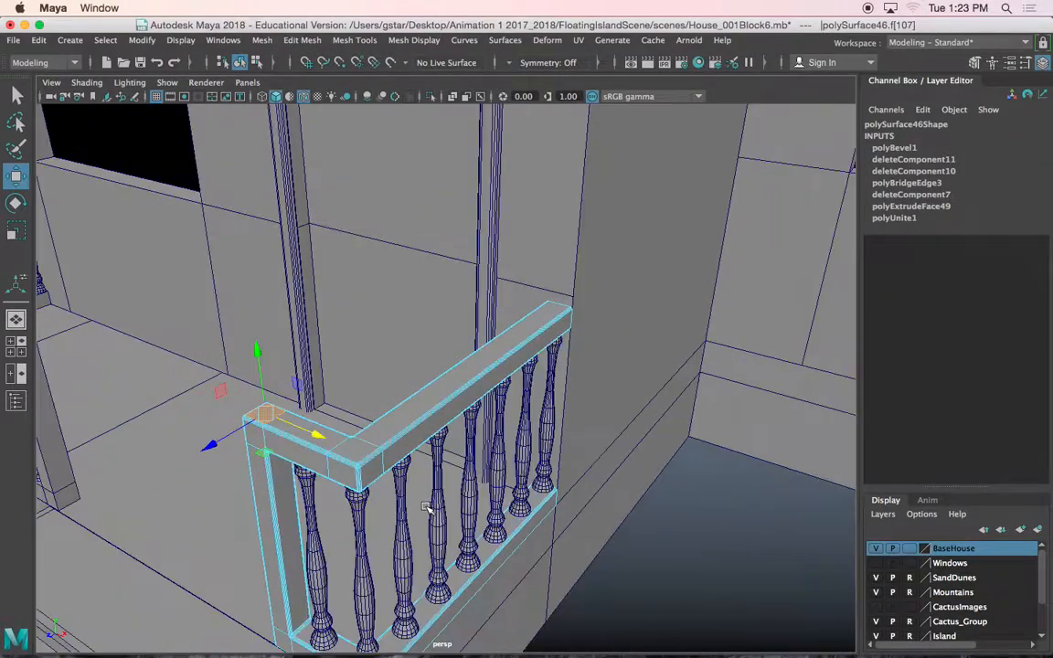
pyautogui.click(358, 449)
# Extrude the two selected faces upward to the porch roof and delete their top end faces.
pyautogui.scroll(-5, 362, 446)
pyautogui.moveTo(382, 430)
pyautogui.keyDown('alt'); pyautogui.mouseDown()
pyautogui.moveTo(392, 413)
pyautogui.moveTo(366, 413)
pyautogui.moveTo(388, 428)
pyautogui.moveTo(389, 414)
pyautogui.moveTo(370, 413)
pyautogui.mouseUp(); pyautogui.keyUp('alt')
pyautogui.hotkey('ctrl', 'e')
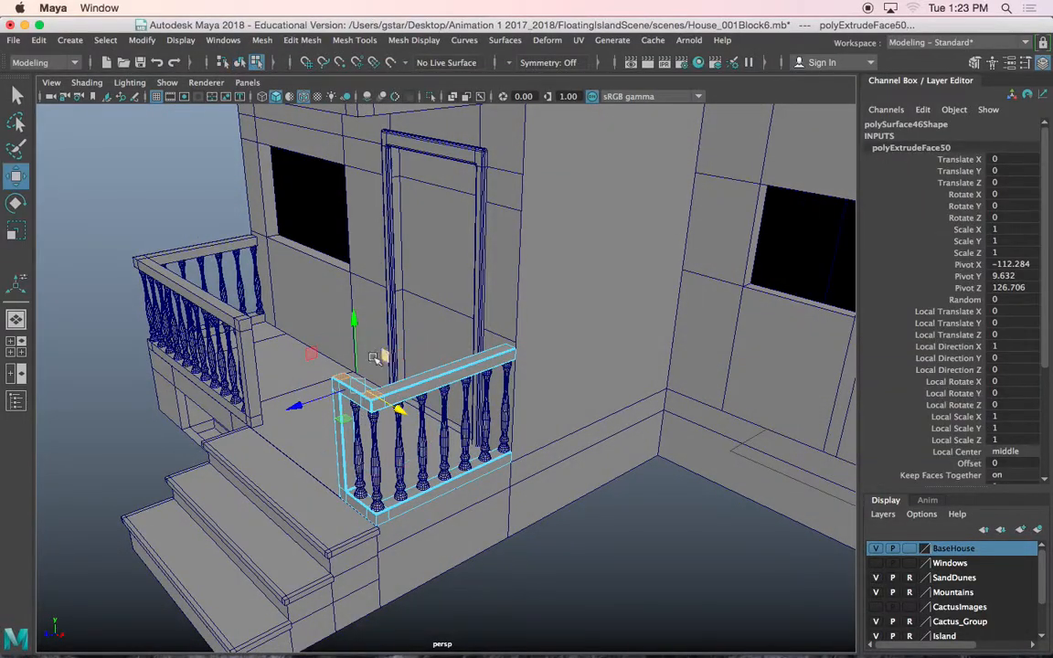
pyautogui.moveTo(353, 322); pyautogui.dragTo(352, 183)
pyautogui.keyDown('alt'); pyautogui.moveTo(366, 301); pyautogui.dragTo(373, 198); pyautogui.keyUp('alt')
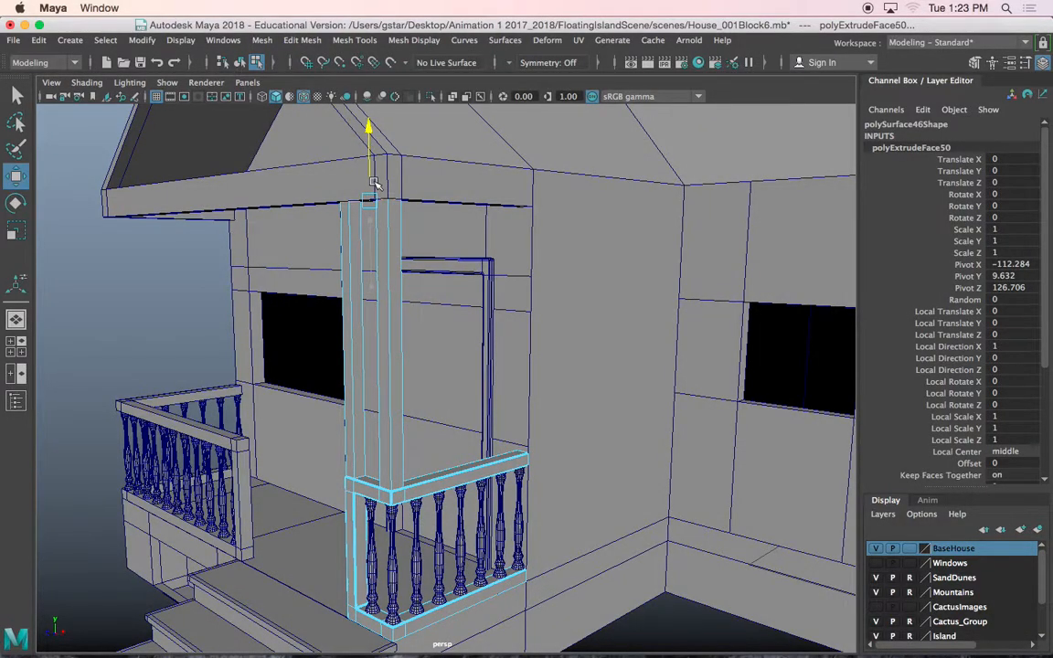
pyautogui.press('Delete')
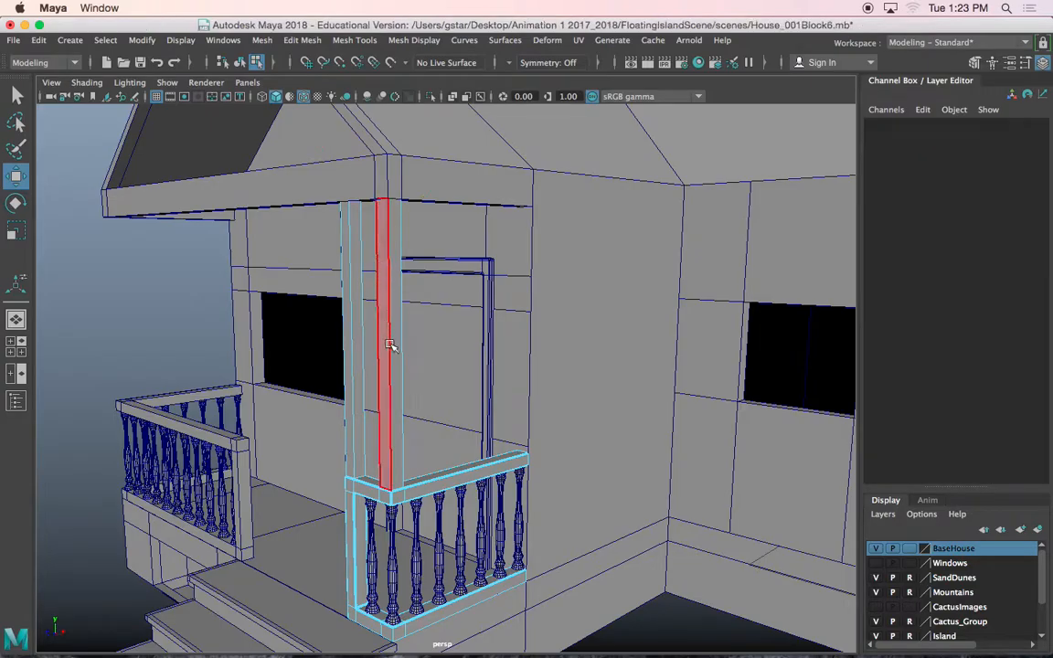
# Select the side faces of both extruded columns and extract them from the short railing frame.
pyautogui.keyDown('alt'); pyautogui.moveTo(420, 370); pyautogui.dragTo(390, 365); pyautogui.keyUp('alt')
pyautogui.moveTo(334, 241); pyautogui.dragTo(328, 287, button='right')
pyautogui.moveTo(352, 296); pyautogui.dragTo(379, 342)
pyautogui.scroll(5, 455, 324)
pyautogui.scroll(-8, 379, 343)
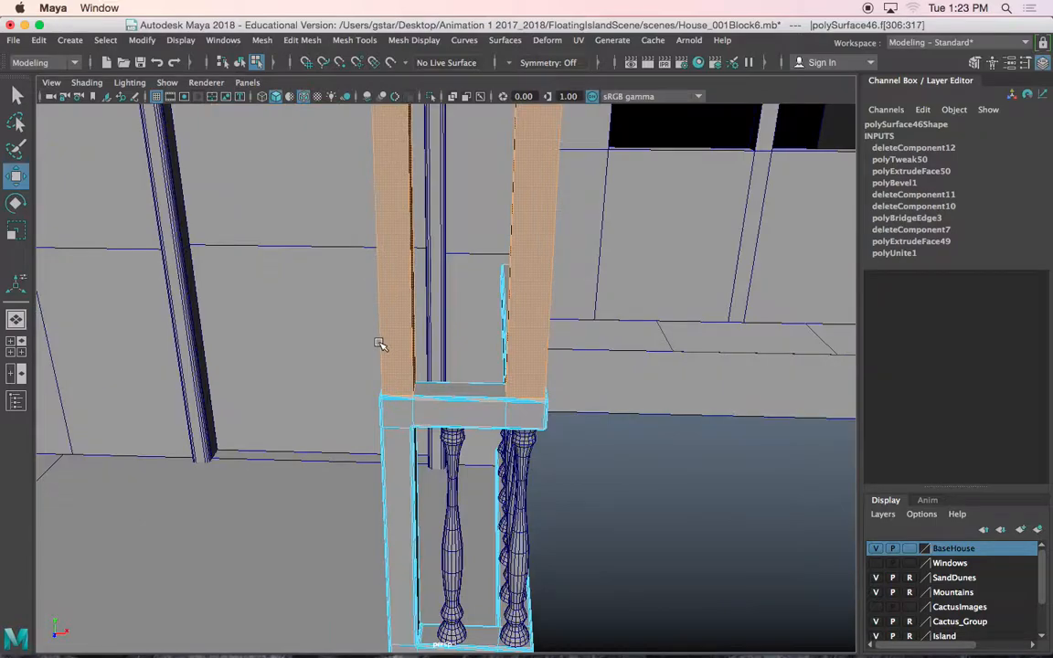
pyautogui.click(306, 43)
pyautogui.click(315, 451)
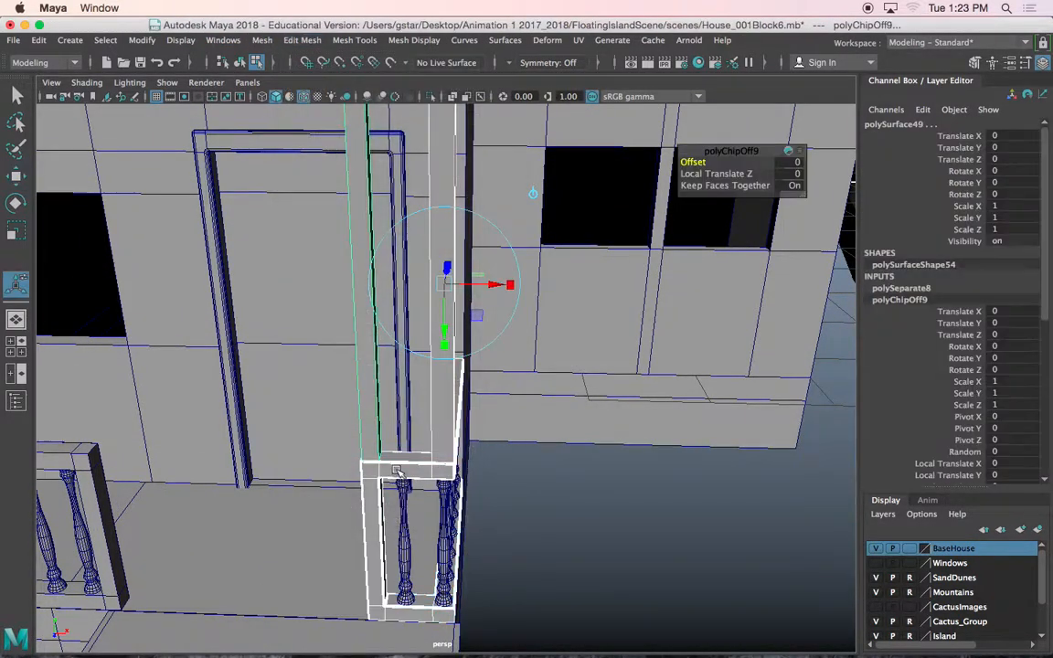
# Return to object selection with the Move tool and select the extracted column at the short railing's outer corner.
pyautogui.scroll(4, 396, 469)
pyautogui.press('w')
pyautogui.moveTo(352, 429); pyautogui.dragTo(408, 222, button='right')
pyautogui.click(431, 305)
pyautogui.keyDown('alt'); pyautogui.moveTo(390, 355); pyautogui.dragTo(383, 440, button='middle'); pyautogui.keyUp('alt')
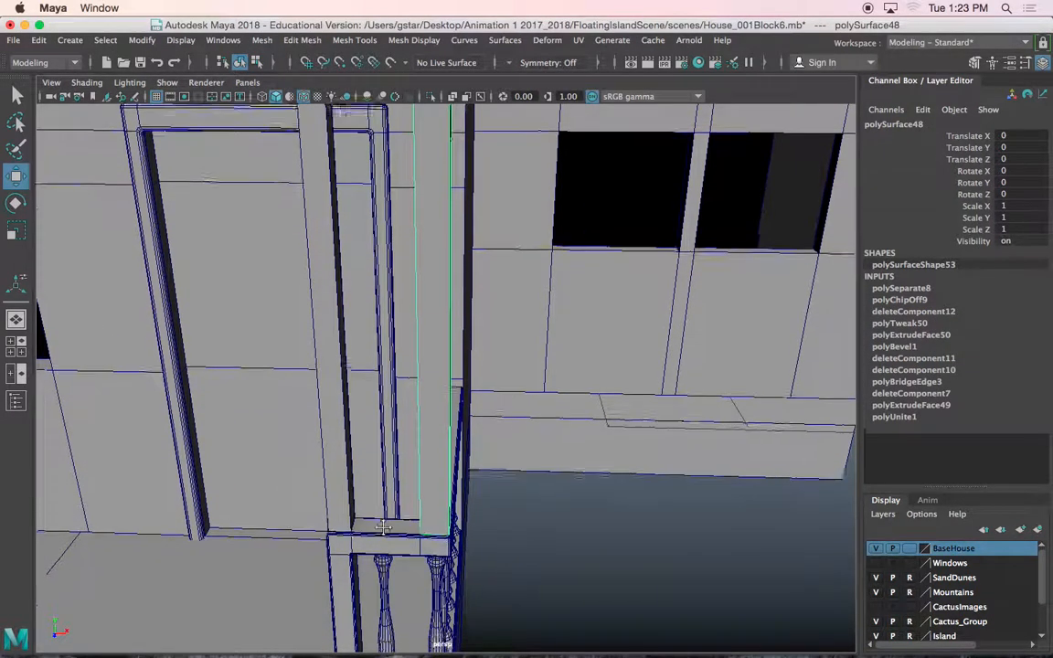
pyautogui.keyDown('alt'); pyautogui.moveTo(383, 531); pyautogui.dragTo(402, 398, button='middle'); pyautogui.keyUp('alt')
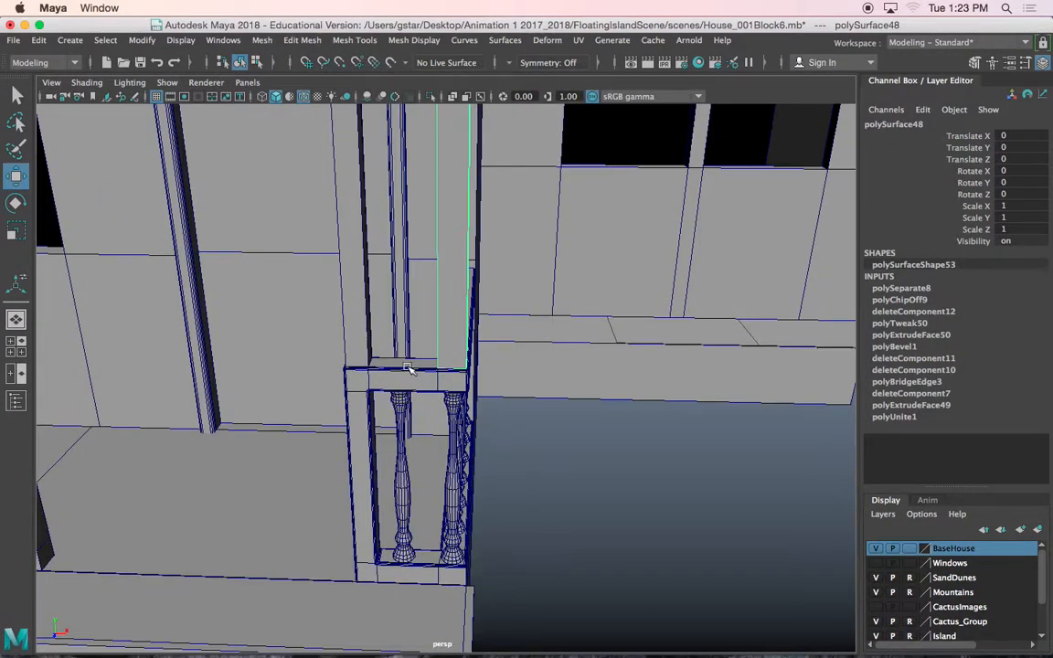
# Examine where the beveled railing frame meets the corner column's base by selecting each object in turn, ending with the railing frame selected.
pyautogui.click(409, 367)
pyautogui.scroll(5, 410, 368)
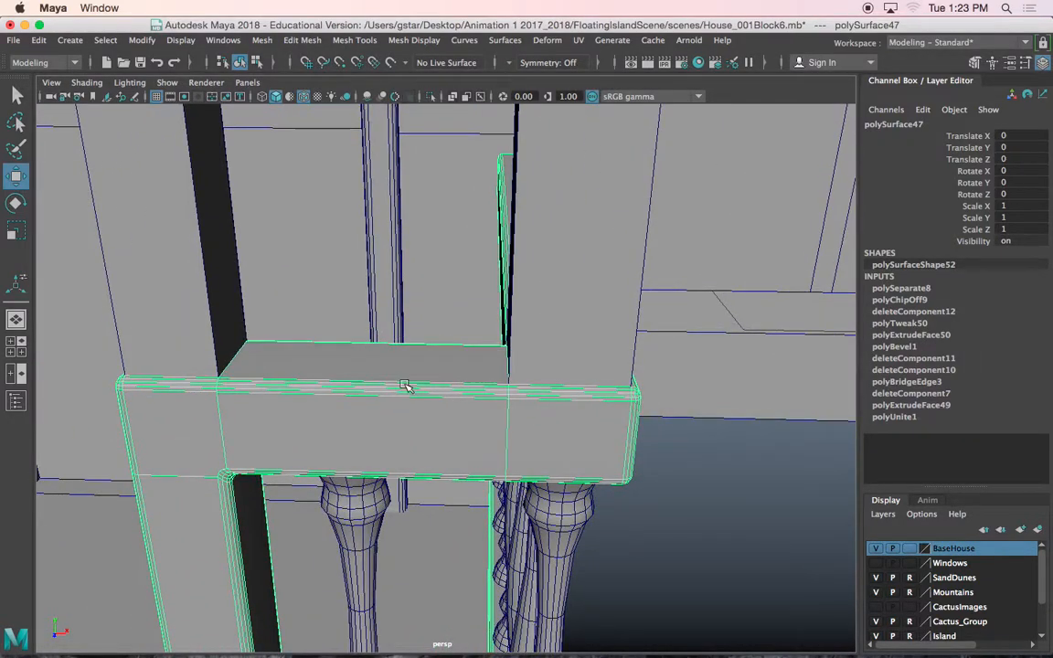
pyautogui.scroll(5, 406, 385)
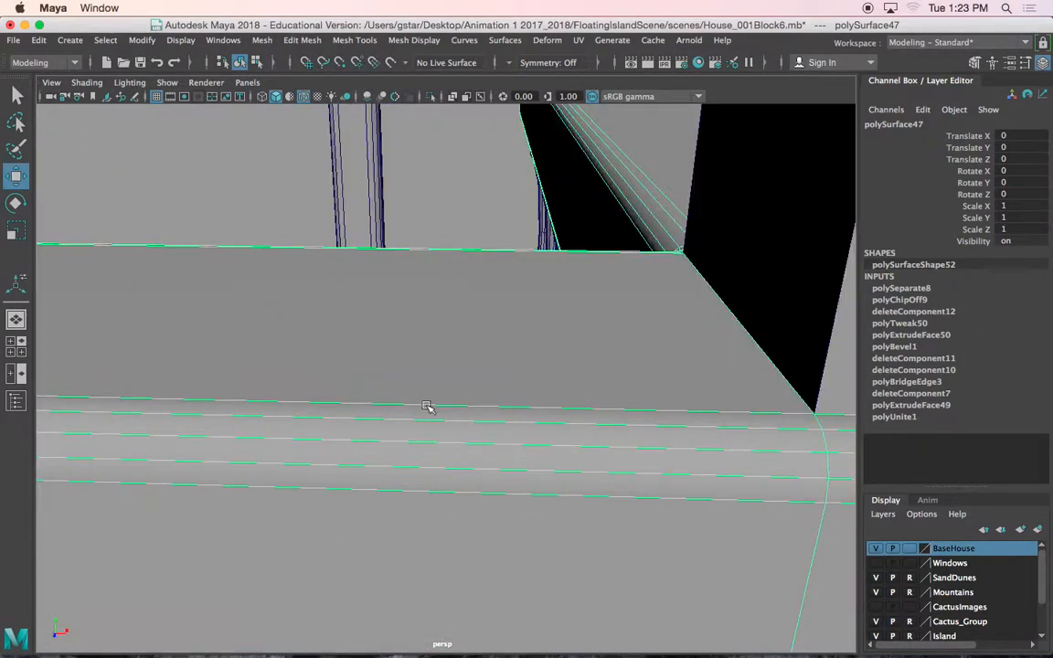
pyautogui.scroll(-5, 547, 275)
pyautogui.click(528, 287)
pyautogui.keyDown('alt'); pyautogui.moveTo(528, 287); pyautogui.dragTo(555, 314); pyautogui.keyUp('alt')
pyautogui.keyDown('alt'); pyautogui.moveTo(555, 313); pyautogui.dragTo(530, 327, button='middle'); pyautogui.keyUp('alt')
pyautogui.scroll(5, 530, 357)
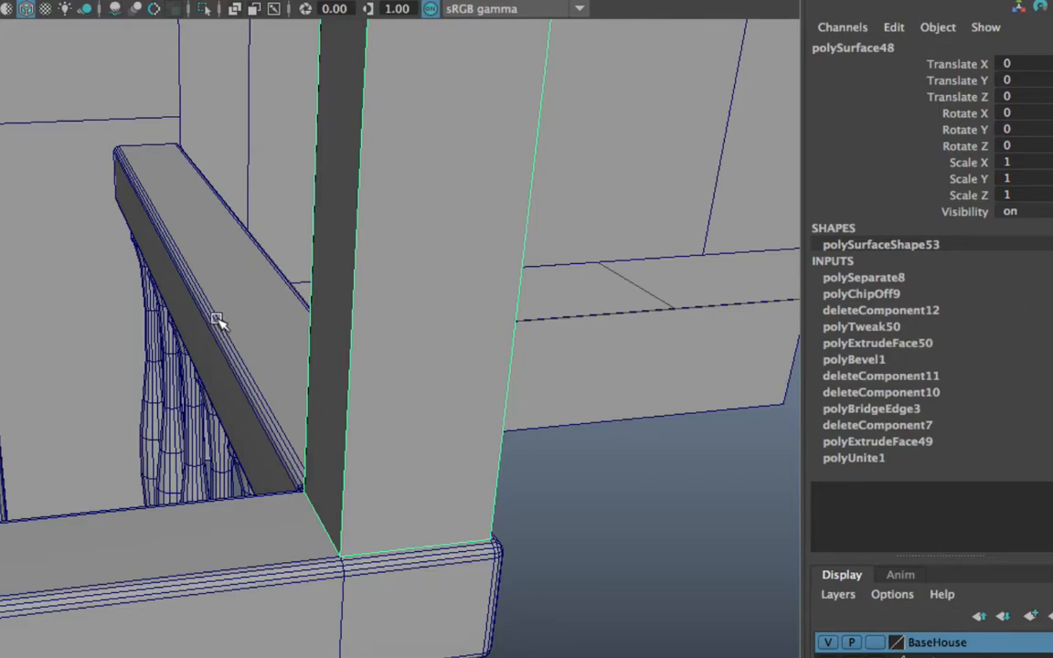
pyautogui.click(217, 322)
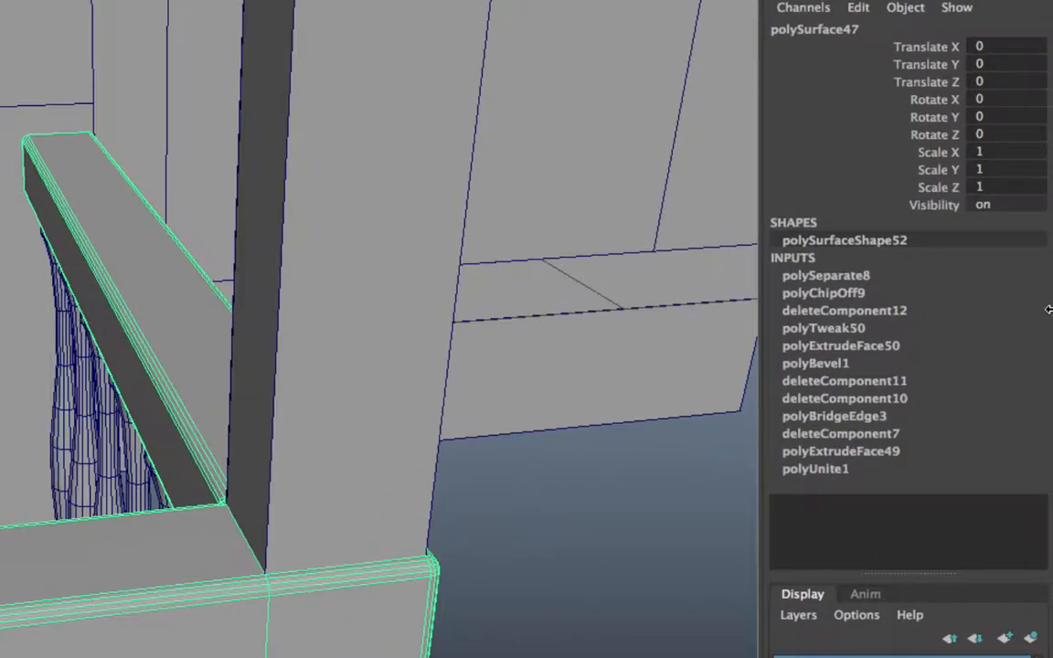